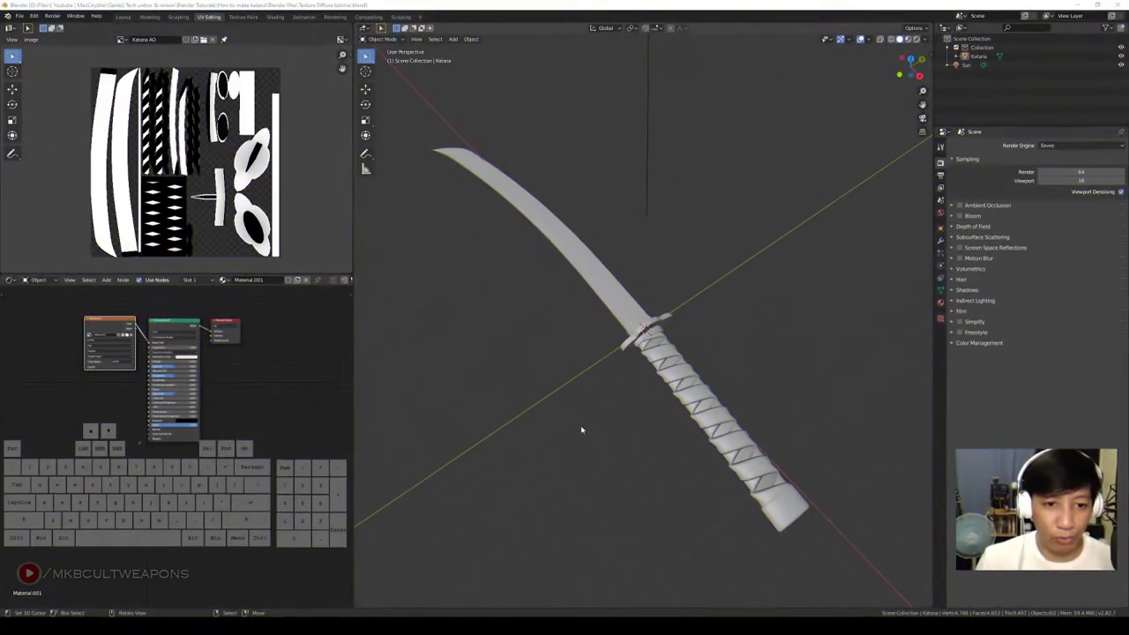
Add two material slots to the katana and create a new material in each of them
{"action": "left_click_drag", "start_coordinate": [574, 361], "coordinate": [782, 192]}
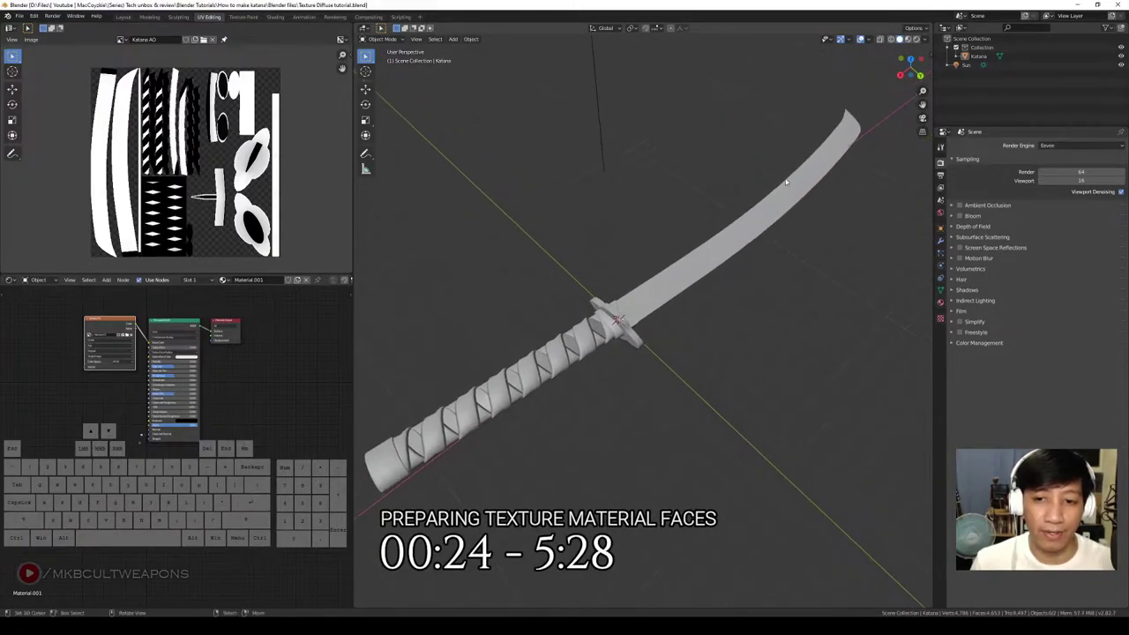
{"action": "left_click_drag", "start_coordinate": [662, 325], "coordinate": [703, 353]}
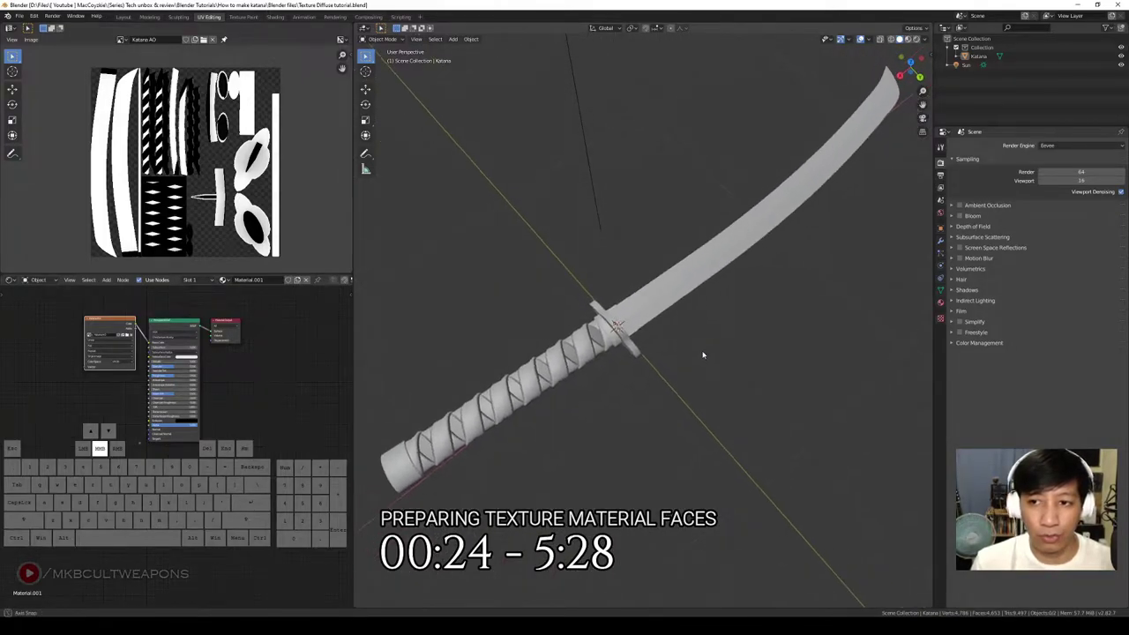
{"action": "left_click", "coordinate": [941, 303]}
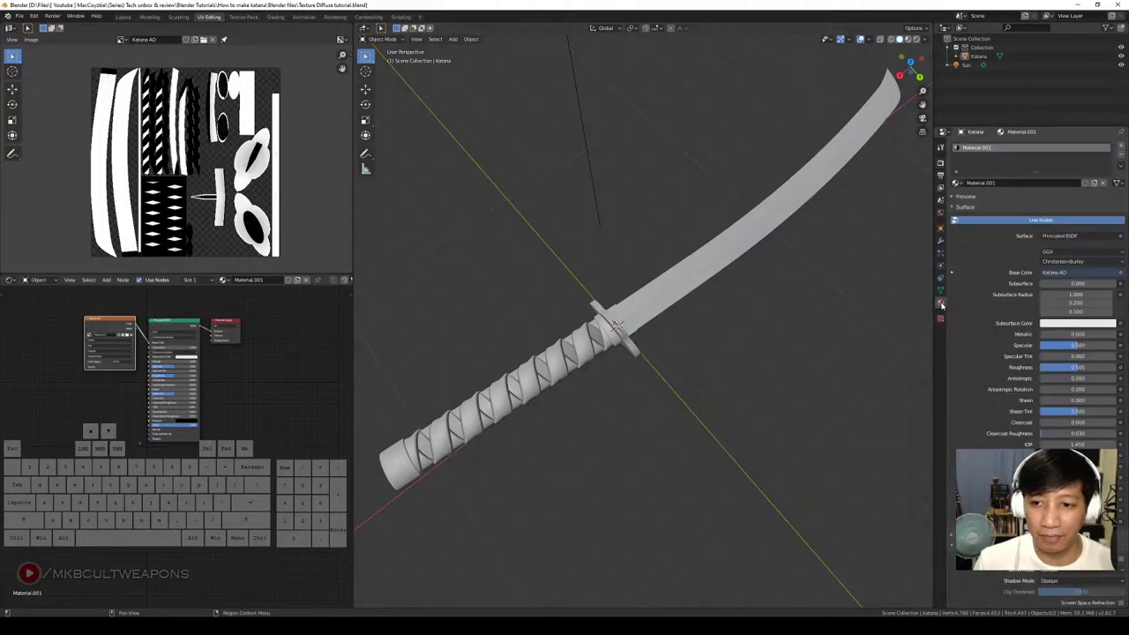
{"action": "left_click", "coordinate": [1122, 146]}
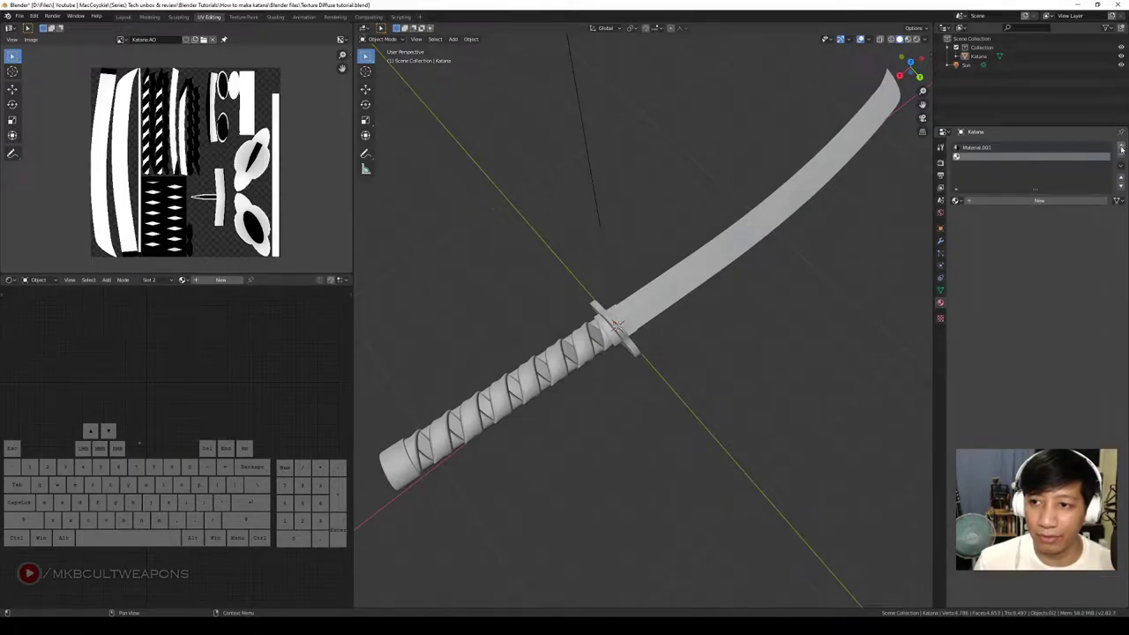
{"action": "left_click", "coordinate": [1122, 147]}
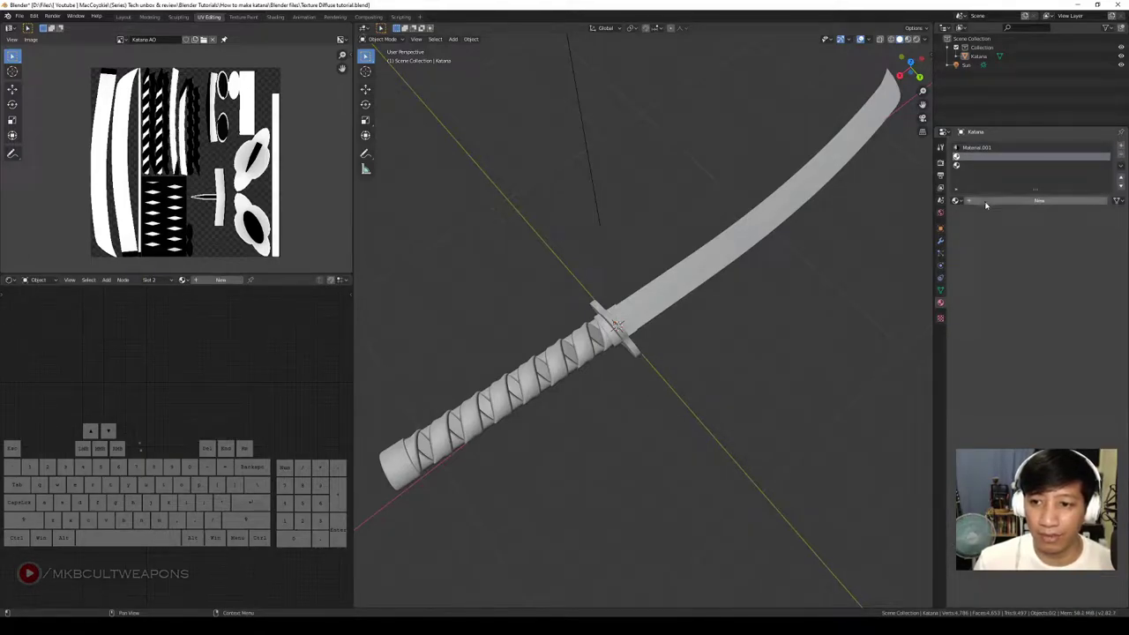
{"action": "left_click", "coordinate": [1000, 202]}
{"action": "left_click", "coordinate": [964, 165]}
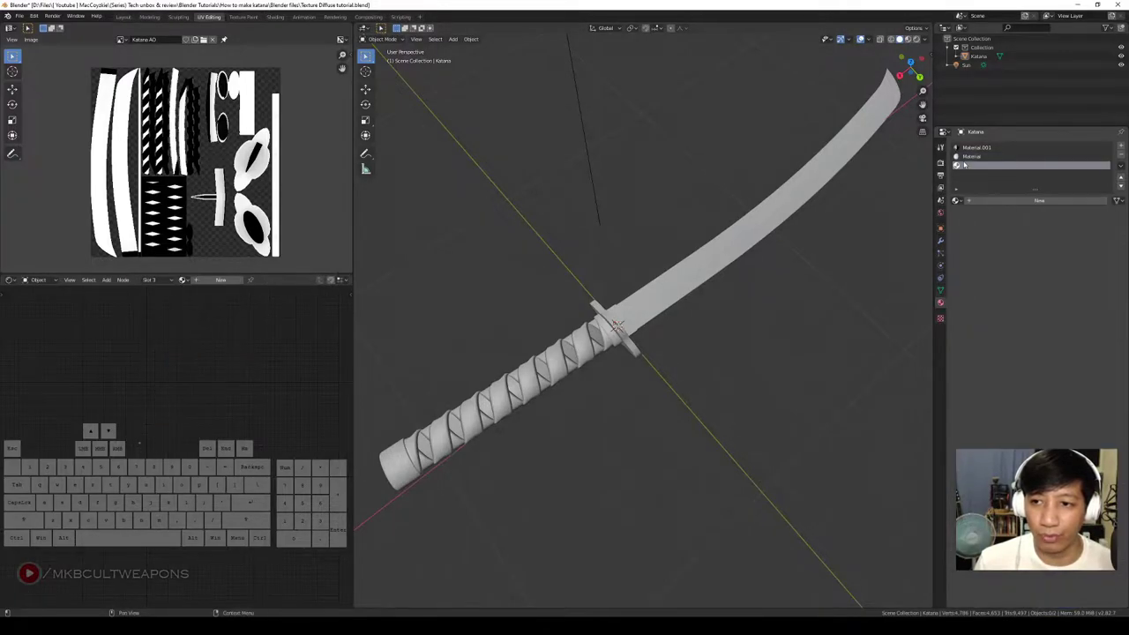
{"action": "left_click", "coordinate": [1003, 202]}
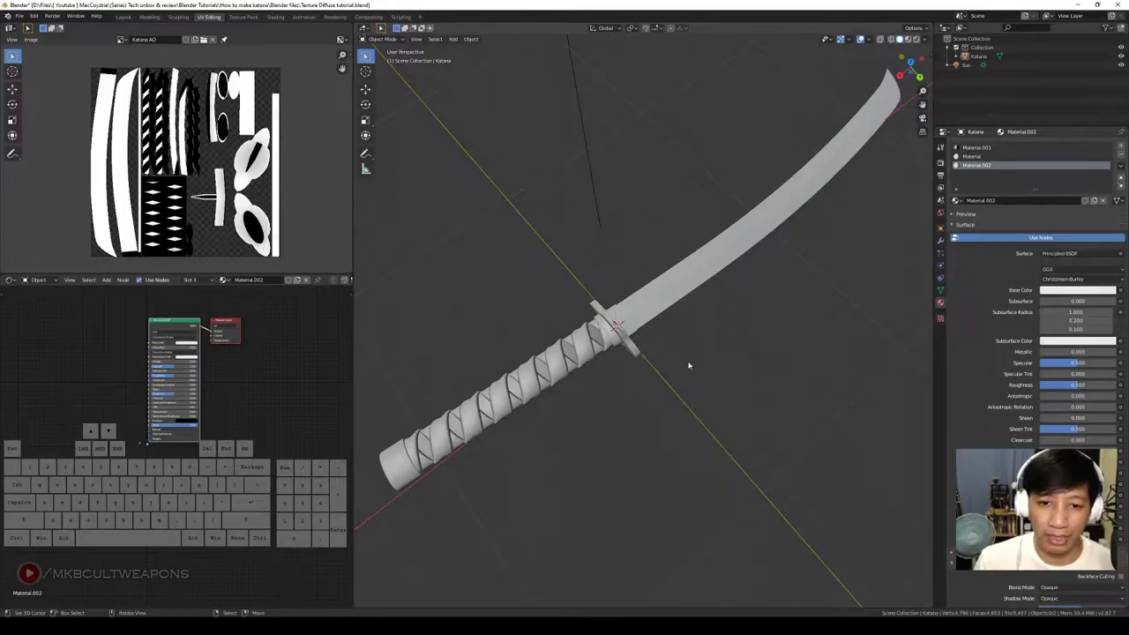
Rename the katana's third material as Blade
{"action": "mouse_move", "coordinate": [614, 315]}
{"action": "left_mouse_down"}
{"action": "mouse_move", "coordinate": [547, 411]}
{"action": "mouse_move", "coordinate": [551, 344]}
{"action": "left_mouse_up"}
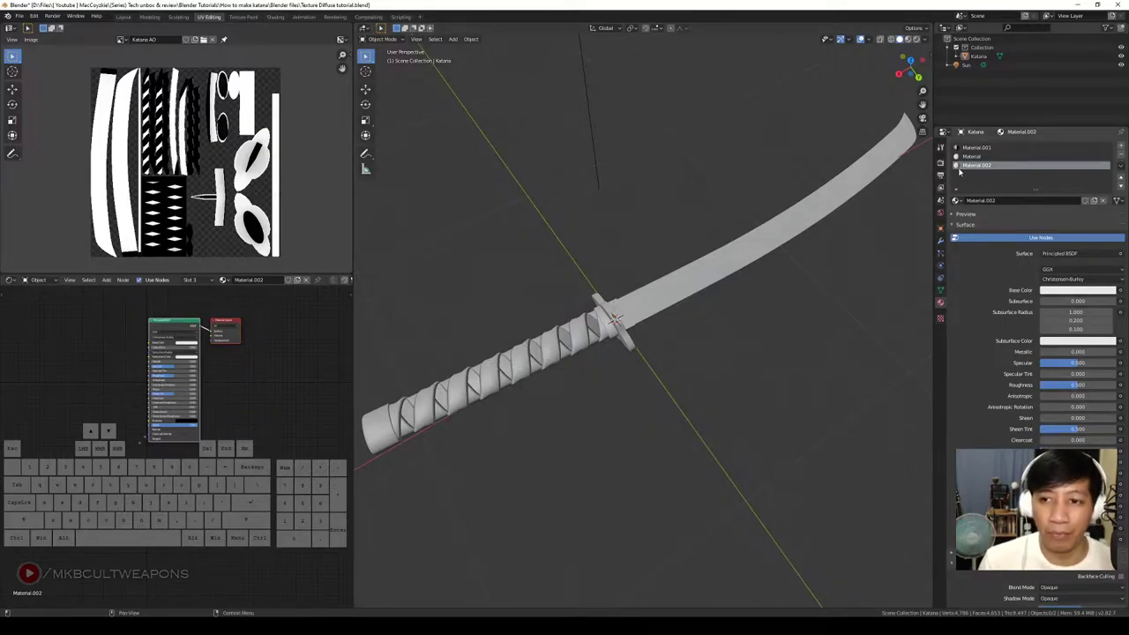
{"action": "left_click", "coordinate": [971, 156]}
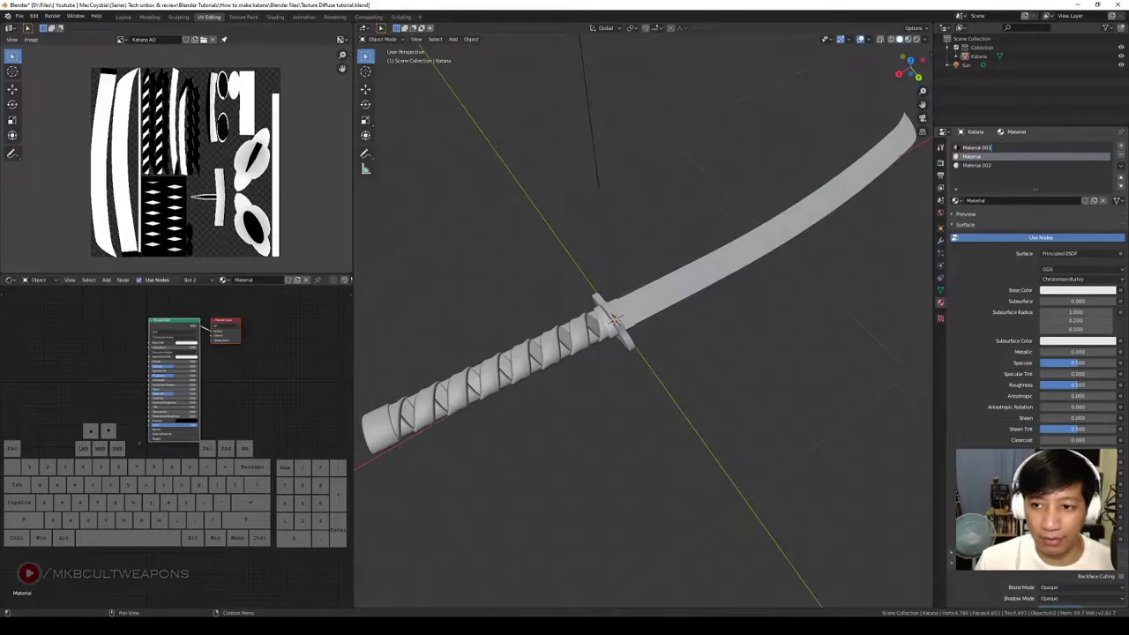
{"action": "left_click", "coordinate": [979, 168]}
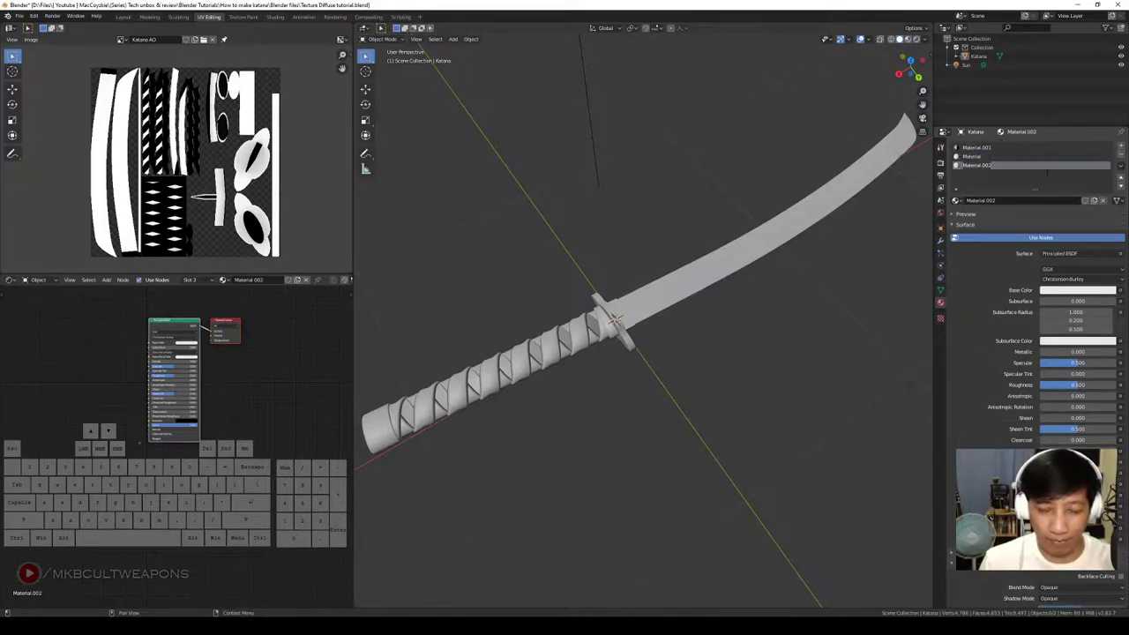
{"action": "type", "text": "Blade"}
{"action": "key", "text": "Return"}
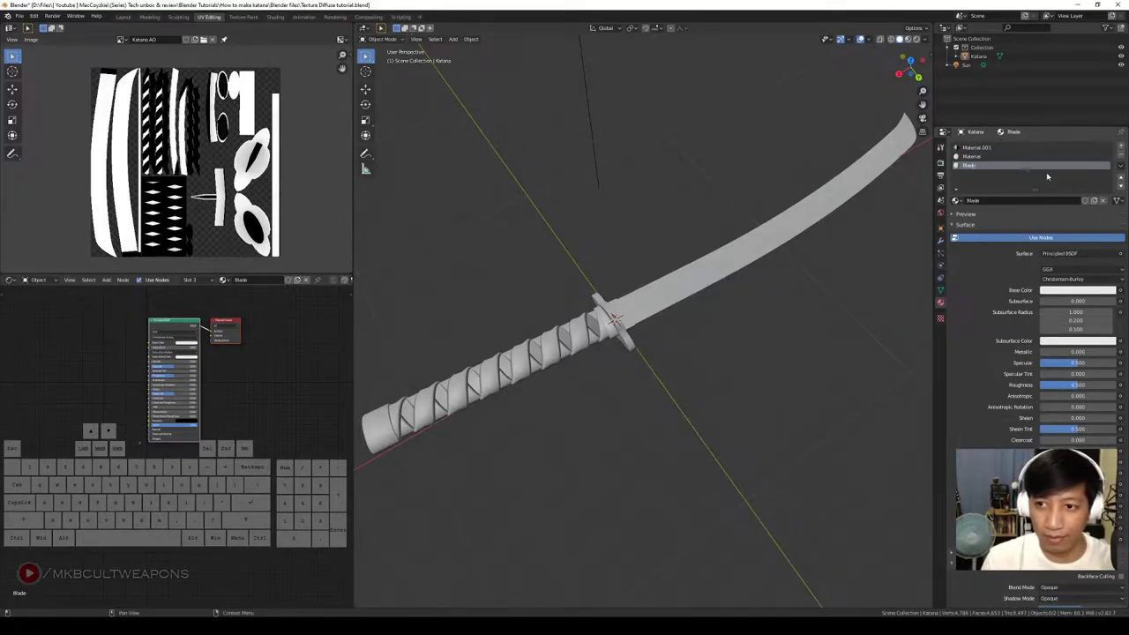
Rename the katana's second material as Cloth
{"action": "left_click", "coordinate": [977, 157]}
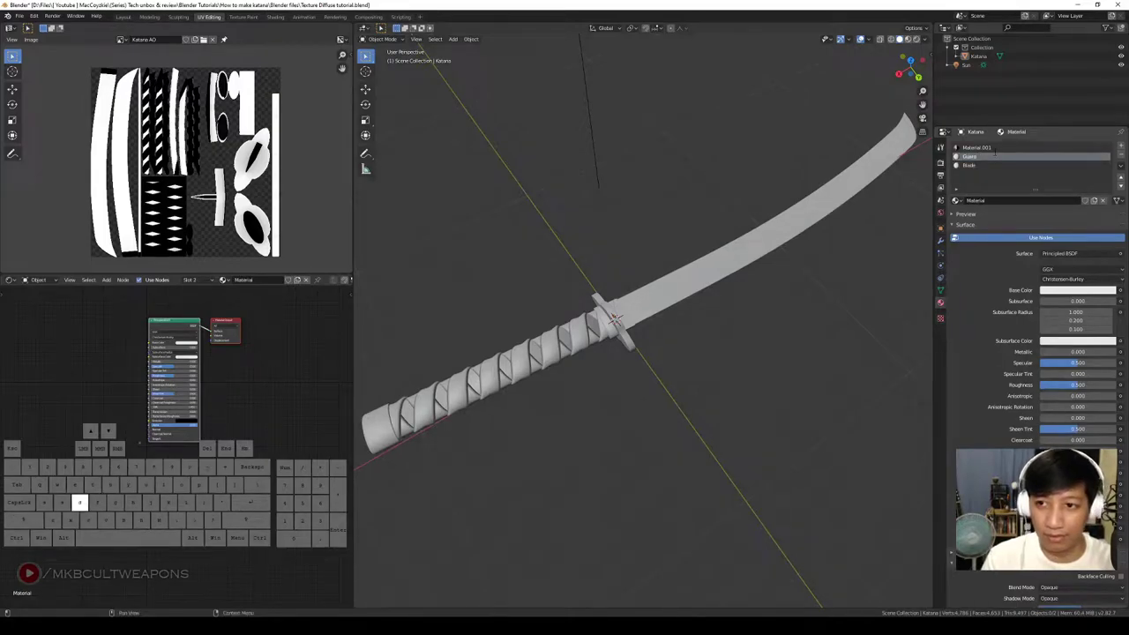
{"action": "key", "text": "space"}
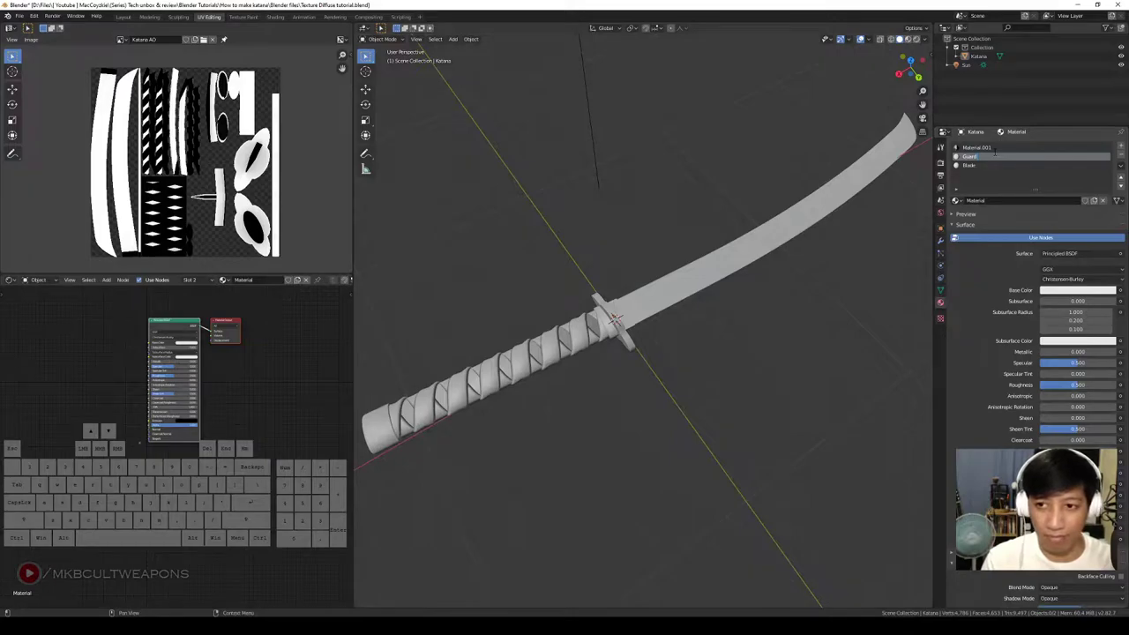
{"action": "key", "text": "BackSpace"}
{"action": "key", "text": "BackSpace"}
{"action": "type", "text": "Hilt"}
{"action": "type", "text": "h"}
{"action": "key", "text": "Return"}
Rename the katana's first material as "Guard & pommel"
{"action": "left_click", "coordinate": [963, 148]}
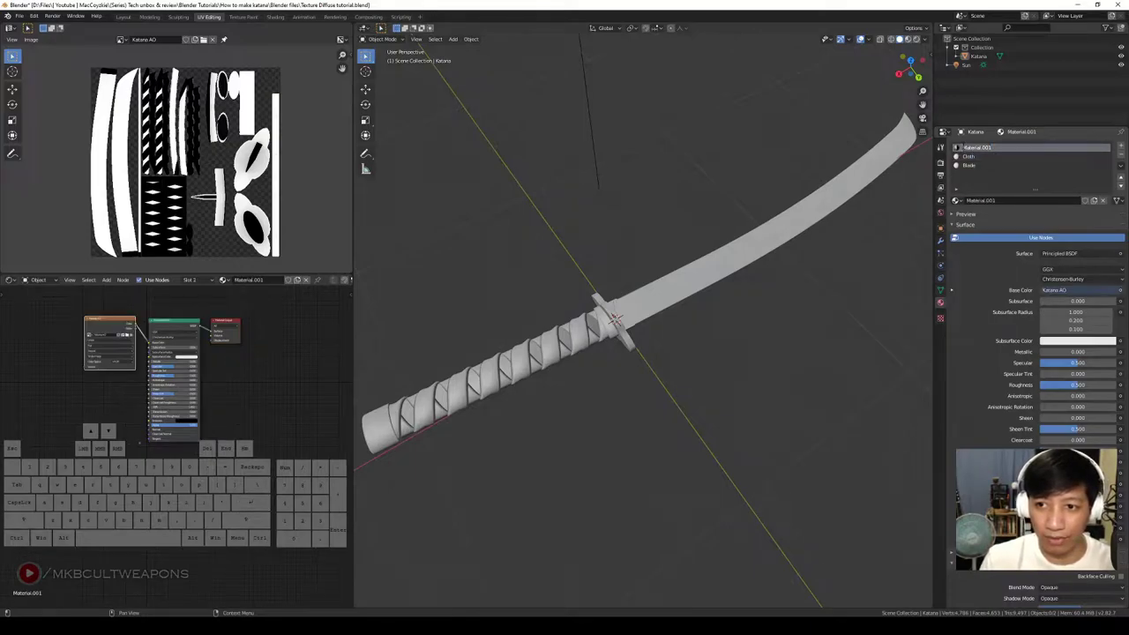
{"action": "double_click", "coordinate": [979, 148]}
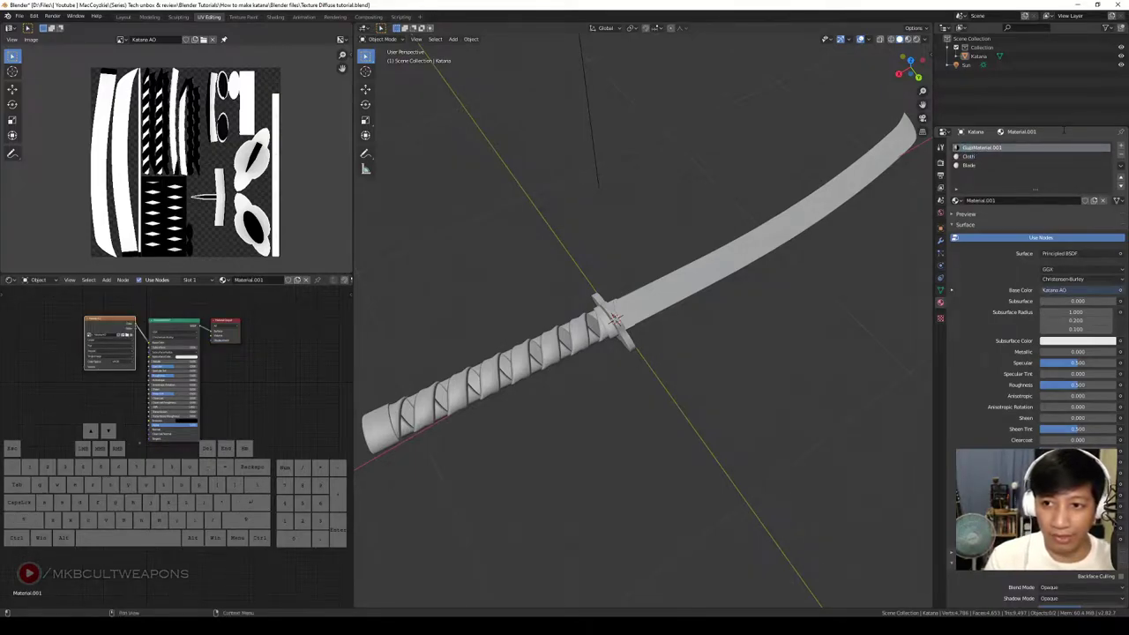
{"action": "type", "text": "Gu"}
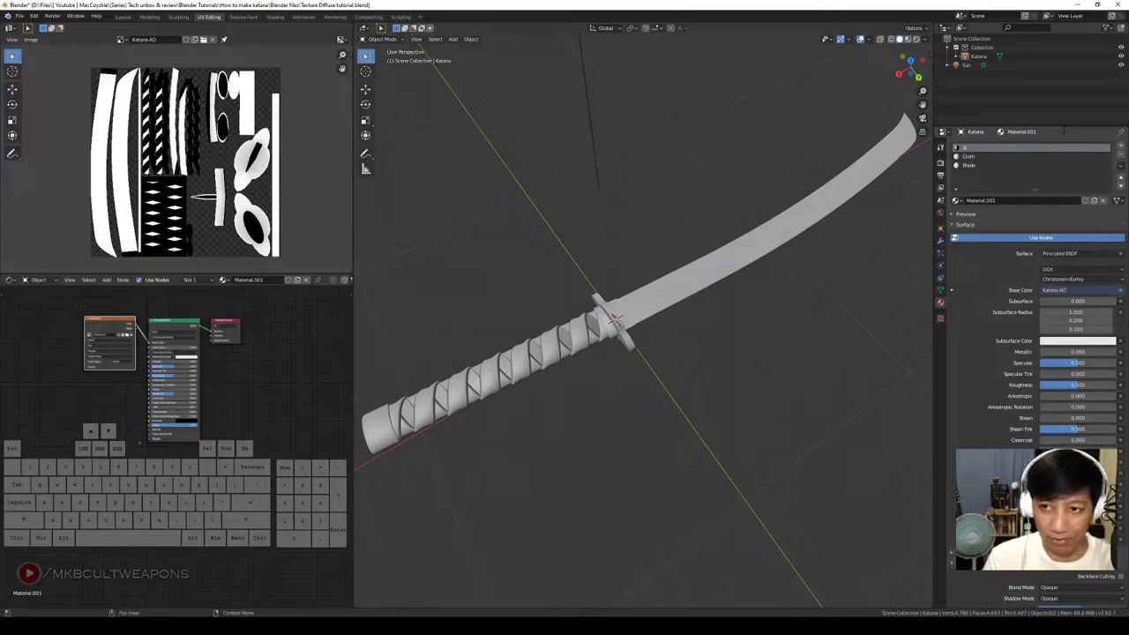
{"action": "type", "text": "ard & "}
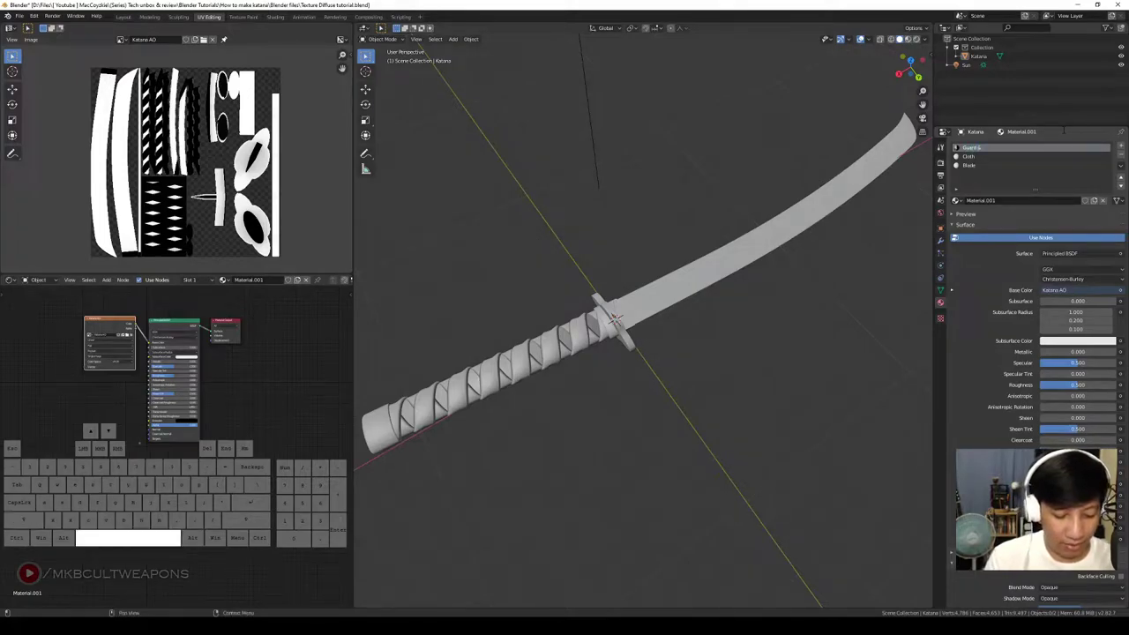
{"action": "type", "text": "pommel"}
{"action": "key", "text": "Return"}
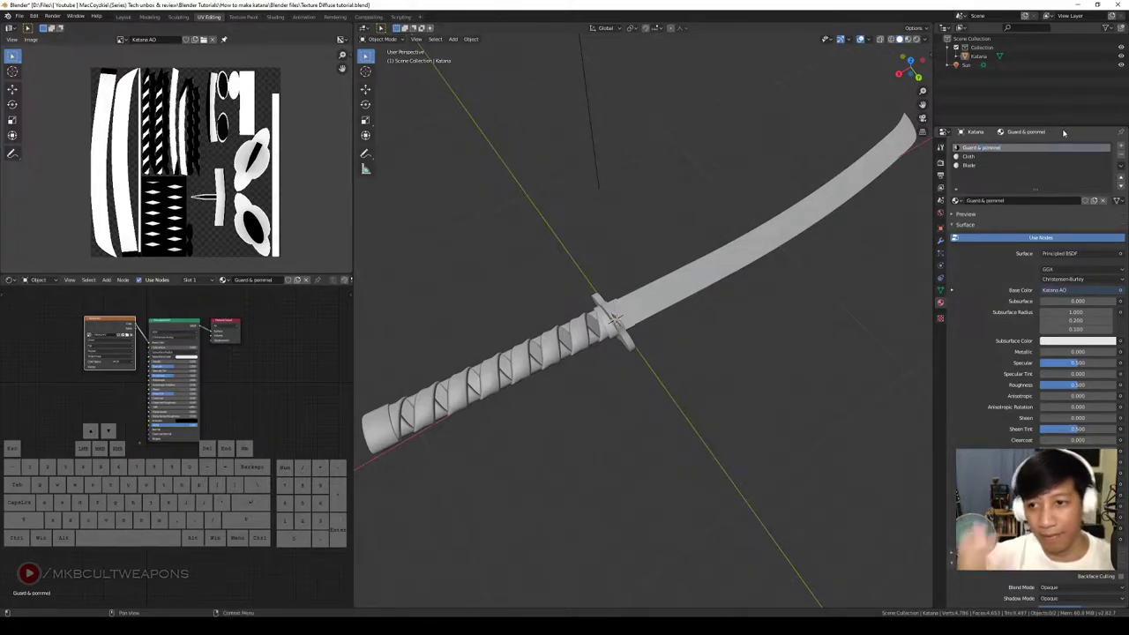
Swap the 3D viewport and image editor areas so the Katana AO image fills the larger one
{"action": "left_click_drag", "start_coordinate": [679, 305], "coordinate": [925, 257]}
{"action": "left_click_drag", "start_coordinate": [726, 264], "coordinate": [477, 212]}
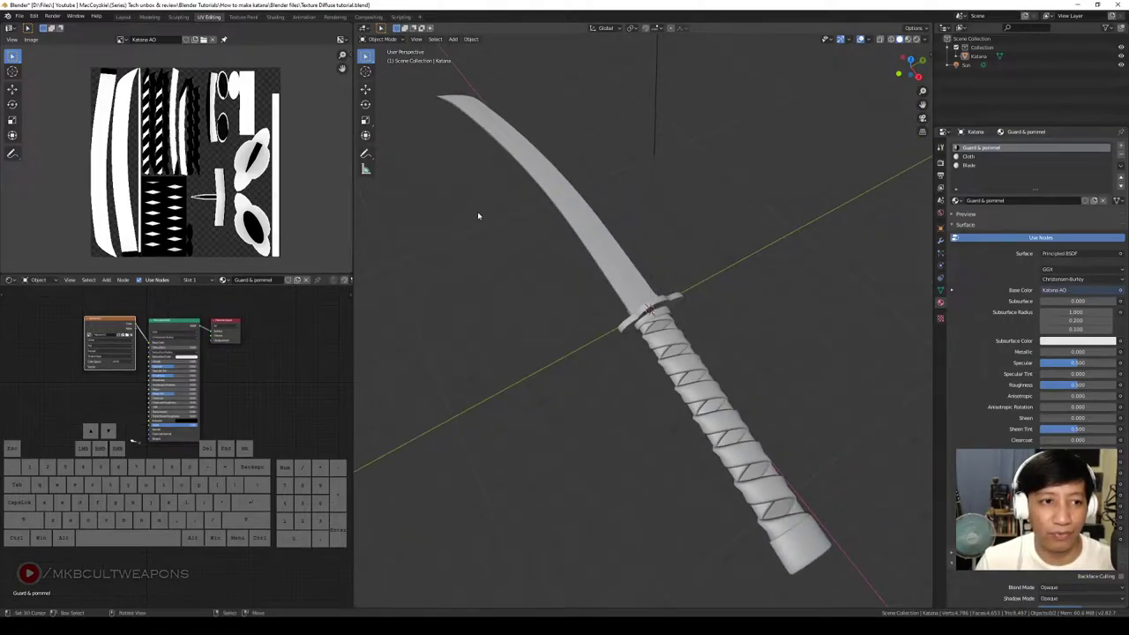
{"action": "right_click", "coordinate": [352, 210]}
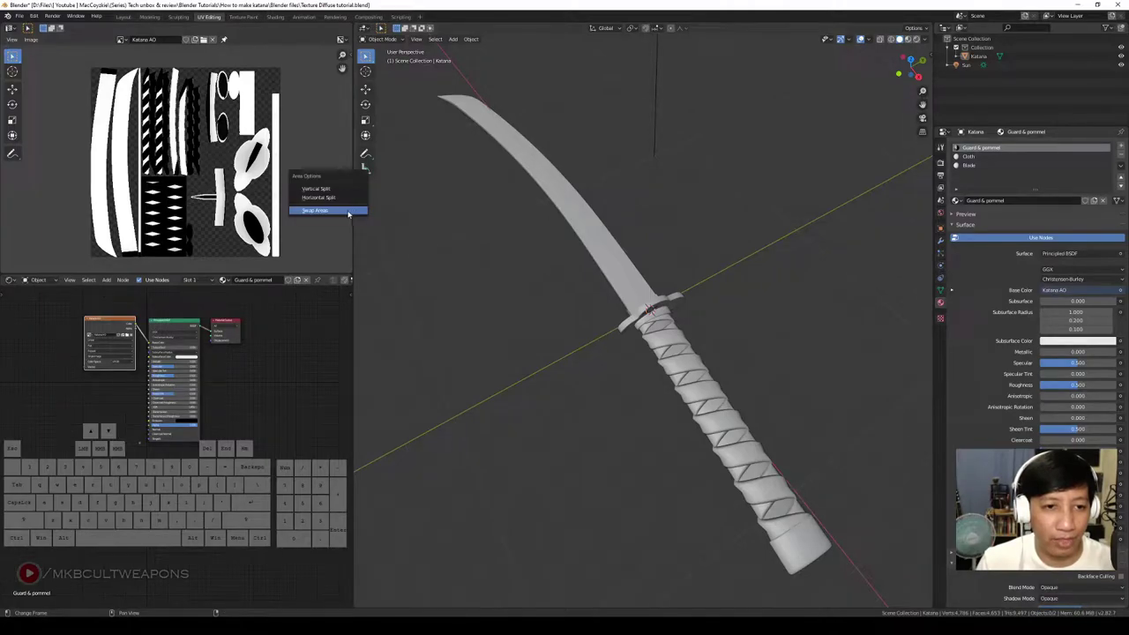
{"action": "left_click", "coordinate": [323, 212]}
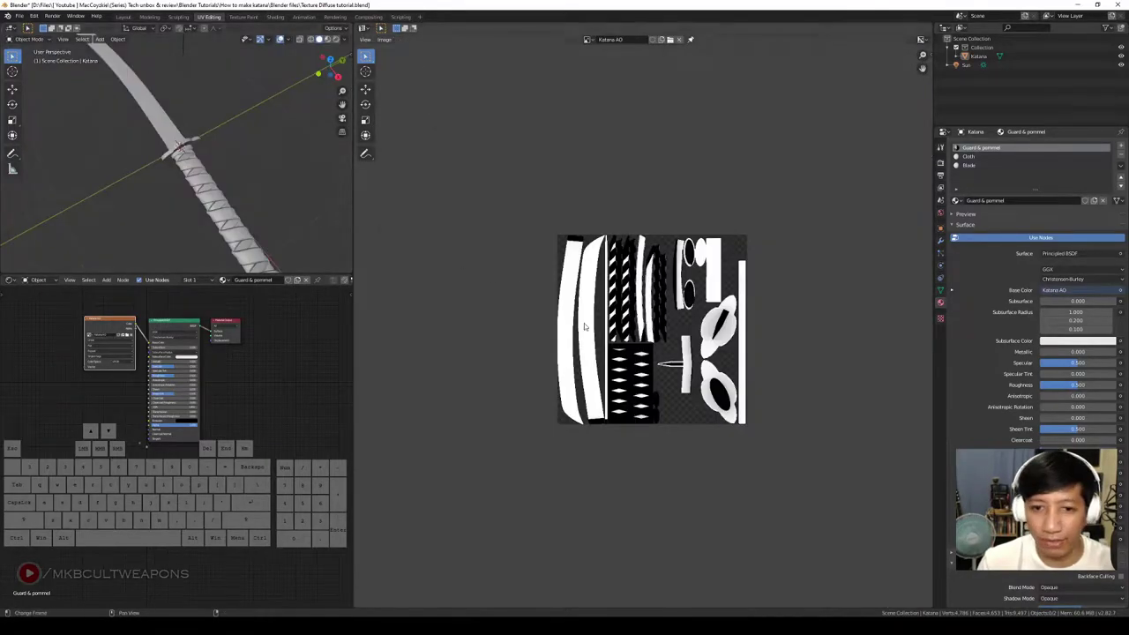
{"action": "scroll", "coordinate": [586, 327], "scroll_direction": "up", "scroll_amount": 3}
{"action": "left_click_drag", "start_coordinate": [661, 348], "coordinate": [619, 305]}
{"action": "scroll", "coordinate": [693, 319], "scroll_direction": "up", "scroll_amount": 2}
{"action": "scroll", "coordinate": [691, 322], "scroll_direction": "down", "scroll_amount": 2}
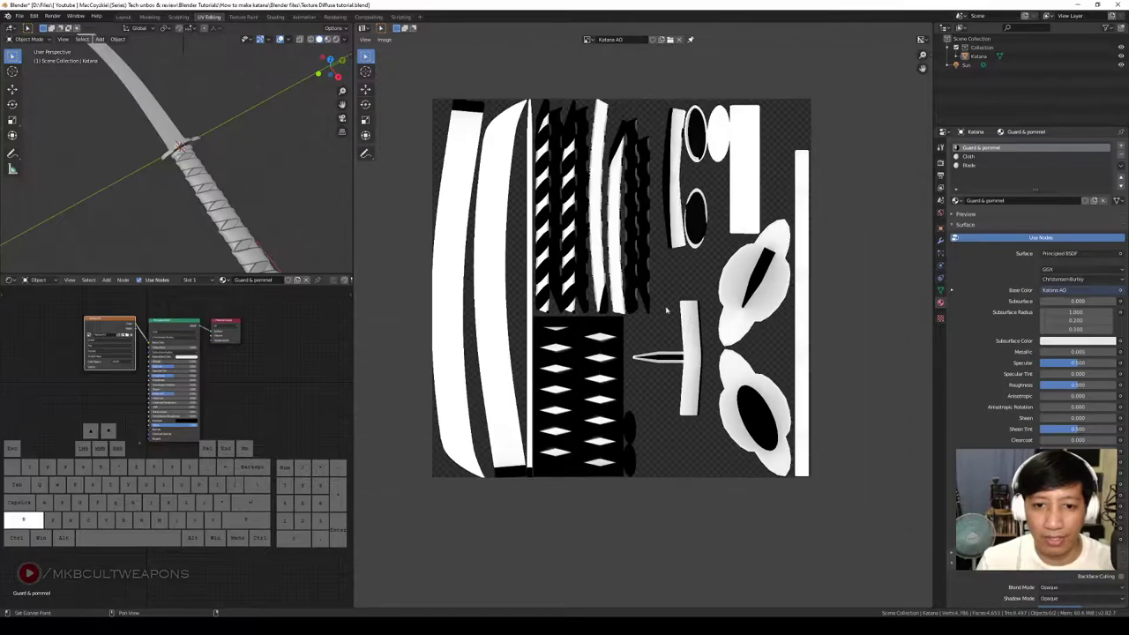
{"action": "left_click_drag", "start_coordinate": [691, 322], "coordinate": [703, 333]}
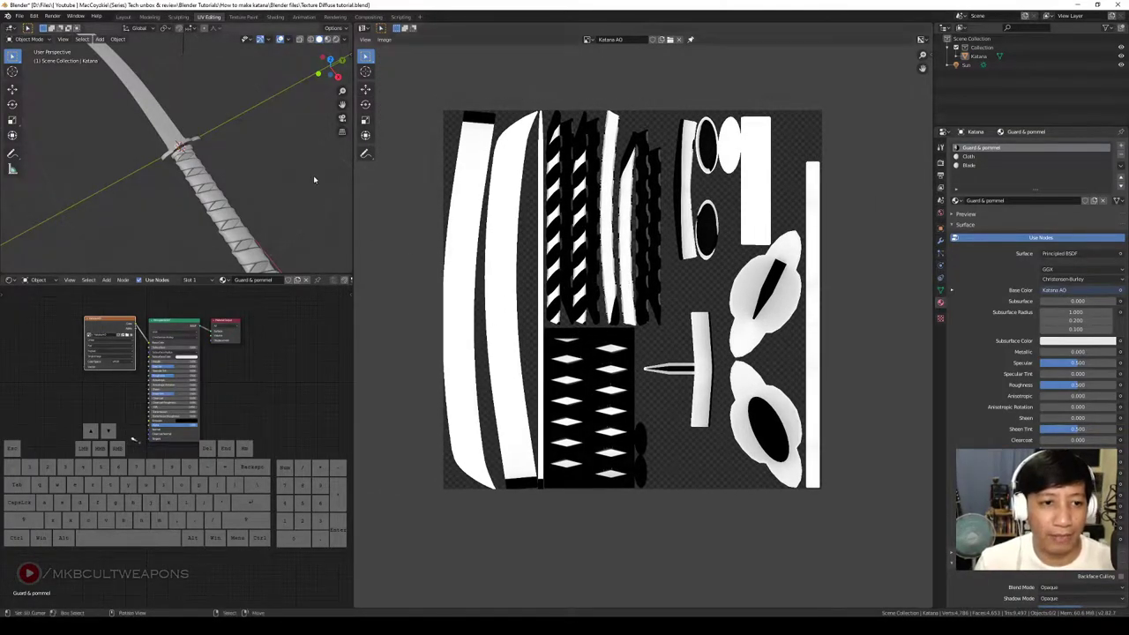
Put the katana in Edit Mode, display its full UV layout over the AO image, and clear the face selection
{"action": "mouse_move", "coordinate": [244, 242]}
{"action": "left_mouse_down"}
{"action": "mouse_move", "coordinate": [285, 232]}
{"action": "mouse_move", "coordinate": [205, 226]}
{"action": "mouse_move", "coordinate": [229, 241]}
{"action": "left_mouse_up"}
{"action": "left_click", "coordinate": [189, 170]}
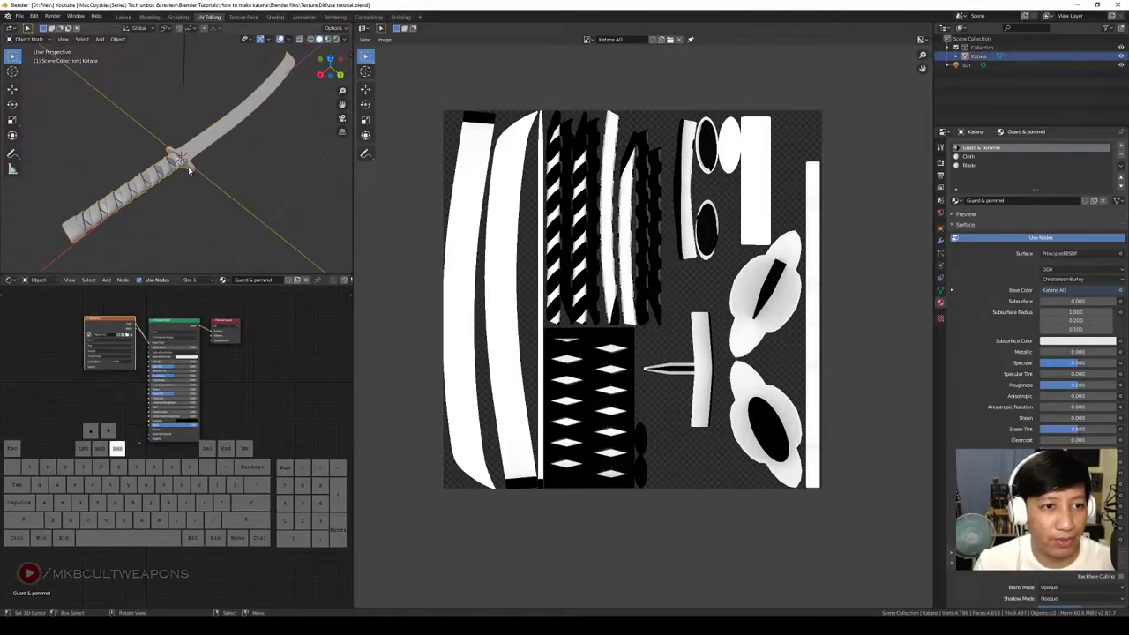
{"action": "key", "text": "Tab"}
{"action": "key", "text": "a"}
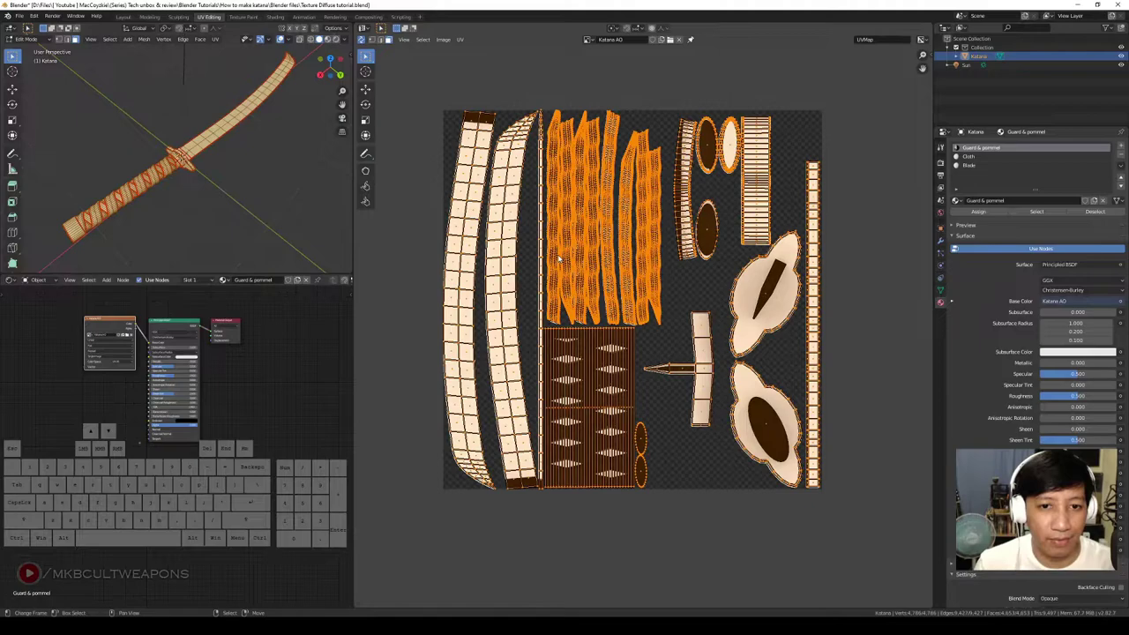
{"action": "left_click", "coordinate": [894, 209]}
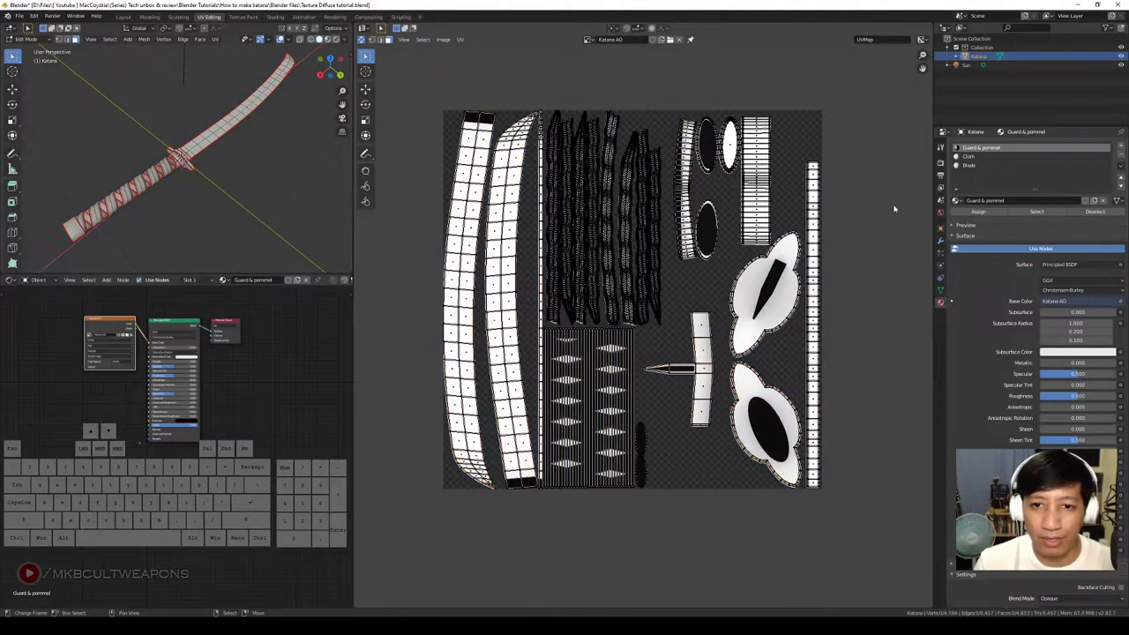
Make the Blade material slot active and select all of the blade's UV islands, including the thin edge strip
{"action": "left_click", "coordinate": [968, 165]}
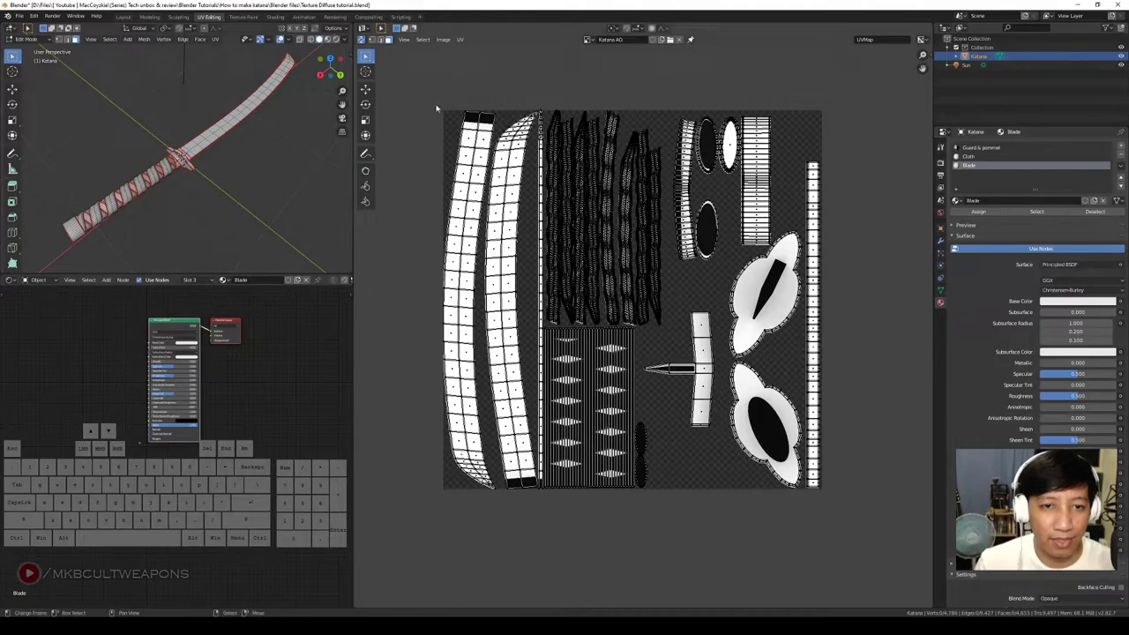
{"action": "left_click_drag", "start_coordinate": [413, 90], "coordinate": [542, 512]}
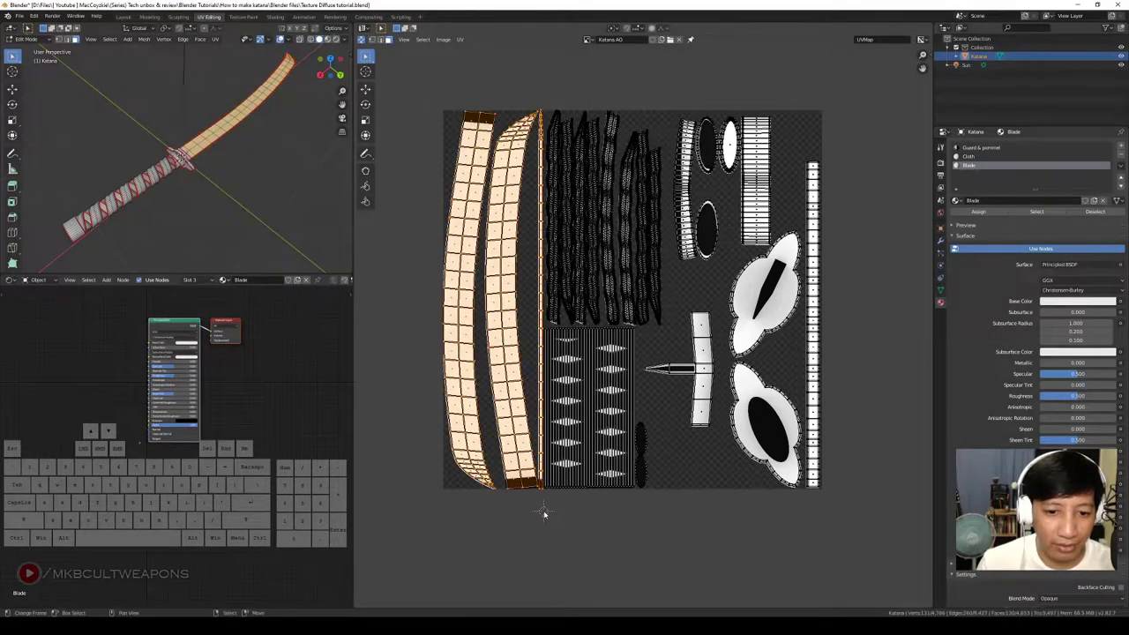
{"action": "scroll", "coordinate": [598, 499], "scroll_direction": "up", "scroll_amount": 3}
{"action": "scroll", "coordinate": [598, 499], "scroll_direction": "down", "scroll_amount": 5}
{"action": "scroll", "coordinate": [539, 511], "scroll_direction": "up", "scroll_amount": 6}
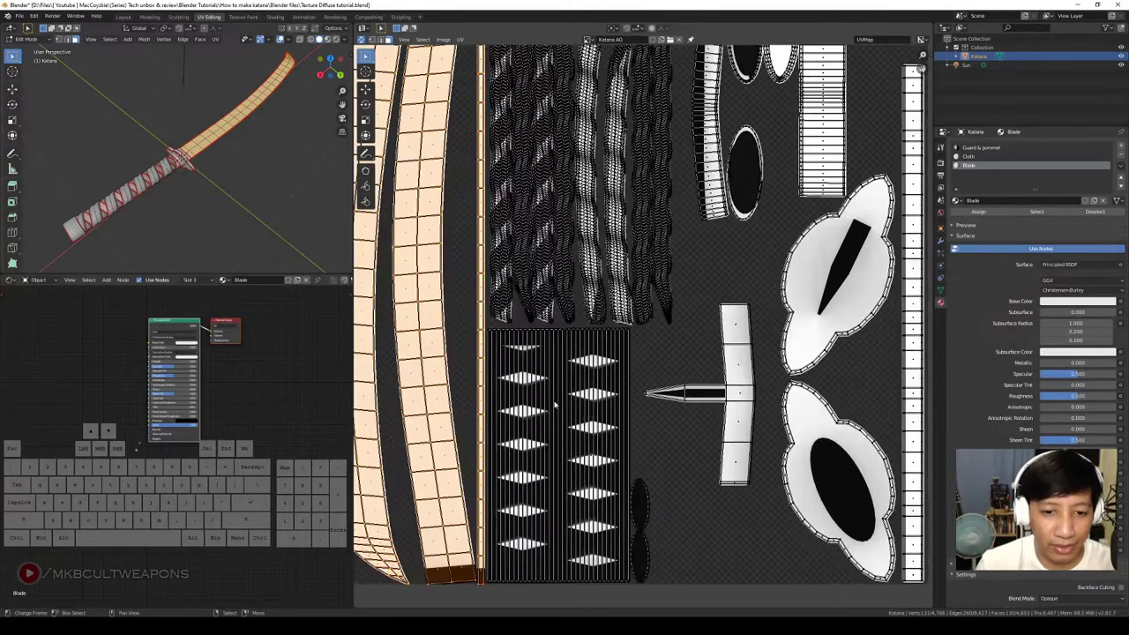
{"action": "scroll", "coordinate": [479, 429], "scroll_direction": "down", "scroll_amount": 3}
{"action": "scroll", "coordinate": [467, 430], "scroll_direction": "up", "scroll_amount": 3}
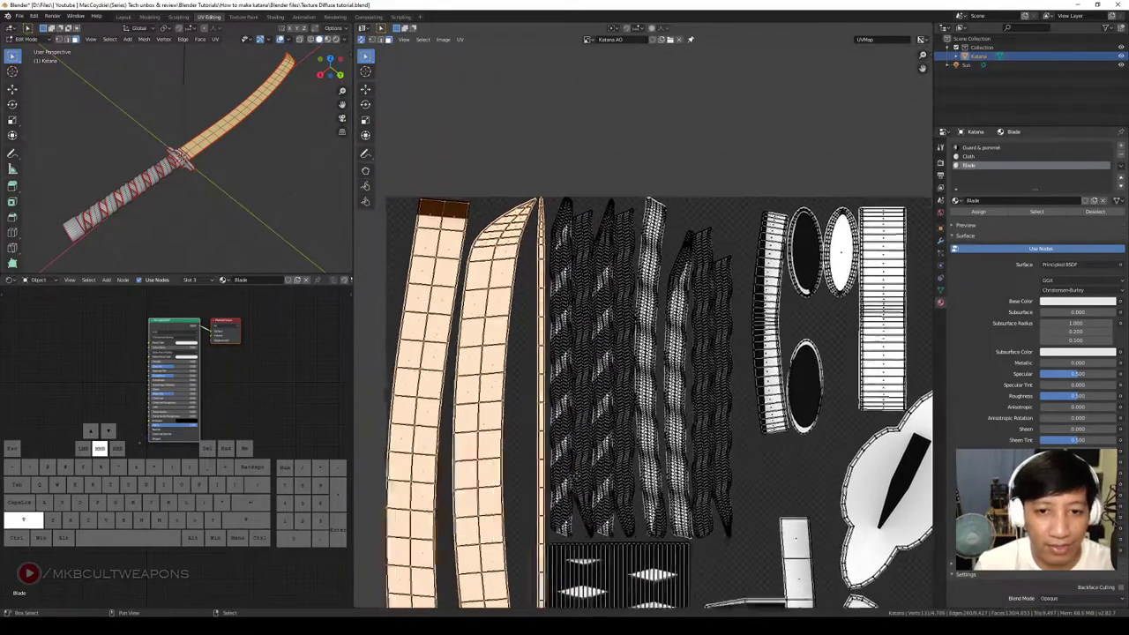
{"action": "scroll", "coordinate": [562, 384], "scroll_direction": "down", "scroll_amount": 3}
Switch the 3D viewport to Rendered shading and assign the Blade material to the selected blade faces
{"action": "left_click_drag", "start_coordinate": [255, 190], "coordinate": [258, 212]}
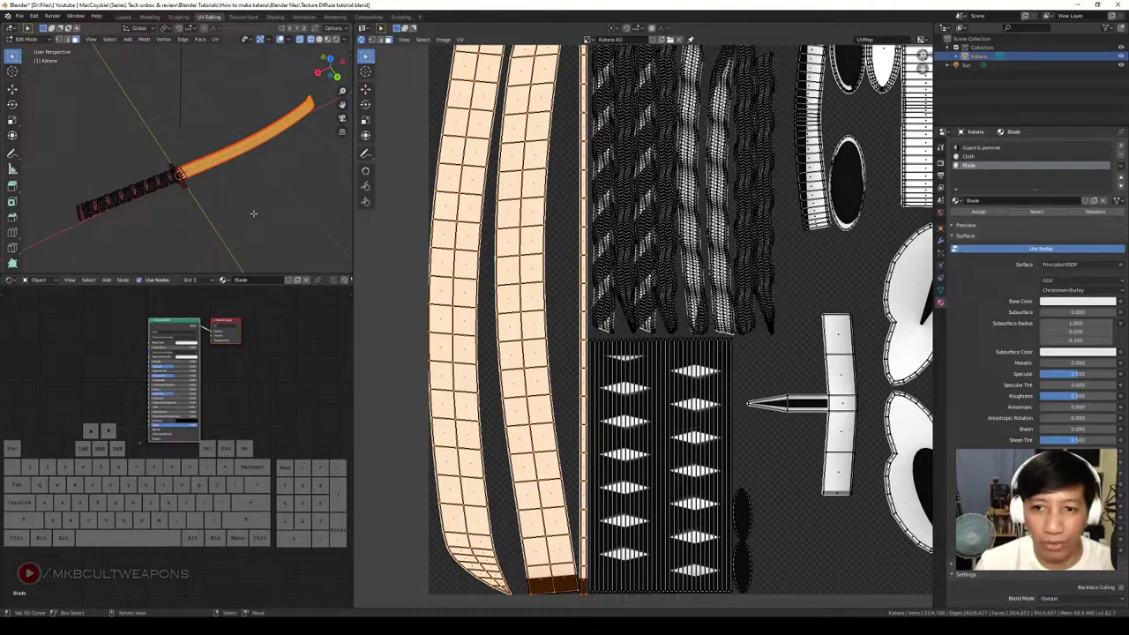
{"action": "key", "text": "z"}
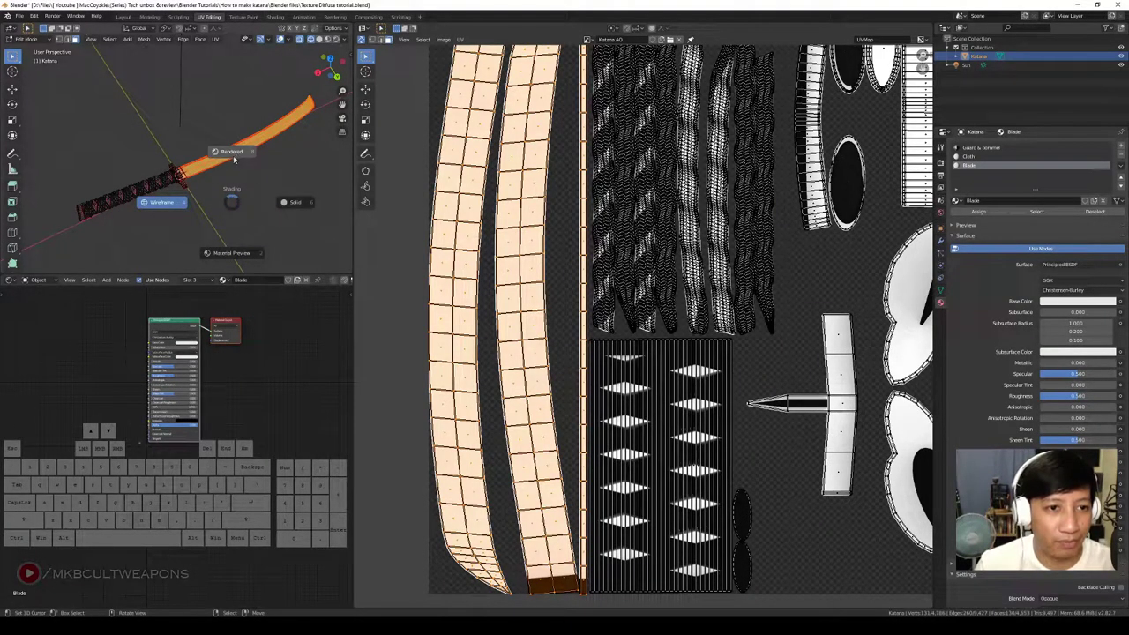
{"action": "left_click", "coordinate": [234, 160]}
{"action": "scroll", "coordinate": [234, 159], "scroll_direction": "up", "scroll_amount": 3}
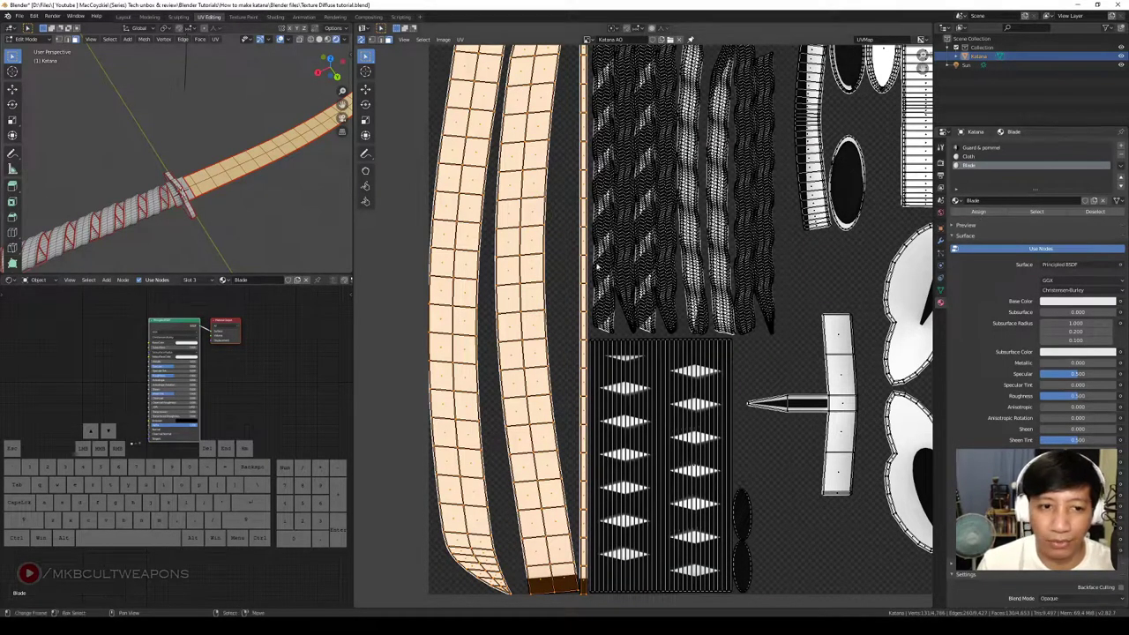
{"action": "left_click", "coordinate": [985, 214]}
Return the katana to Object Mode and examine the blade and guard from different angles
{"action": "left_click_drag", "start_coordinate": [256, 199], "coordinate": [203, 189]}
{"action": "scroll", "coordinate": [176, 192], "scroll_direction": "up", "scroll_amount": 3}
{"action": "key", "text": "Tab"}
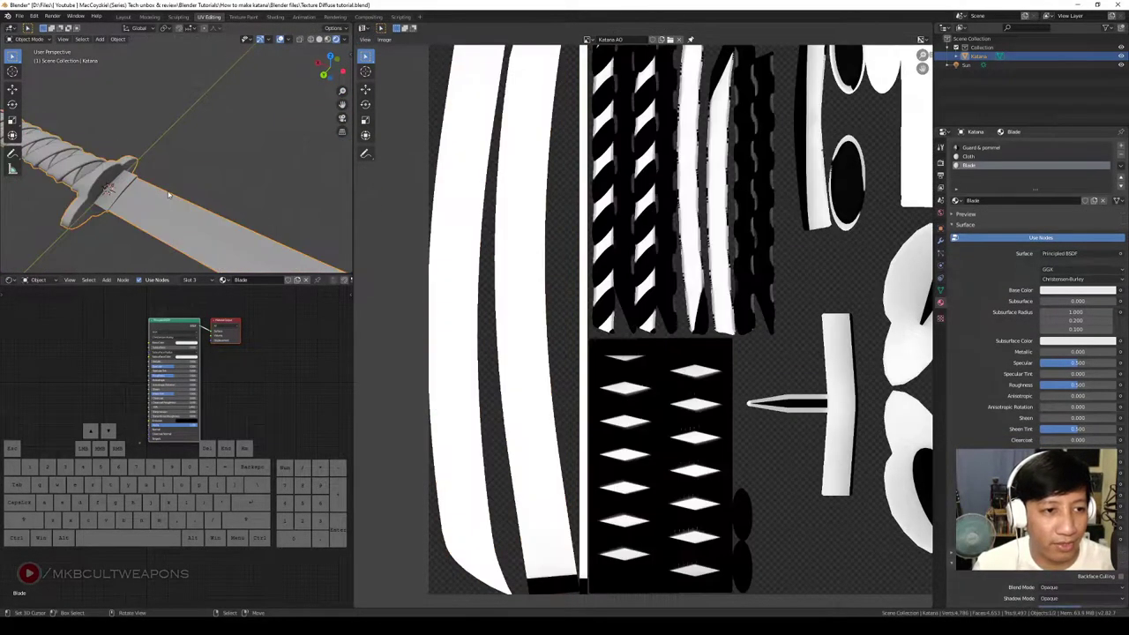
{"action": "key", "text": "z"}
{"action": "mouse_move", "coordinate": [187, 164]}
{"action": "left_mouse_down"}
{"action": "mouse_move", "coordinate": [216, 166]}
{"action": "mouse_move", "coordinate": [176, 186]}
{"action": "mouse_move", "coordinate": [220, 213]}
{"action": "mouse_move", "coordinate": [240, 183]}
{"action": "left_mouse_up"}
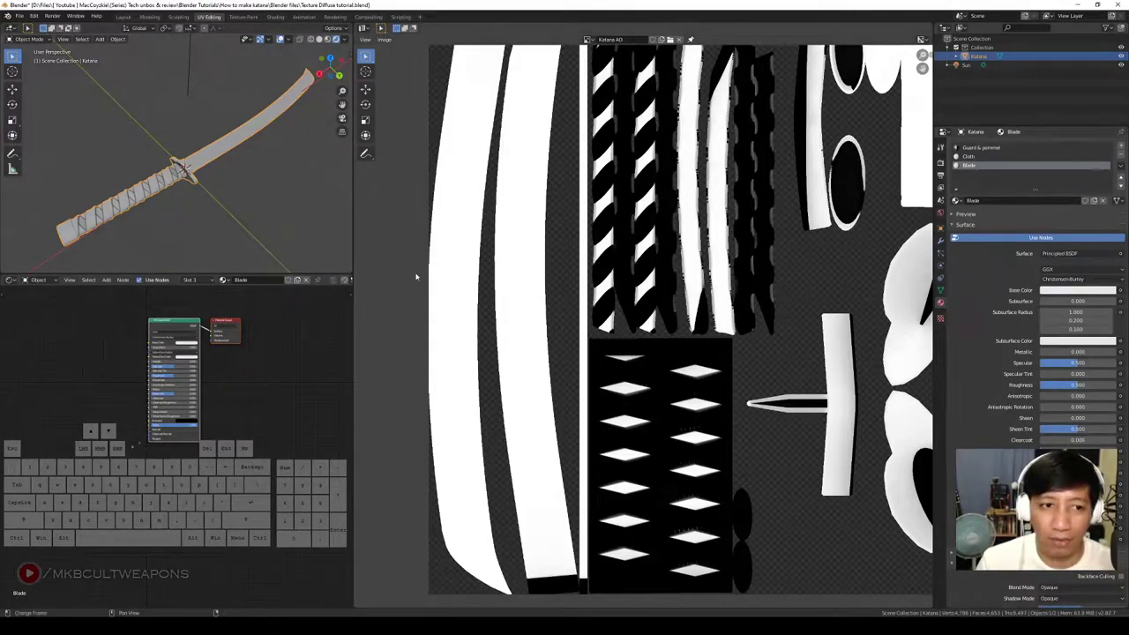
Make the Cloth material slot active, put the katana in Edit Mode, and clear the face selection
{"action": "left_click", "coordinate": [968, 157]}
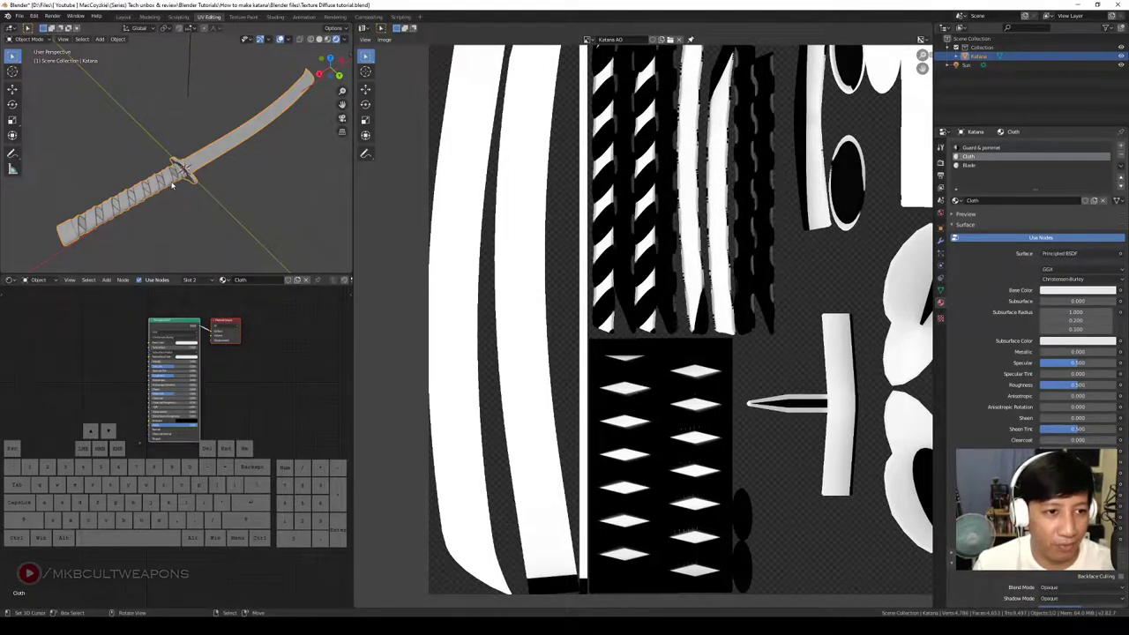
{"action": "key", "text": "Tab"}
{"action": "scroll", "coordinate": [608, 519], "scroll_direction": "down", "scroll_amount": 5}
{"action": "scroll", "coordinate": [609, 518], "scroll_direction": "up", "scroll_amount": 2}
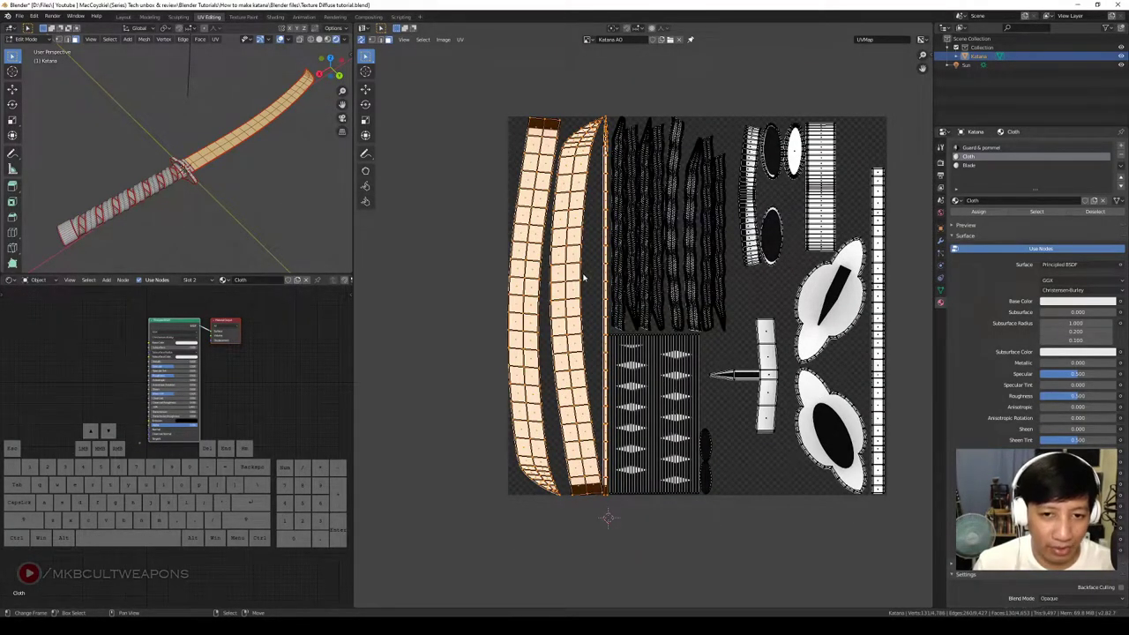
{"action": "key", "text": "a"}
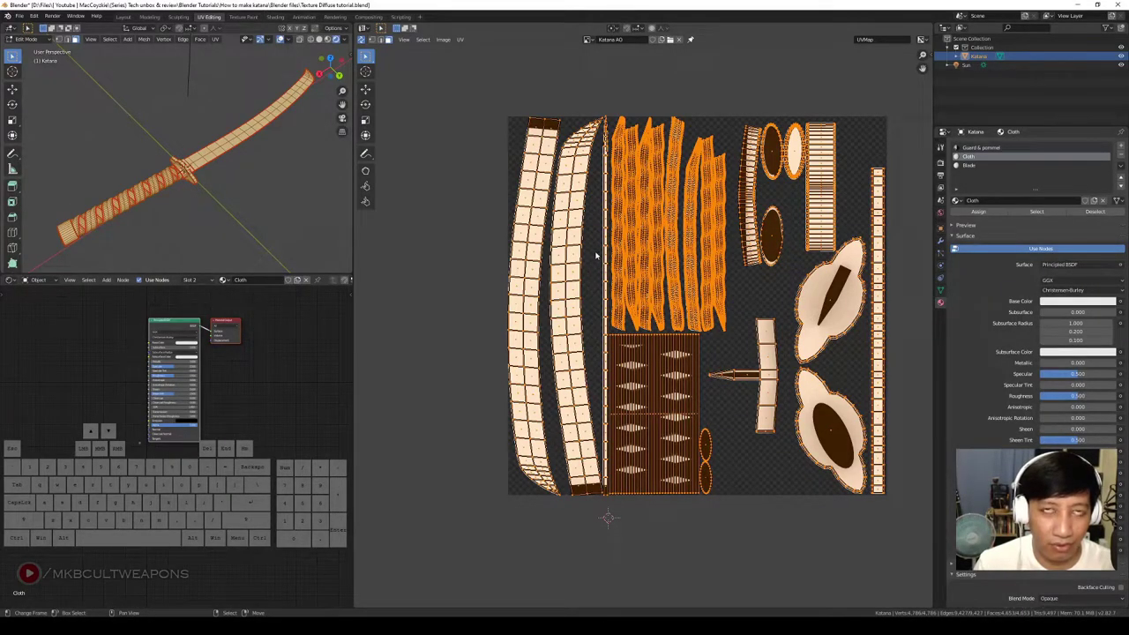
{"action": "key", "text": "alt+a"}
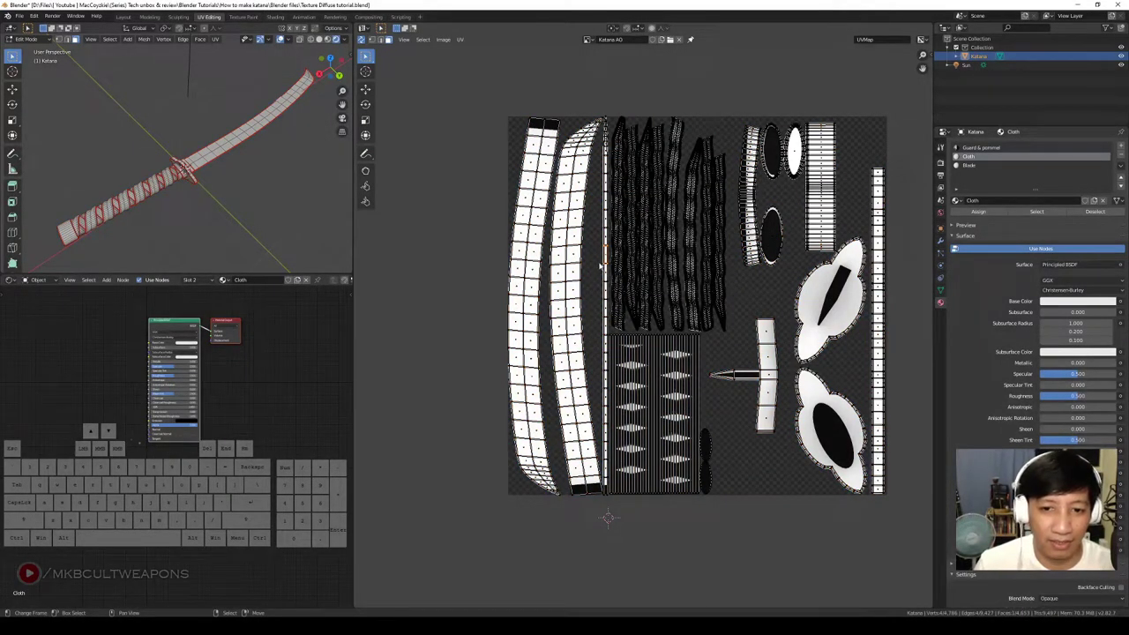
Select all of the handle wrap's twisted strip UV islands
{"action": "right_click", "coordinate": [742, 267]}
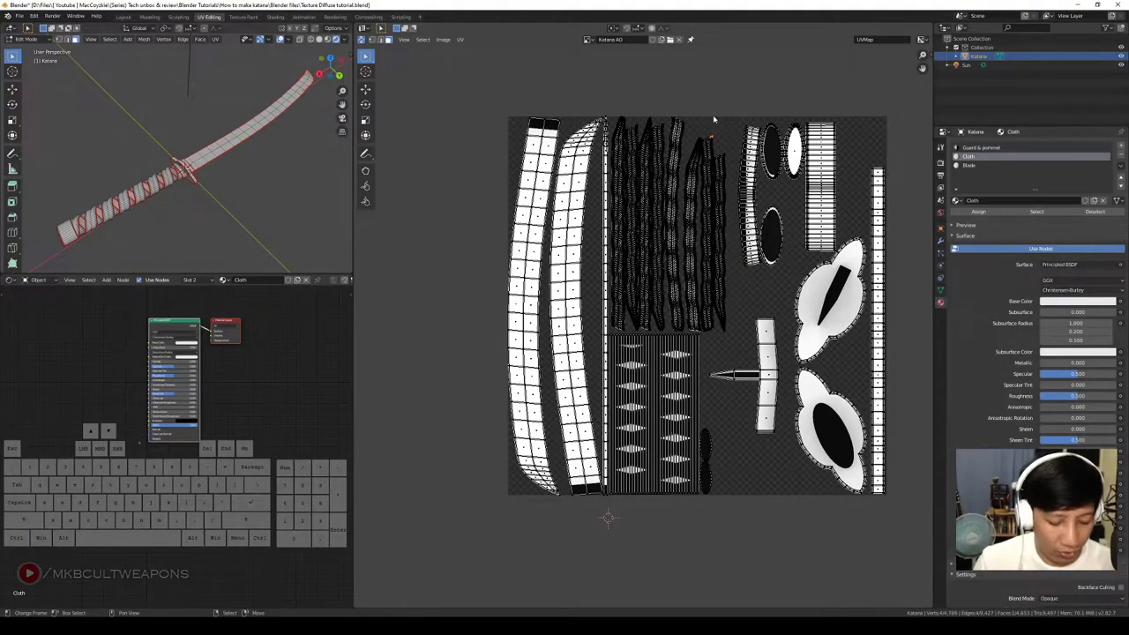
{"action": "key", "text": "b"}
{"action": "left_click_drag", "start_coordinate": [612, 104], "coordinate": [728, 333]}
{"action": "scroll", "coordinate": [727, 334], "scroll_direction": "up", "scroll_amount": 2}
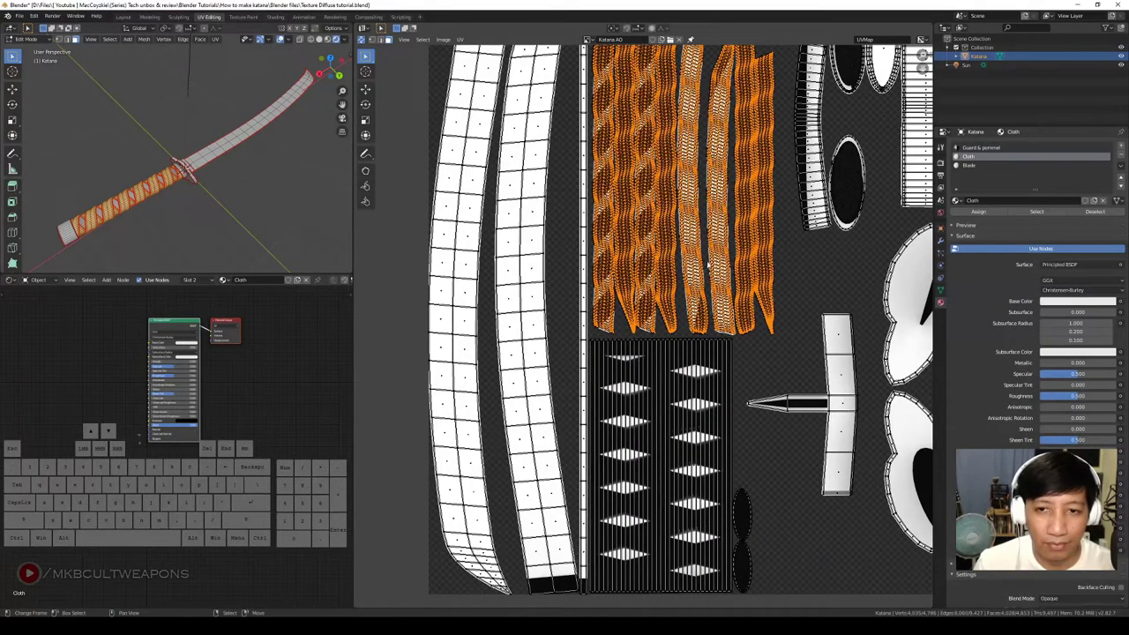
{"action": "scroll", "coordinate": [708, 268], "scroll_direction": "up", "scroll_amount": 5}
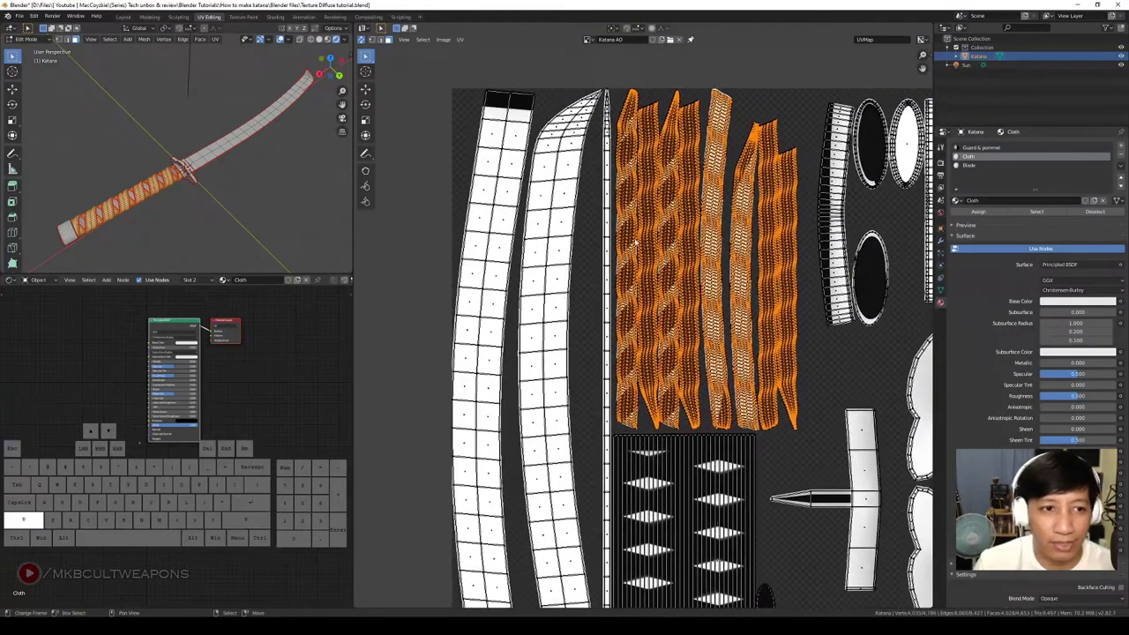
Check the selected wrap faces on the handle and assign the Cloth material to them
{"action": "left_click_drag", "start_coordinate": [232, 148], "coordinate": [211, 215]}
{"action": "scroll", "coordinate": [225, 217], "scroll_direction": "up", "scroll_amount": 4}
{"action": "scroll", "coordinate": [233, 218], "scroll_direction": "down", "scroll_amount": 1}
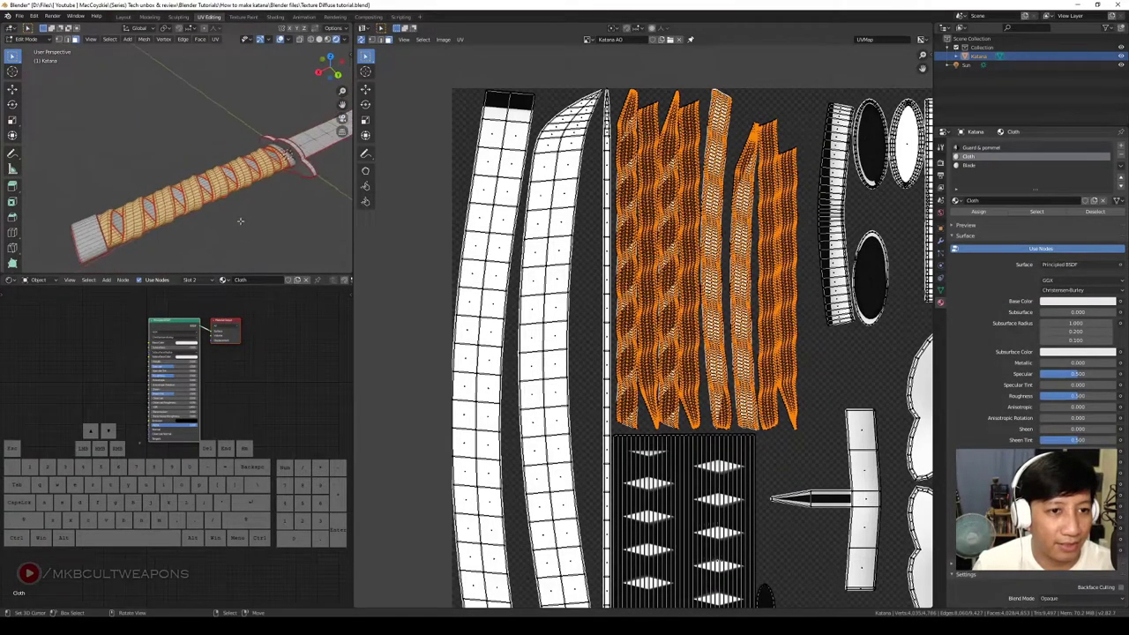
{"action": "key", "text": "ctrl+l"}
{"action": "left_click_drag", "start_coordinate": [215, 235], "coordinate": [216, 134]}
{"action": "key", "text": "z"}
{"action": "left_click", "coordinate": [220, 190]}
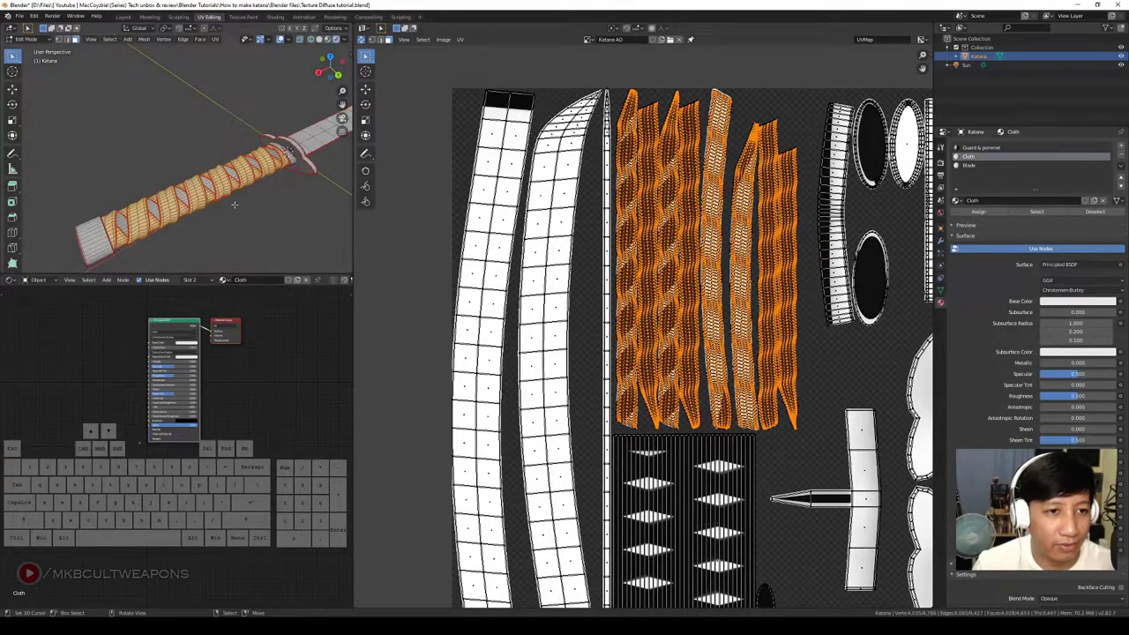
{"action": "scroll", "coordinate": [928, 179], "scroll_direction": "down", "scroll_amount": 2}
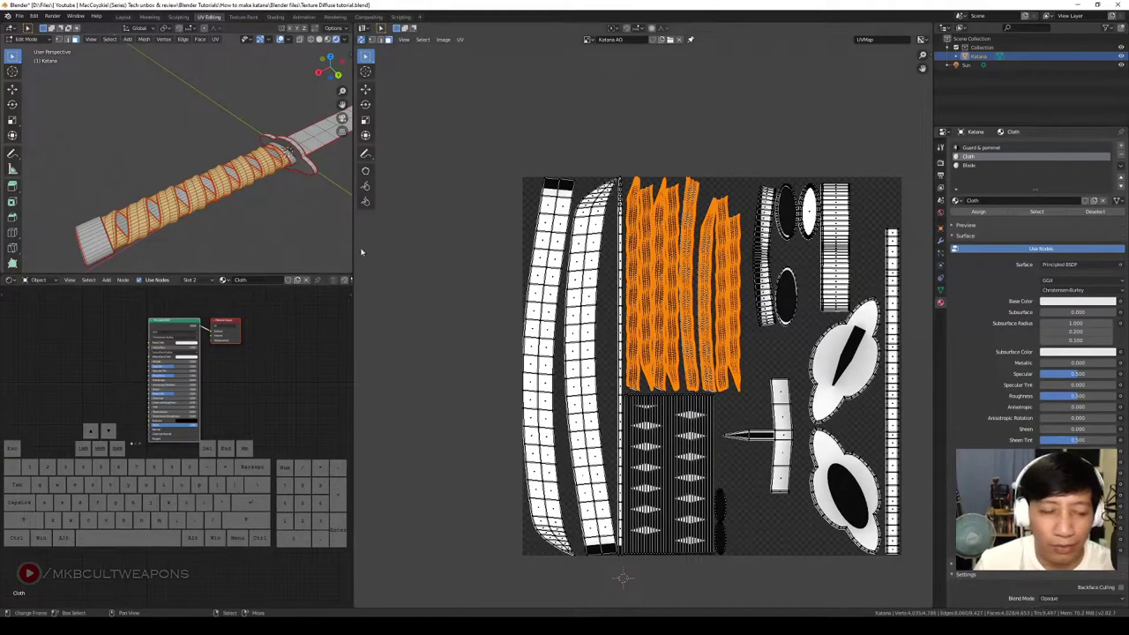
{"action": "left_click", "coordinate": [981, 214]}
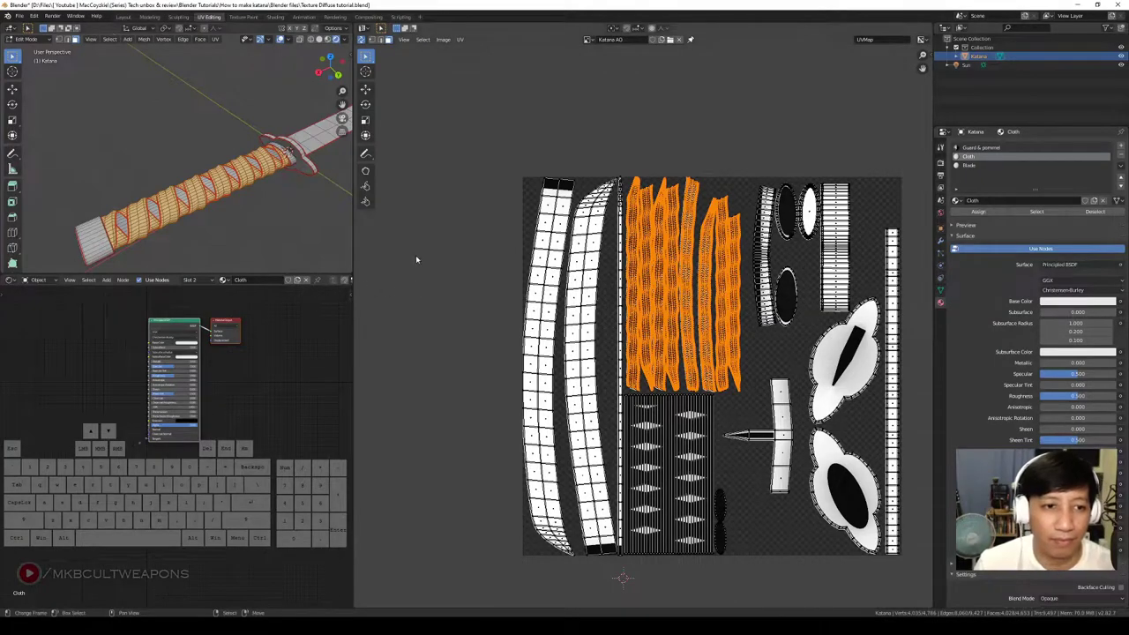
Clear the face selection and select all faces that use the Guard & pommel material
{"action": "key", "text": "a"}
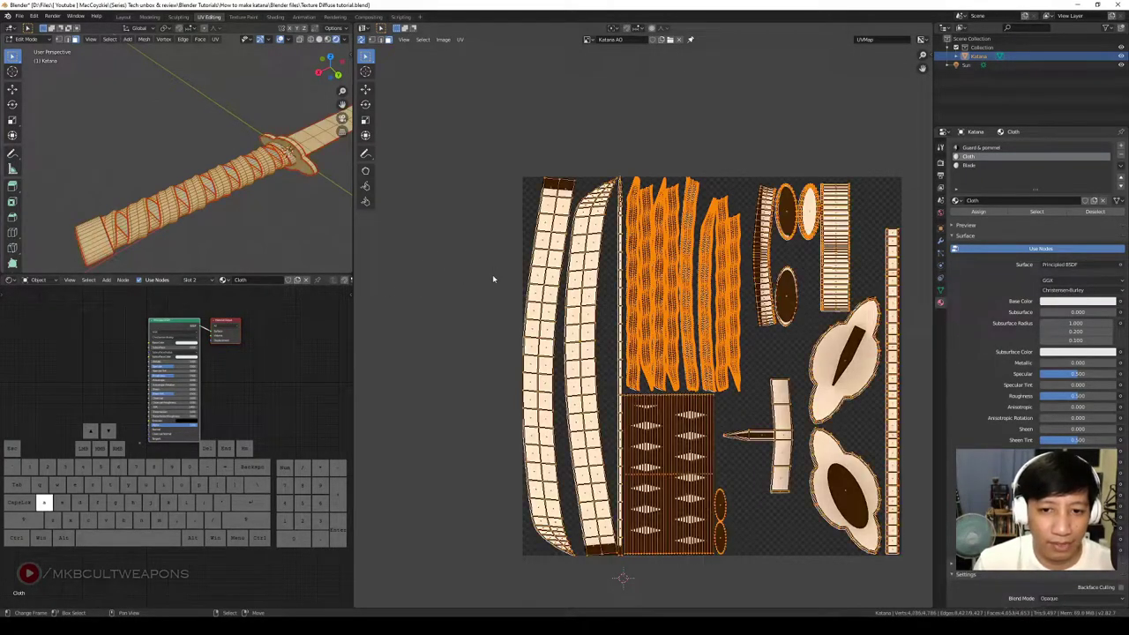
{"action": "key", "text": "alt+a"}
{"action": "left_click_drag", "start_coordinate": [617, 397], "coordinate": [547, 343]}
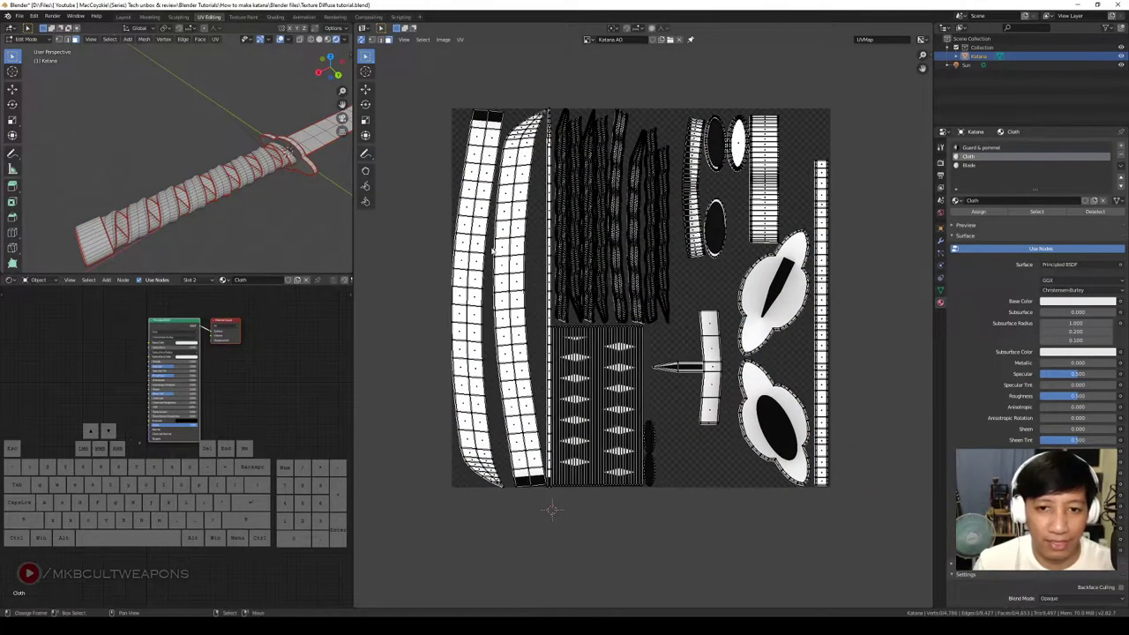
{"action": "mouse_move", "coordinate": [265, 203]}
{"action": "left_mouse_down"}
{"action": "mouse_move", "coordinate": [284, 190]}
{"action": "mouse_move", "coordinate": [247, 214]}
{"action": "left_mouse_up"}
{"action": "left_click", "coordinate": [996, 147]}
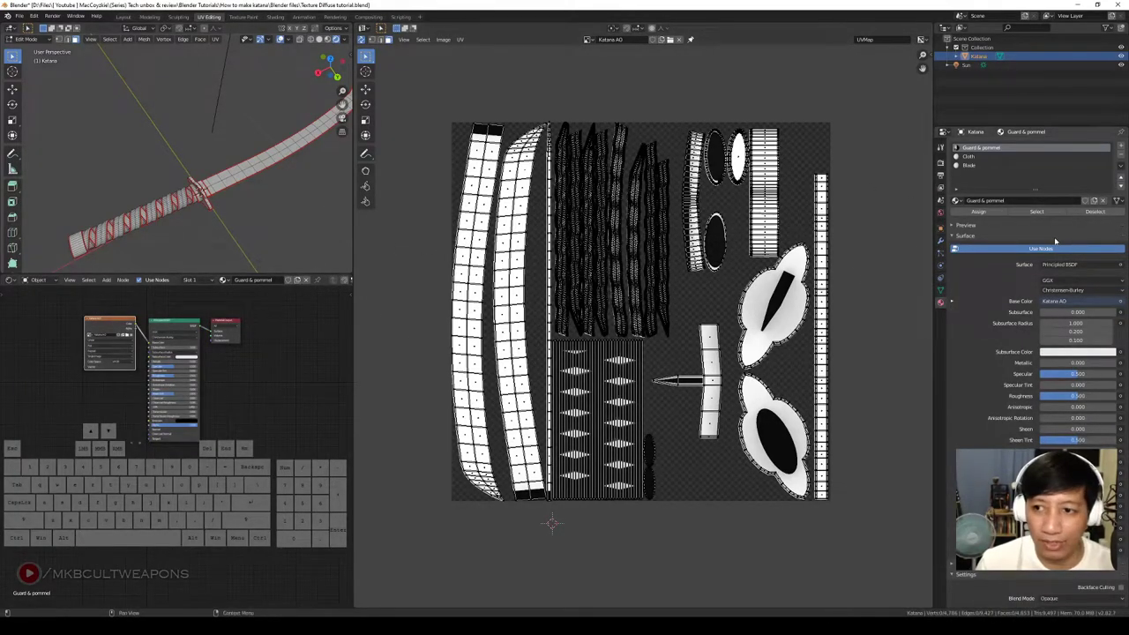
{"action": "left_click", "coordinate": [1036, 212]}
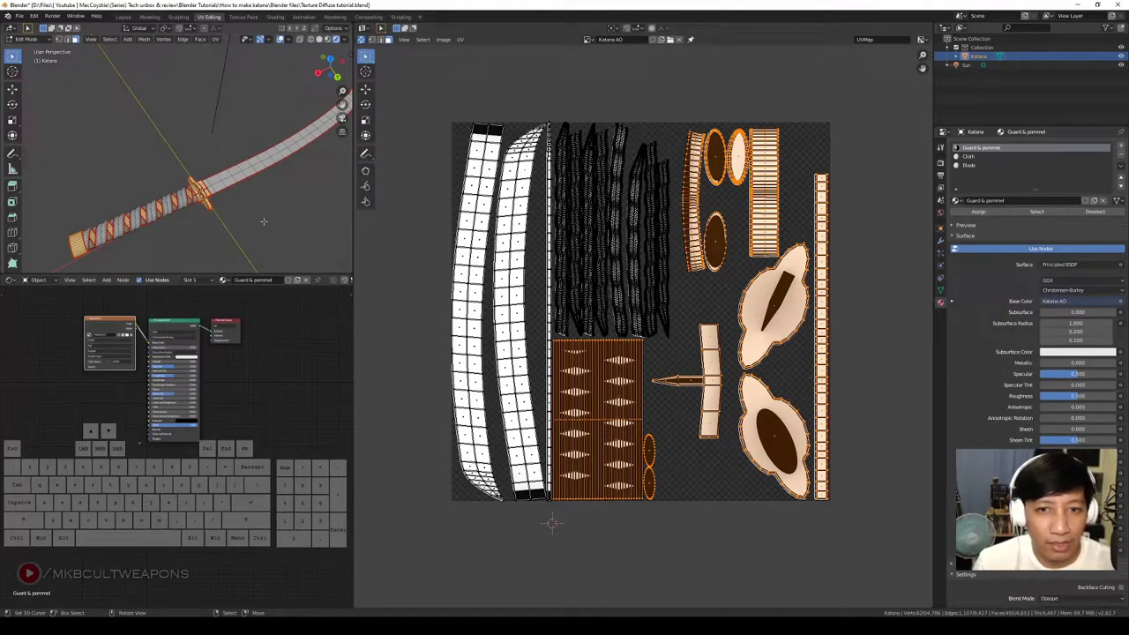
Inspect the selected guard and pommel faces from several angles, deselect them, and return the katana to Object Mode
{"action": "left_click_drag", "start_coordinate": [268, 229], "coordinate": [210, 217]}
{"action": "left_click_drag", "start_coordinate": [92, 232], "coordinate": [186, 228]}
{"action": "left_click_drag", "start_coordinate": [253, 122], "coordinate": [269, 208]}
{"action": "scroll", "coordinate": [240, 203], "scroll_direction": "up", "scroll_amount": 3}
{"action": "left_click", "coordinate": [888, 269]}
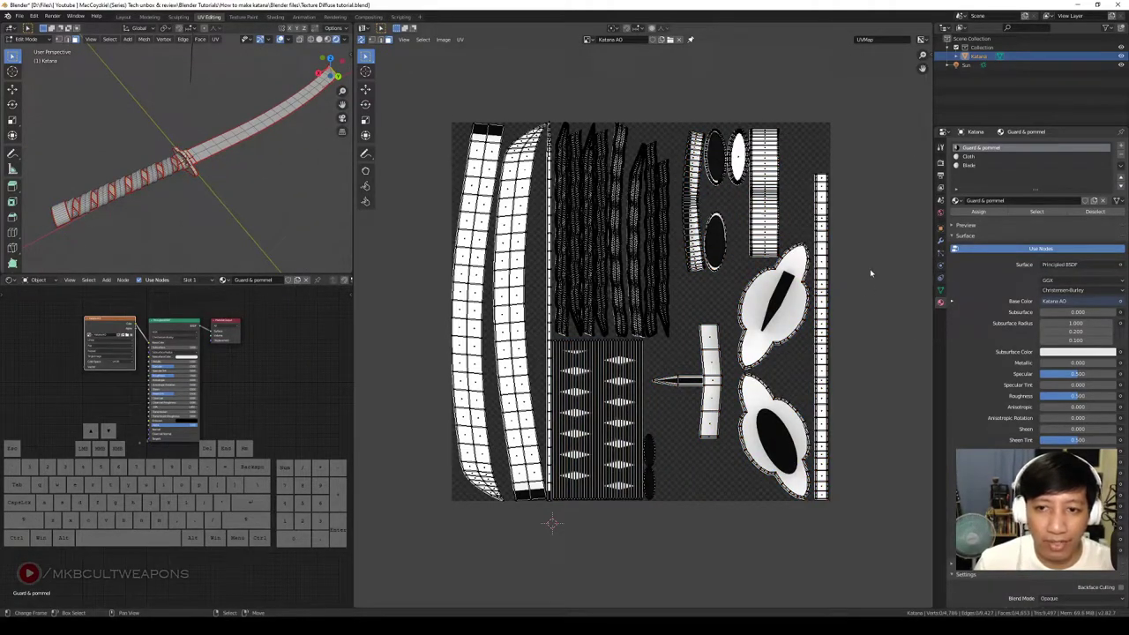
{"action": "left_click_drag", "start_coordinate": [307, 200], "coordinate": [251, 218]}
{"action": "key", "text": "Tab"}
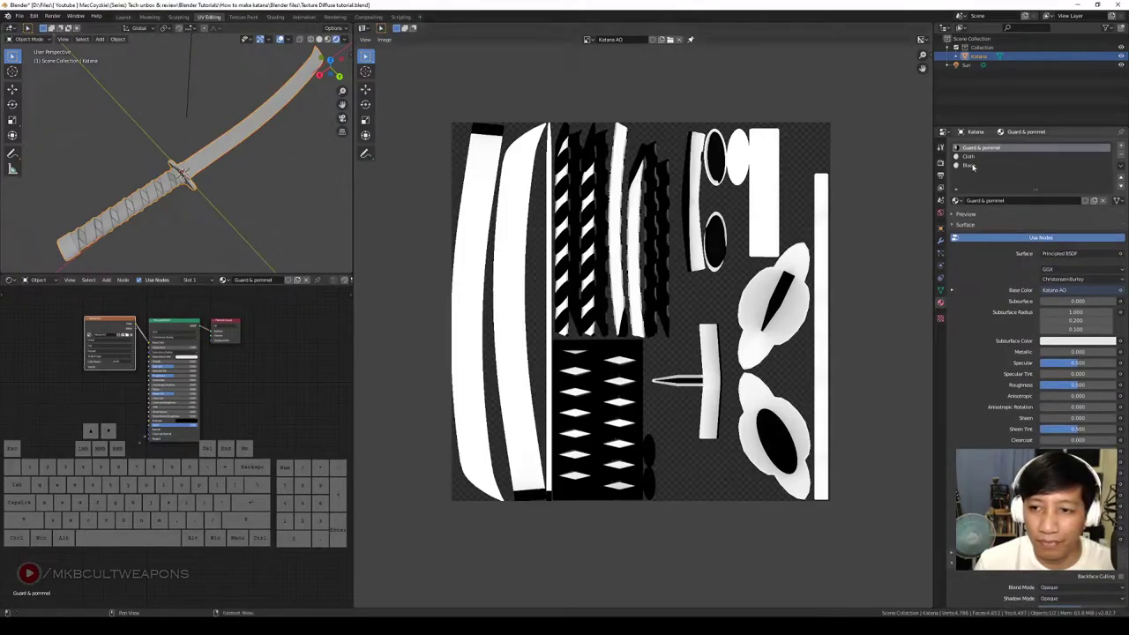
Make the Cloth material active and frame its nodes in the Shader Editor with free space beside the Principled BSDF
{"action": "left_click", "coordinate": [970, 157]}
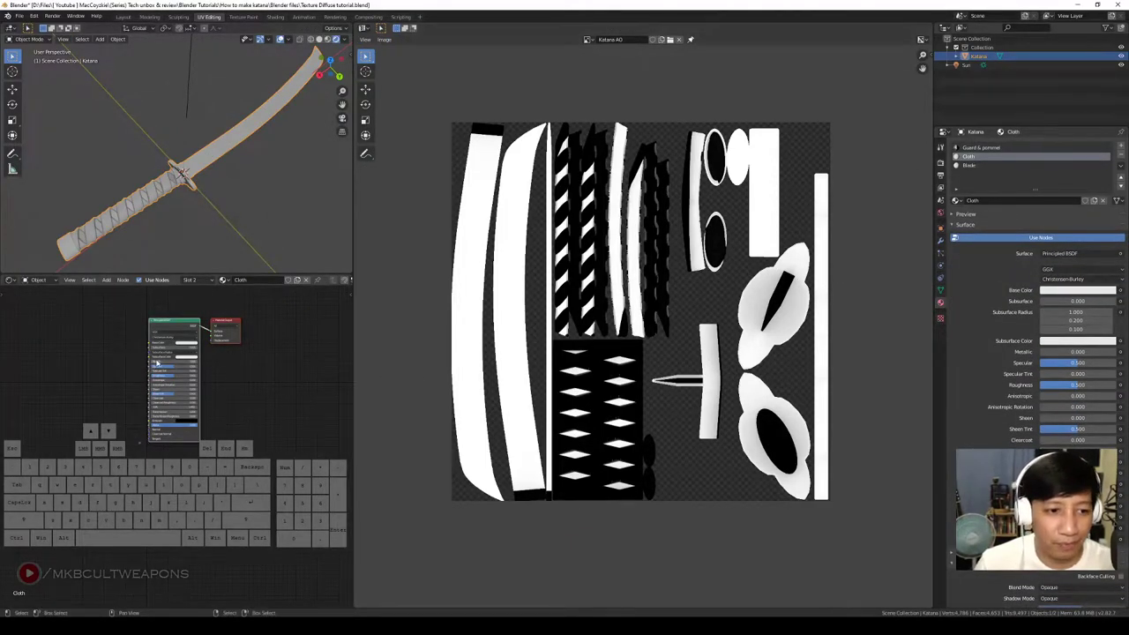
{"action": "scroll", "coordinate": [212, 373], "scroll_direction": "up", "scroll_amount": 3}
{"action": "scroll", "coordinate": [295, 377], "scroll_direction": "right", "scroll_amount": 3}
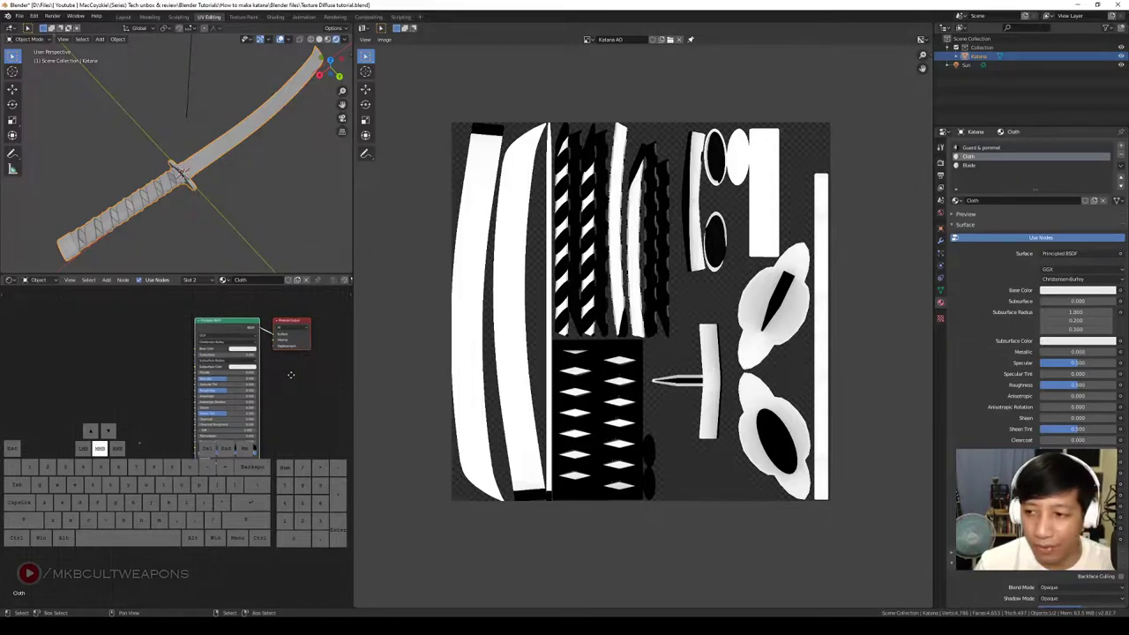
{"action": "left_click", "coordinate": [11, 280]}
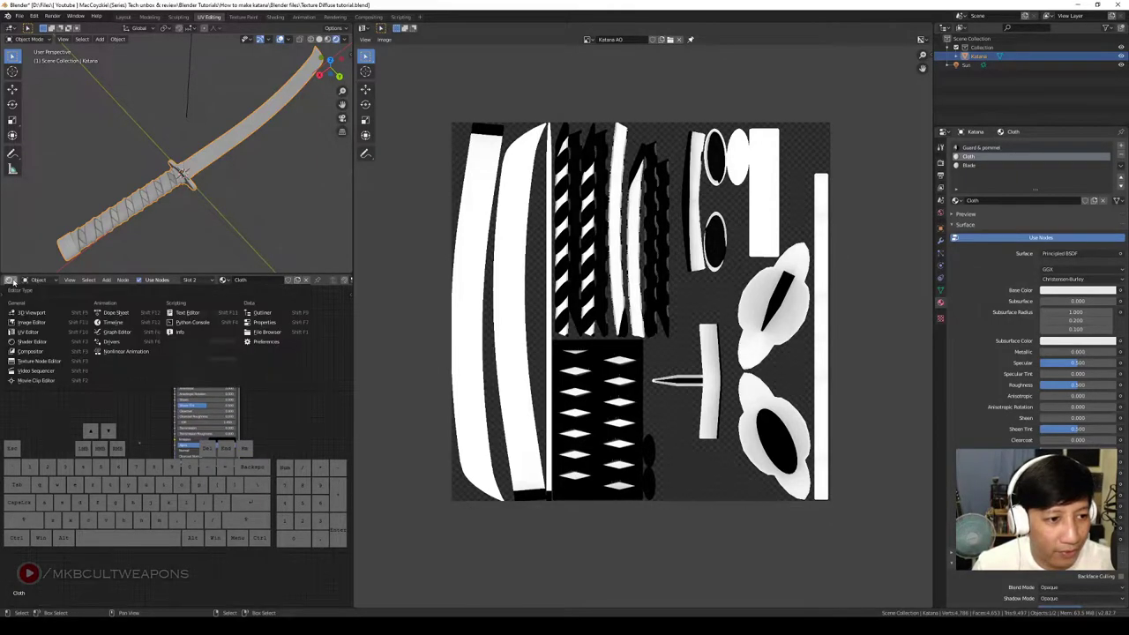
{"action": "left_click", "coordinate": [40, 344]}
{"action": "key", "text": "Home"}
{"action": "key", "text": "shift"}
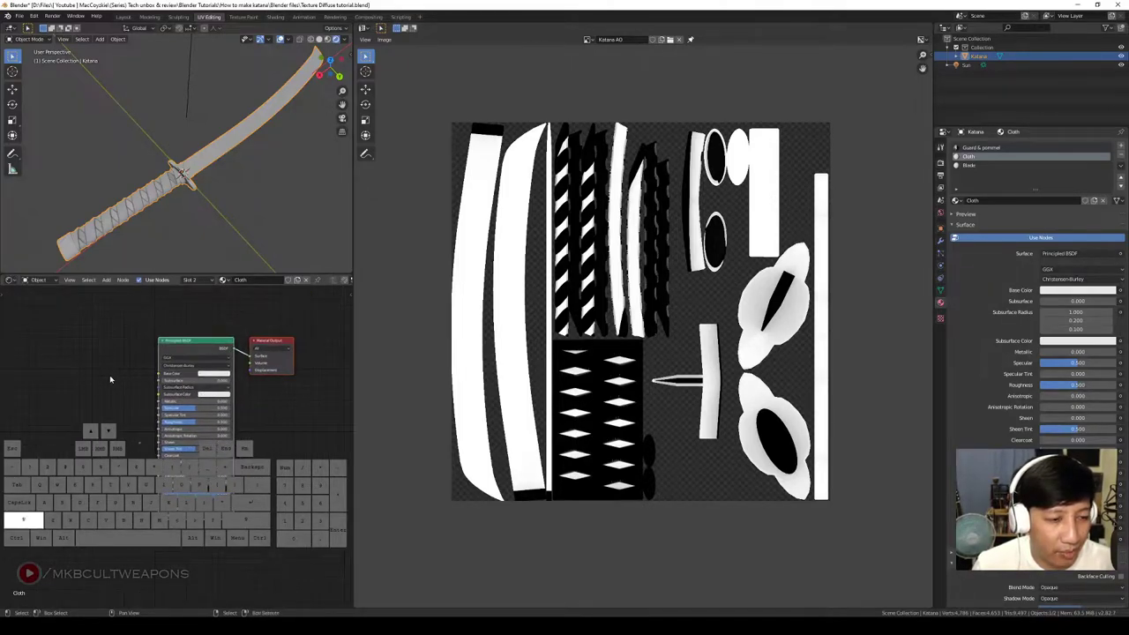
{"action": "key", "text": "Home"}
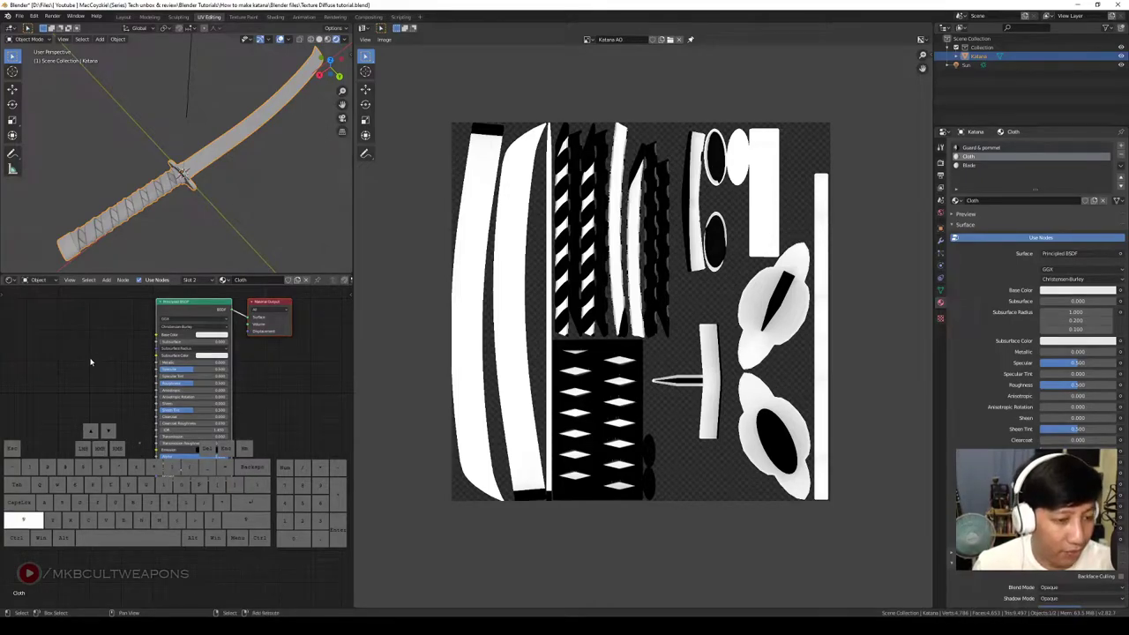
Add an Image Texture node to the Cloth material and connect its Color output to the Principled BSDF's Base Color
{"action": "key", "text": "shift+a"}
{"action": "mouse_move", "coordinate": [90, 360]}
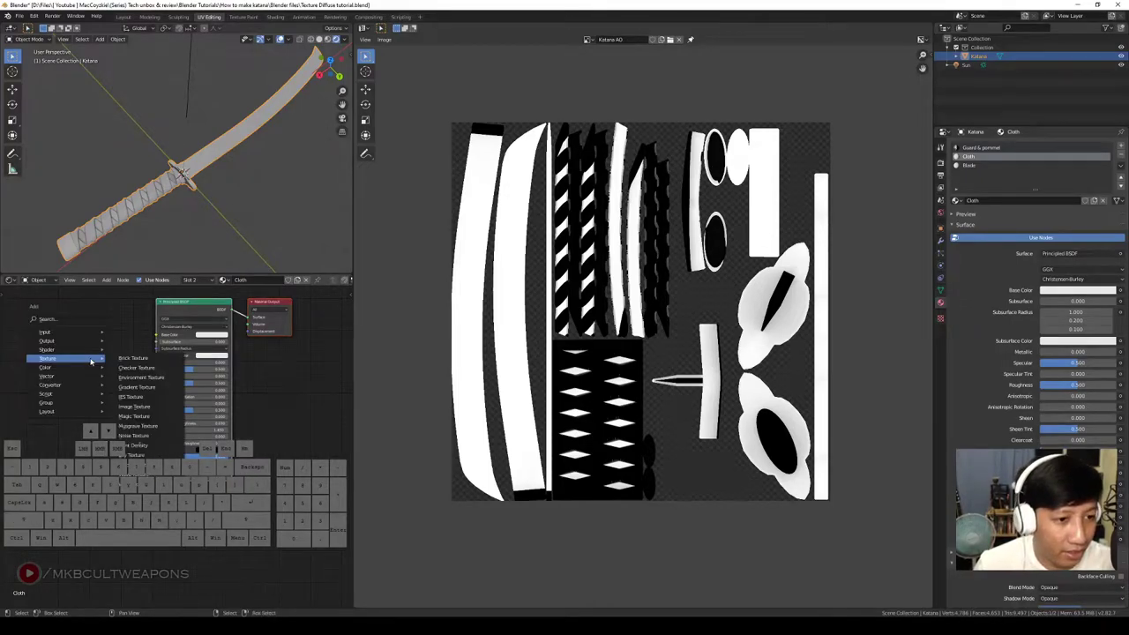
{"action": "left_click", "coordinate": [141, 409]}
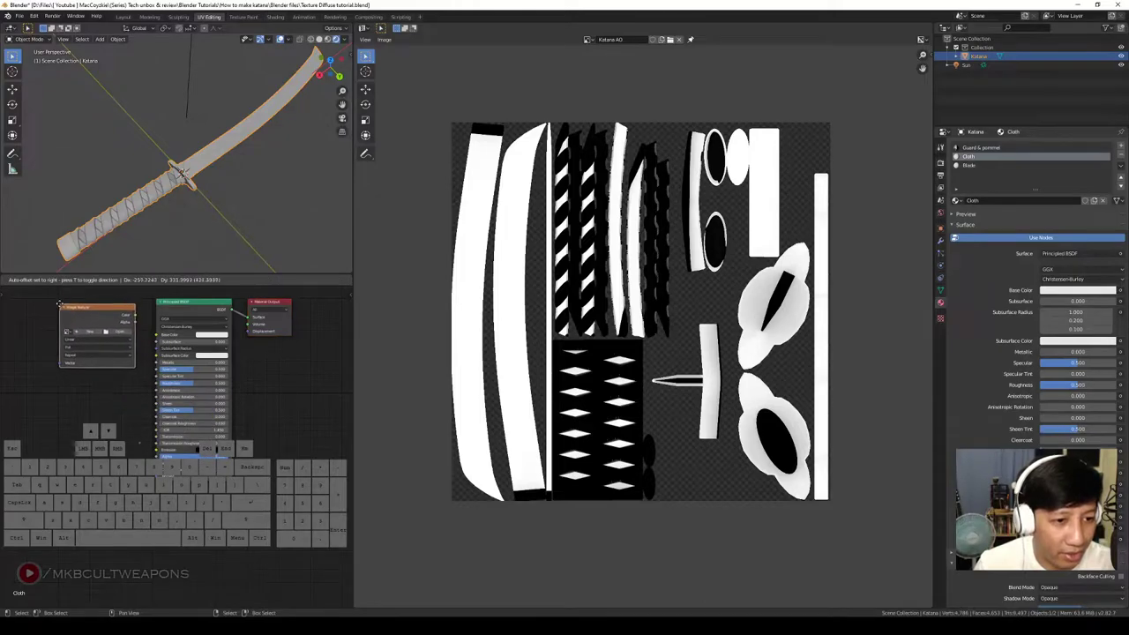
{"action": "left_click", "coordinate": [91, 307]}
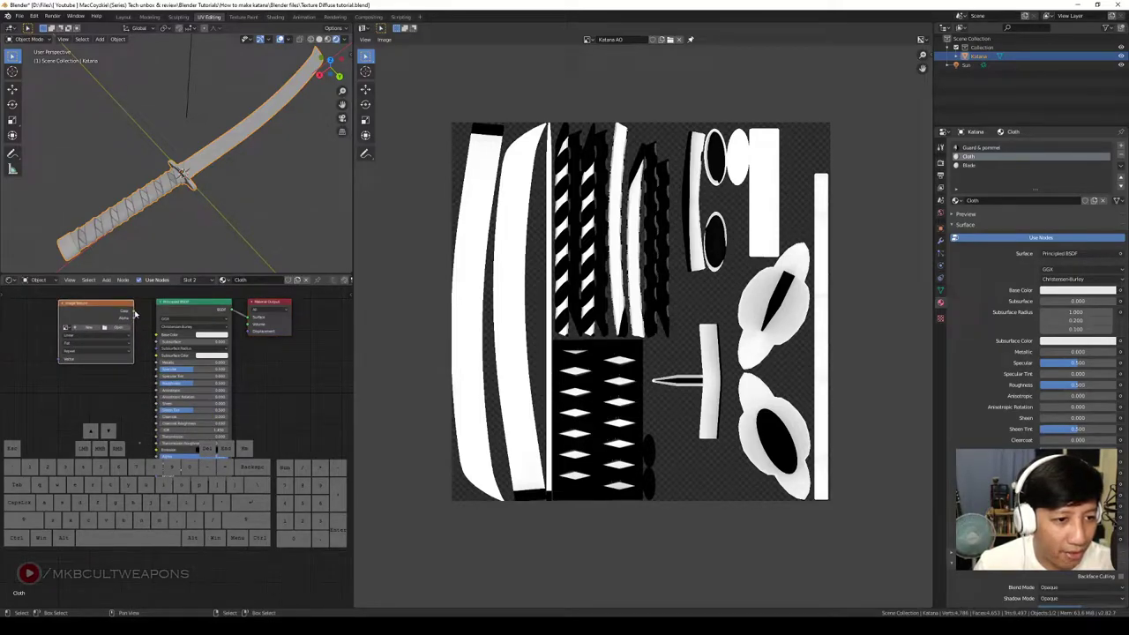
{"action": "left_click_drag", "start_coordinate": [134, 313], "coordinate": [157, 335]}
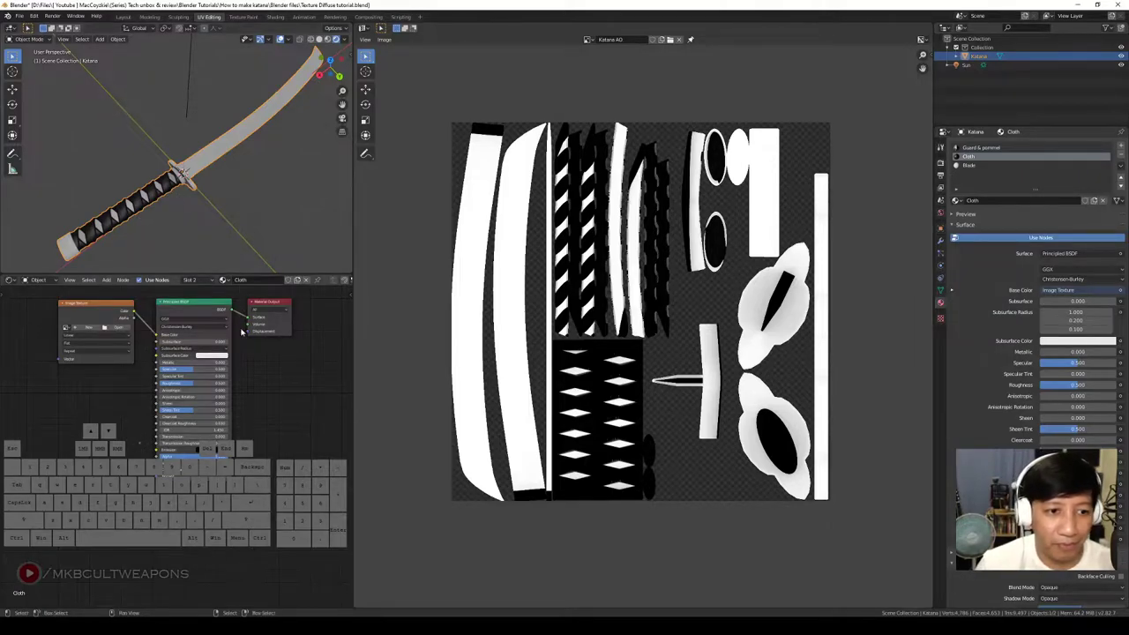
Make the Blade material active, add an Image Texture node, and connect its Color output to the Principled BSDF's Base Color
{"action": "left_click", "coordinate": [971, 166]}
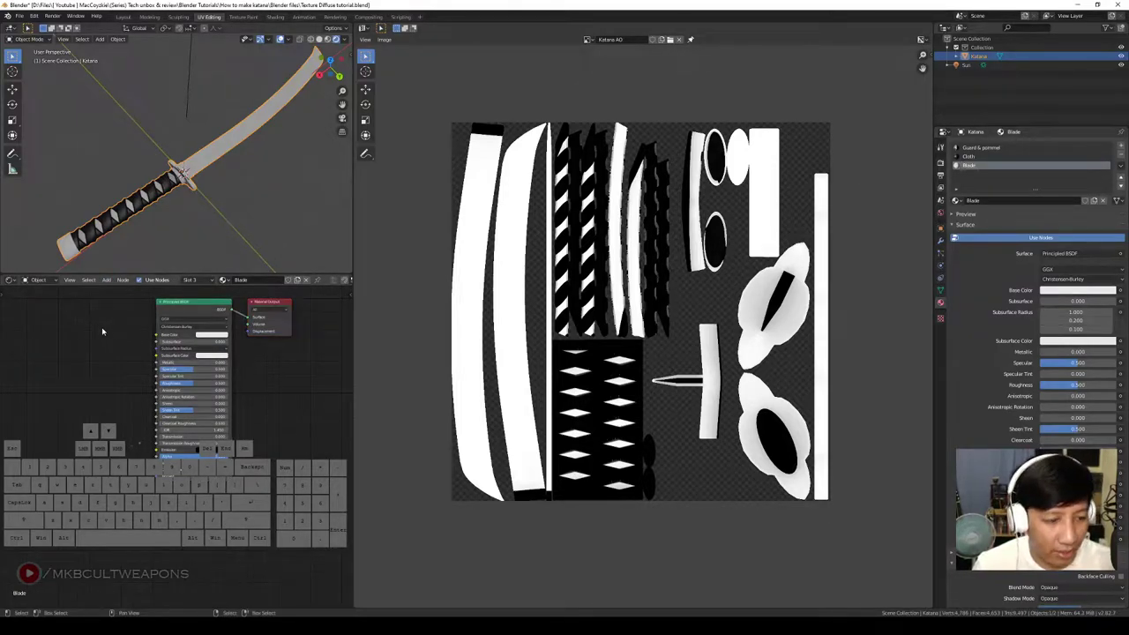
{"action": "key", "text": "shift+a"}
{"action": "mouse_move", "coordinate": [102, 329]}
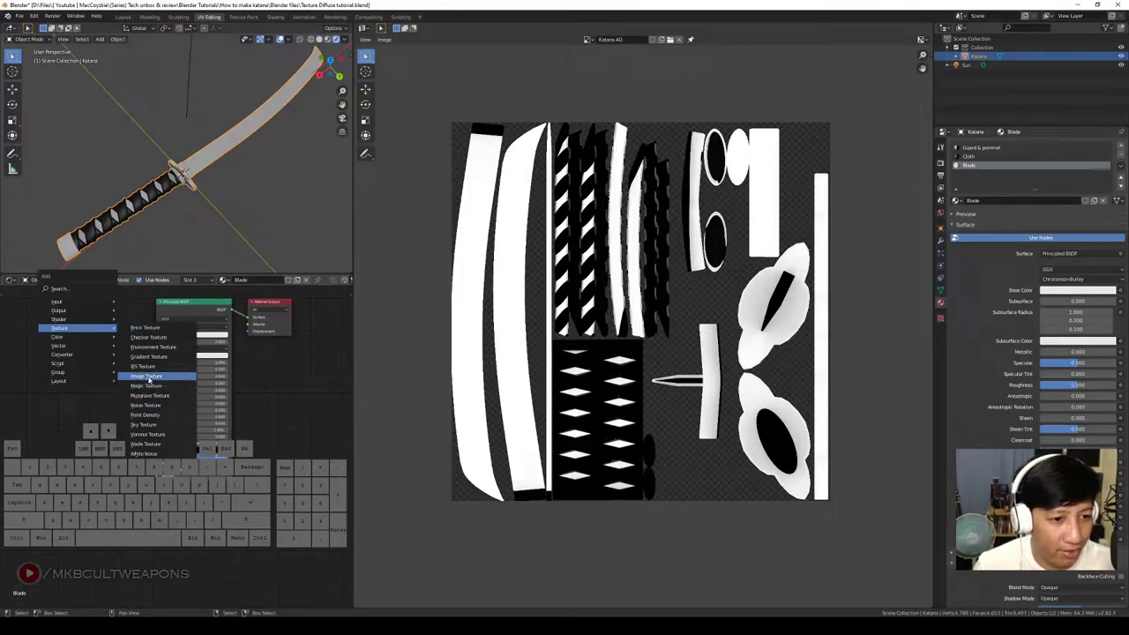
{"action": "left_click", "coordinate": [147, 379]}
{"action": "left_click", "coordinate": [140, 325]}
{"action": "left_click_drag", "start_coordinate": [137, 319], "coordinate": [159, 336]}
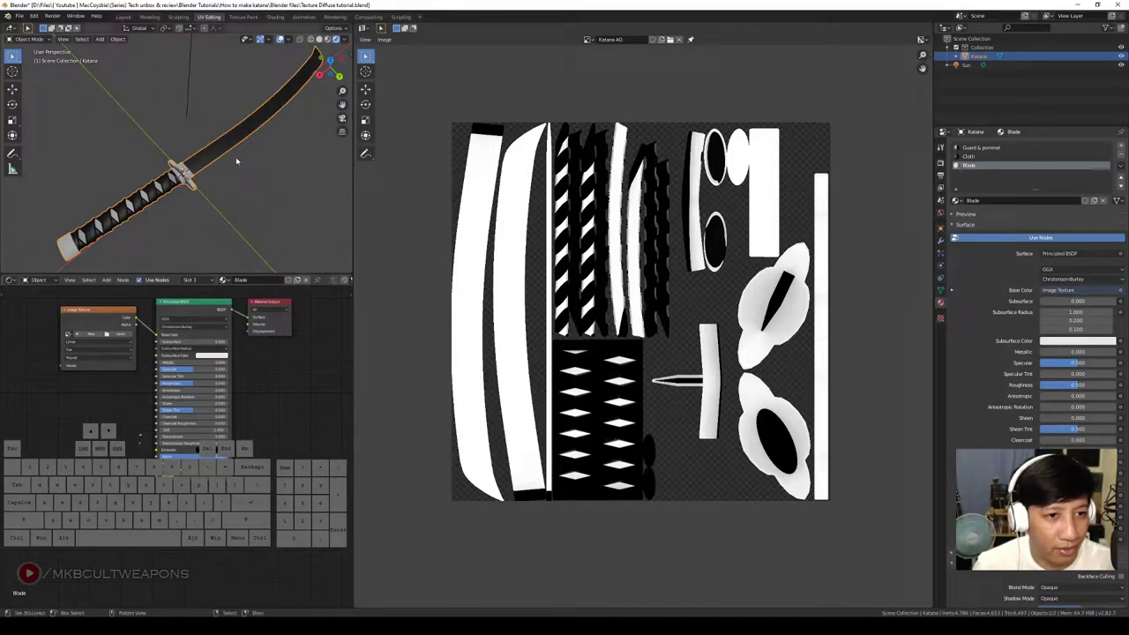
Set the Blade material's Image Texture node to the existing Katana AO image
{"action": "left_click_drag", "start_coordinate": [306, 78], "coordinate": [177, 212]}
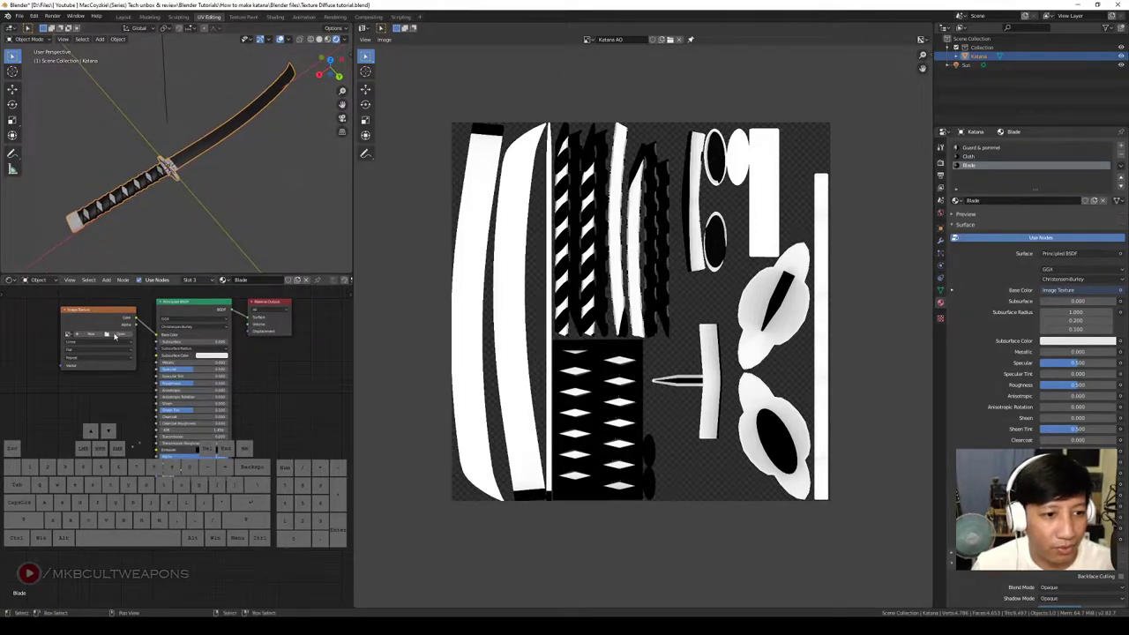
{"action": "left_click", "coordinate": [71, 336]}
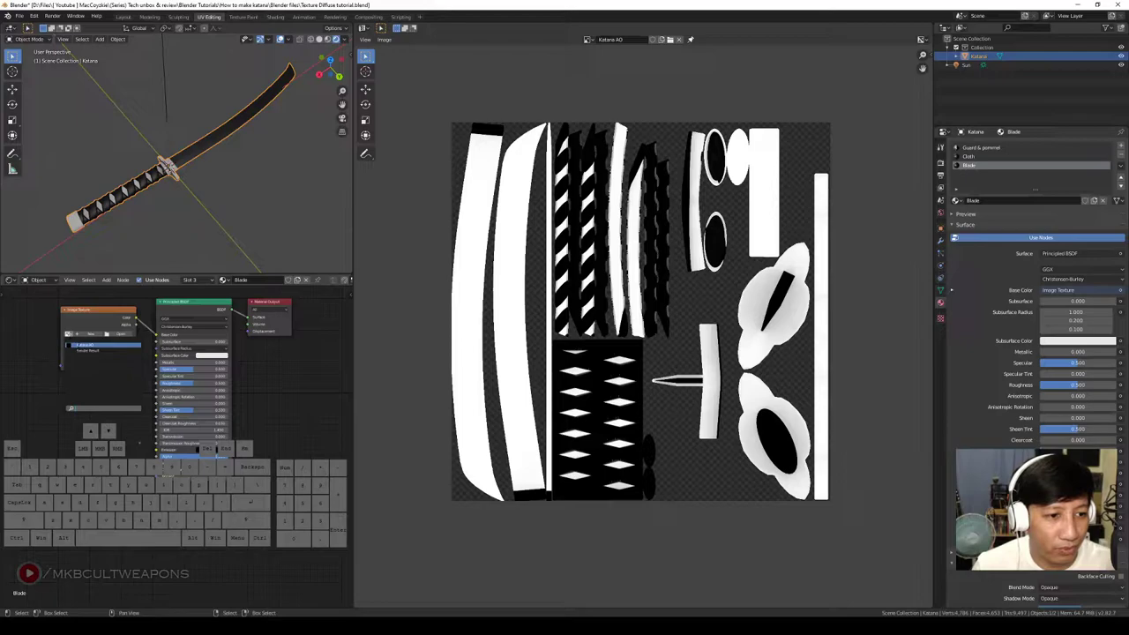
{"action": "left_click", "coordinate": [88, 344]}
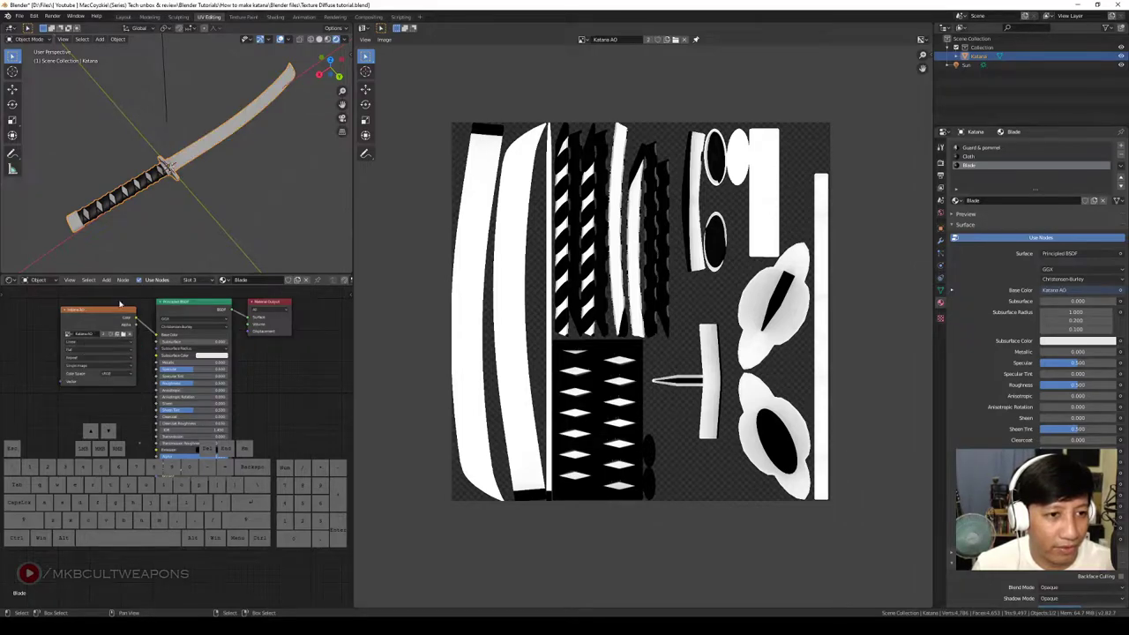
Set the Cloth material's Image Texture node to the Katana AO image and deselect the katana
{"action": "left_click", "coordinate": [970, 156]}
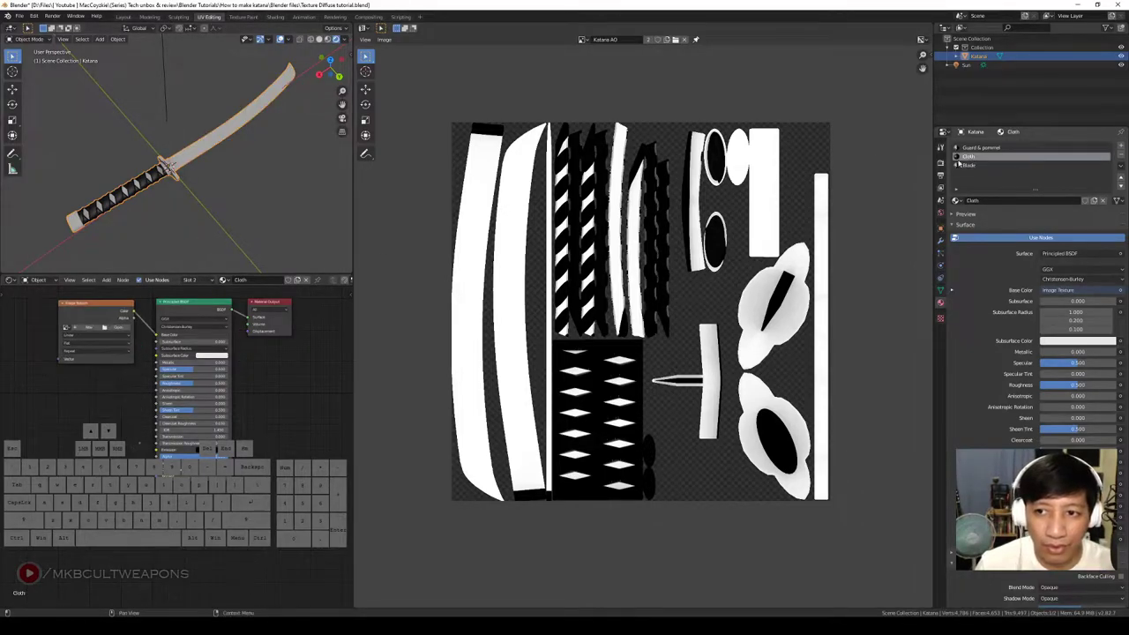
{"action": "left_click", "coordinate": [66, 327]}
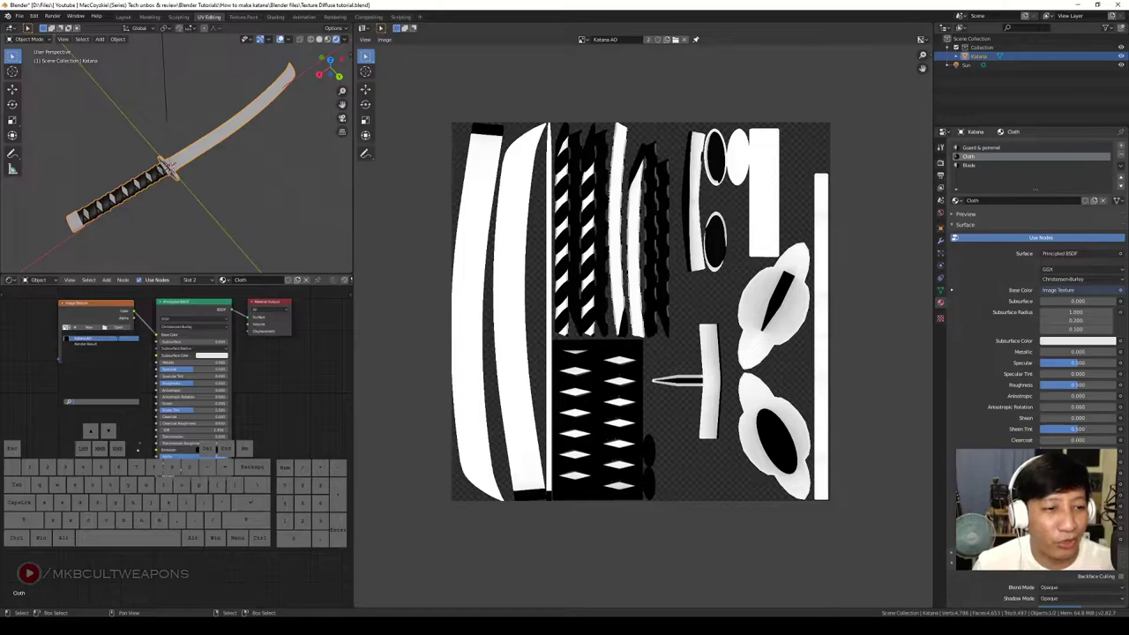
{"action": "left_click", "coordinate": [100, 338]}
{"action": "left_click", "coordinate": [263, 189]}
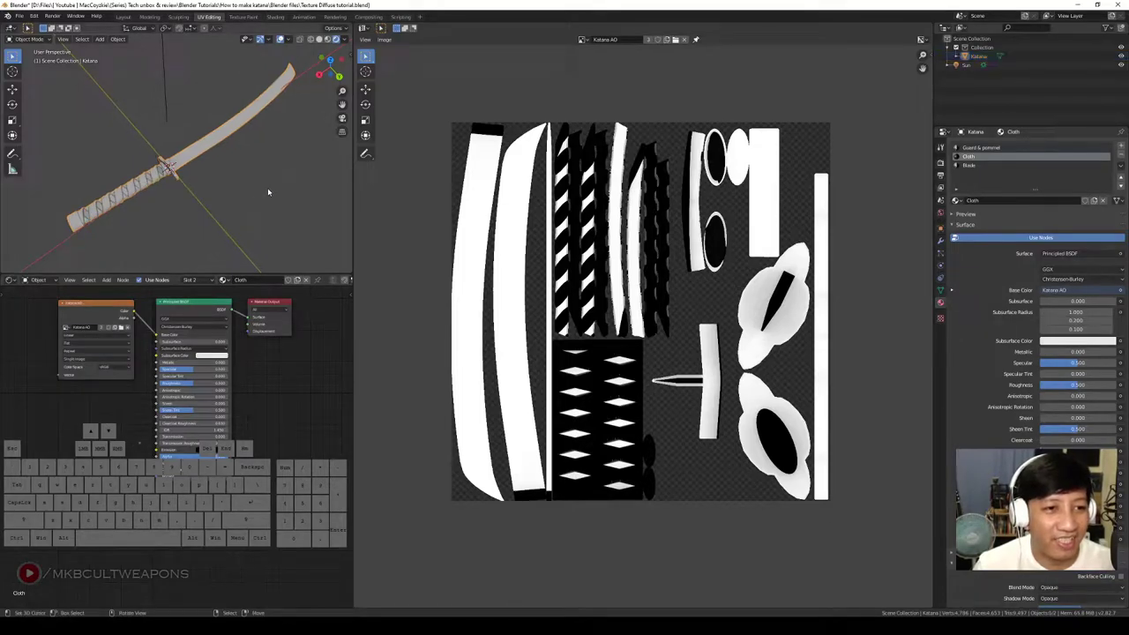
Switch to Photoshop and rename the layer of the Katana Uv_Layout.png document to Uv
{"action": "scroll", "coordinate": [261, 191], "scroll_direction": "up", "scroll_amount": 1}
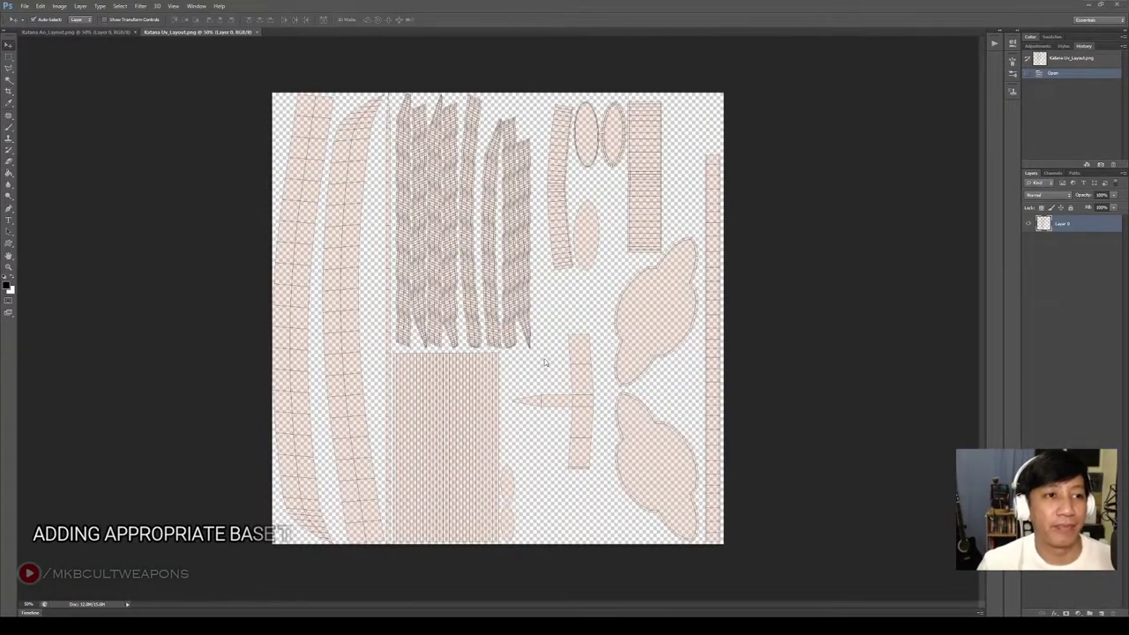
{"action": "left_click", "coordinate": [88, 33]}
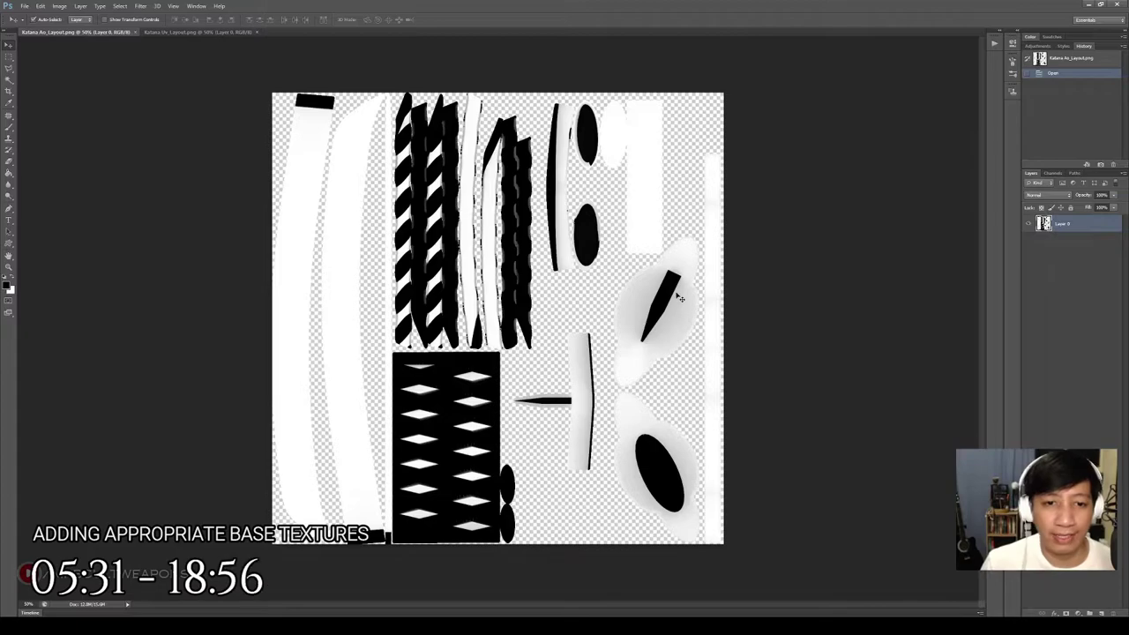
{"action": "left_click", "coordinate": [189, 33]}
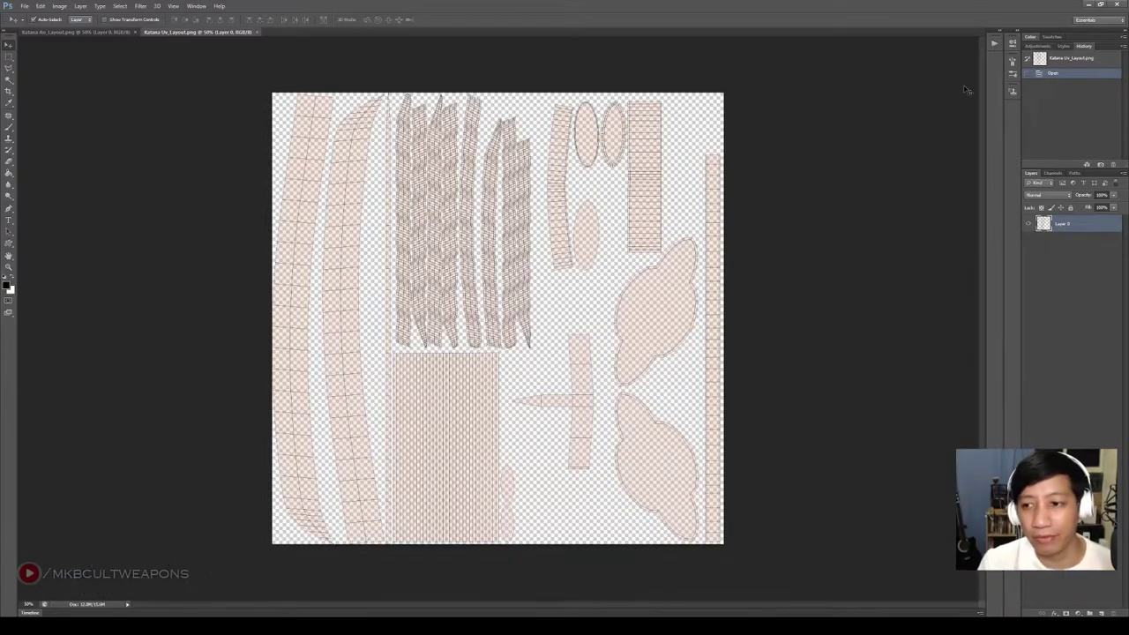
{"action": "double_click", "coordinate": [1065, 225]}
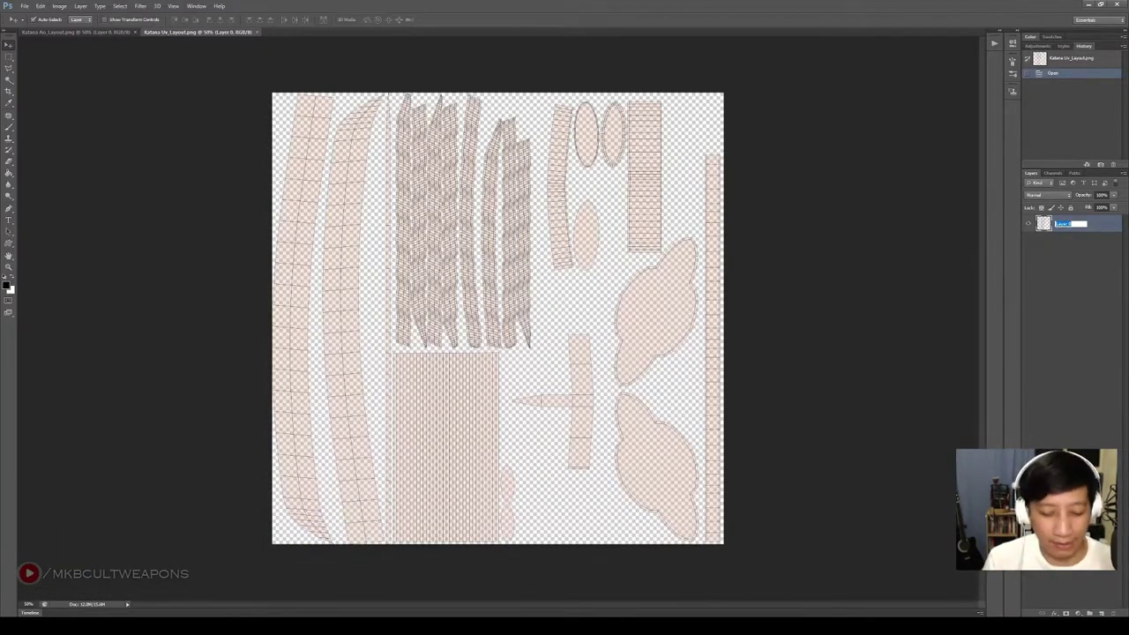
{"action": "type", "text": "UV"}
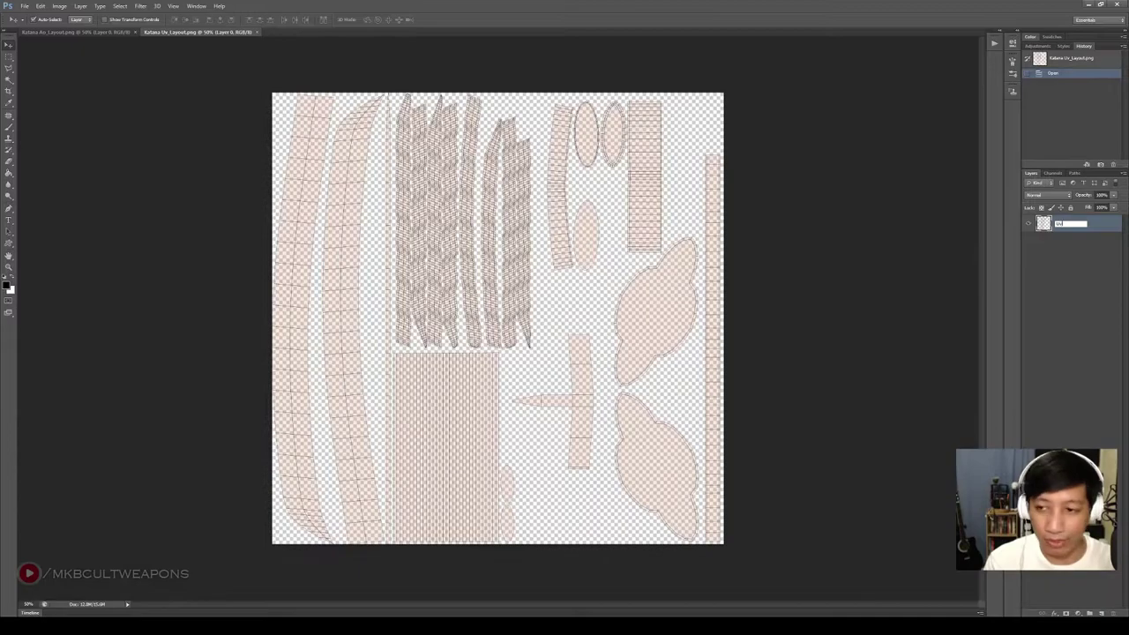
{"action": "key", "text": "Return"}
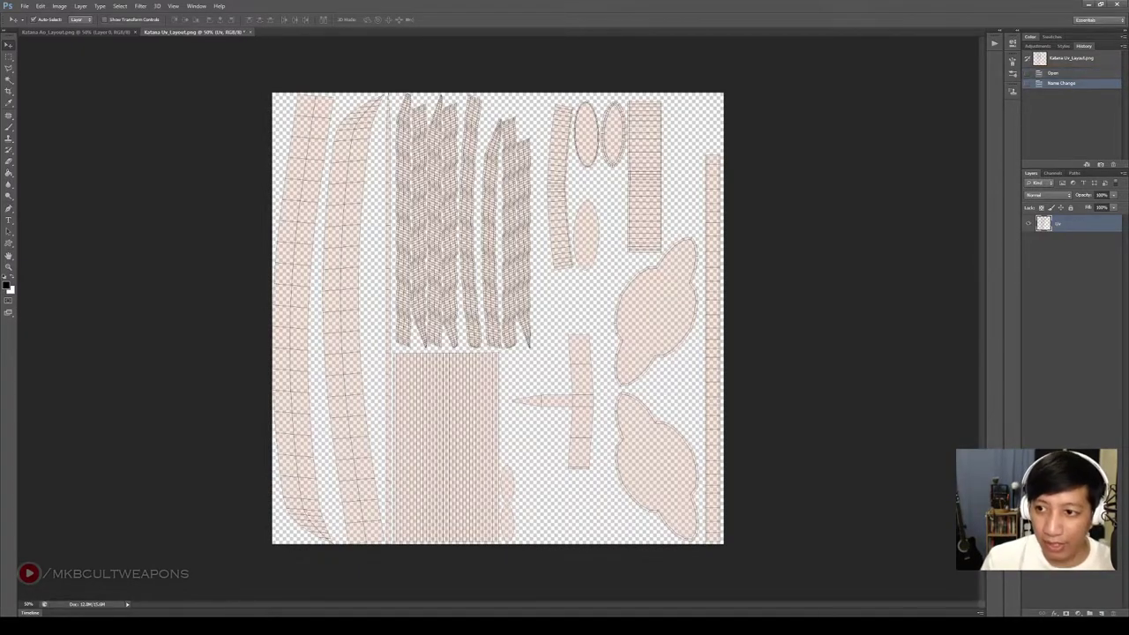
Create a new layer named Background in the UV layout document
{"action": "left_click", "coordinate": [1123, 176]}
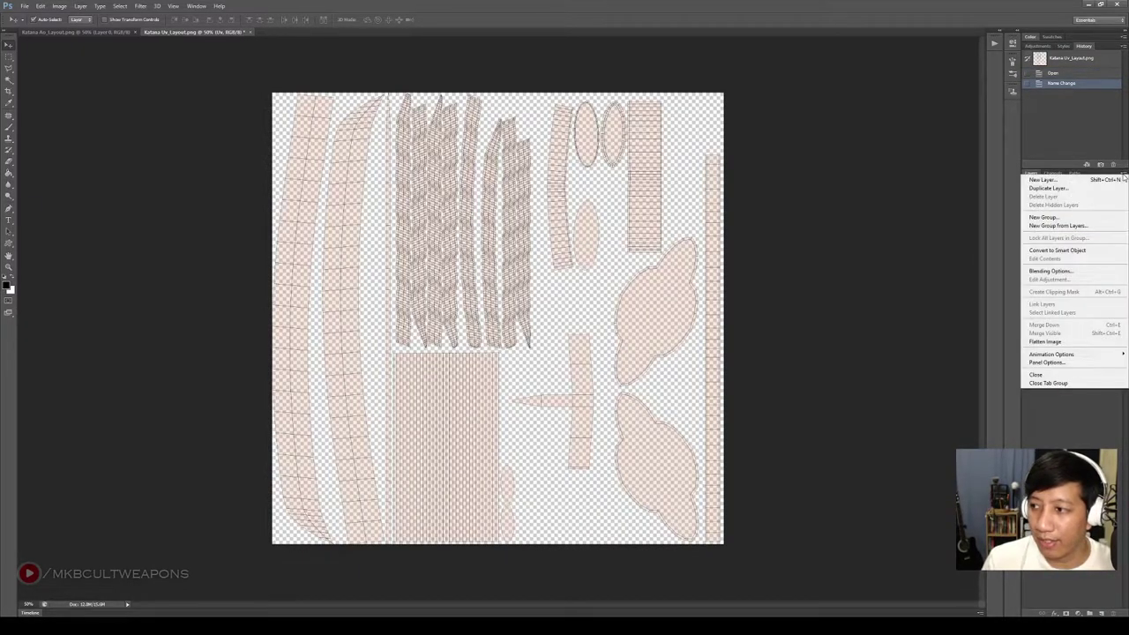
{"action": "left_click", "coordinate": [1058, 181]}
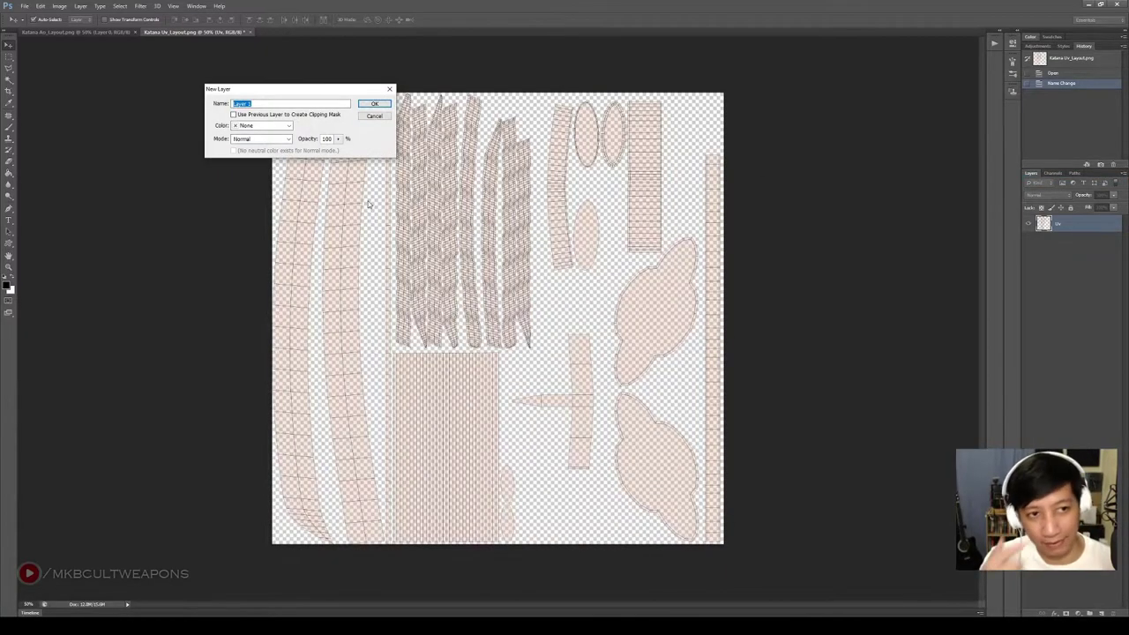
{"action": "type", "text": "B"}
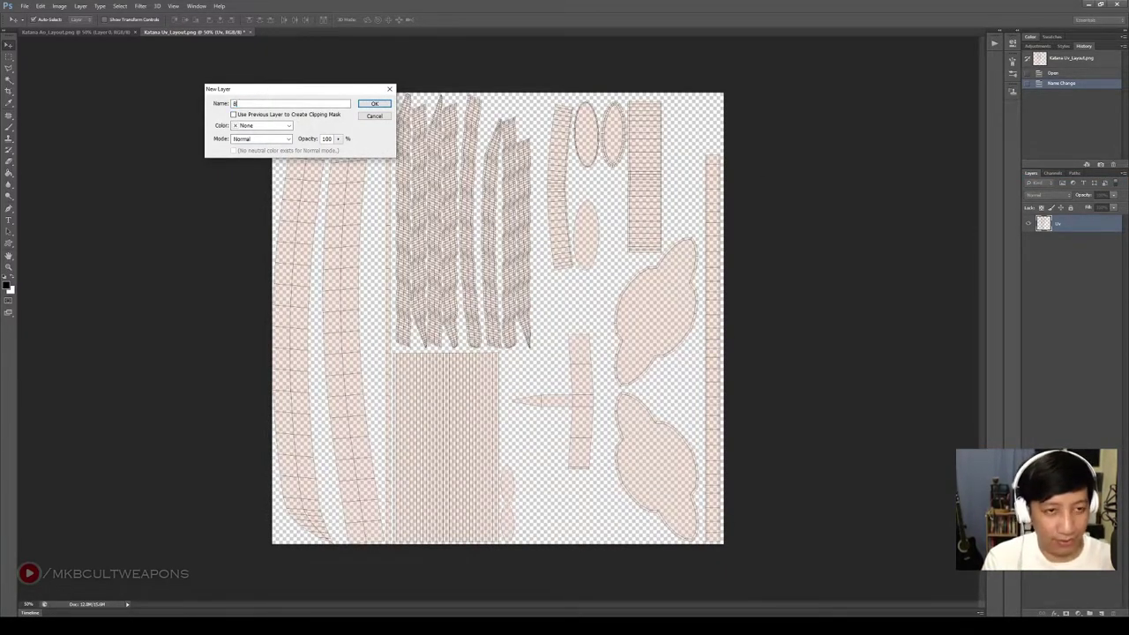
{"action": "type", "text": "ackground"}
{"action": "key", "text": "Return"}
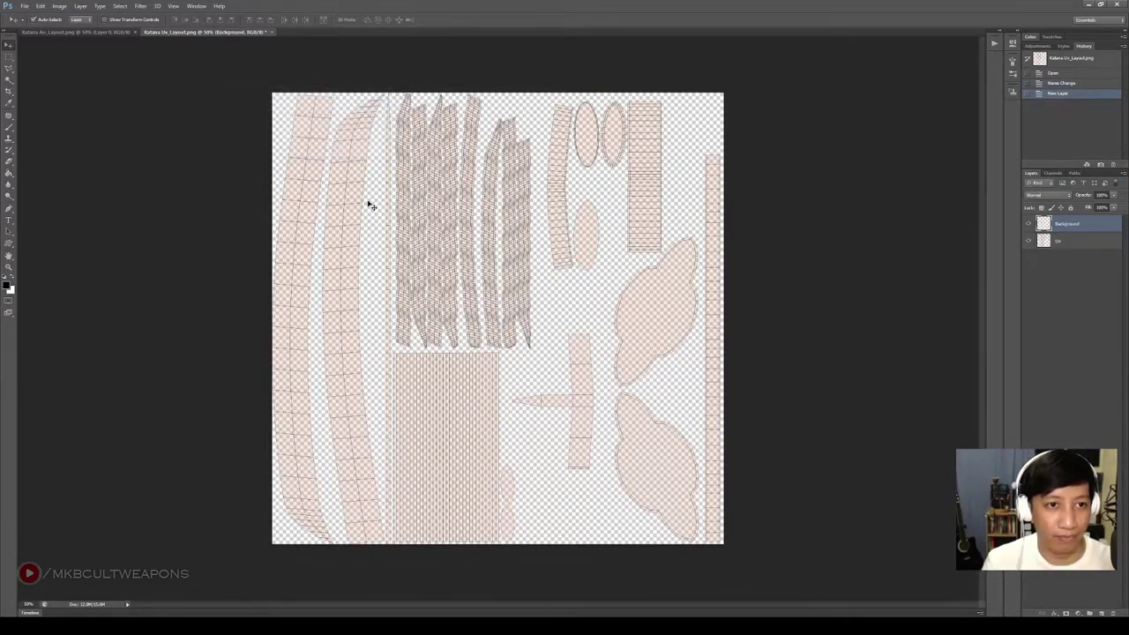
Fill the Background layer with black using the Paint Bucket and place it beneath the Uv layer
{"action": "left_click", "coordinate": [8, 174]}
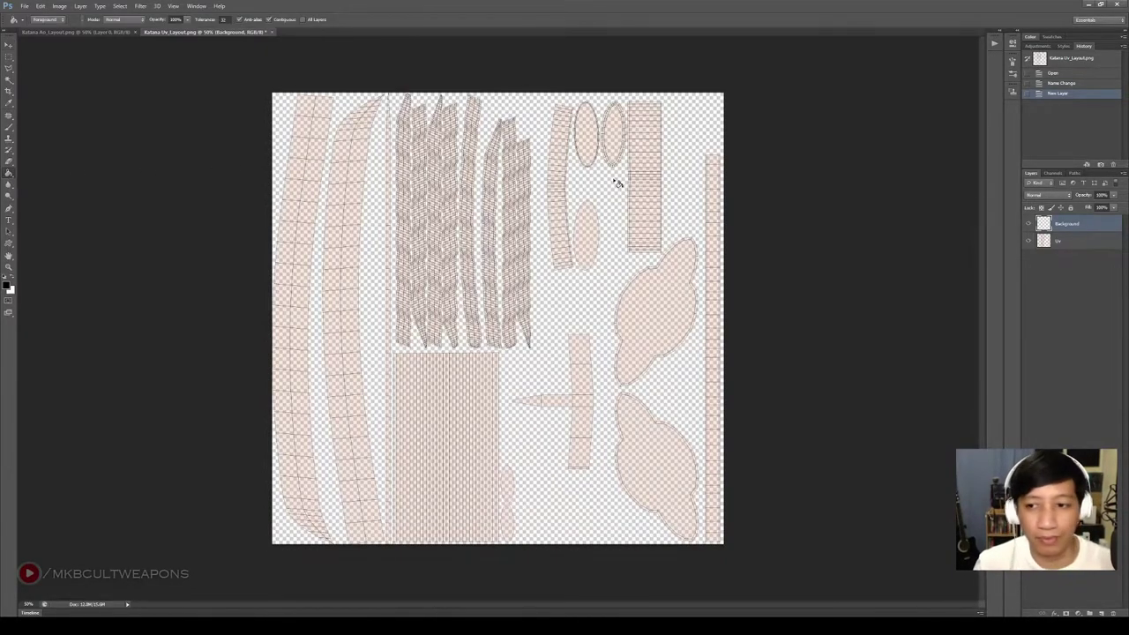
{"action": "double_click", "coordinate": [625, 209]}
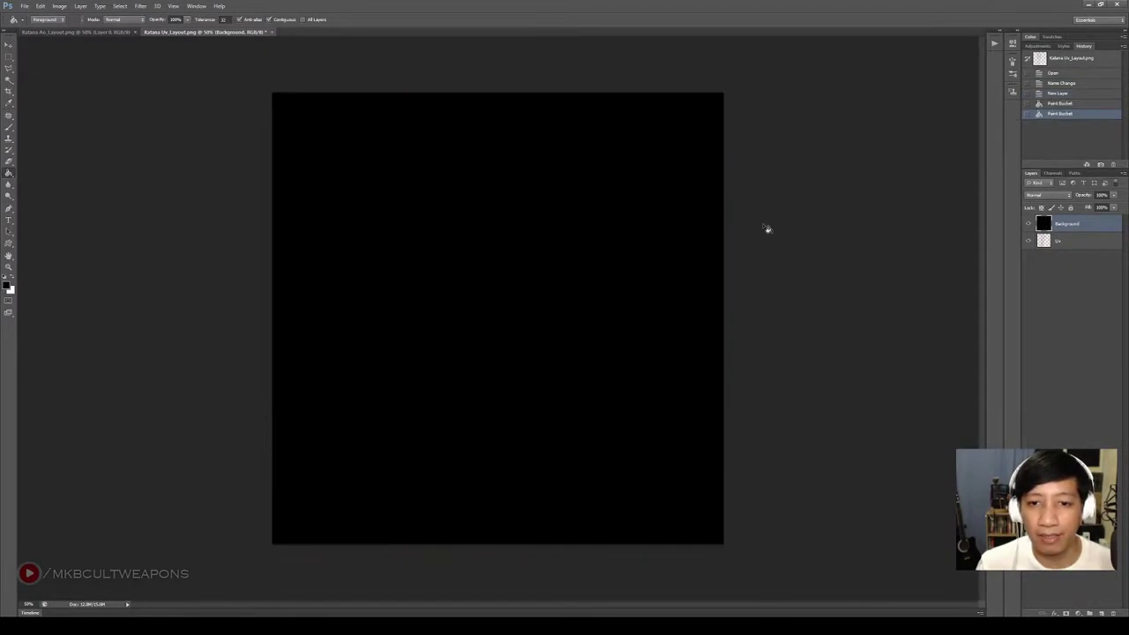
{"action": "mouse_move", "coordinate": [1065, 224]}
{"action": "left_mouse_down"}
{"action": "mouse_move", "coordinate": [1065, 257]}
{"action": "mouse_move", "coordinate": [1065, 246]}
{"action": "left_mouse_up"}
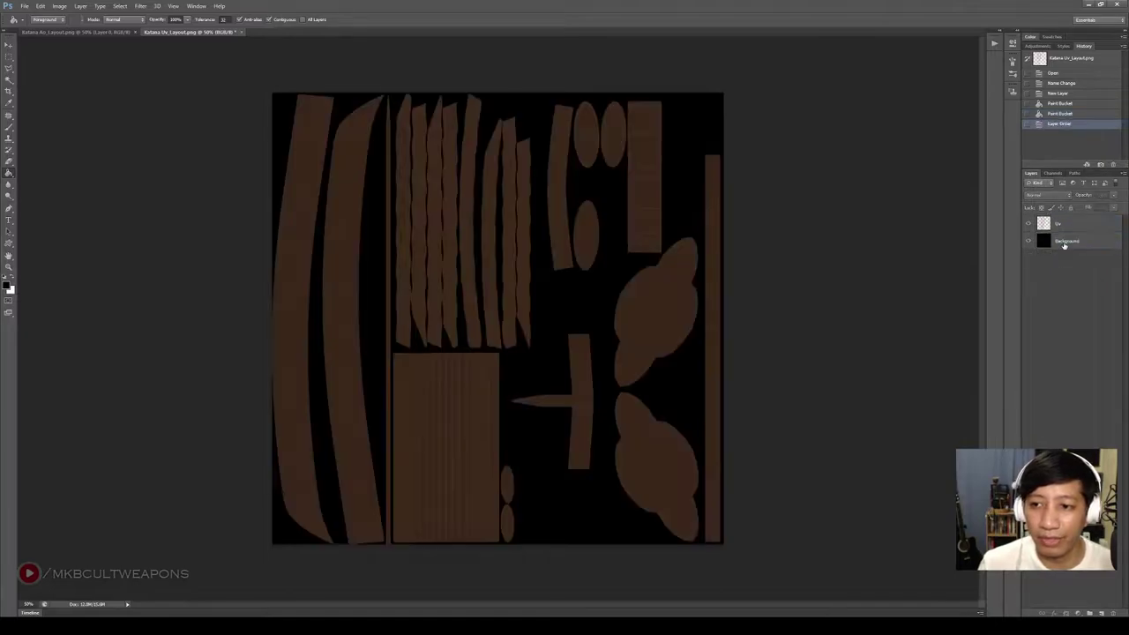
Copy the Uv and Background layers together into the Katana Ao_Layout.png document, aligned with its canvas
{"action": "left_click", "coordinate": [8, 45]}
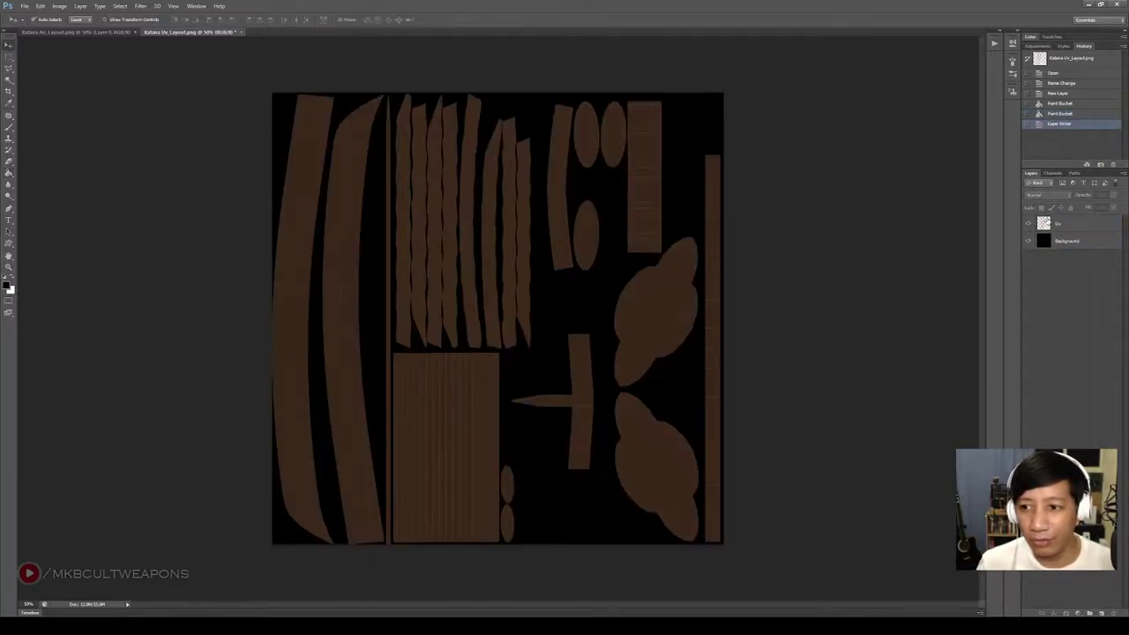
{"action": "left_click", "coordinate": [1052, 224]}
{"action": "left_click", "coordinate": [1069, 242], "text": "shift"}
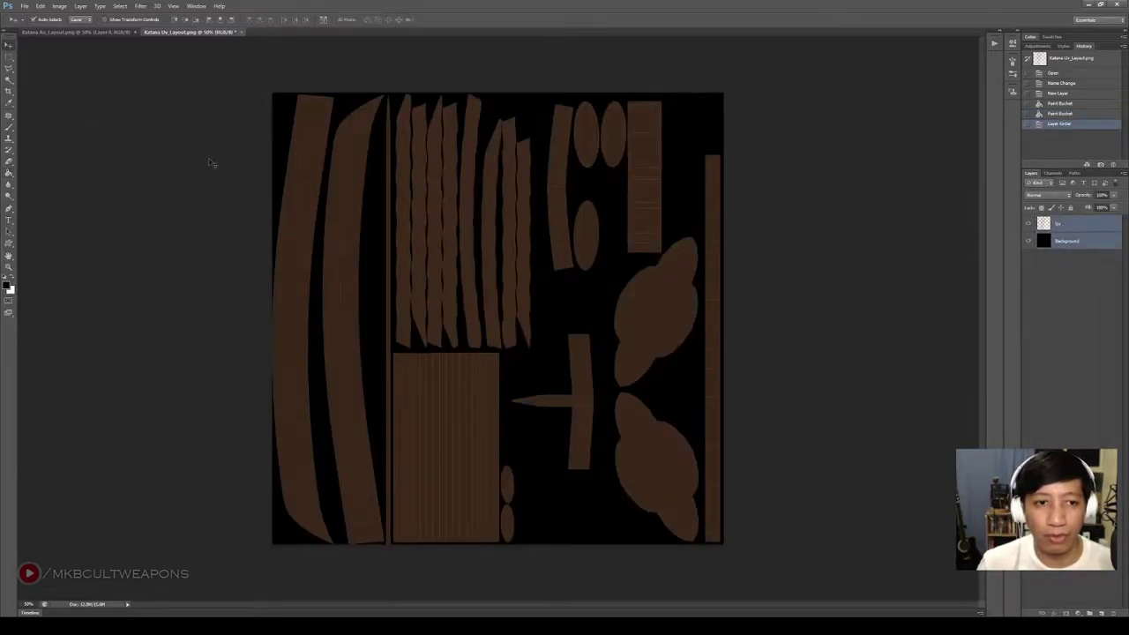
{"action": "mouse_move", "coordinate": [352, 123]}
{"action": "left_mouse_down"}
{"action": "mouse_move", "coordinate": [232, 95]}
{"action": "mouse_move", "coordinate": [118, 38]}
{"action": "mouse_move", "coordinate": [388, 151]}
{"action": "mouse_move", "coordinate": [346, 109]}
{"action": "left_mouse_up"}
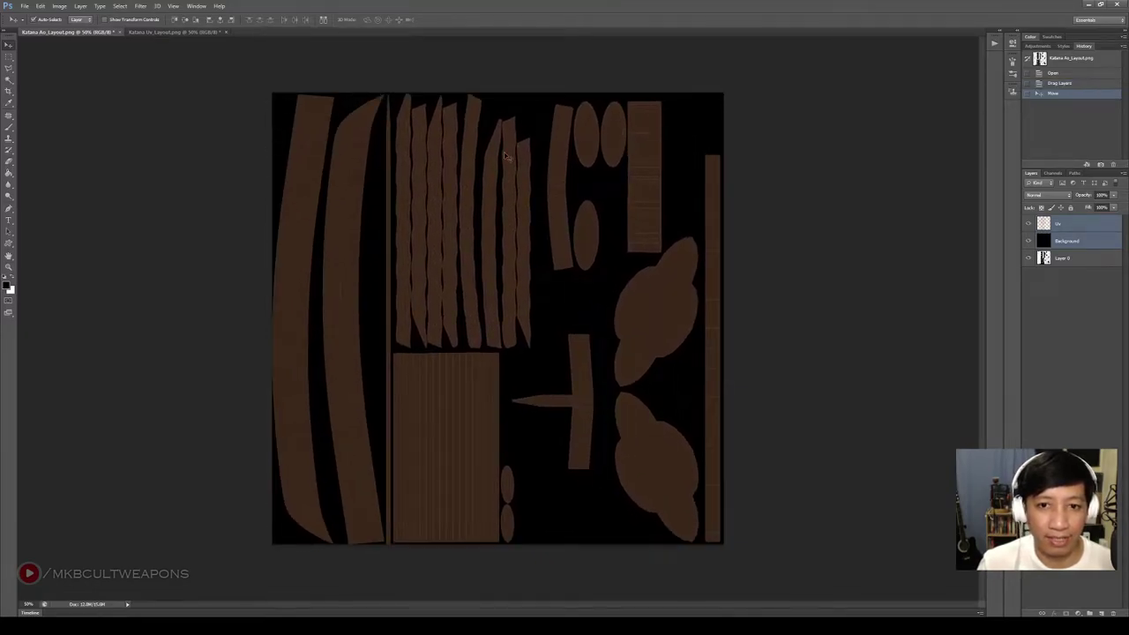
Rename the ambient occlusion image's Layer 0 to AO
{"action": "left_click", "coordinate": [1064, 261]}
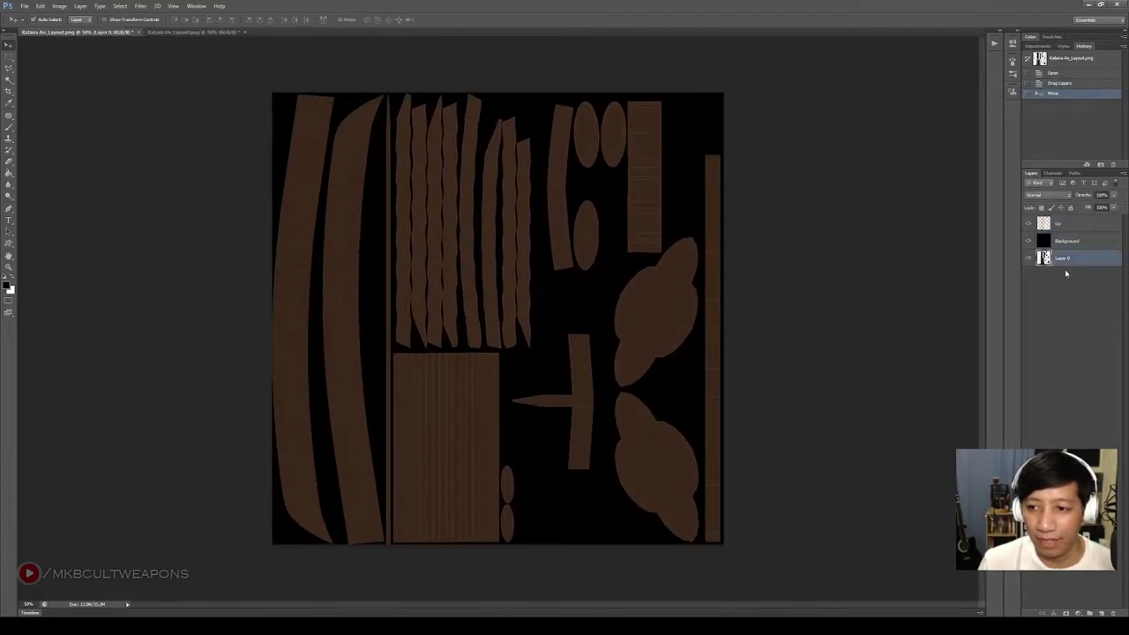
{"action": "double_click", "coordinate": [1063, 258]}
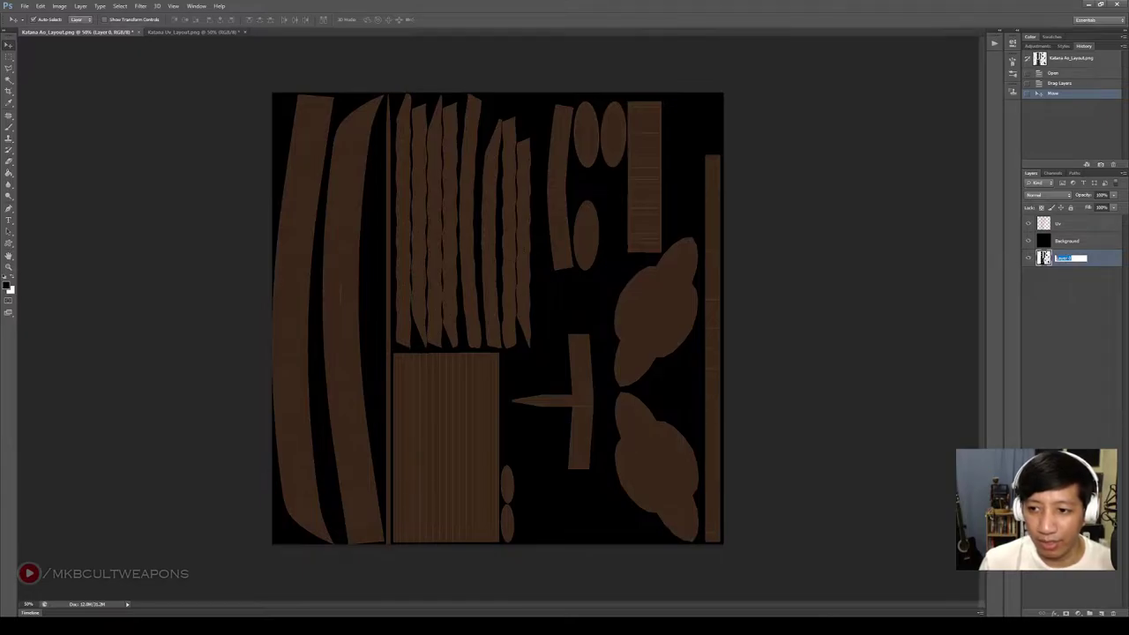
{"action": "type", "text": "K"}
{"action": "key", "text": "Return"}
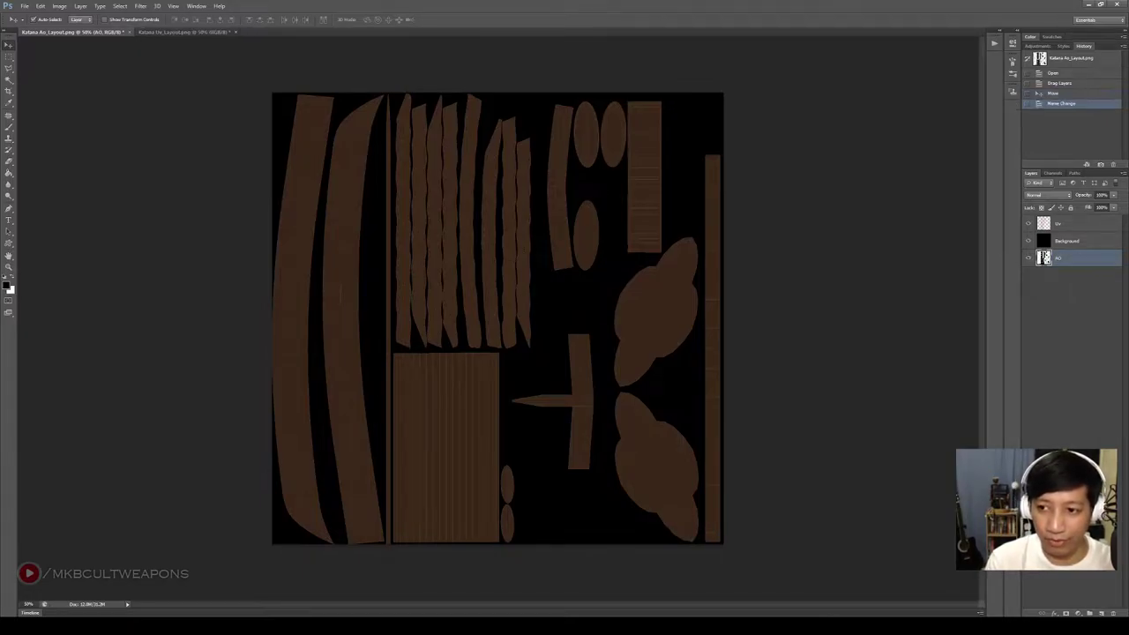
Move the AO layer between the Uv and Background layers and hide the Background layer
{"action": "left_click_drag", "start_coordinate": [1087, 253], "coordinate": [1082, 234]}
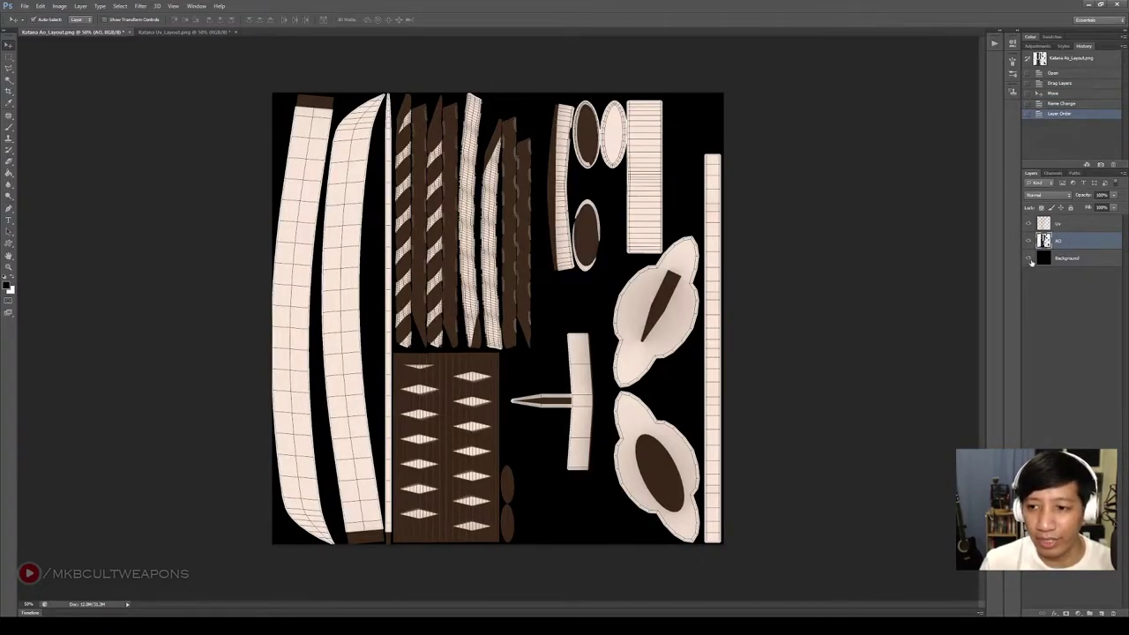
{"action": "left_click", "coordinate": [1028, 258]}
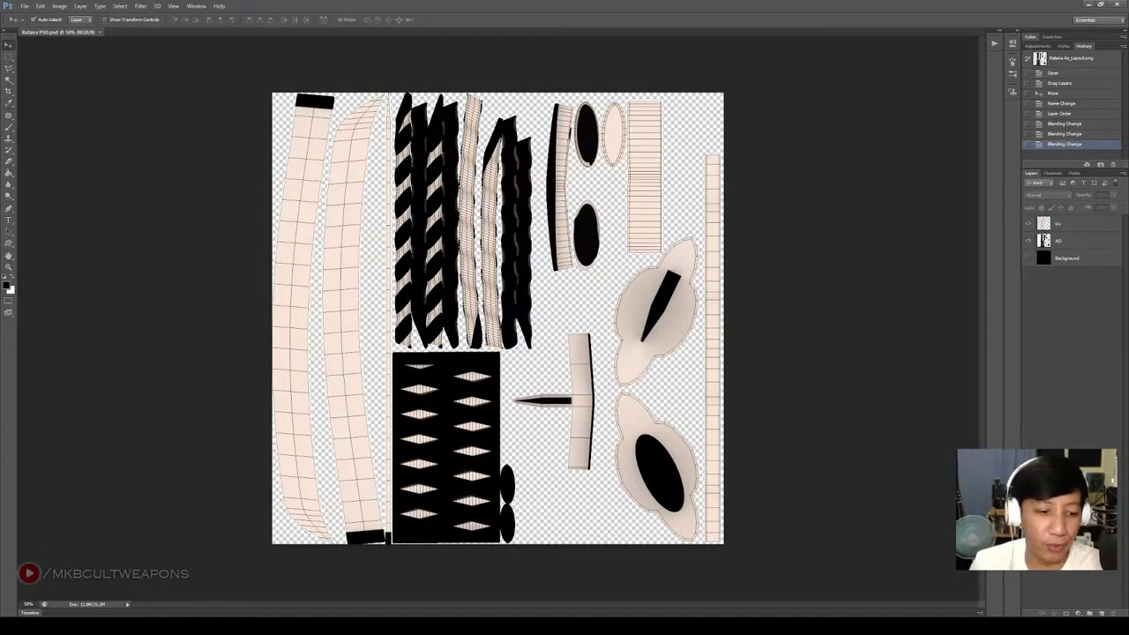
Bring up the Seamless_Dirty metal texture and Seamless_Cloth texture images in Photos and arrange their windows side by side
{"action": "mouse_move", "coordinate": [247, 628]}
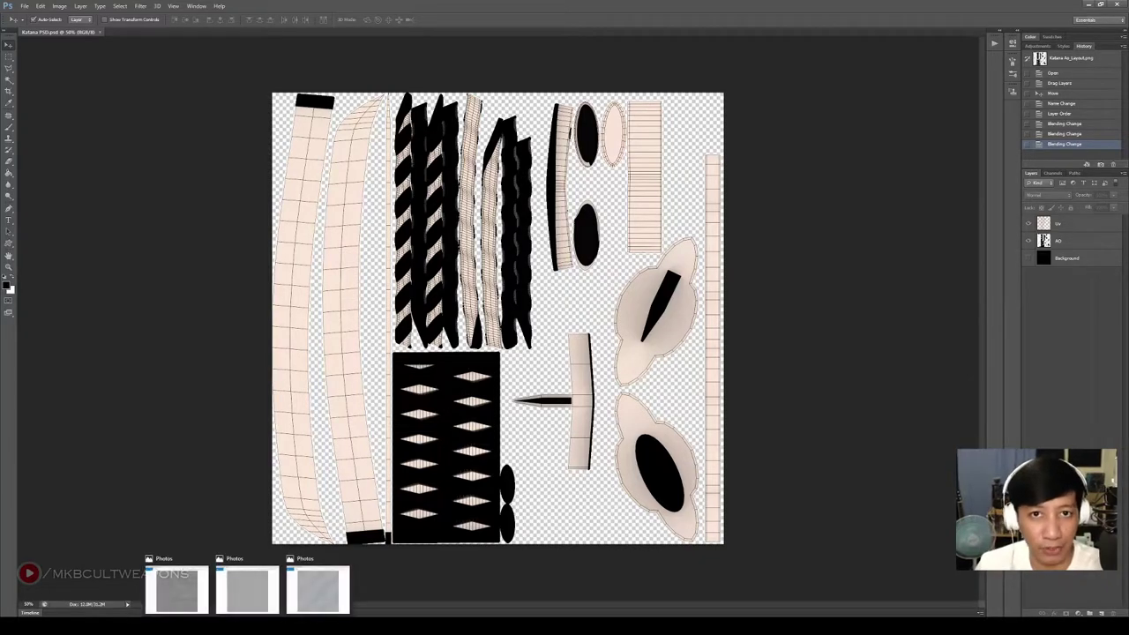
{"action": "left_click", "coordinate": [184, 594]}
{"action": "left_click_drag", "start_coordinate": [405, 228], "coordinate": [169, 53]}
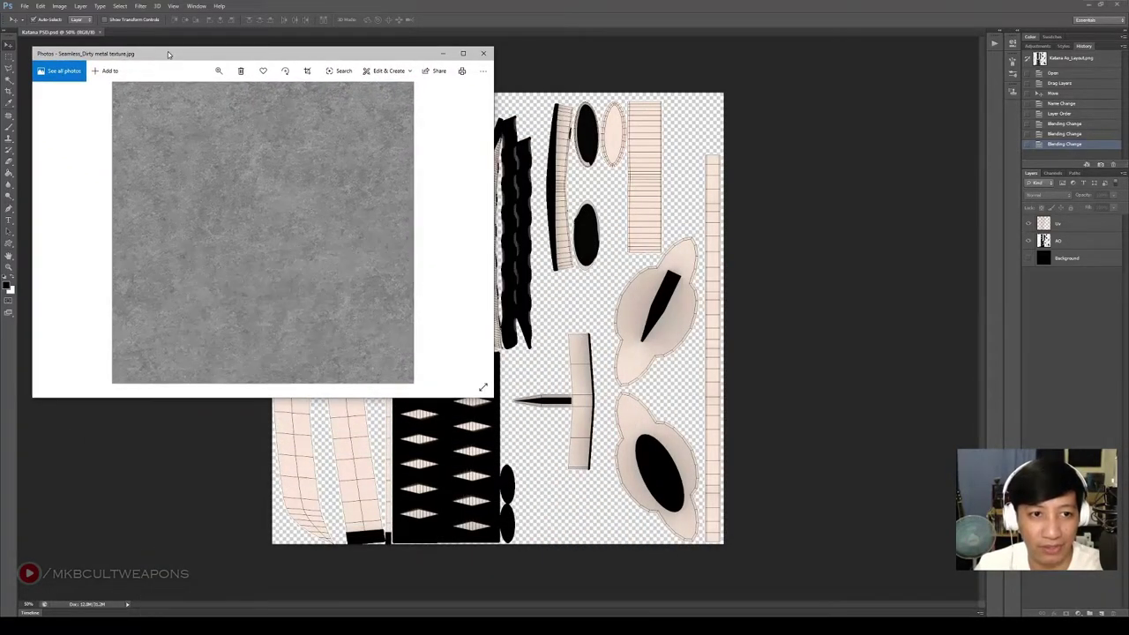
{"action": "mouse_move", "coordinate": [231, 607]}
{"action": "left_click", "coordinate": [249, 589]}
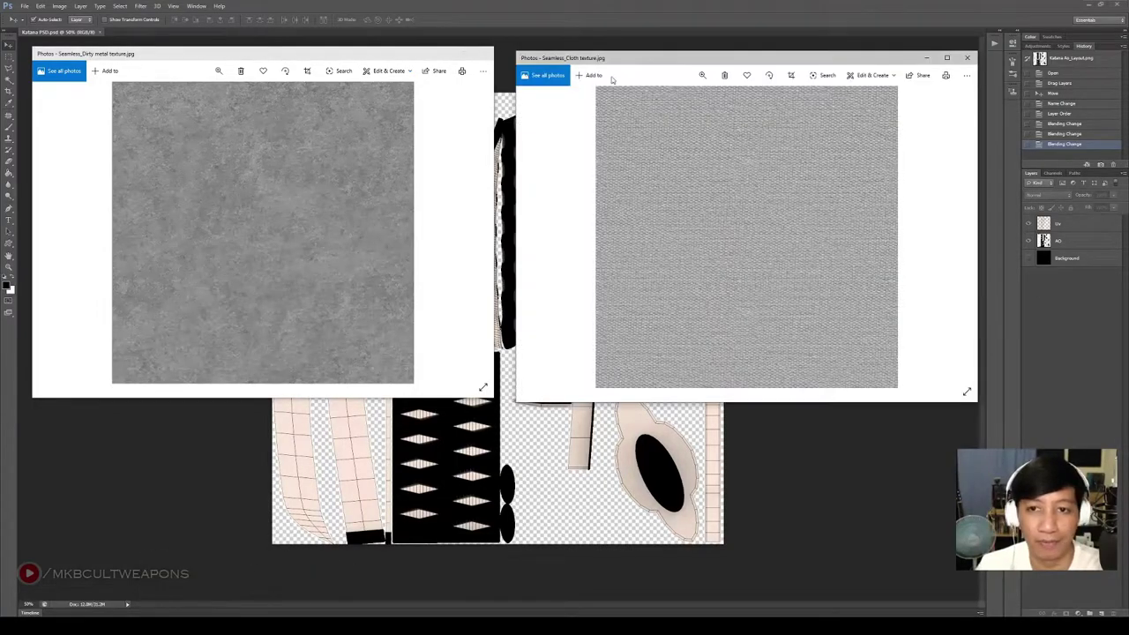
{"action": "left_click_drag", "start_coordinate": [659, 65], "coordinate": [642, 59]}
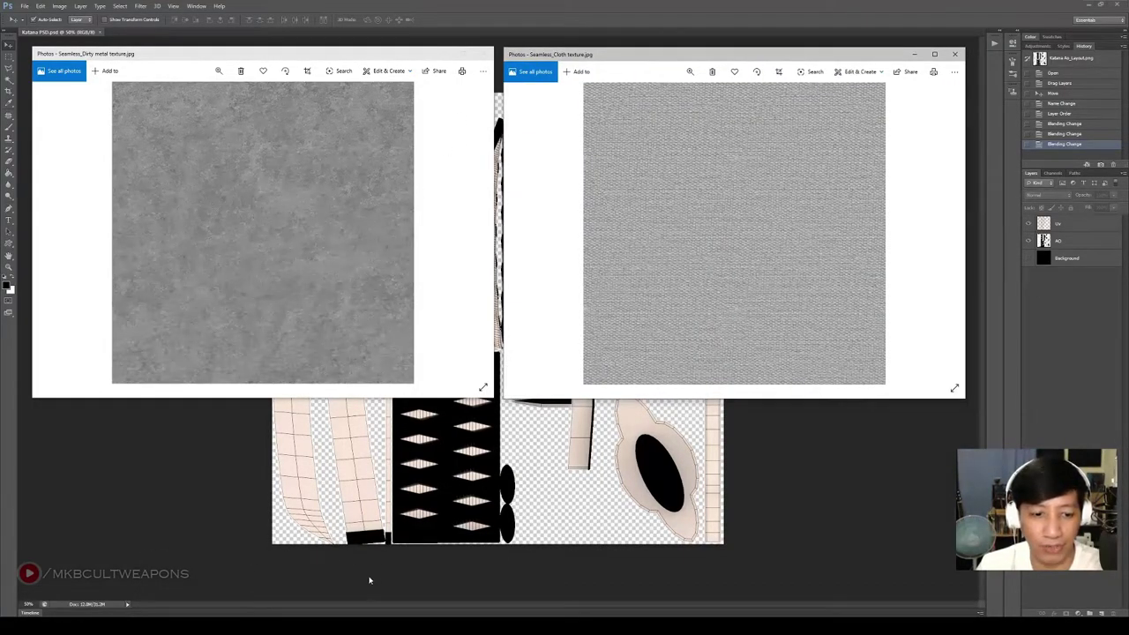
Bring up the Seamless_Brushed metal texture image in Photos and position its window to compare it with the other two textures
{"action": "left_click", "coordinate": [250, 617]}
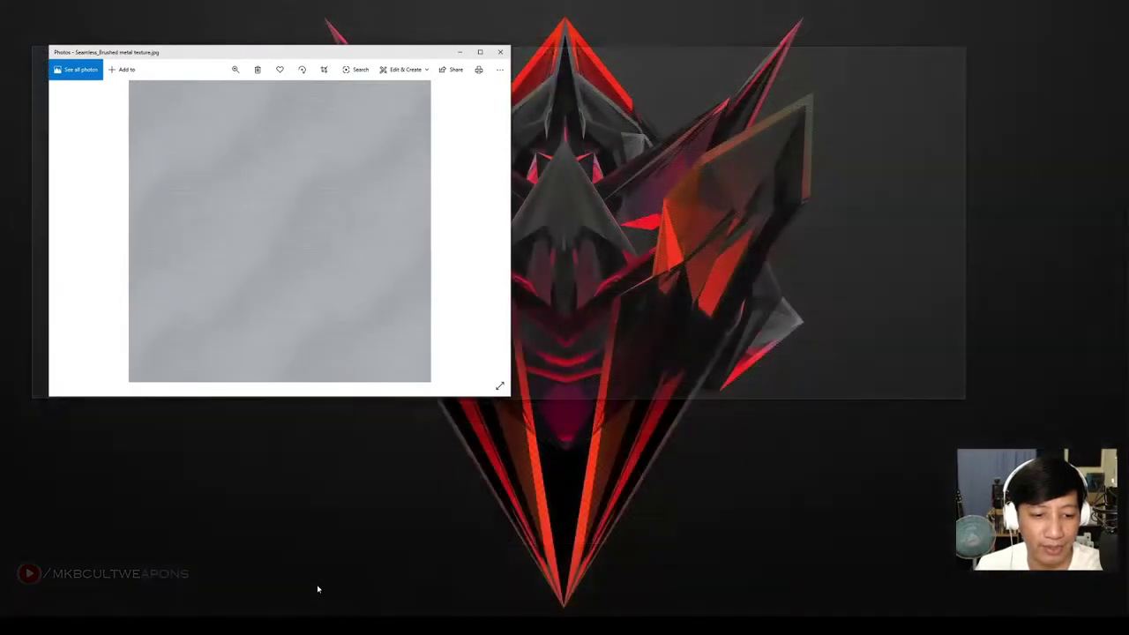
{"action": "left_click", "coordinate": [309, 589]}
{"action": "left_click_drag", "start_coordinate": [341, 56], "coordinate": [549, 197]}
{"action": "left_click_drag", "start_coordinate": [551, 232], "coordinate": [548, 234]}
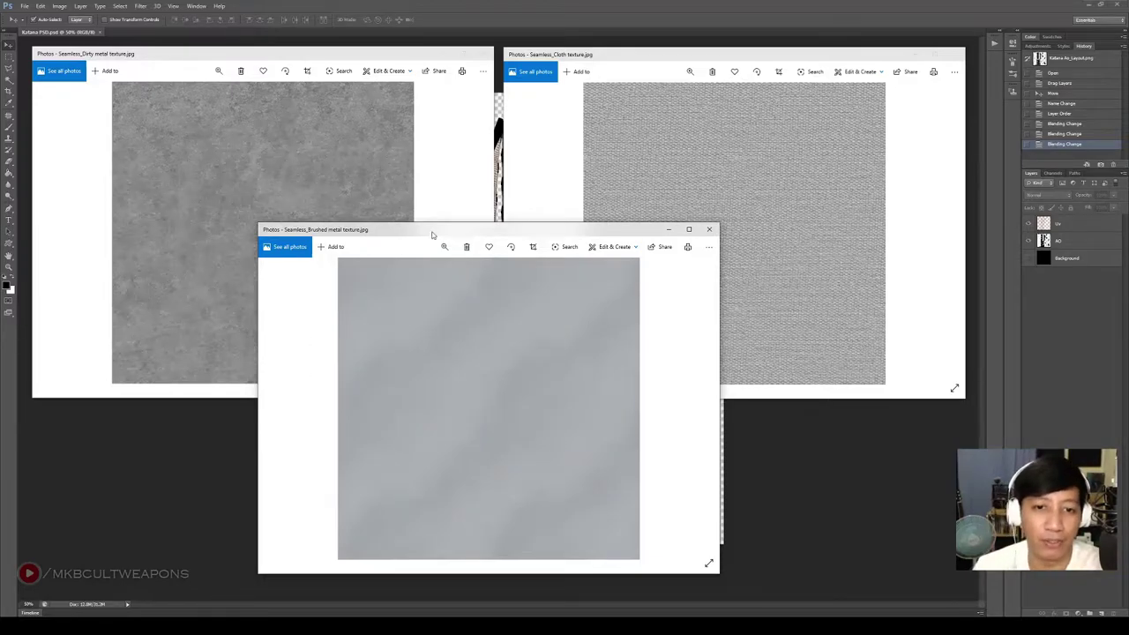
{"action": "mouse_move", "coordinate": [430, 233]}
{"action": "left_mouse_down"}
{"action": "mouse_move", "coordinate": [404, 204]}
{"action": "mouse_move", "coordinate": [419, 162]}
{"action": "left_mouse_up"}
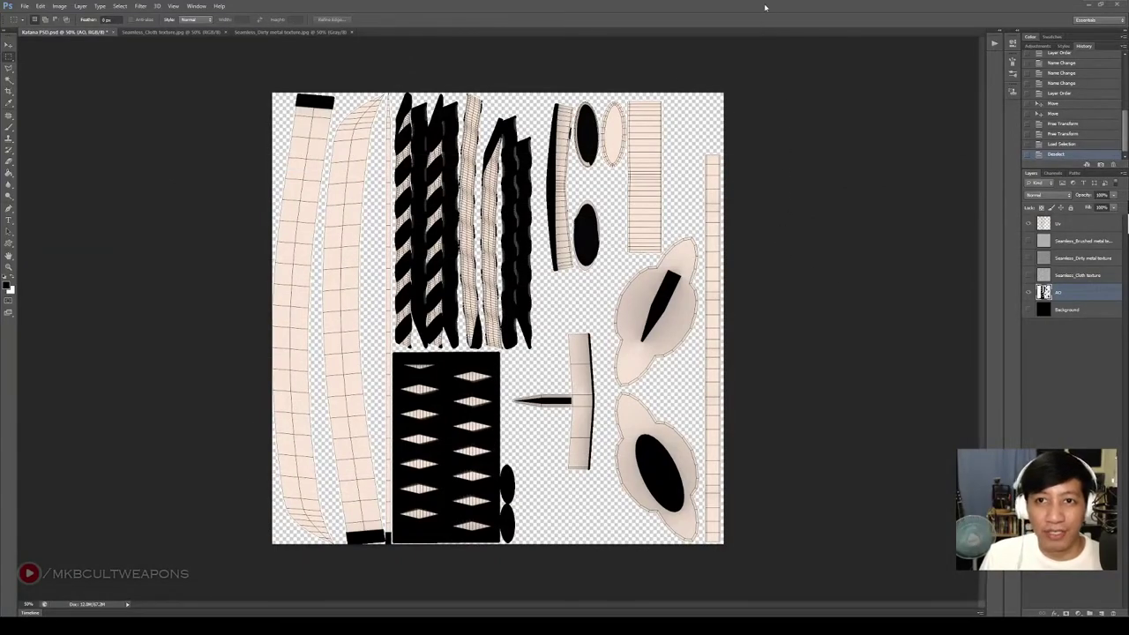
Go through the three seamless texture layers in Katana PSD.psd and show the Seamless_Brushed metal texture layer
{"action": "left_click", "coordinate": [1066, 278]}
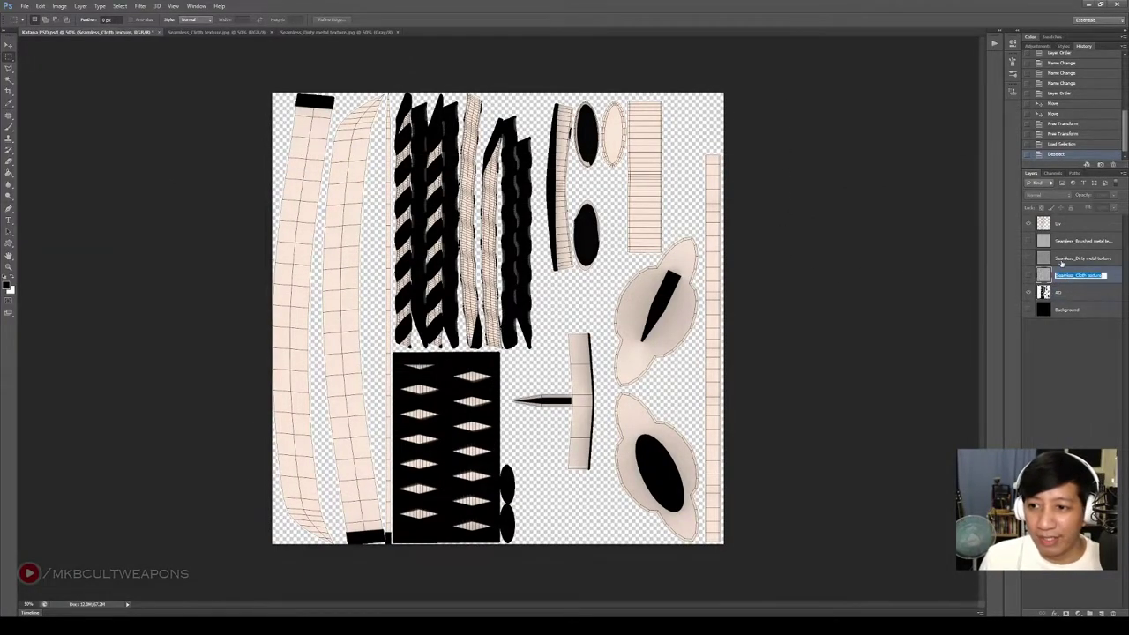
{"action": "left_click", "coordinate": [1069, 256]}
{"action": "left_click", "coordinate": [1068, 242]}
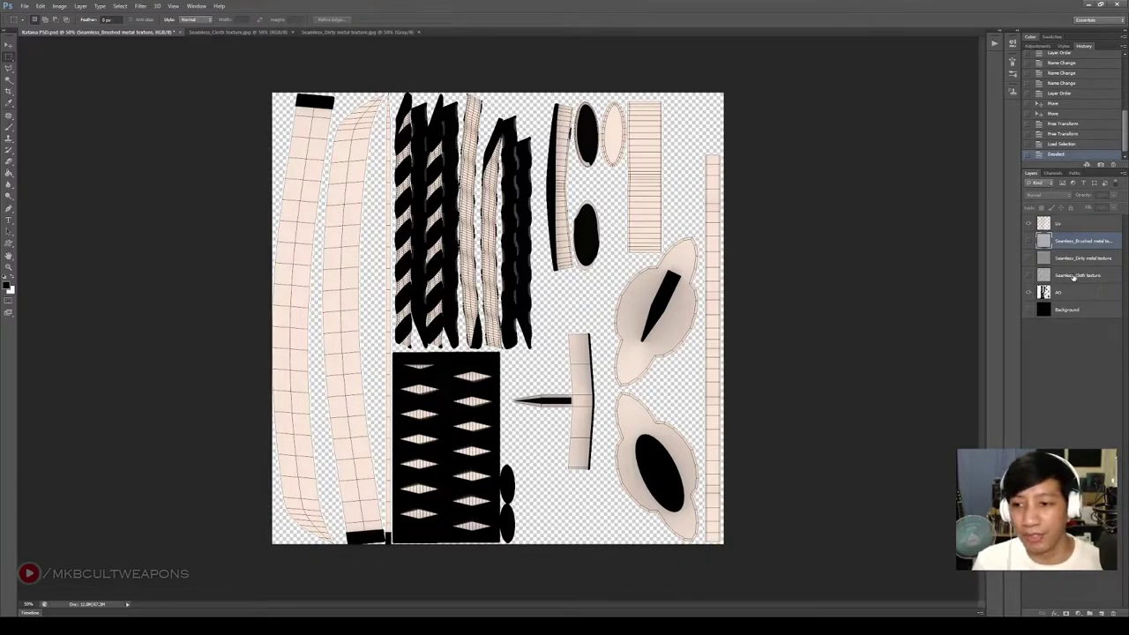
{"action": "left_click", "coordinate": [1074, 277]}
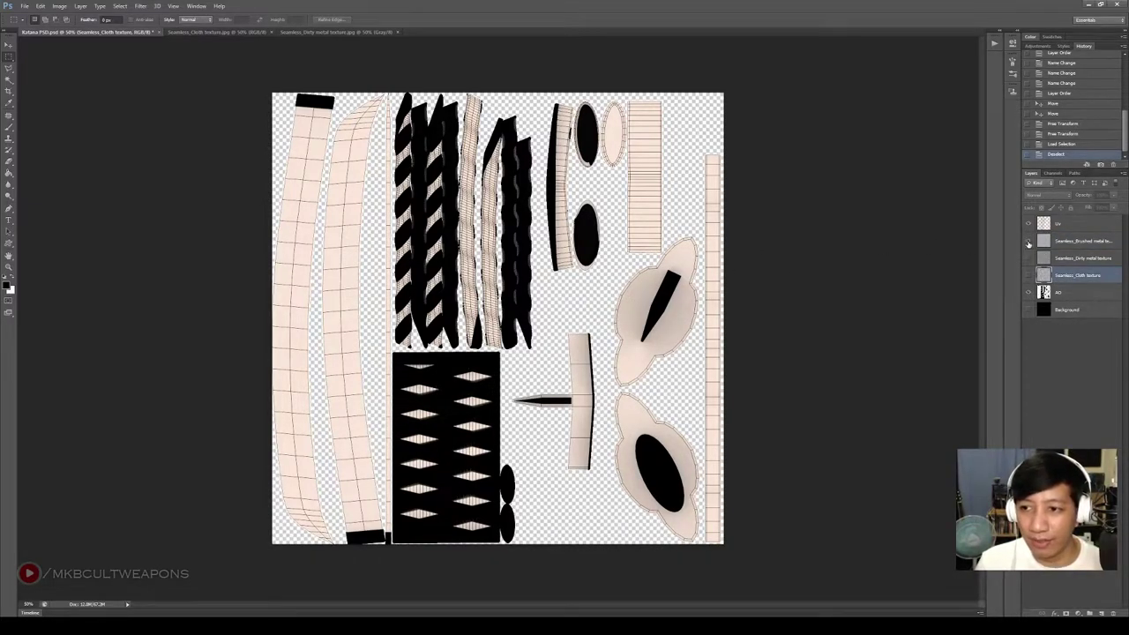
{"action": "left_click", "coordinate": [1028, 242]}
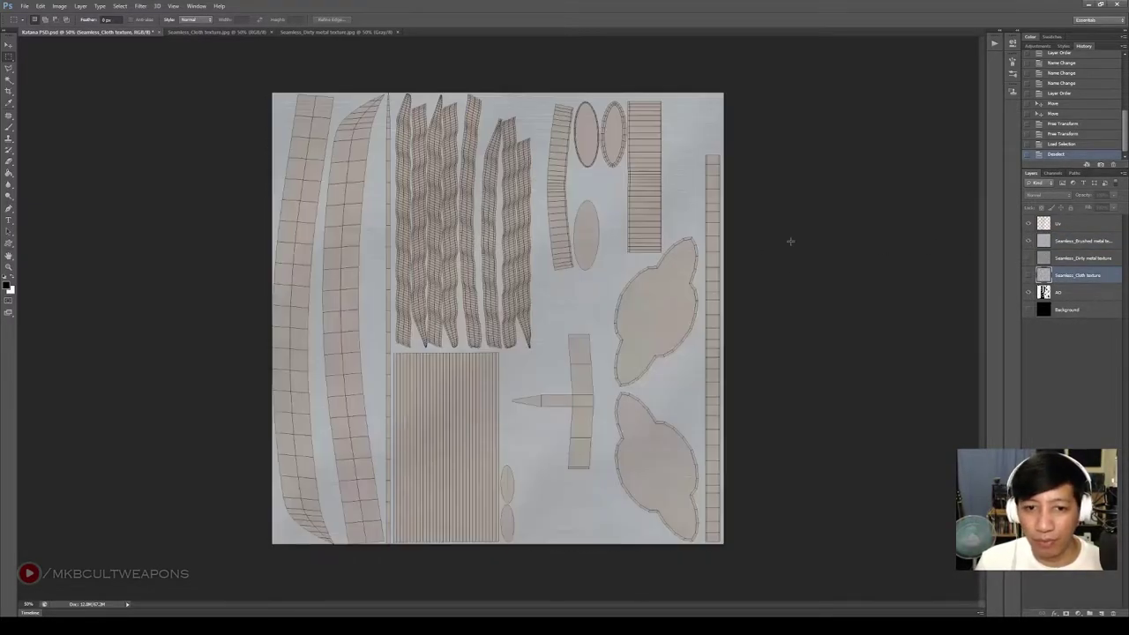
Load the AO layer's outline as a selection and make the Seamless_Brushed metal texture layer active
{"action": "left_click", "coordinate": [1064, 293]}
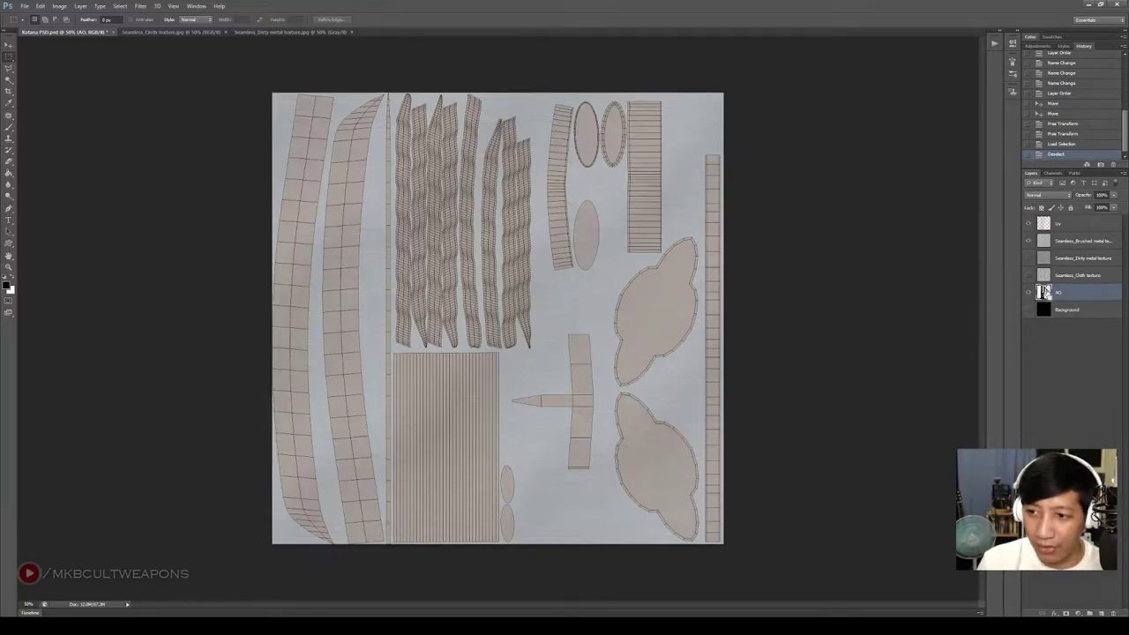
{"action": "left_click", "coordinate": [1043, 292], "text": "ctrl"}
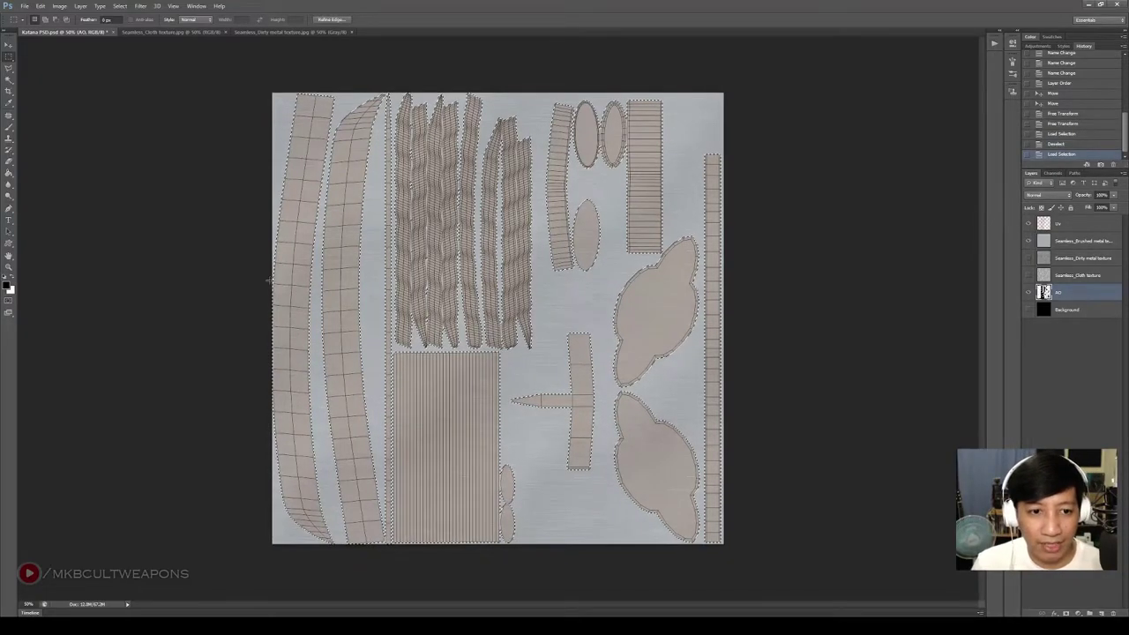
{"action": "left_click", "coordinate": [1054, 245]}
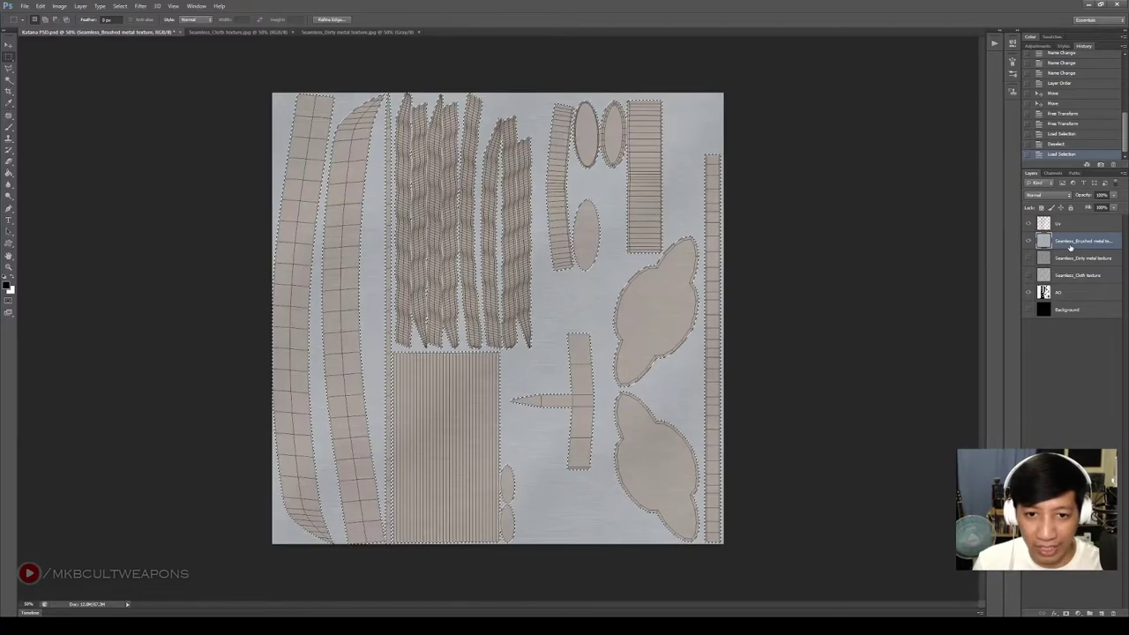
Copy the selected brushed metal to a new layer, then hide the Seamless_Brushed metal texture layer and move it below Background
{"action": "key", "text": "ctrl+j"}
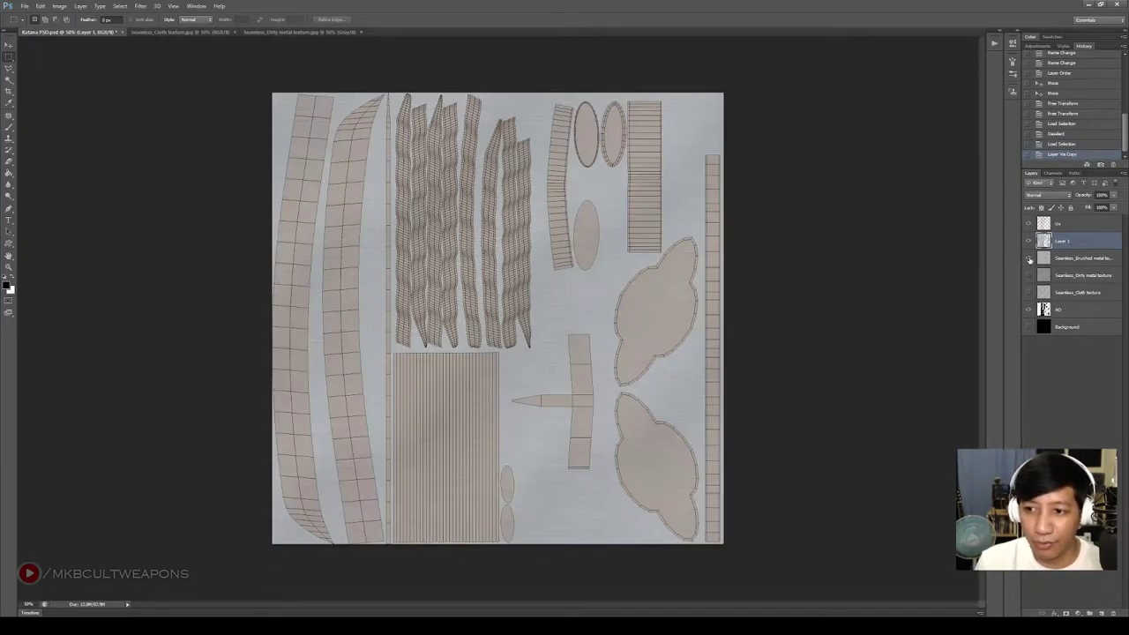
{"action": "left_click", "coordinate": [1029, 258]}
{"action": "left_click", "coordinate": [1077, 259]}
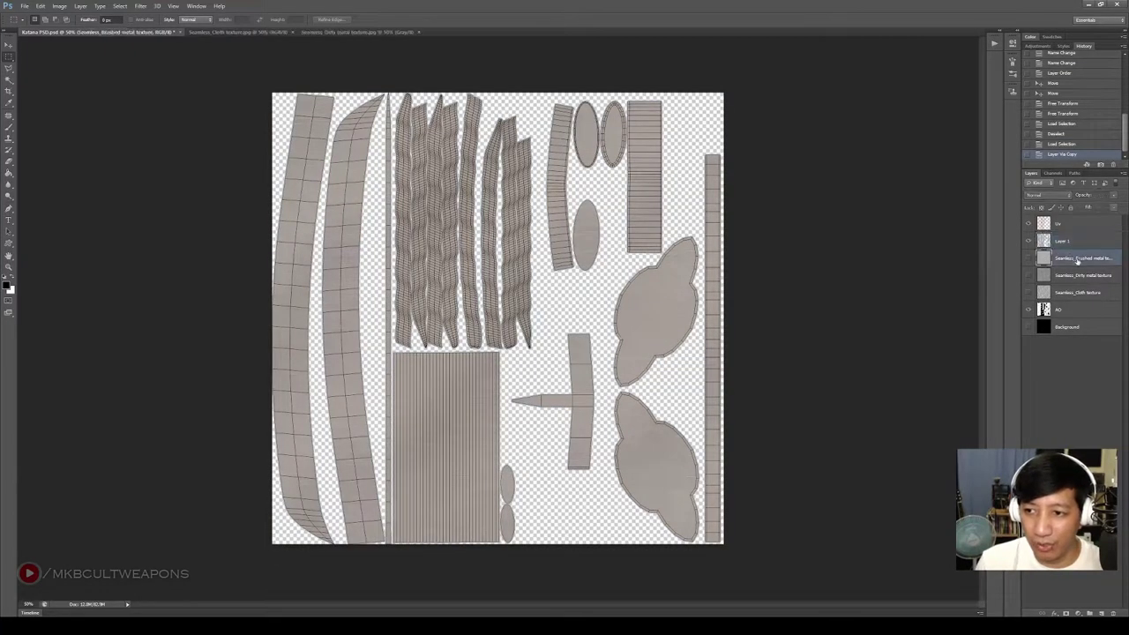
{"action": "left_click_drag", "start_coordinate": [1071, 257], "coordinate": [1071, 330]}
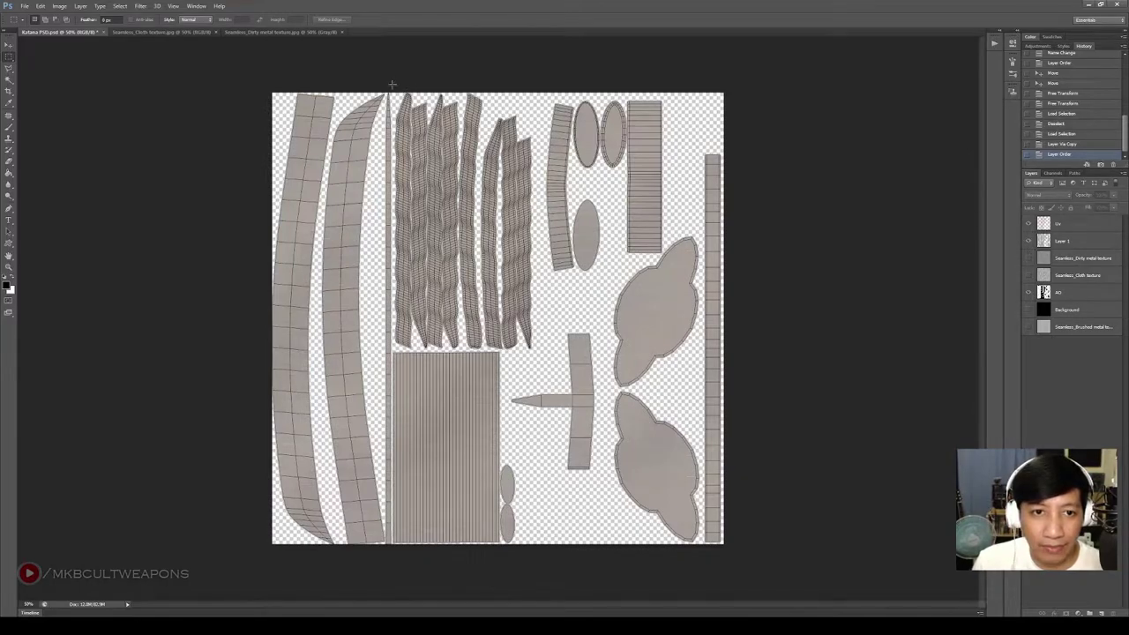
Clear the brushed metal from Layer 1 everywhere beside the two blade strips using a rectangular marquee selection
{"action": "left_click_drag", "start_coordinate": [393, 85], "coordinate": [747, 588]}
{"action": "left_click", "coordinate": [789, 504]}
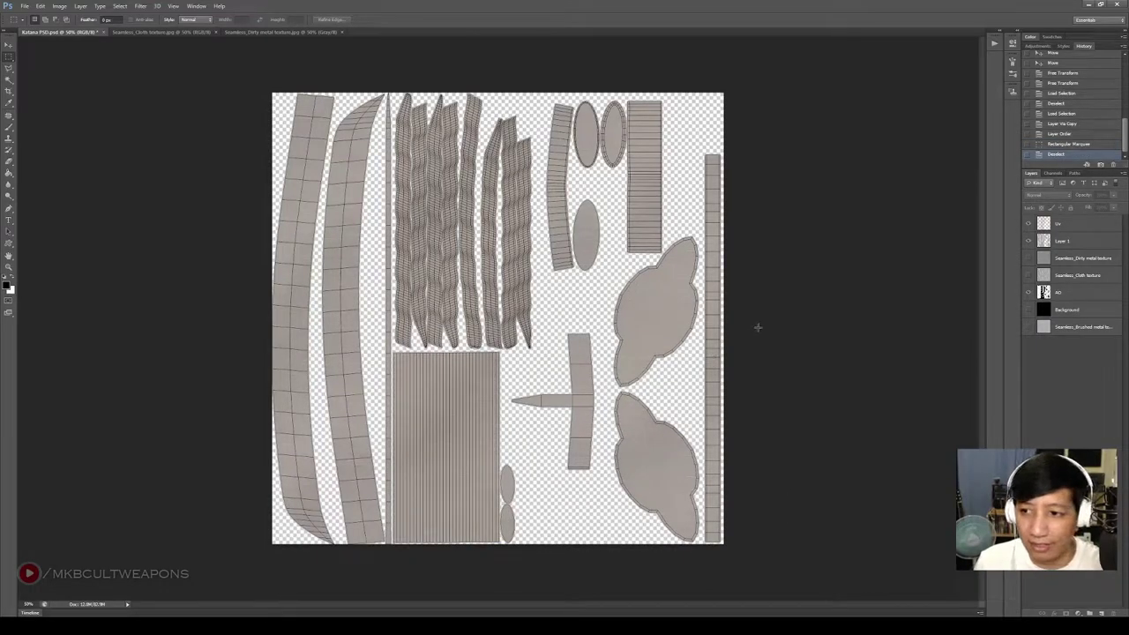
{"action": "key", "text": "ctrl+z"}
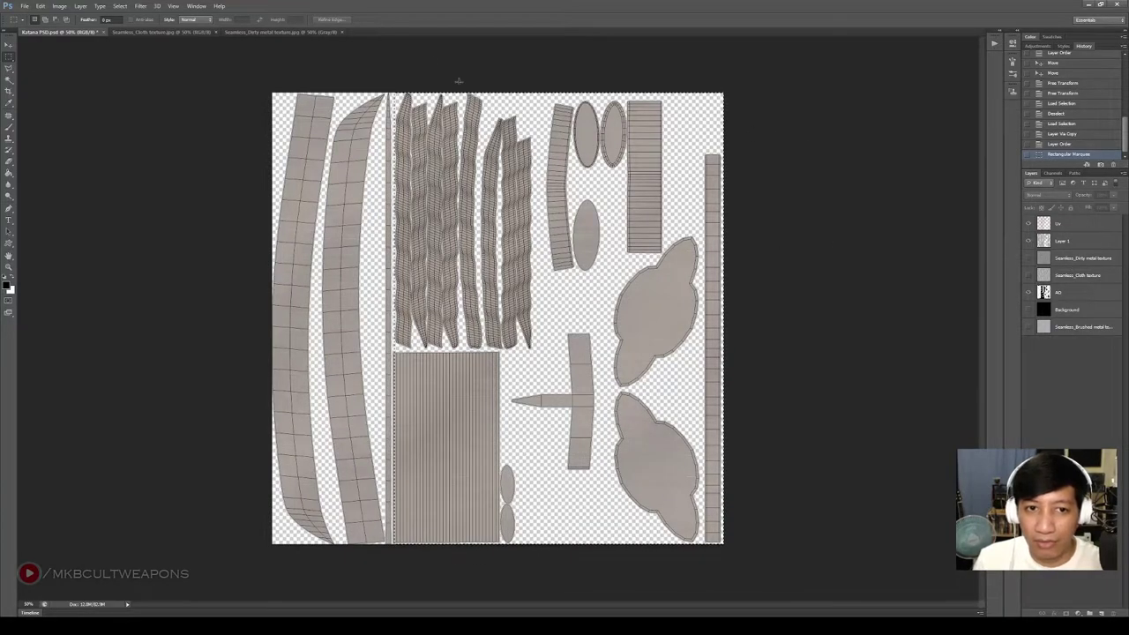
{"action": "left_click", "coordinate": [1068, 243]}
{"action": "key", "text": "Delete"}
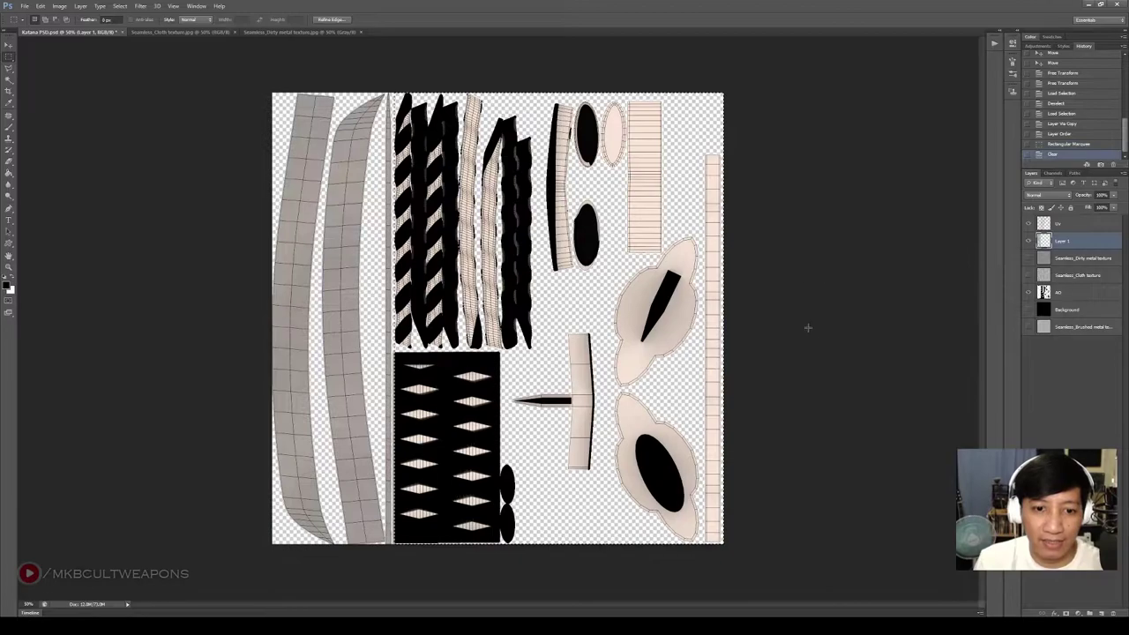
{"action": "key", "text": "ctrl+d"}
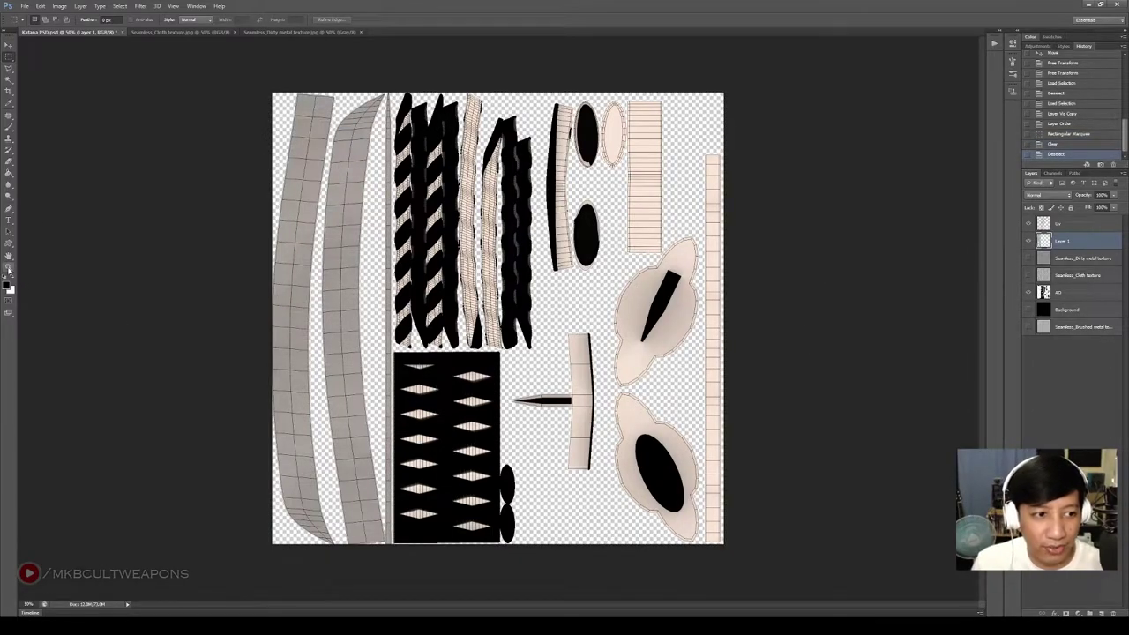
Examine the cleared wrap, handle and guard areas of the layout up close for leftover brushed metal
{"action": "left_click", "coordinate": [8, 268]}
{"action": "left_click", "coordinate": [396, 185]}
{"action": "left_click", "coordinate": [397, 185]}
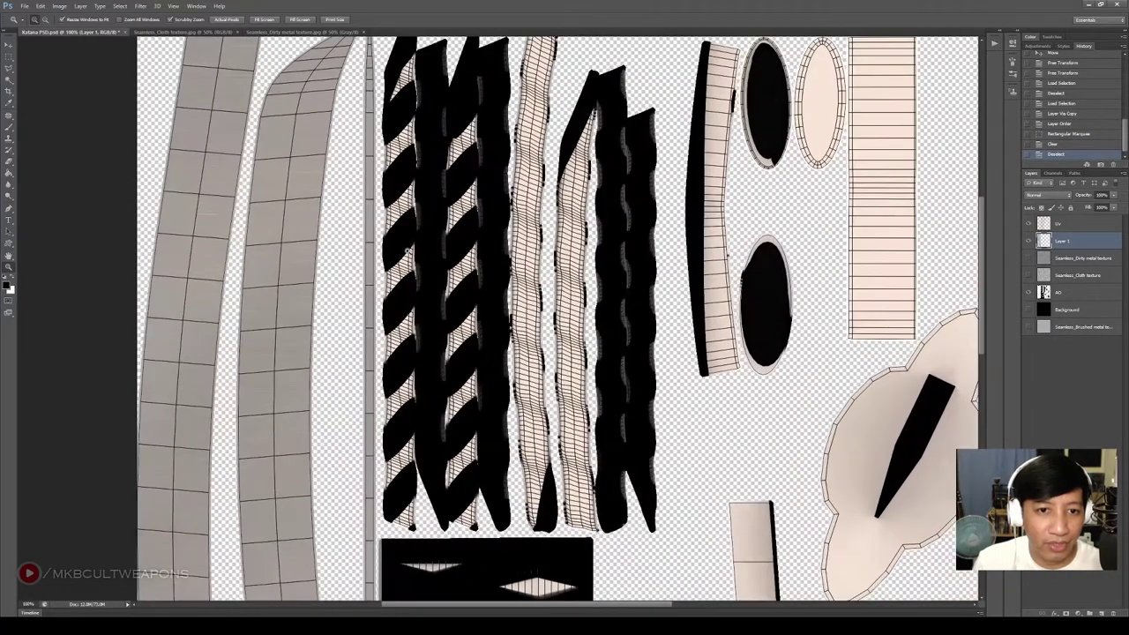
{"action": "right_click", "coordinate": [425, 238]}
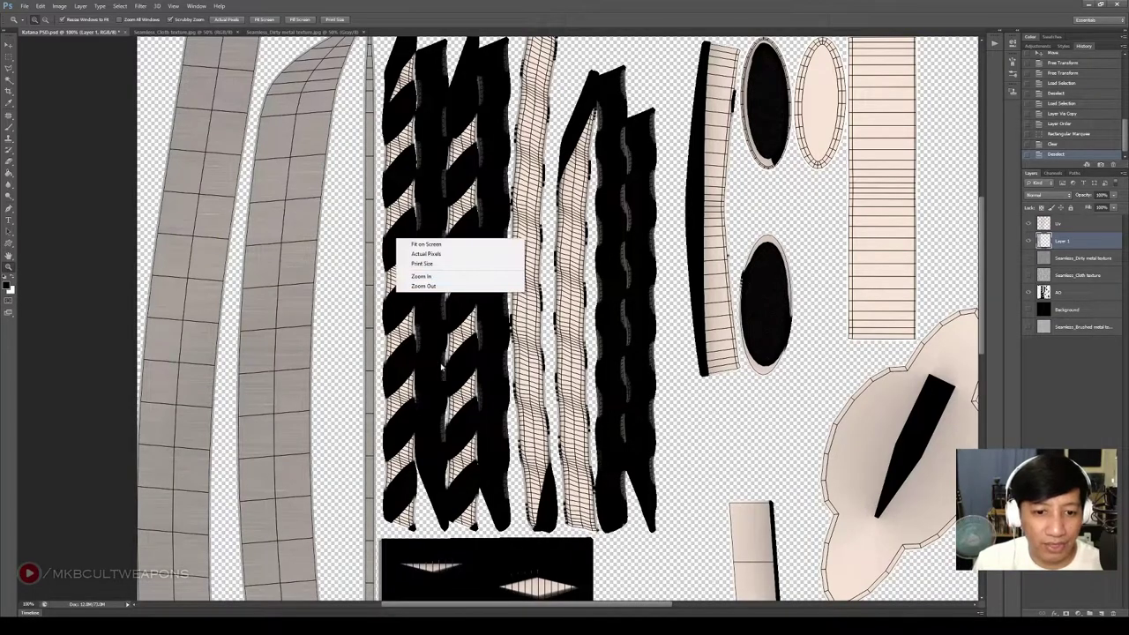
{"action": "left_click", "coordinate": [663, 403]}
{"action": "scroll", "coordinate": [668, 429], "scroll_direction": "down", "scroll_amount": 3}
{"action": "scroll", "coordinate": [662, 434], "scroll_direction": "down", "scroll_amount": 7}
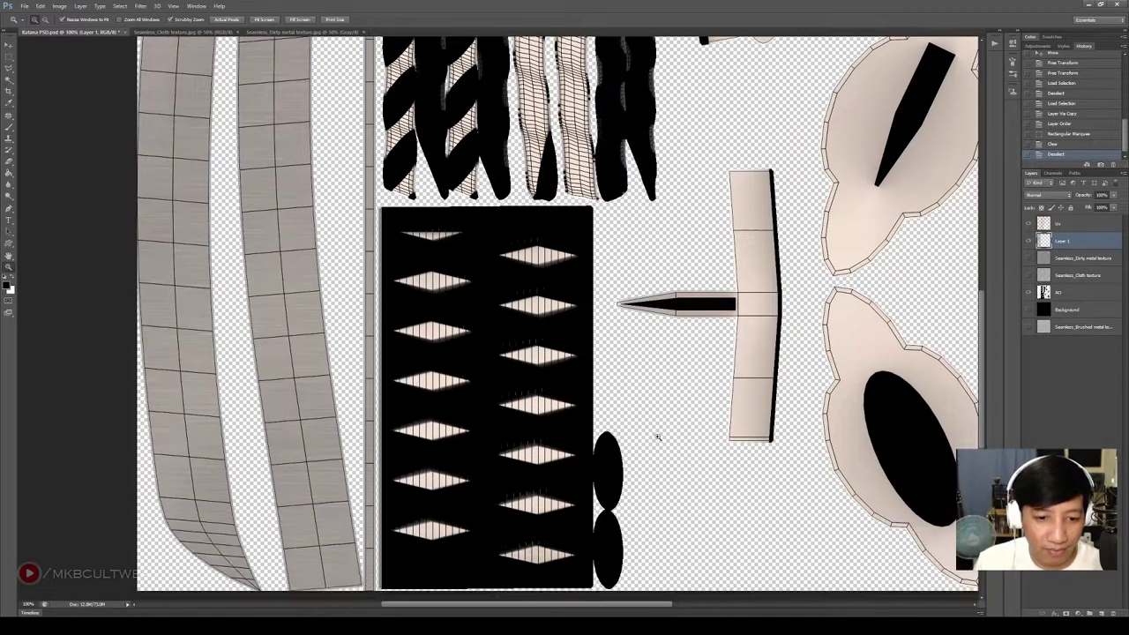
{"action": "right_click", "coordinate": [655, 376]}
{"action": "left_click", "coordinate": [679, 382]}
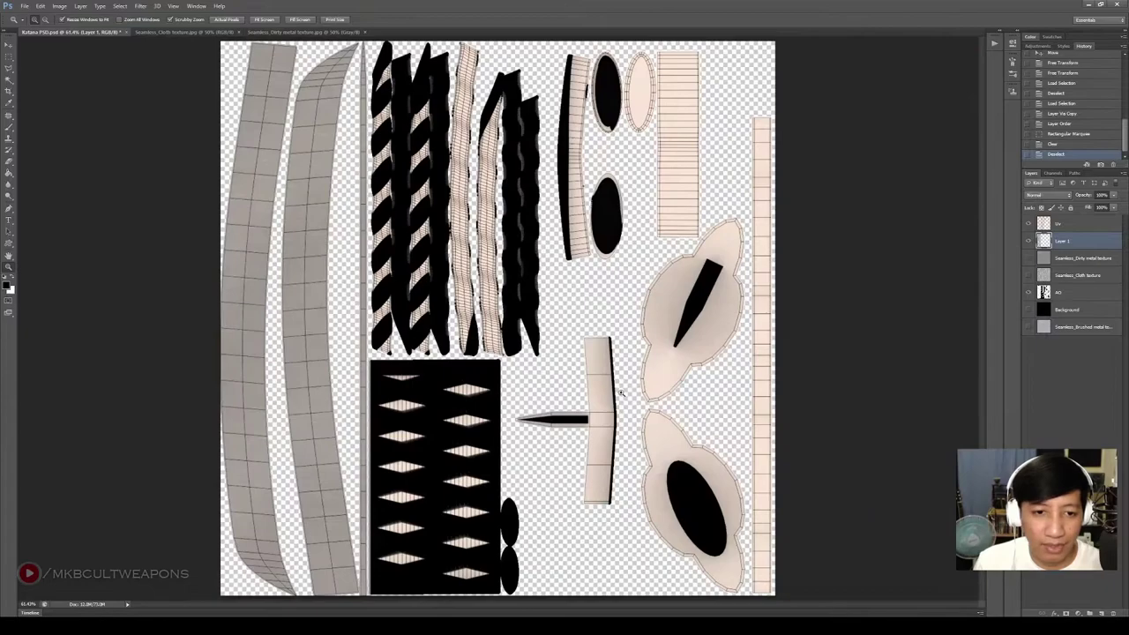
{"action": "right_click", "coordinate": [534, 233]}
{"action": "left_click", "coordinate": [569, 282]}
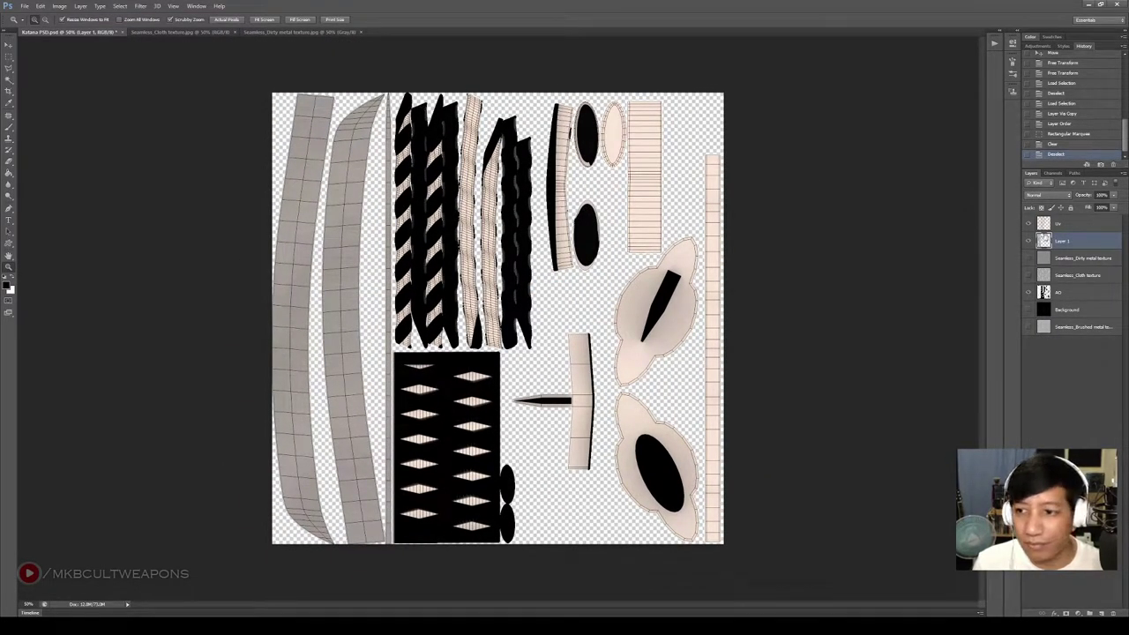
Clear leftover brushed metal from Layer 1 around the edge of the rectangular handle block beside the blade
{"action": "left_click", "coordinate": [1045, 240], "text": "ctrl"}
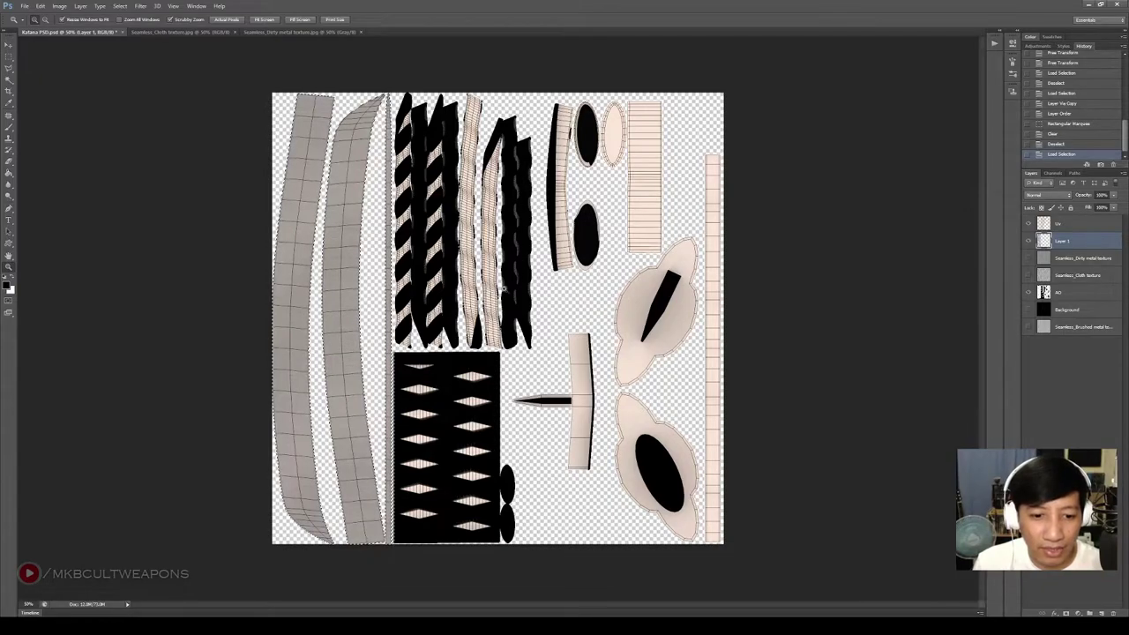
{"action": "left_click", "coordinate": [414, 386]}
{"action": "left_click", "coordinate": [414, 387]}
{"action": "scroll", "coordinate": [439, 388], "scroll_direction": "down", "scroll_amount": 3}
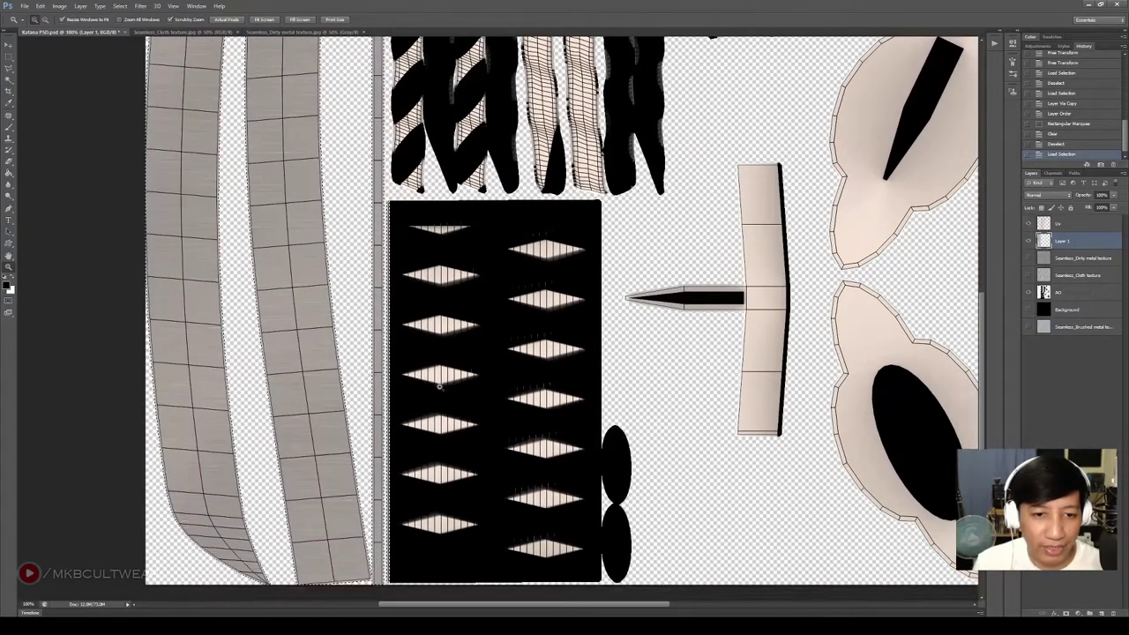
{"action": "scroll", "coordinate": [438, 388], "scroll_direction": "down", "scroll_amount": 2}
{"action": "key", "text": "m"}
{"action": "key", "text": "ctrl+d"}
{"action": "left_click_drag", "start_coordinate": [385, 143], "coordinate": [512, 564]}
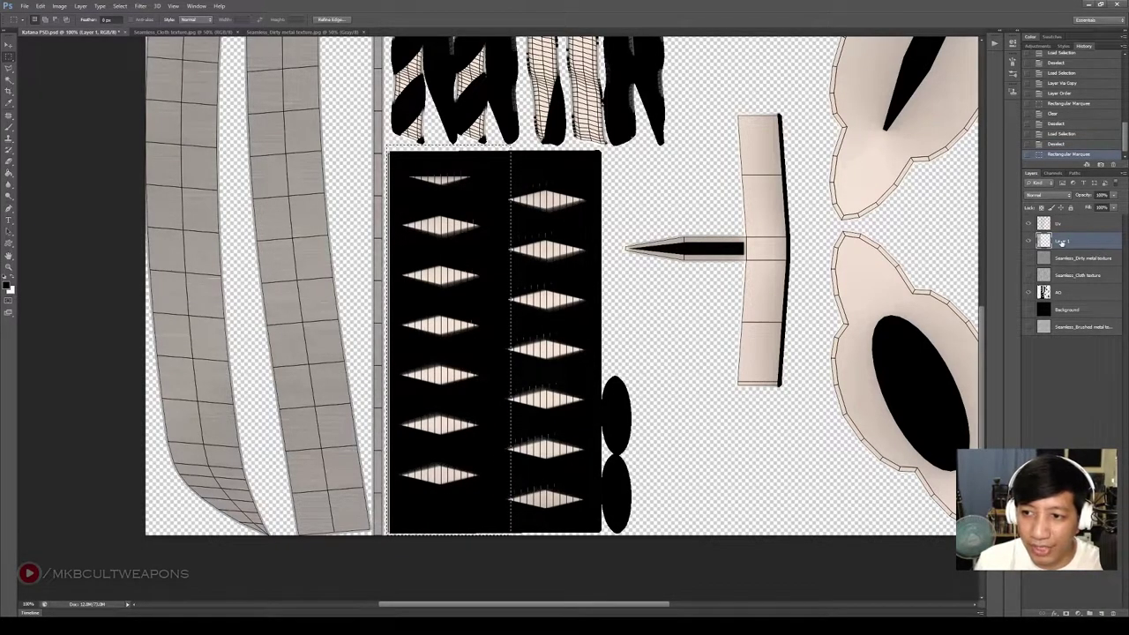
{"action": "key", "text": "Delete"}
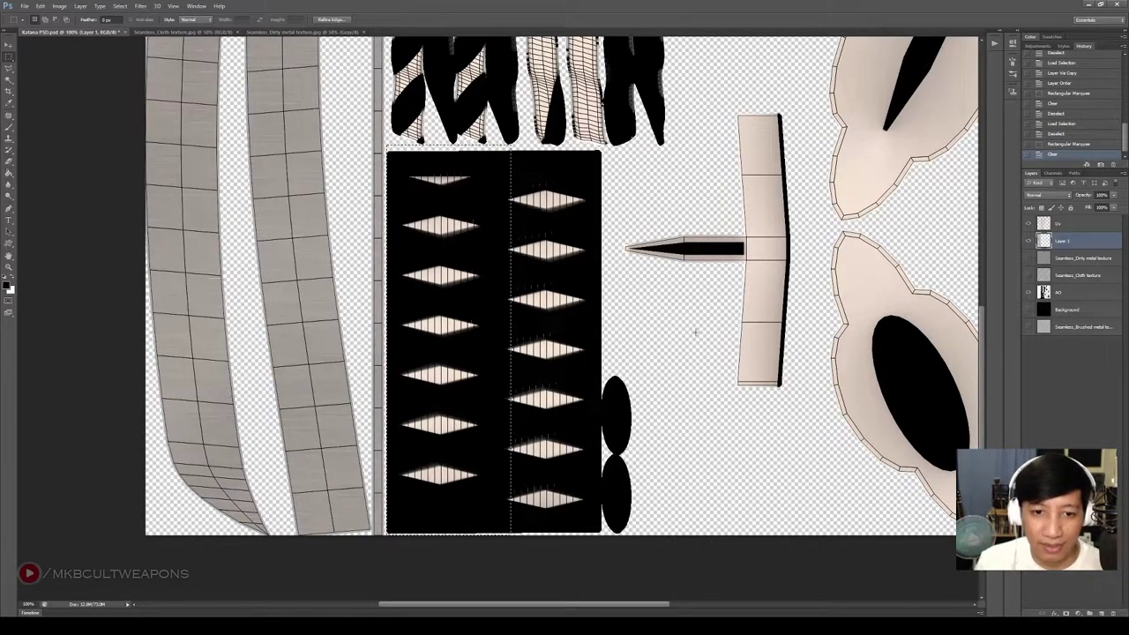
{"action": "key", "text": "ctrl+d"}
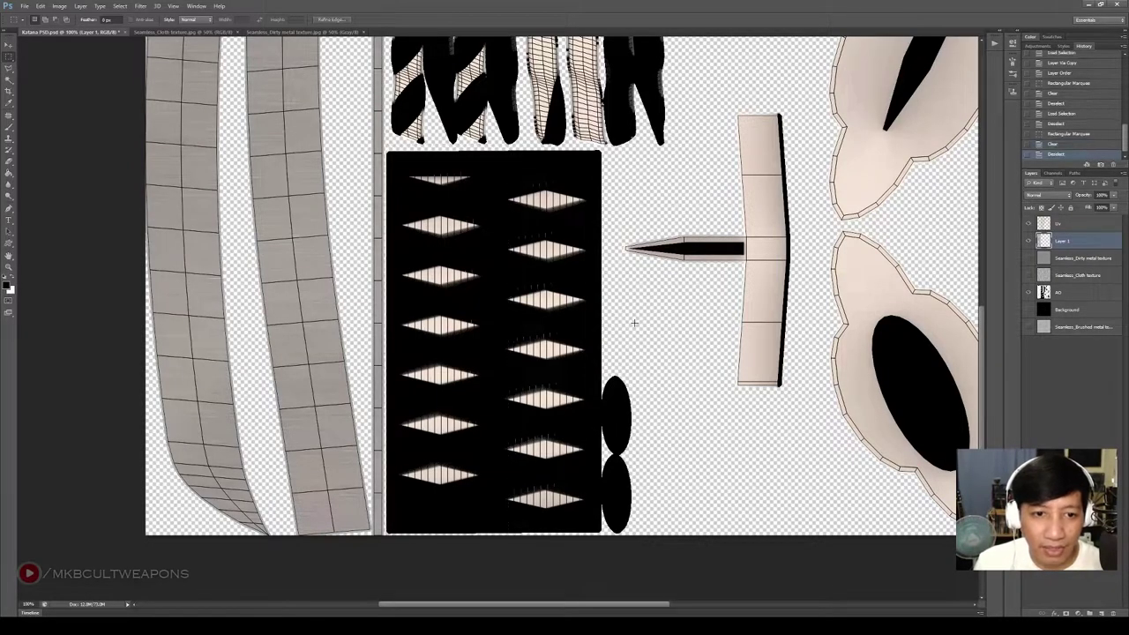
Rename the copied brushed metal layer as Blade brushed
{"action": "double_click", "coordinate": [1062, 244]}
{"action": "type", "text": "Blade bru"}
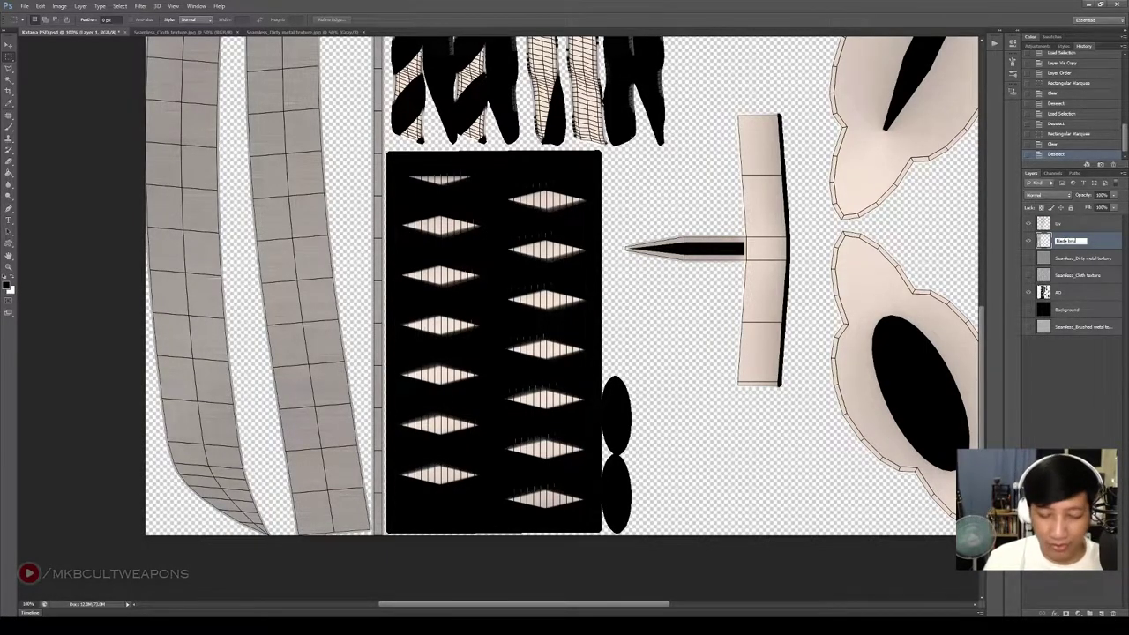
{"action": "type", "text": "shed"}
{"action": "key", "text": "Return"}
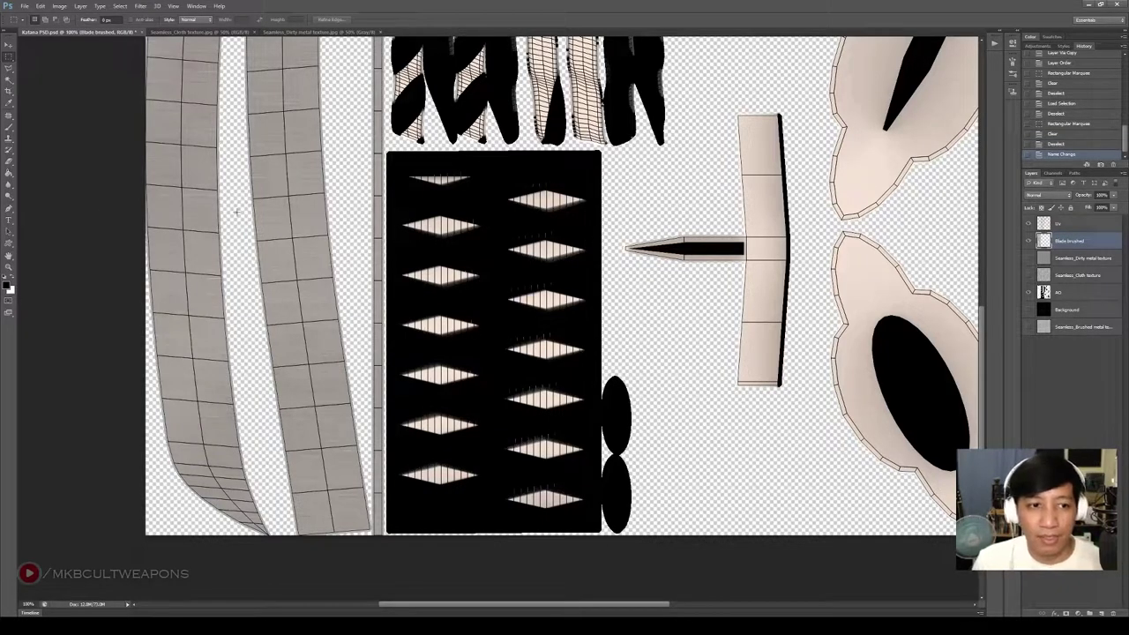
Check the blade with the UV overlay hidden and shown, then set the Blade brushed layer's blend mode to Multiply
{"action": "left_click", "coordinate": [8, 266]}
{"action": "right_click", "coordinate": [421, 246]}
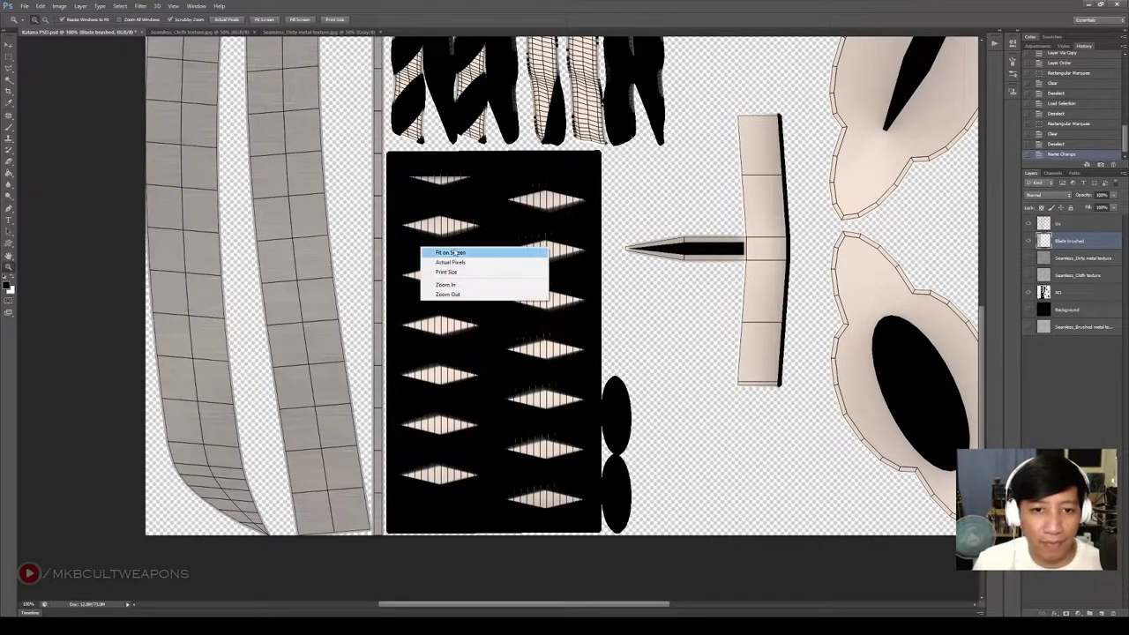
{"action": "left_click", "coordinate": [455, 253]}
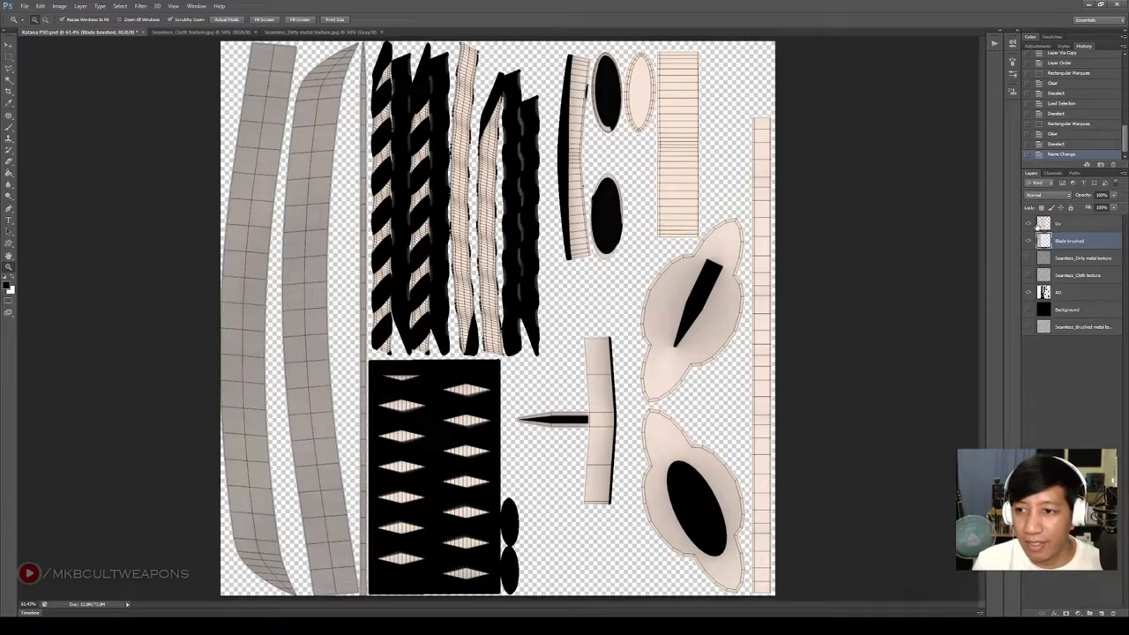
{"action": "left_click", "coordinate": [1028, 224]}
{"action": "left_click", "coordinate": [1028, 225]}
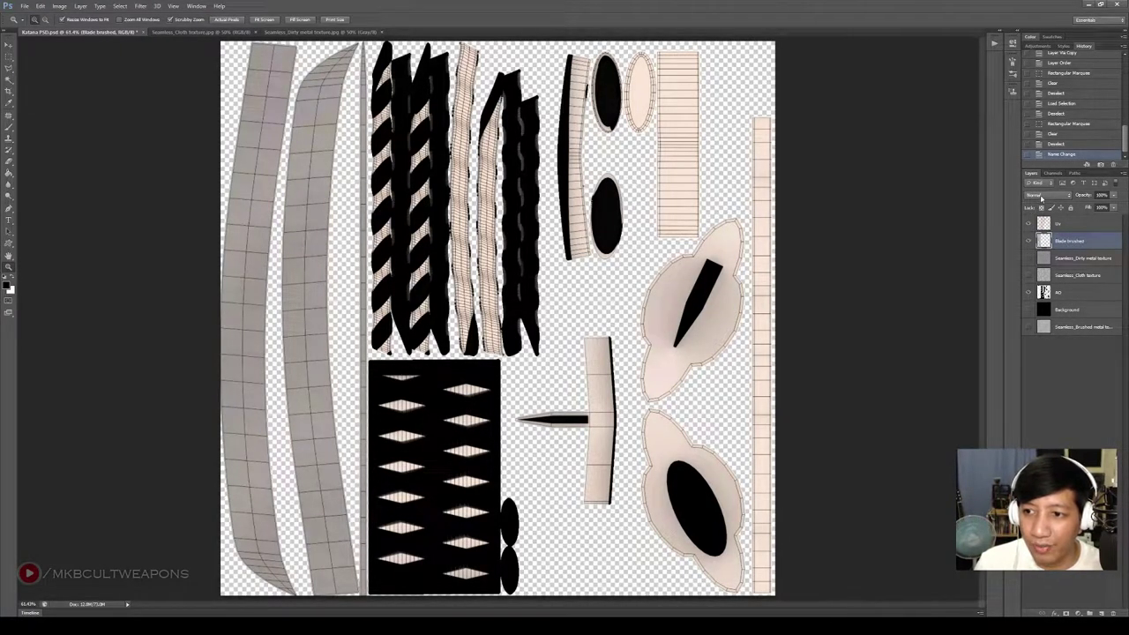
{"action": "left_click", "coordinate": [1043, 195]}
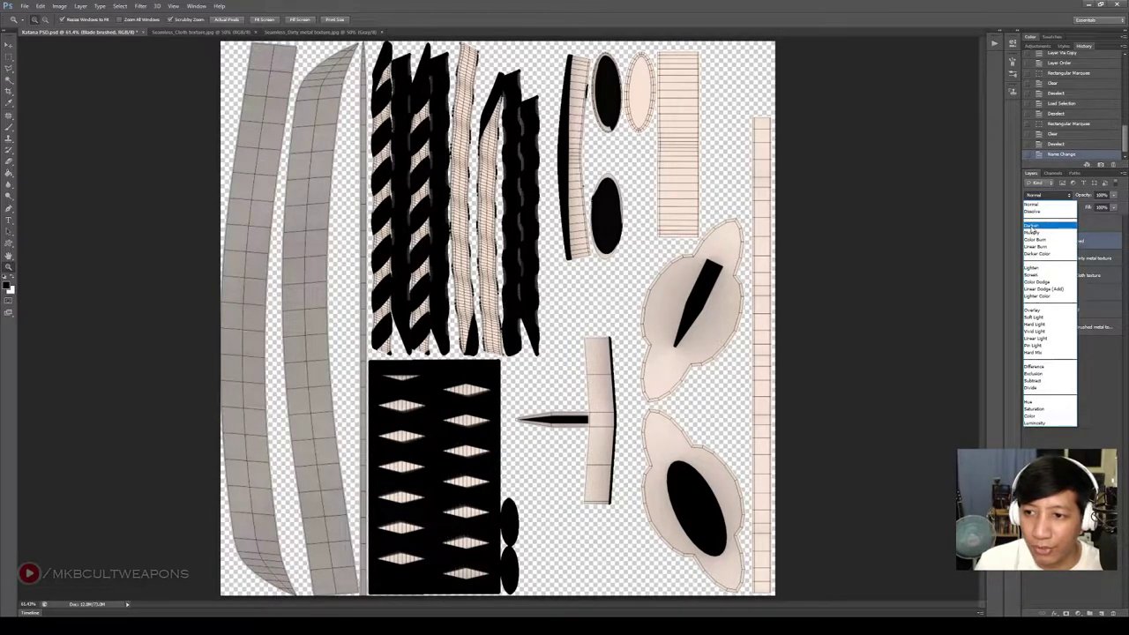
{"action": "left_click", "coordinate": [1034, 232]}
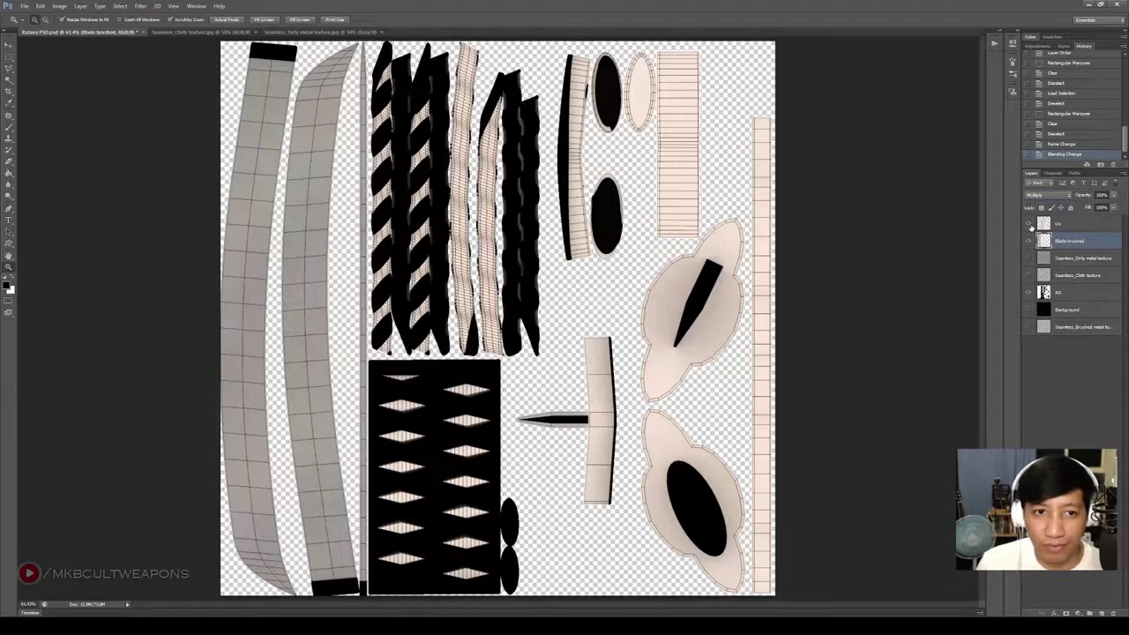
Show the Seamless_Cloth texture layer and load the AO layer's outline as a selection, keeping the cloth layer active
{"action": "left_click", "coordinate": [1081, 262]}
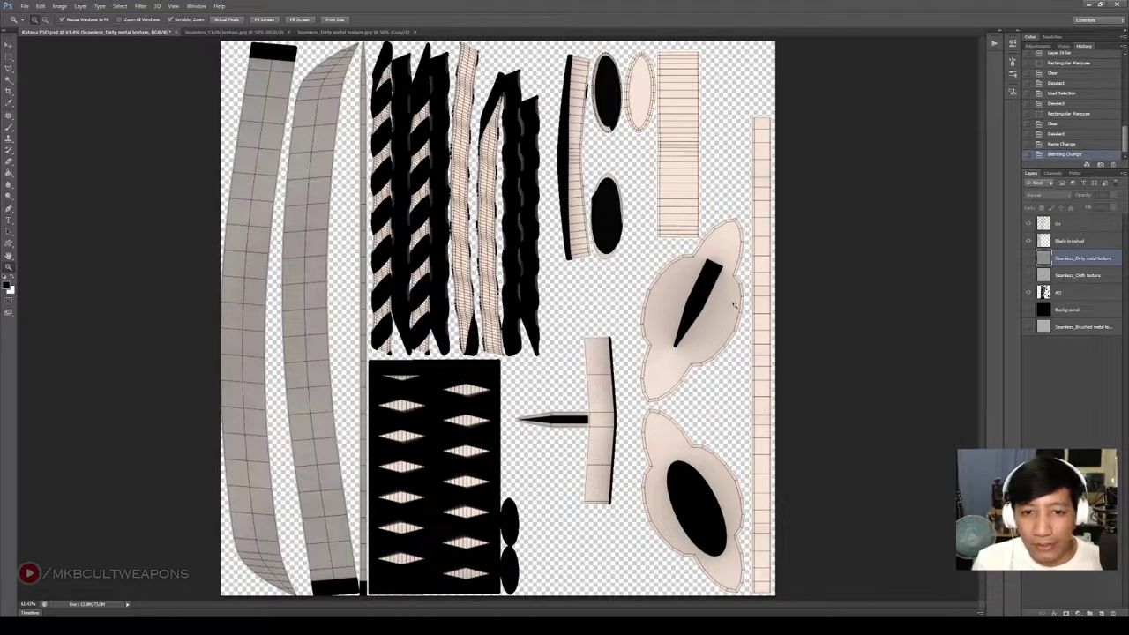
{"action": "left_click", "coordinate": [1085, 278]}
{"action": "left_click", "coordinate": [1027, 276]}
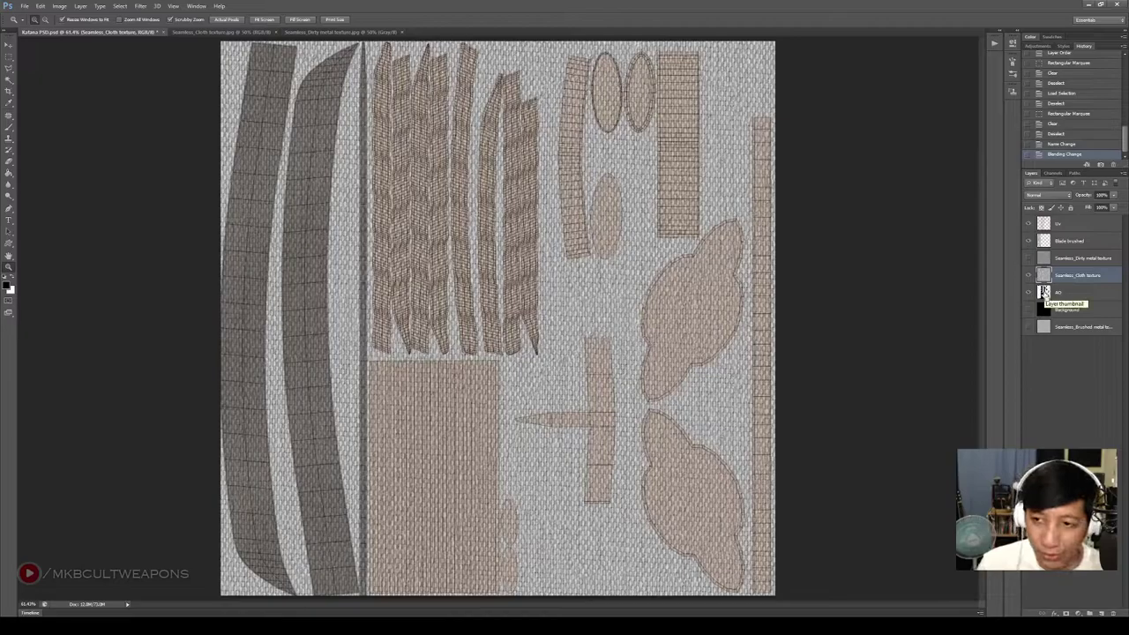
{"action": "left_click", "coordinate": [1045, 292], "text": "ctrl"}
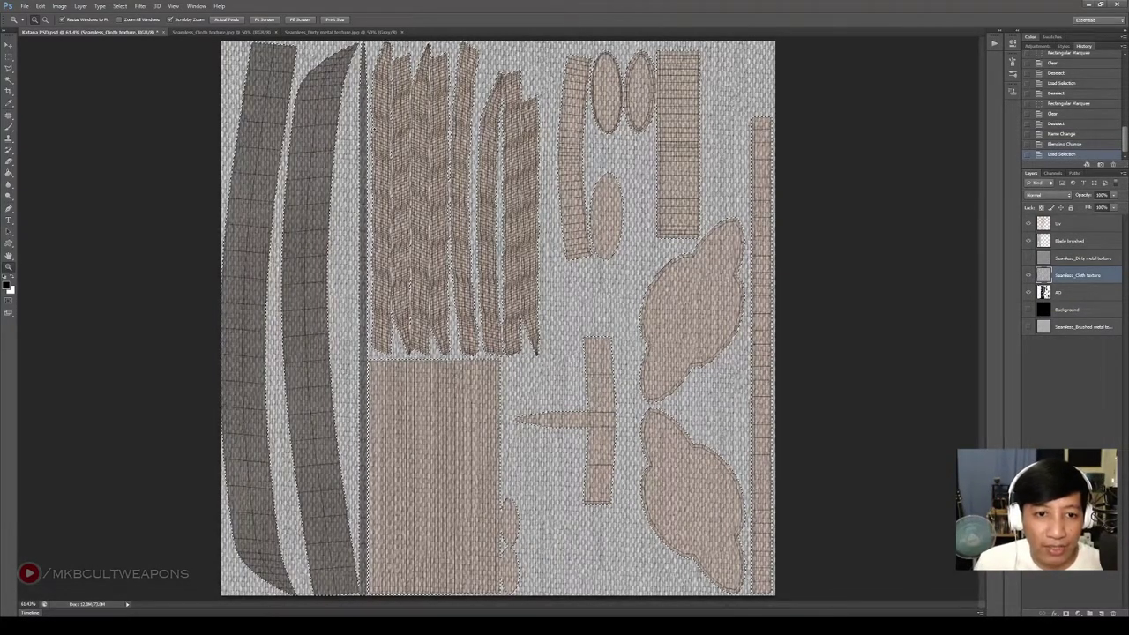
{"action": "left_click", "coordinate": [1074, 287]}
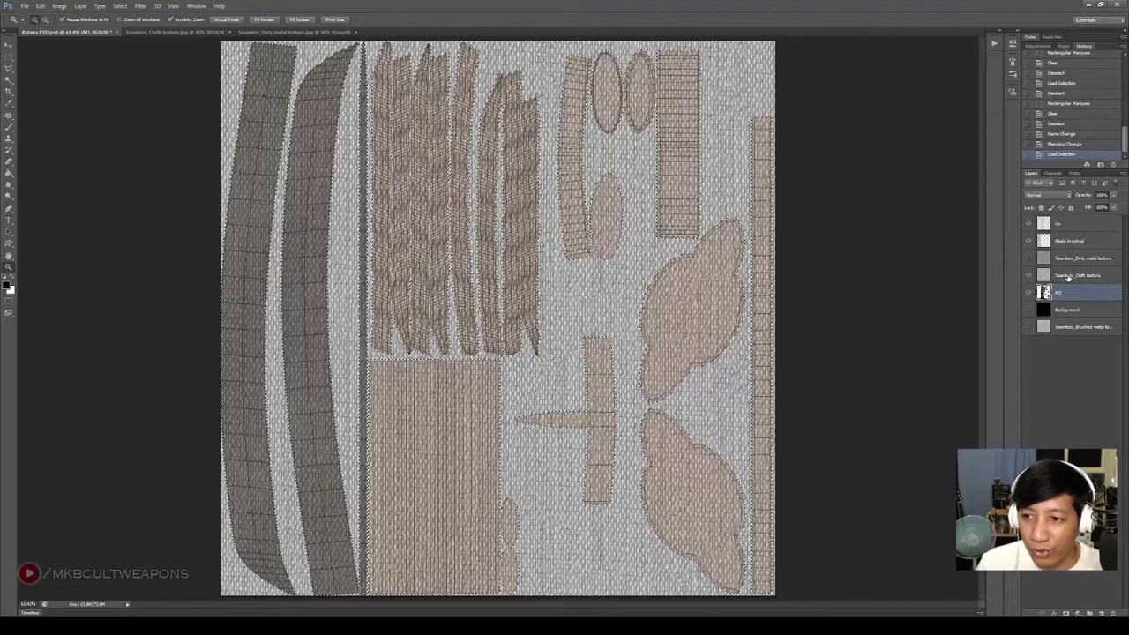
{"action": "left_click", "coordinate": [1102, 279]}
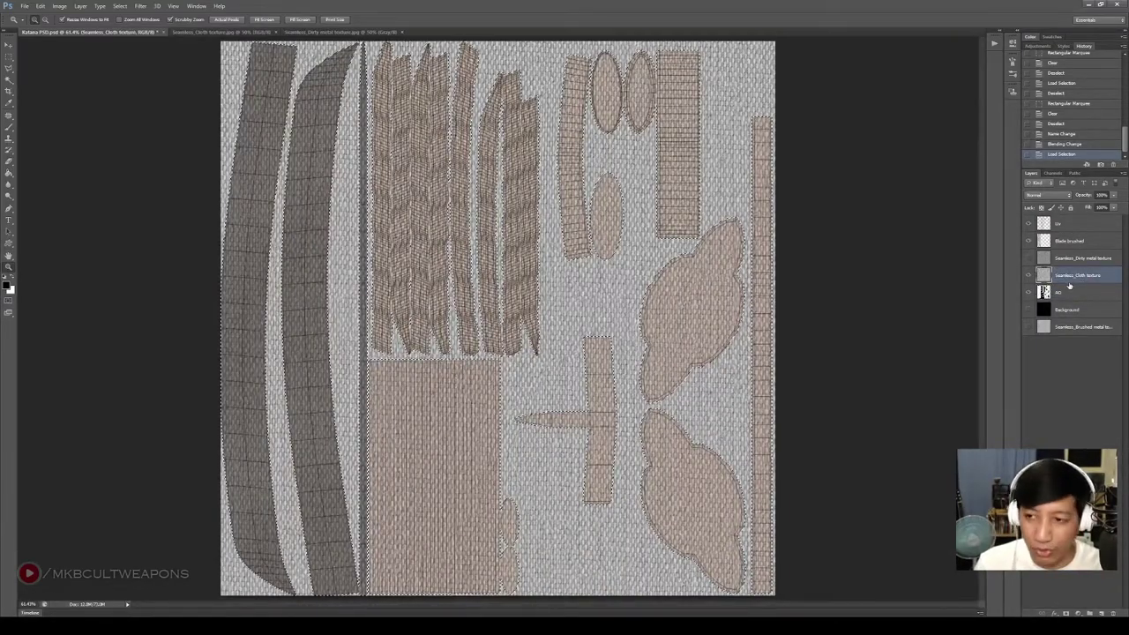
Copy the selected cloth texture to a new layer, then hide the Seamless_Cloth texture layer and move it to the bottom of the stack
{"action": "key", "text": "ctrl+j"}
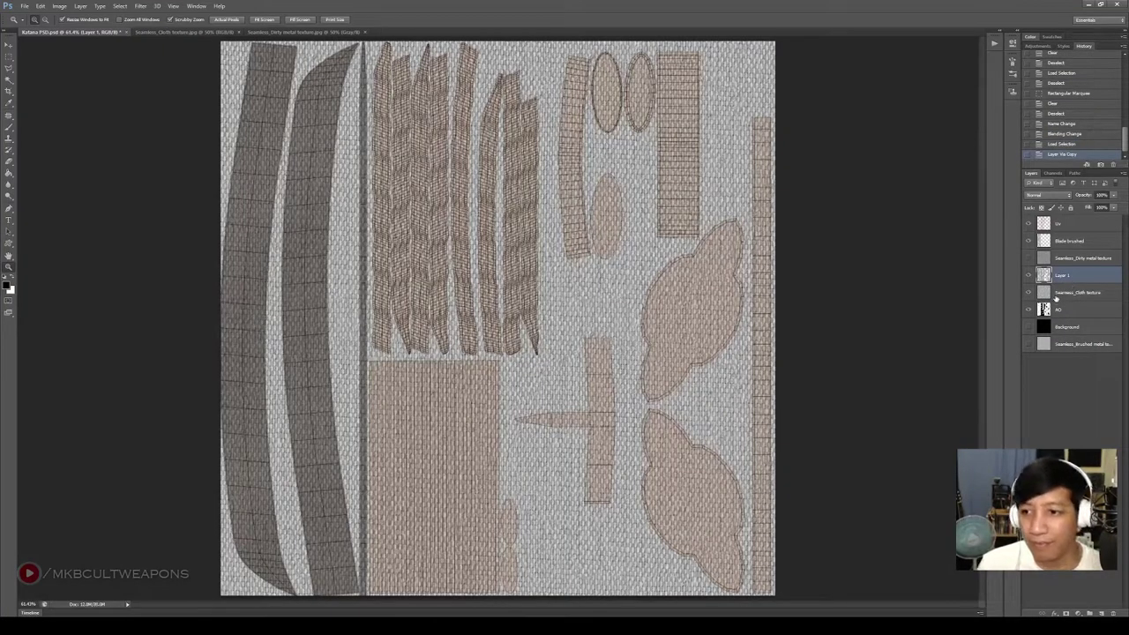
{"action": "left_click", "coordinate": [1027, 292]}
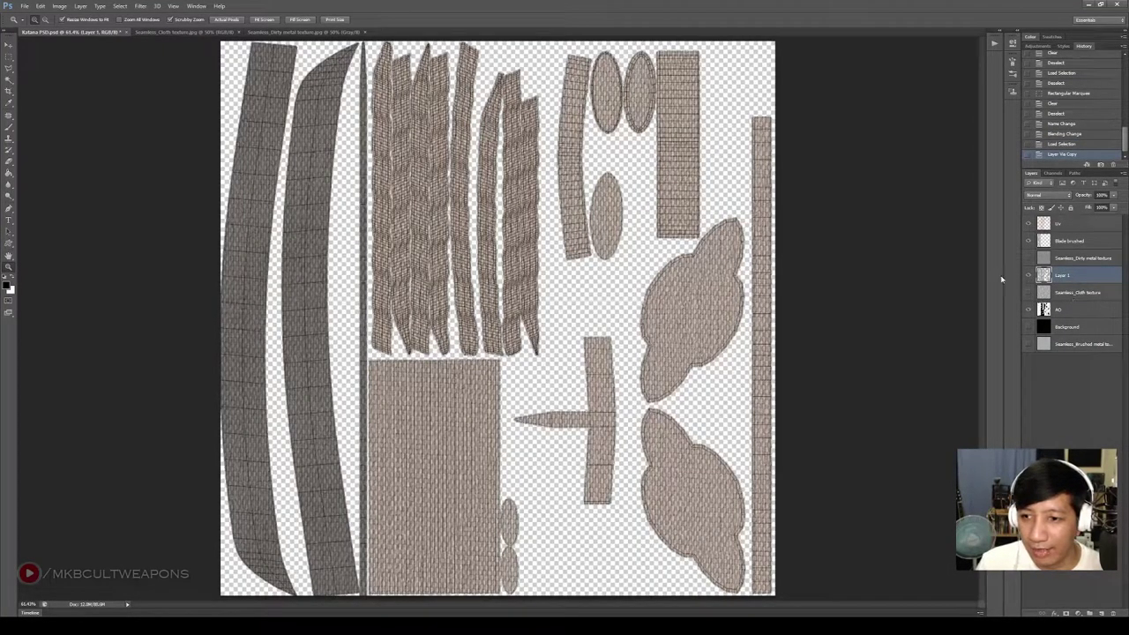
{"action": "left_click", "coordinate": [8, 56]}
{"action": "left_click_drag", "start_coordinate": [1074, 296], "coordinate": [1075, 363]}
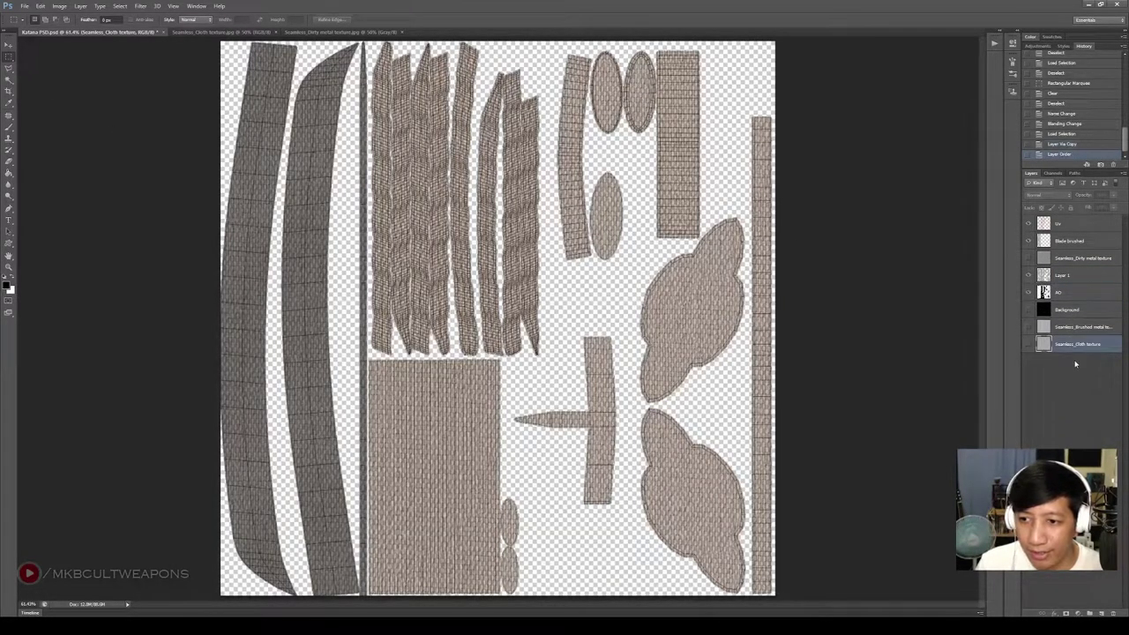
Rename the copied cloth layer as Cloth and place it above the Seamless_Dirty metal texture layer
{"action": "double_click", "coordinate": [1062, 276]}
{"action": "type", "text": "Clo"}
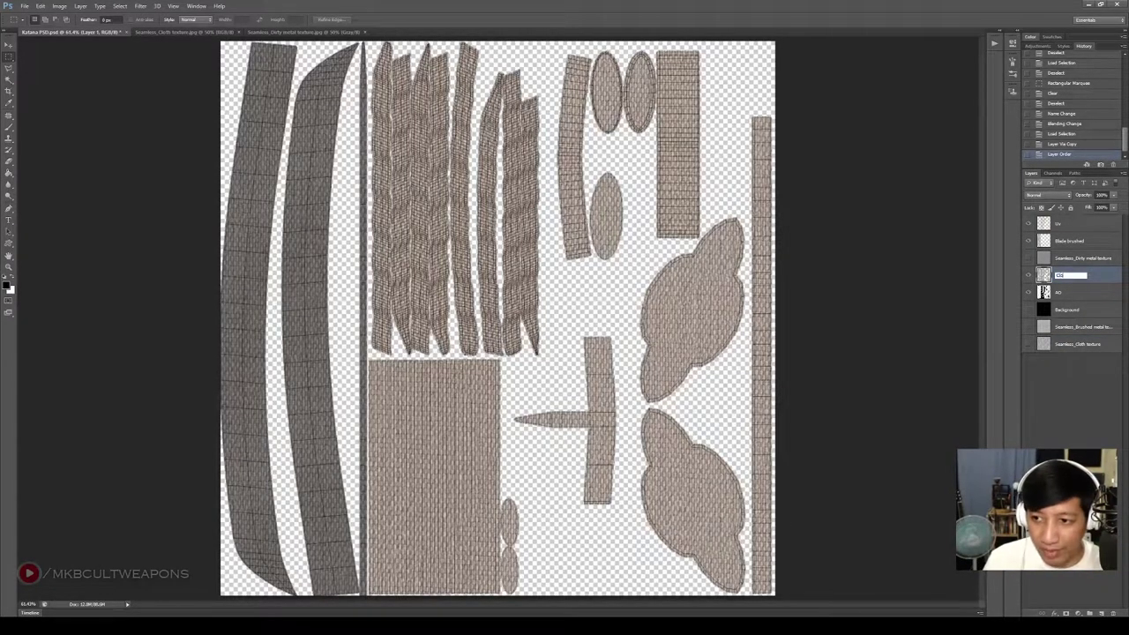
{"action": "type", "text": "th"}
{"action": "key", "text": "Return"}
{"action": "mouse_move", "coordinate": [1073, 261]}
{"action": "left_mouse_down"}
{"action": "mouse_move", "coordinate": [1073, 250]}
{"action": "mouse_move", "coordinate": [1073, 281]}
{"action": "left_mouse_up"}
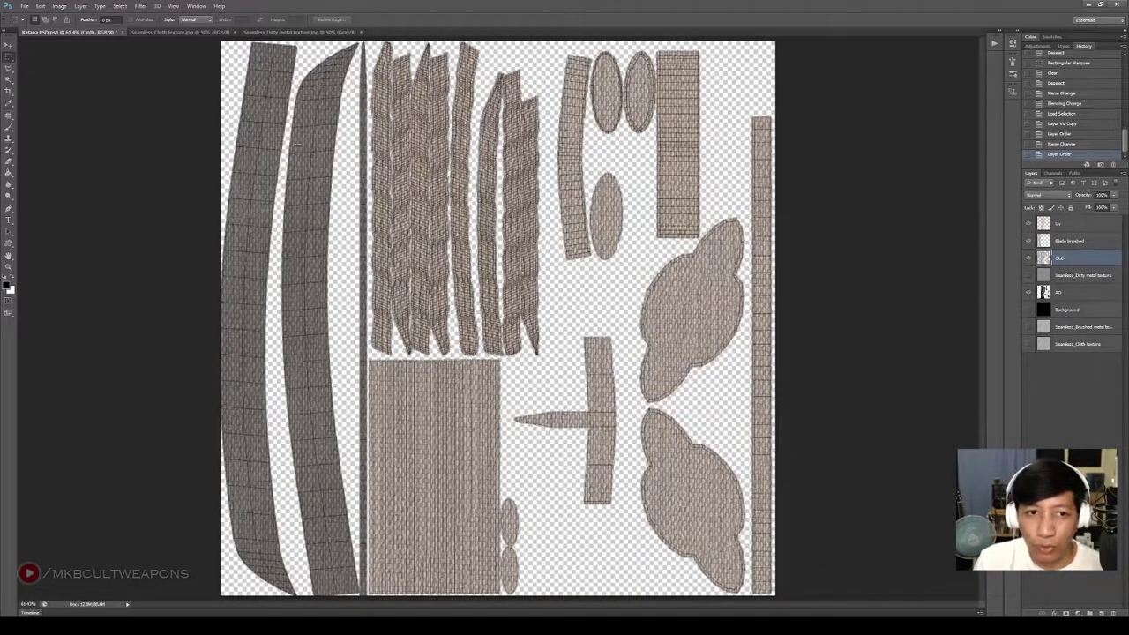
Clear the cloth texture from the blade strips on the Cloth layer and deselect
{"action": "left_click_drag", "start_coordinate": [206, 38], "coordinate": [367, 607]}
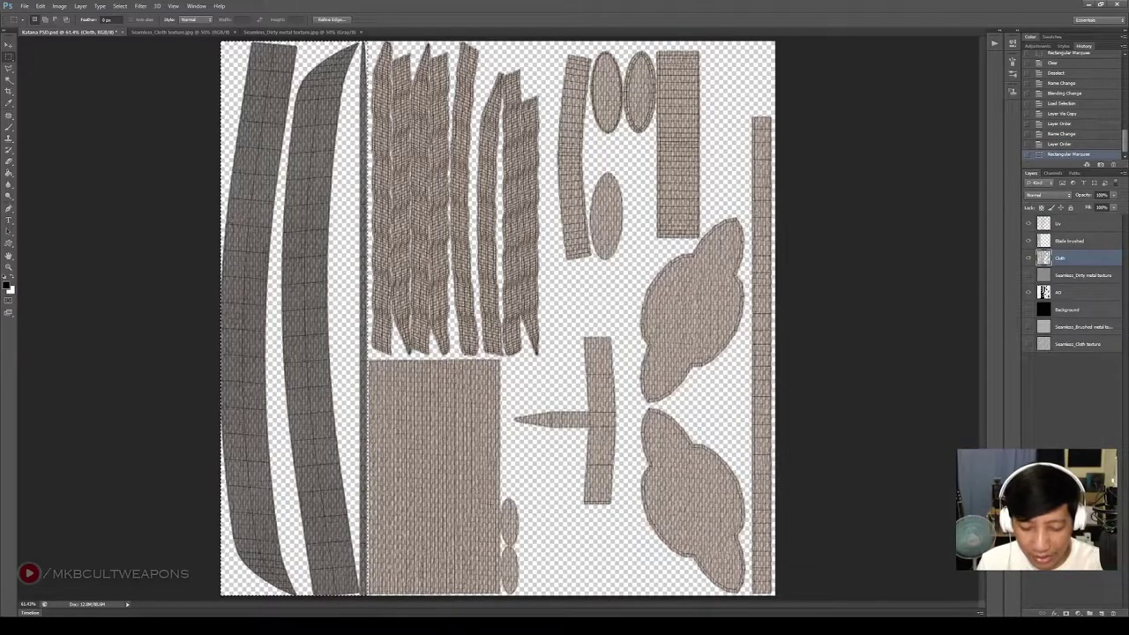
{"action": "key", "text": "Delete"}
{"action": "key", "text": "ctrl+d"}
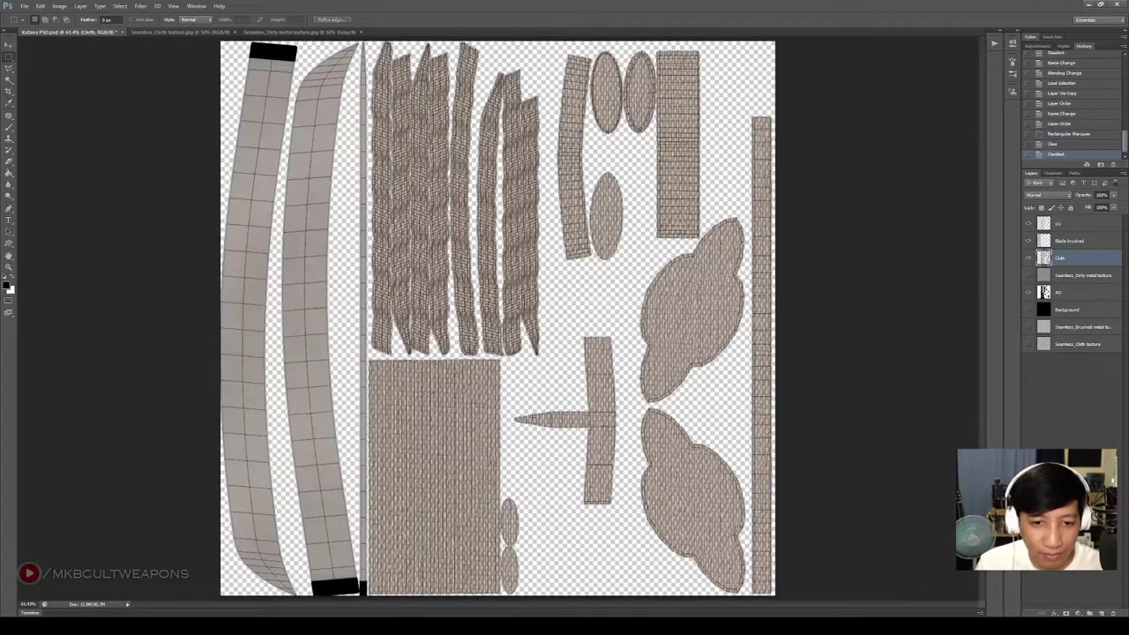
Clear the cloth texture from the parts below and to the right of the handle-wrap strips, keeping cloth only on those strips
{"action": "left_click_drag", "start_coordinate": [364, 357], "coordinate": [838, 600]}
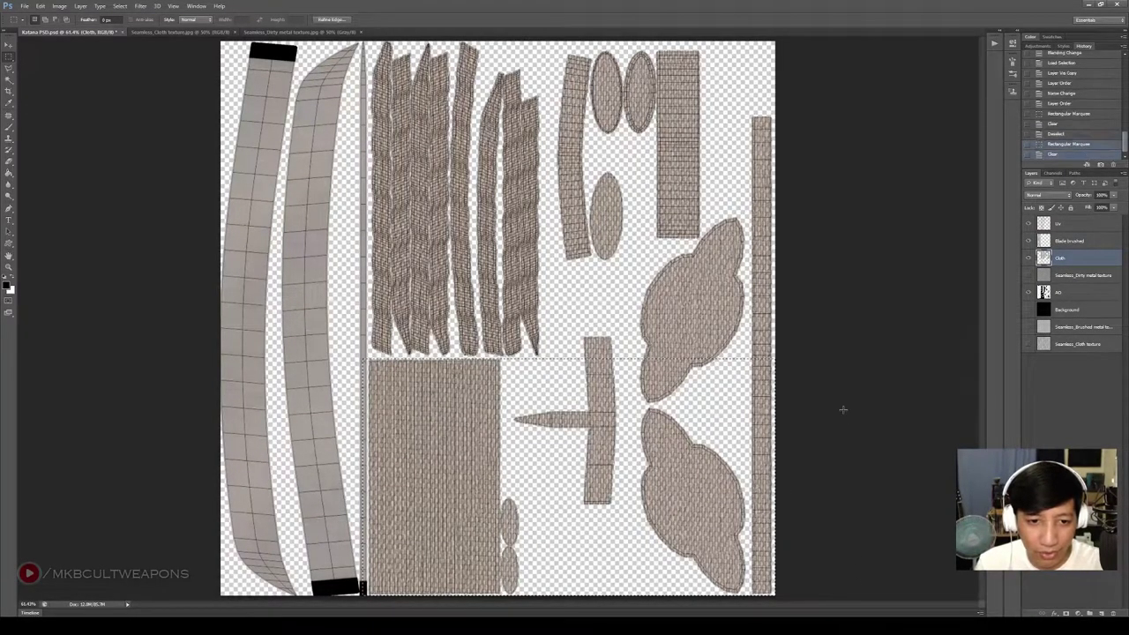
{"action": "key", "text": "Delete"}
{"action": "key", "text": "ctrl+d"}
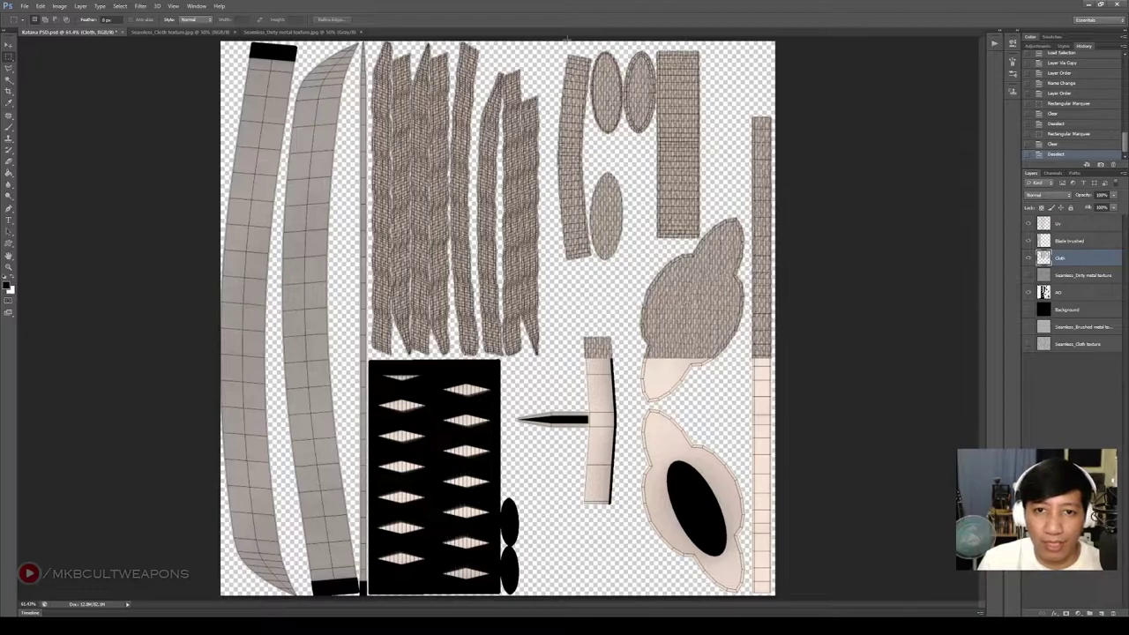
{"action": "left_click_drag", "start_coordinate": [553, 40], "coordinate": [832, 383]}
{"action": "key", "text": "Delete"}
{"action": "key", "text": "ctrl+d"}
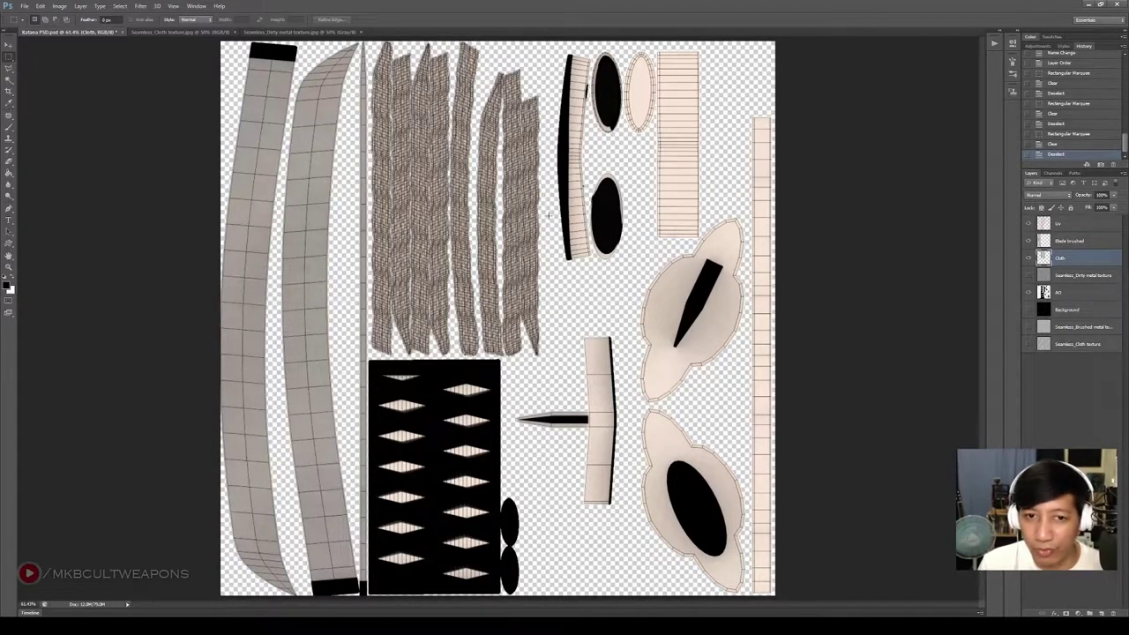
Show the Seamless_Dirty metal texture layer and outline the non-blade, non-cloth parts on it with the Polygonal Lasso
{"action": "left_click", "coordinate": [1080, 275]}
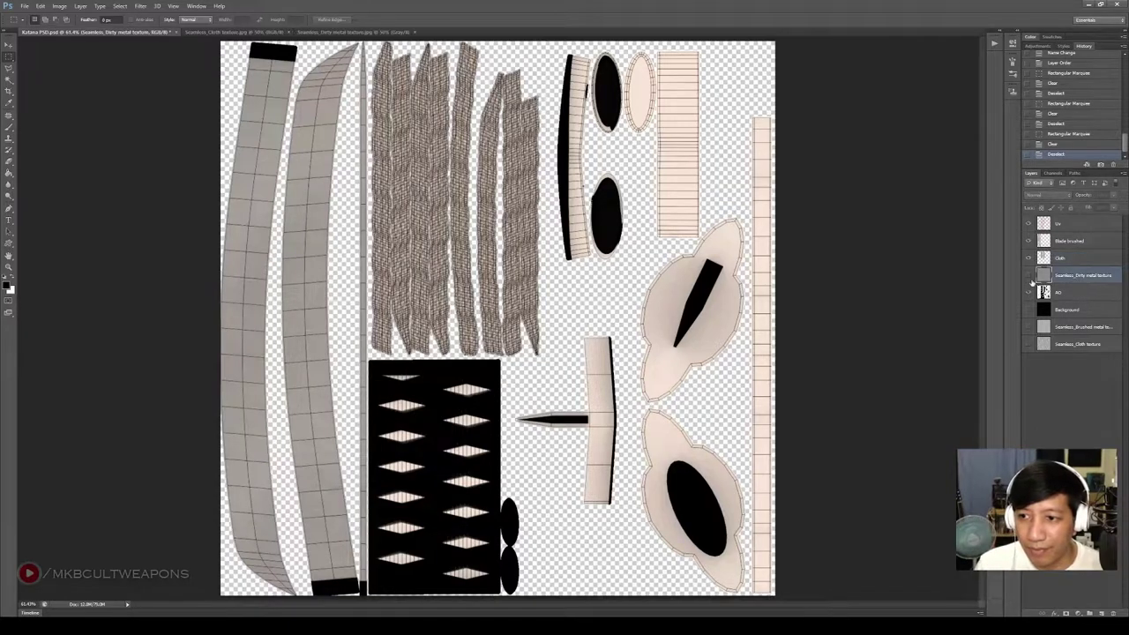
{"action": "left_click", "coordinate": [1028, 276]}
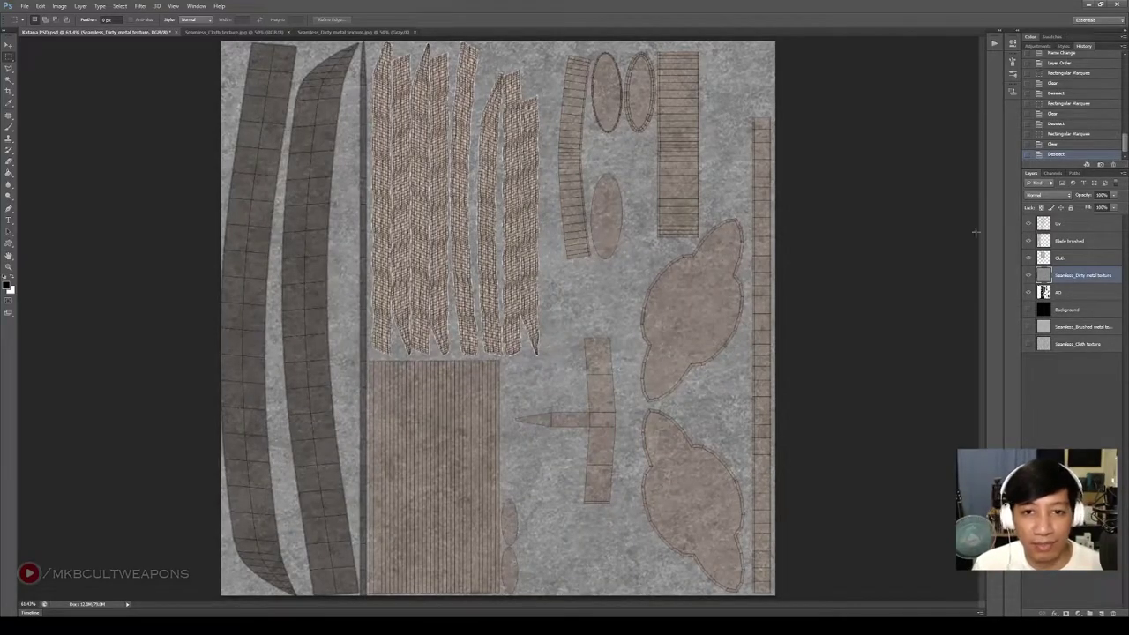
{"action": "left_click", "coordinate": [9, 67]}
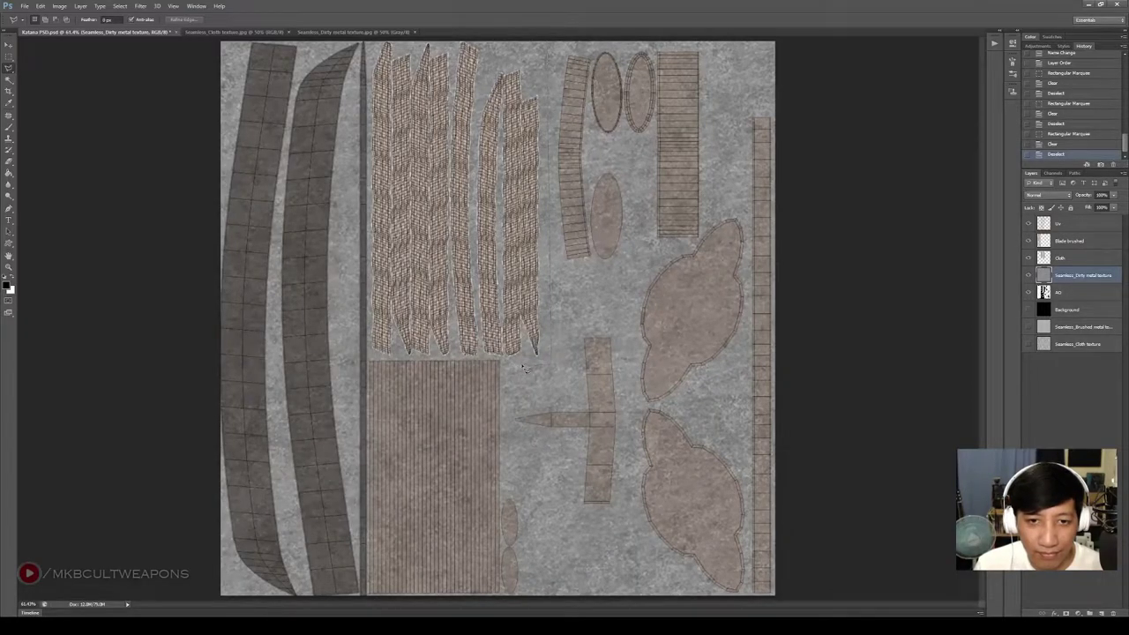
{"action": "left_click", "coordinate": [8, 70]}
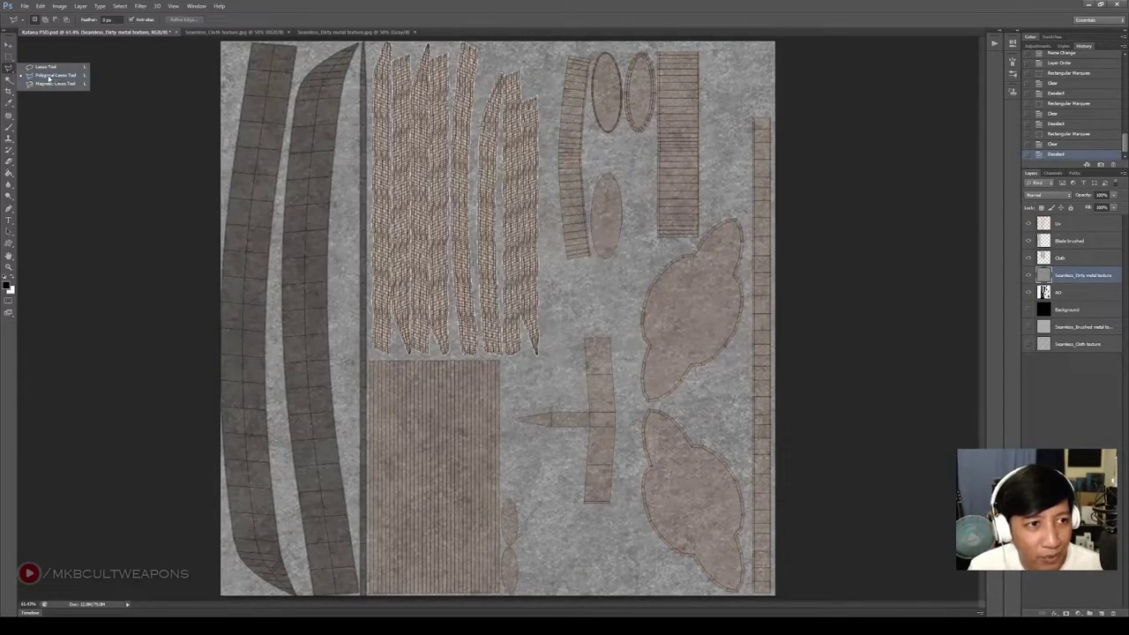
{"action": "left_click", "coordinate": [49, 76]}
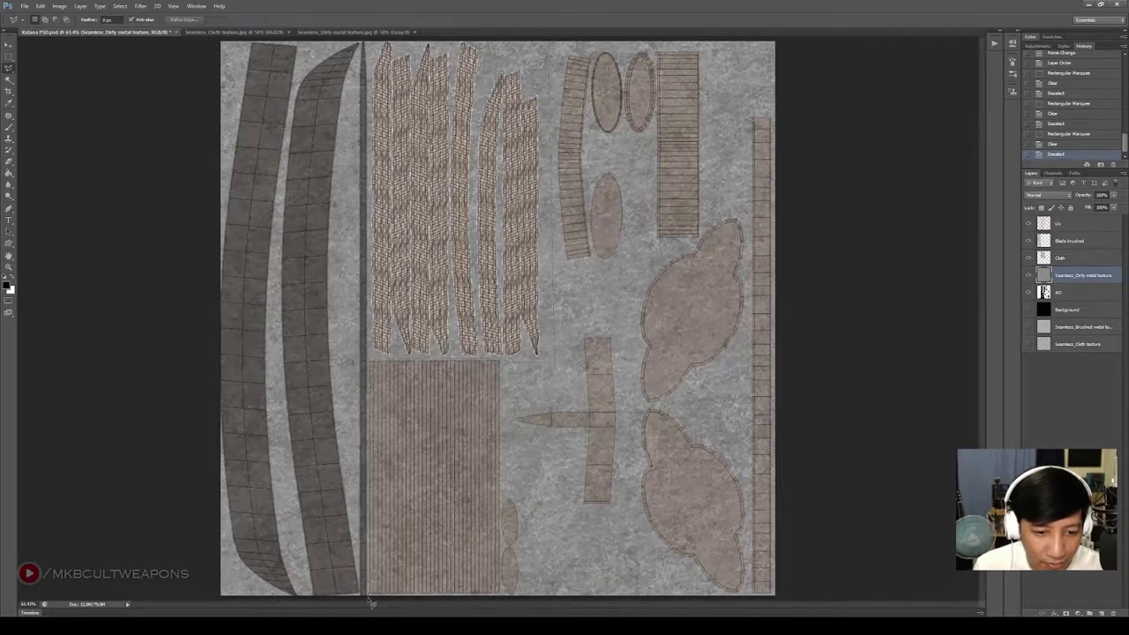
{"action": "left_click_drag", "start_coordinate": [371, 604], "coordinate": [794, 49]}
{"action": "double_click", "coordinate": [554, 49]}
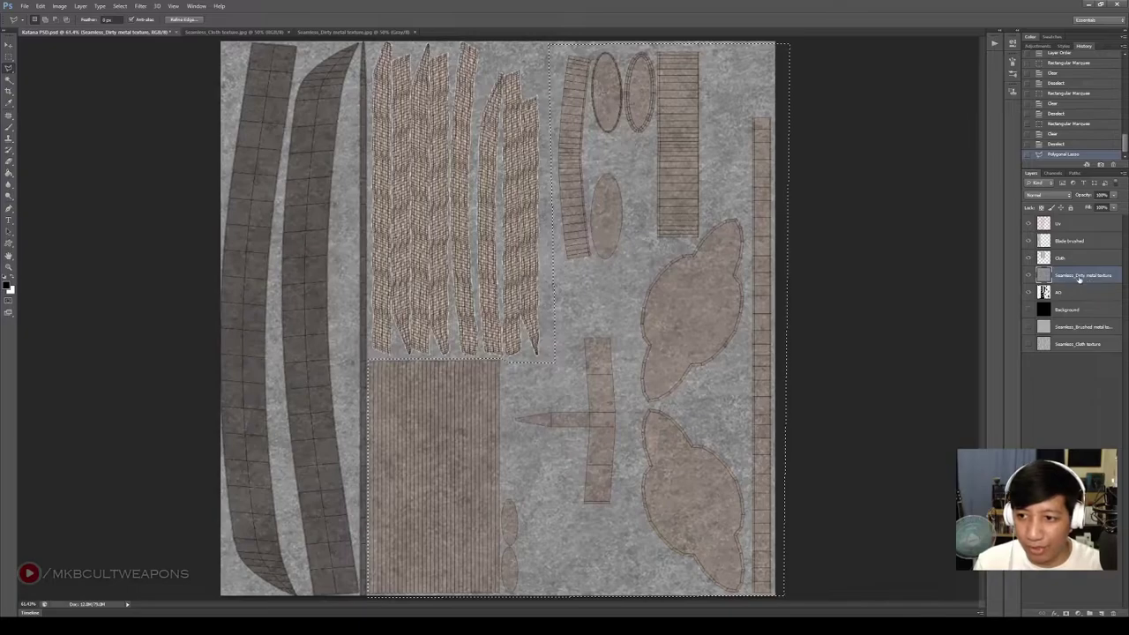
Copy the selected dirty metal area to a new layer, then hide the source texture layer and move it to the bottom of the stack
{"action": "key", "text": "ctrl+j"}
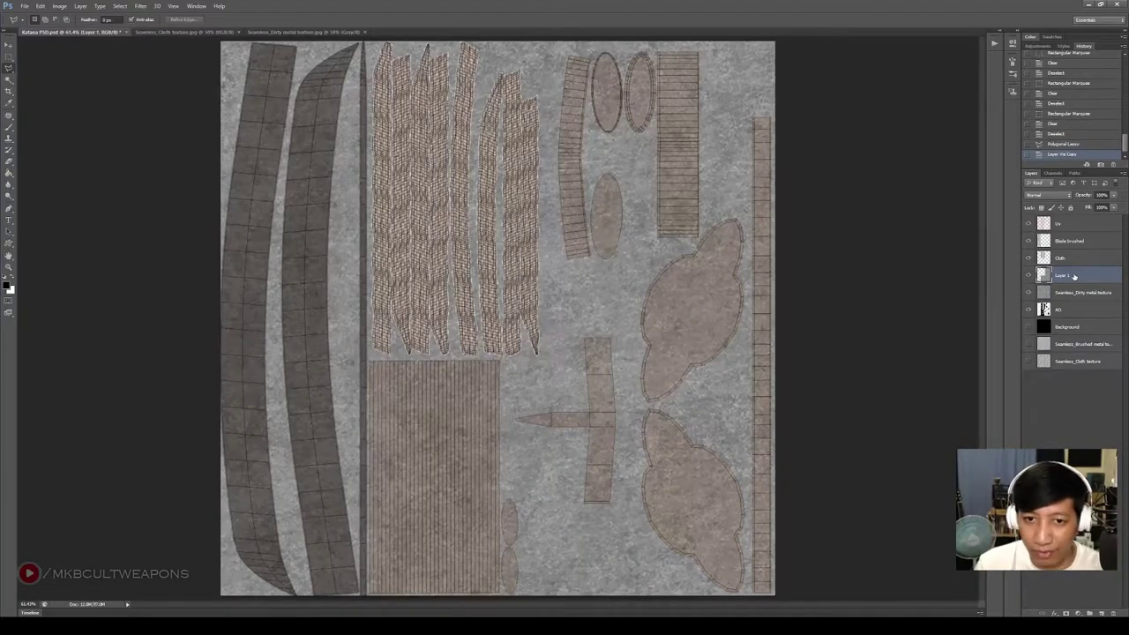
{"action": "left_click", "coordinate": [1028, 292]}
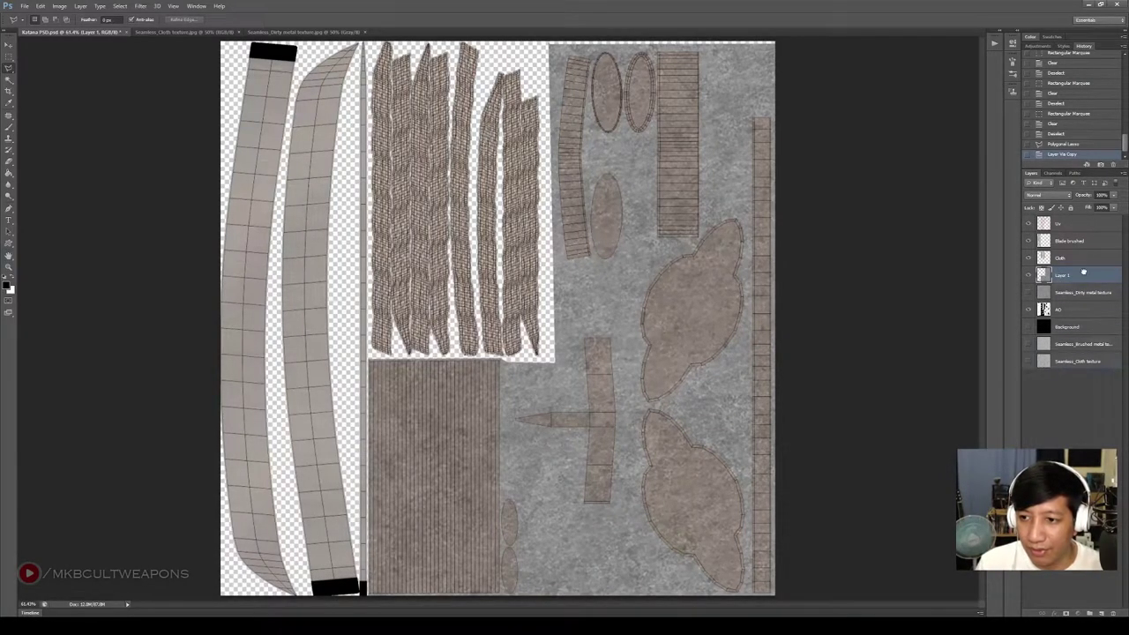
{"action": "left_click_drag", "start_coordinate": [1074, 297], "coordinate": [1067, 377]}
Rename the copied metal layer as Dirty metal
{"action": "left_click", "coordinate": [1067, 279]}
{"action": "double_click", "coordinate": [1065, 276]}
{"action": "type", "text": "B"}
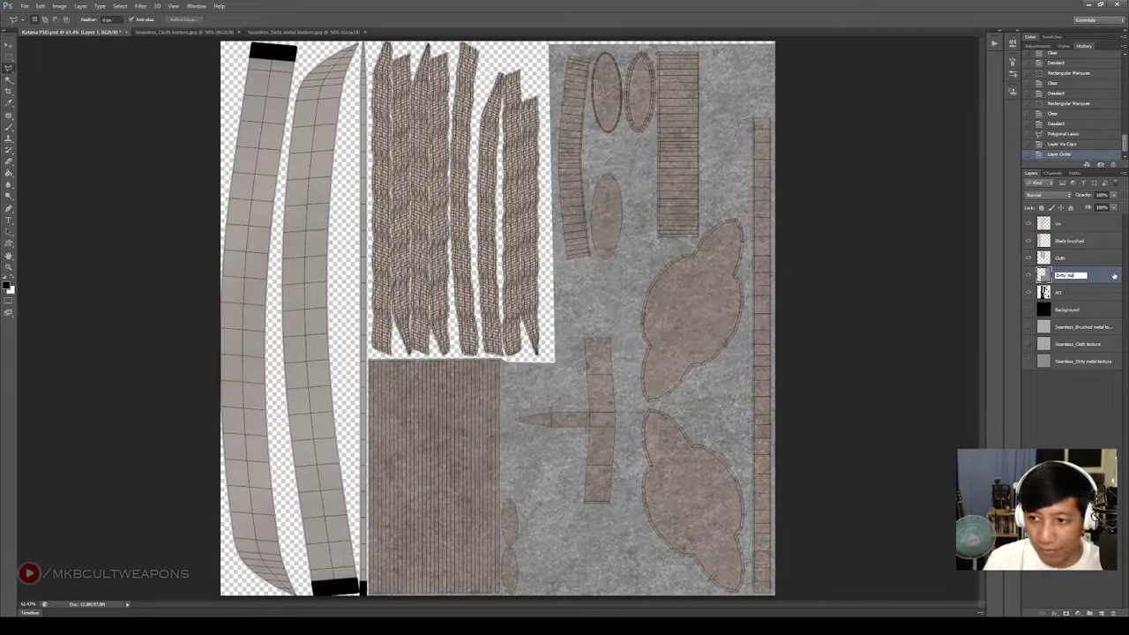
{"action": "key", "text": "Return"}
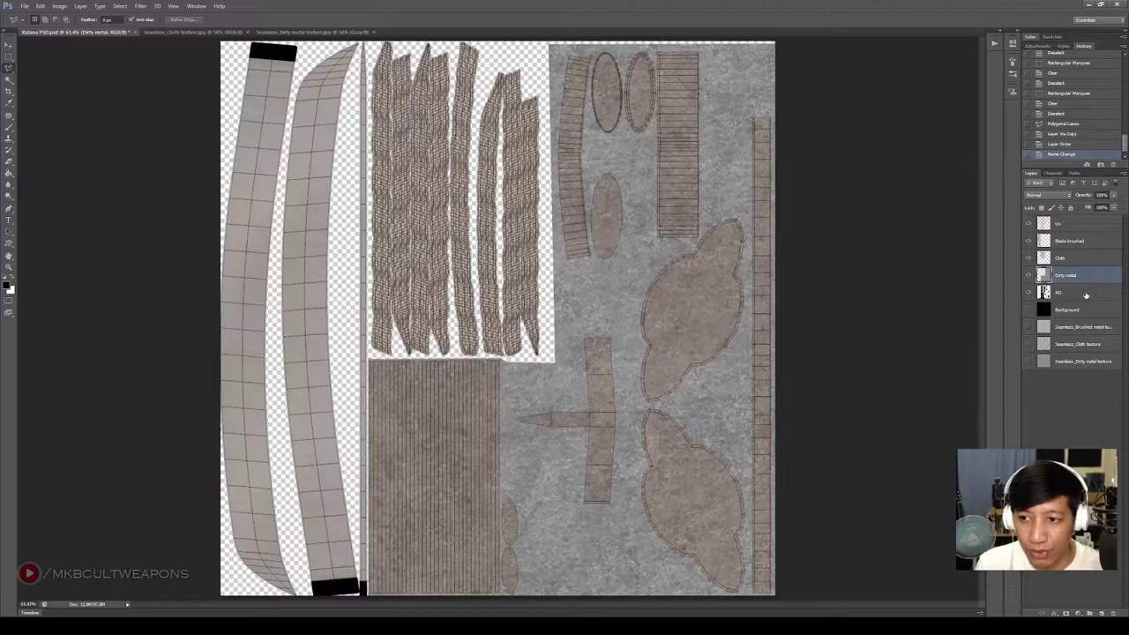
Load the AO layer's outline as a selection and copy that area of the Dirty metal layer to a new layer
{"action": "left_click", "coordinate": [1076, 295]}
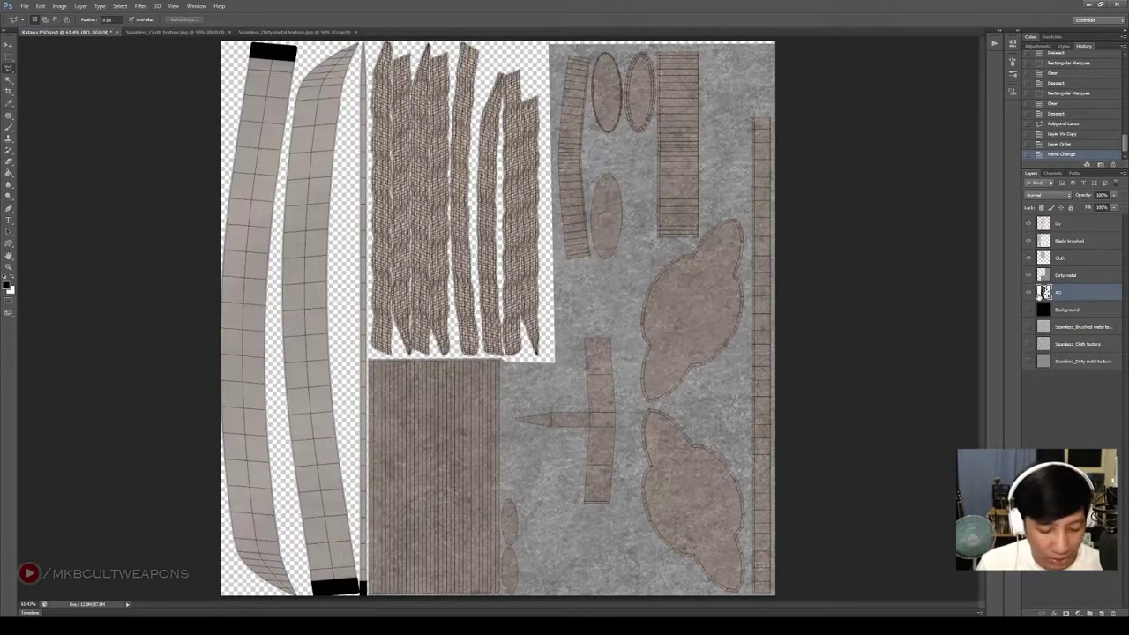
{"action": "left_click", "coordinate": [1044, 292], "text": "ctrl"}
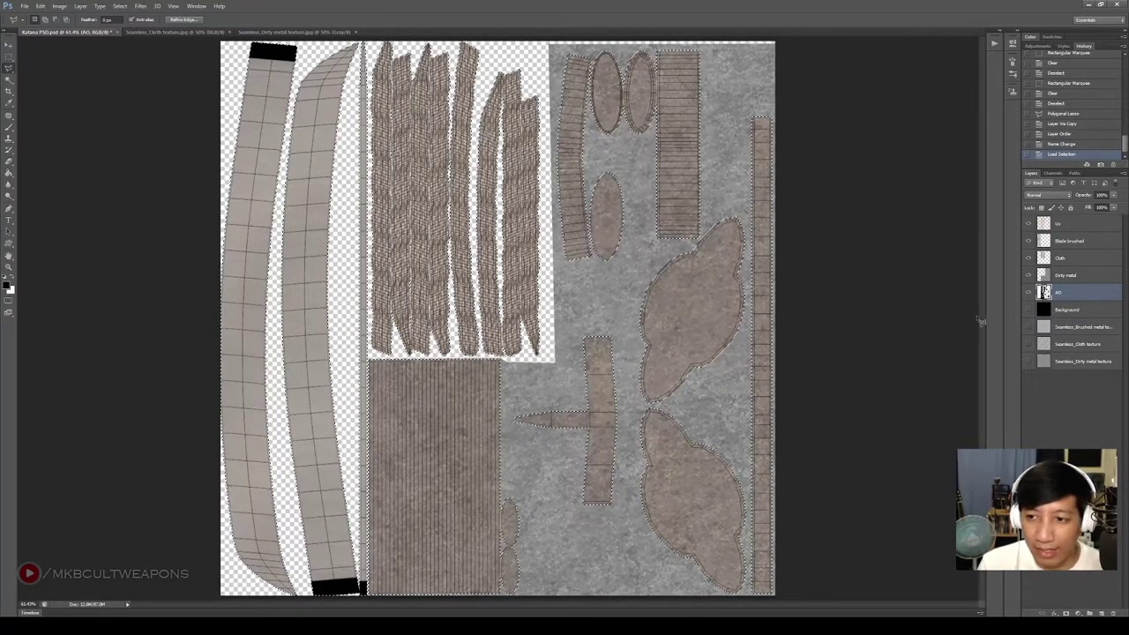
{"action": "left_click", "coordinate": [1086, 276]}
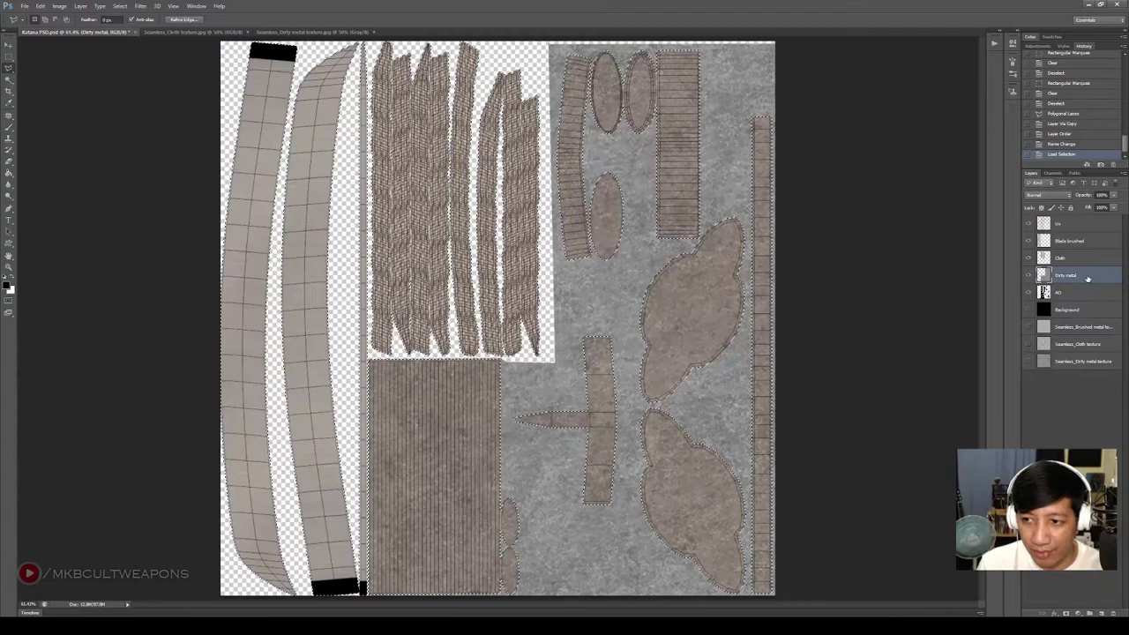
{"action": "key", "text": "ctrl+j"}
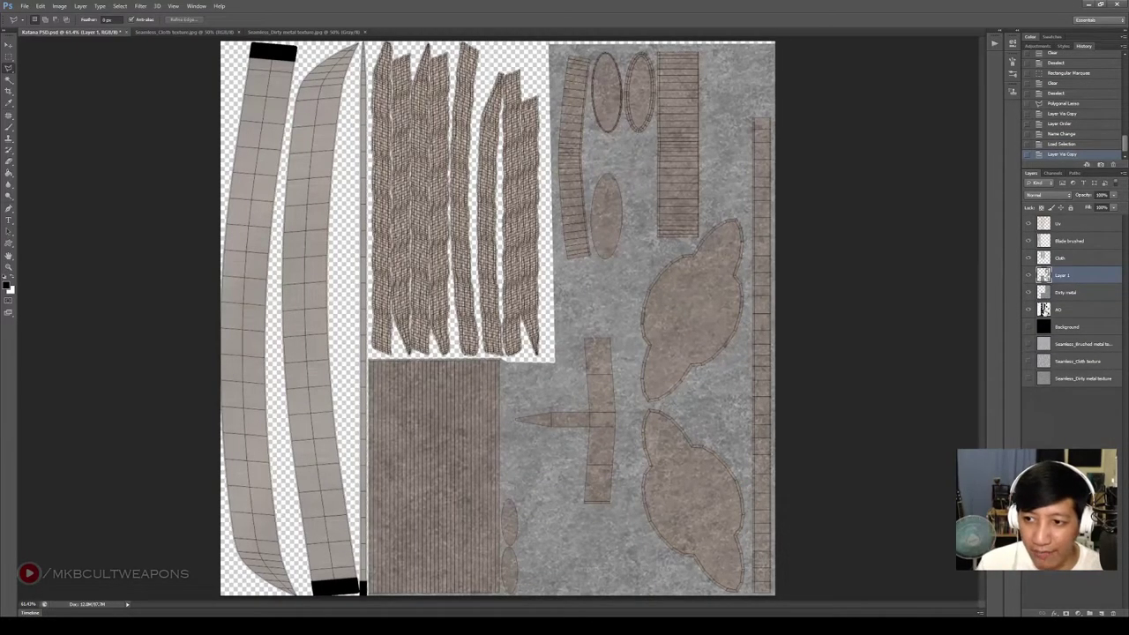
Delete the uncut Dirty metal layer and rename the outline-cut copy as Dirty metal
{"action": "double_click", "coordinate": [1069, 293]}
{"action": "key", "text": "Escape"}
{"action": "key", "text": "Delete"}
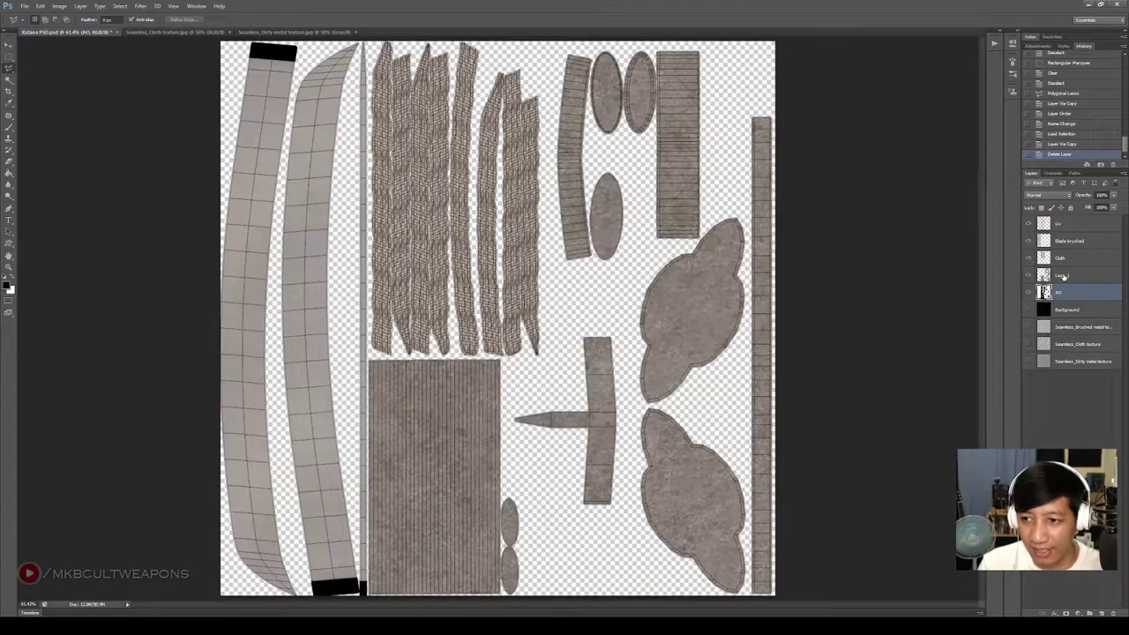
{"action": "double_click", "coordinate": [1063, 275]}
{"action": "key", "text": "ctrl+v"}
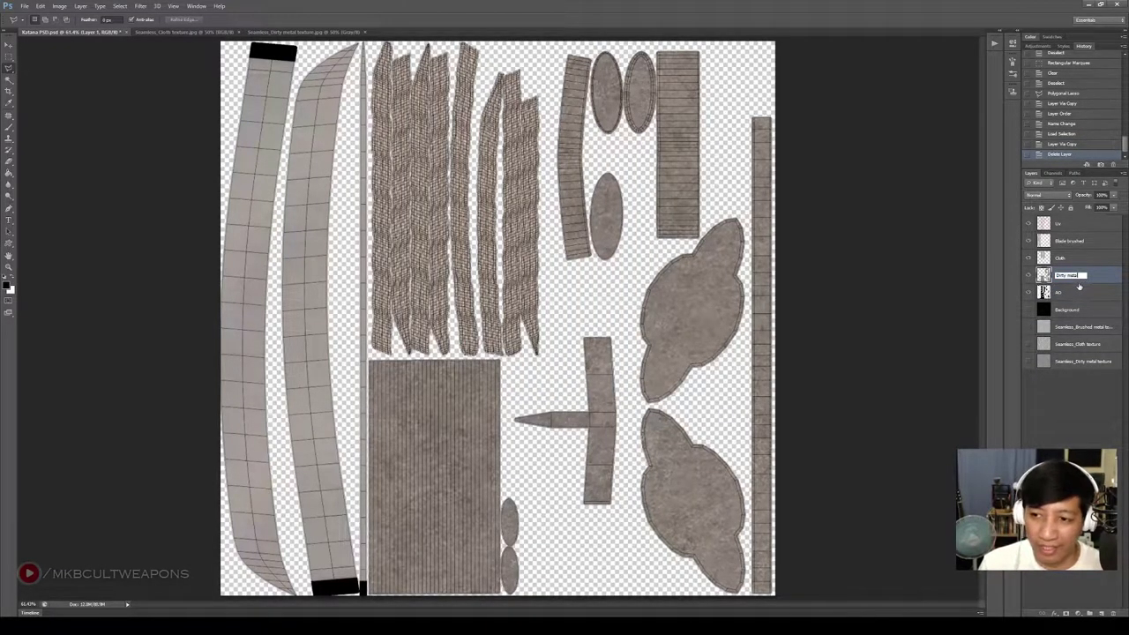
{"action": "left_click", "coordinate": [1074, 292]}
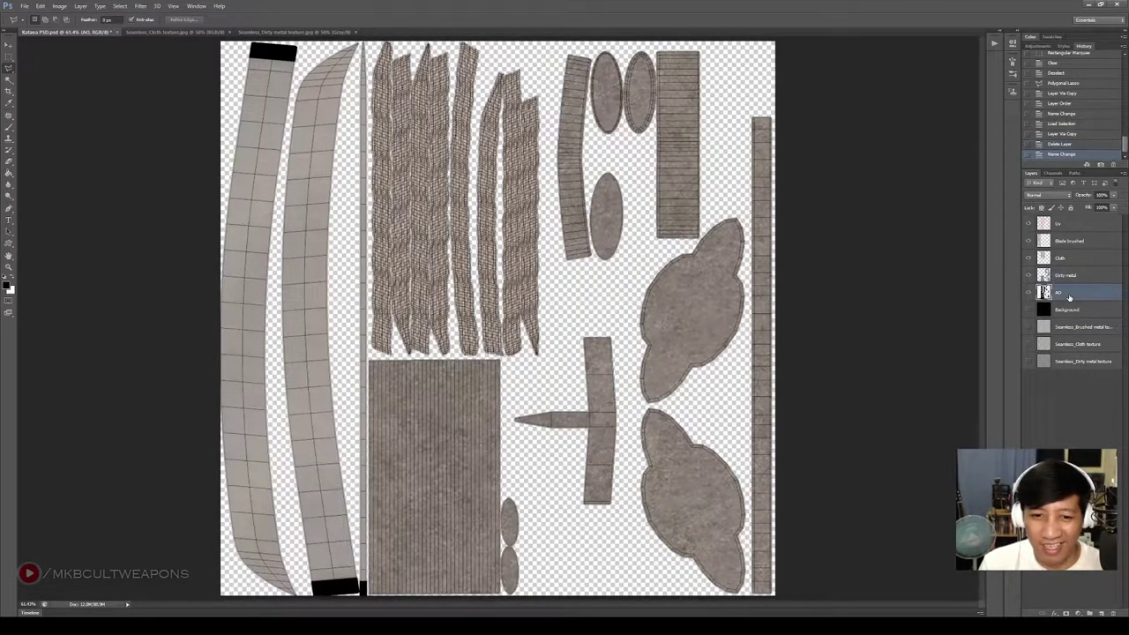
Set the blend mode of both the Dirty metal and Cloth layers to Multiply
{"action": "left_click", "coordinate": [1074, 275]}
{"action": "left_click", "coordinate": [1047, 195]}
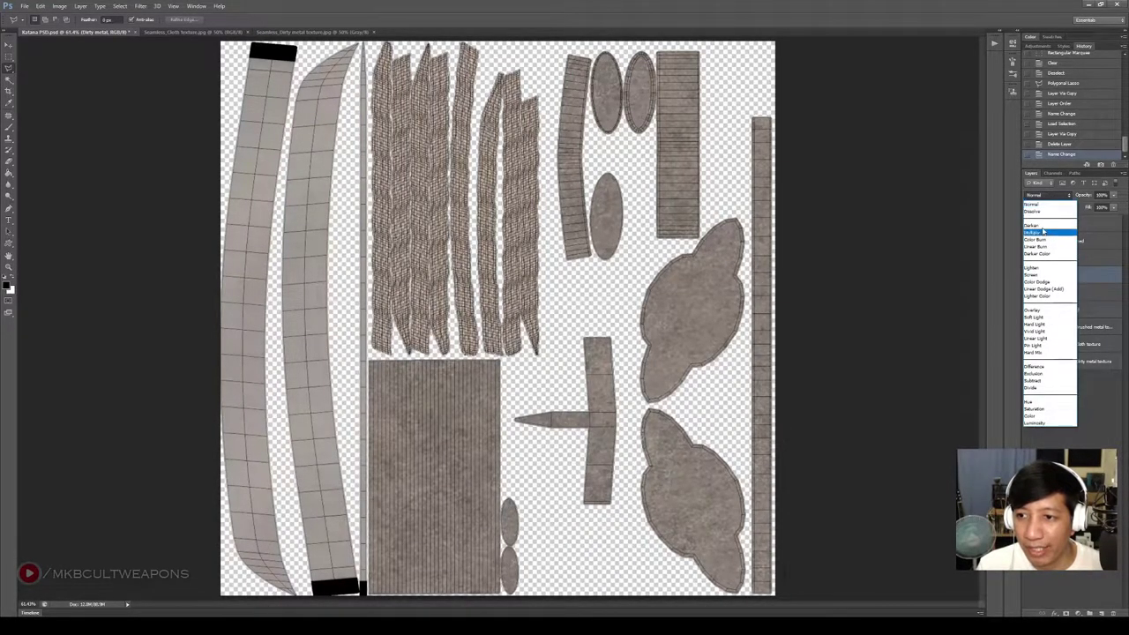
{"action": "left_click", "coordinate": [1043, 232]}
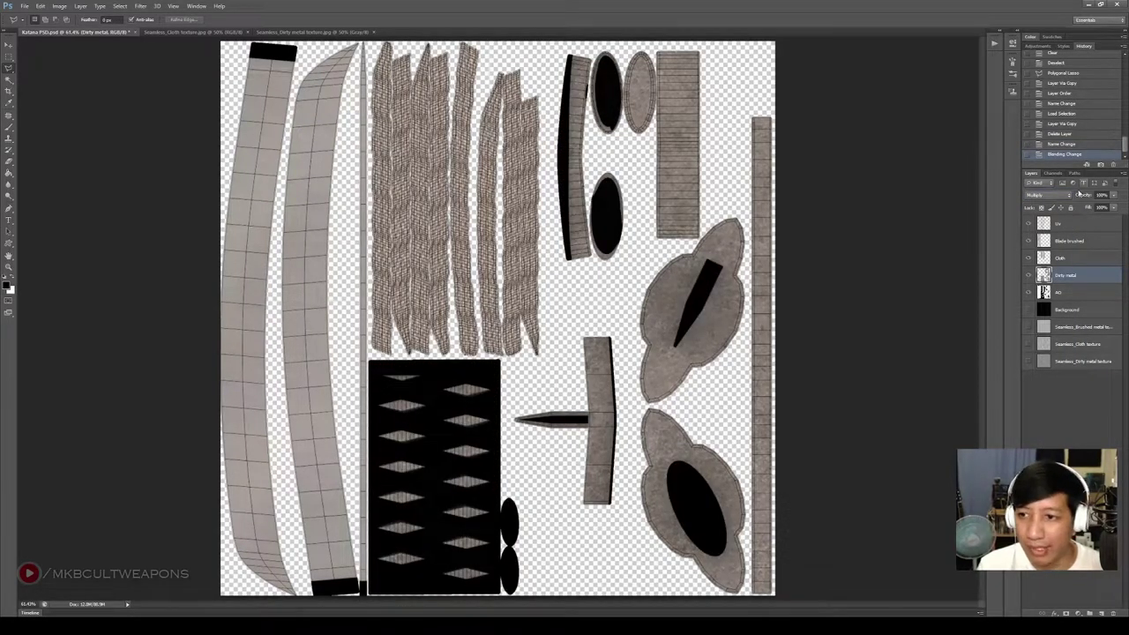
{"action": "left_click", "coordinate": [1068, 259]}
{"action": "left_click", "coordinate": [1058, 195]}
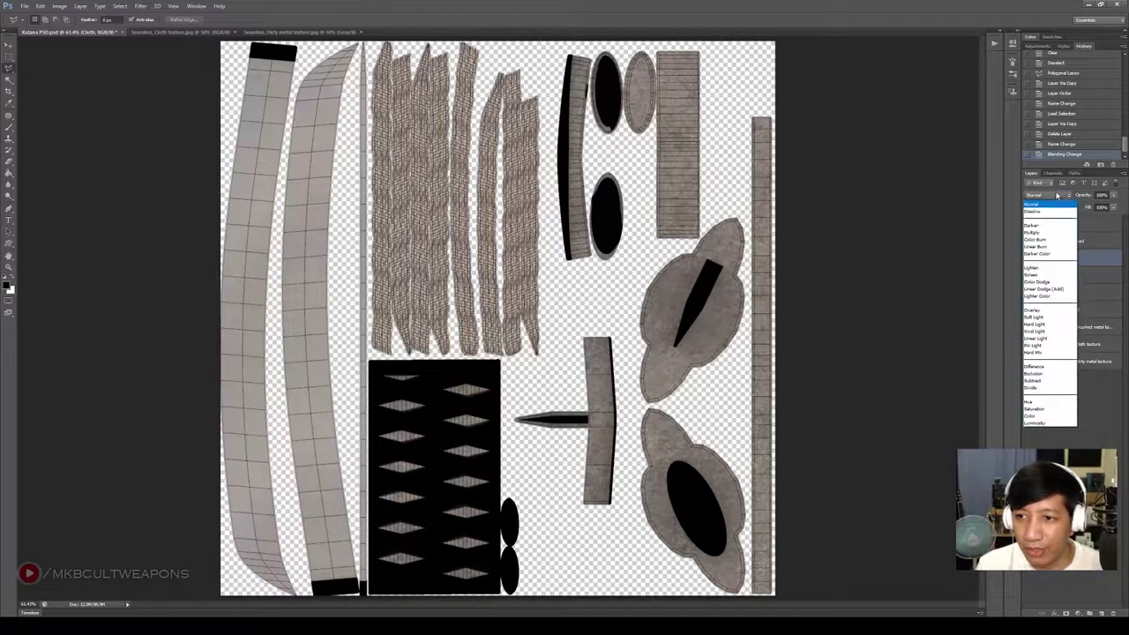
{"action": "left_click", "coordinate": [1041, 233]}
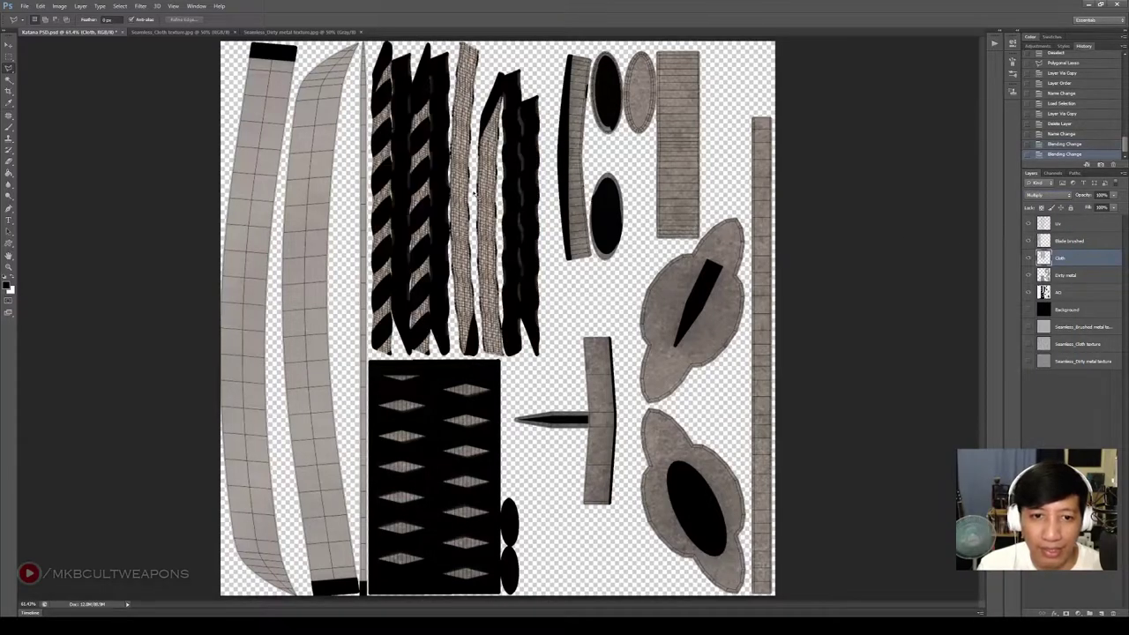
Hide the UV overlay layer and show the black Background layer
{"action": "left_click", "coordinate": [1027, 224]}
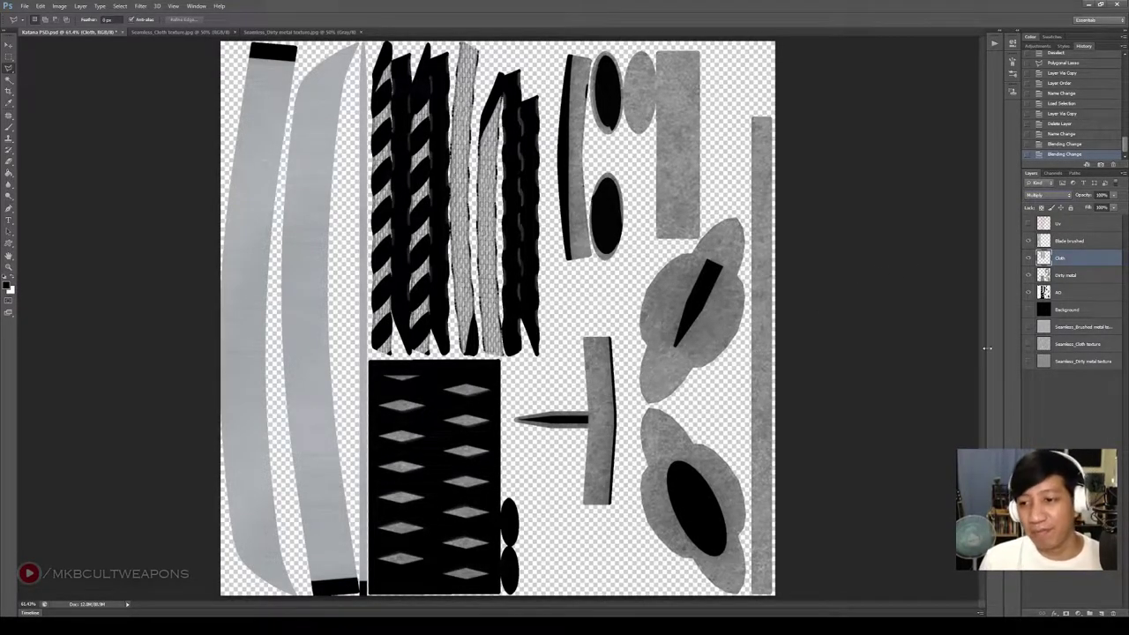
{"action": "left_click", "coordinate": [1029, 309]}
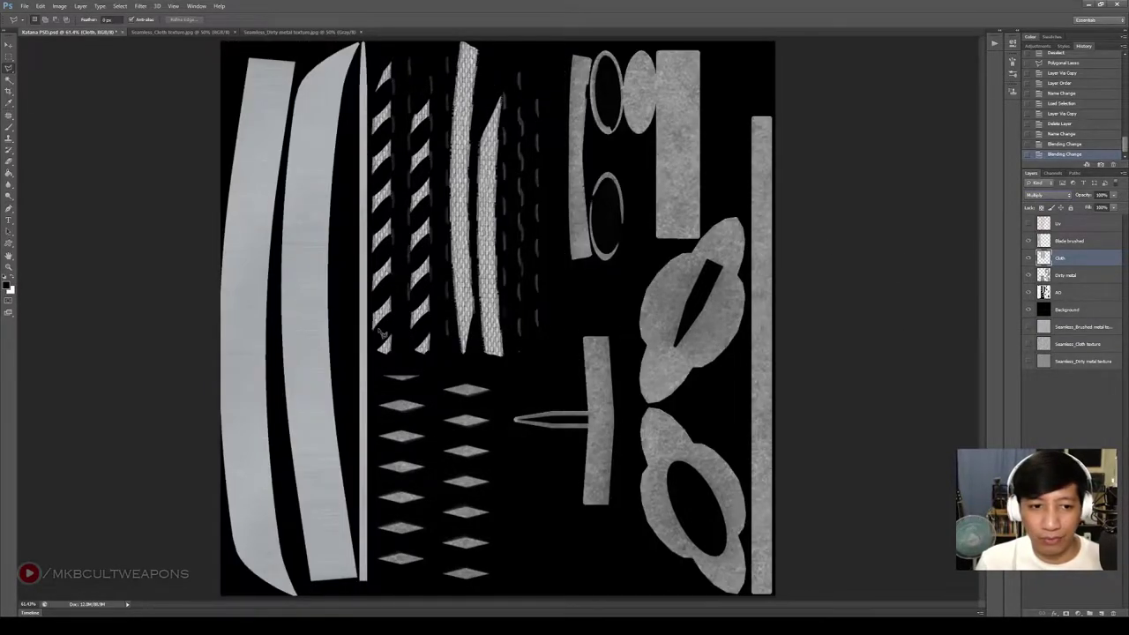
Save a JPEG copy of the texture in the Textures folder as Katana Diffuse_Plain
{"action": "left_click", "coordinate": [26, 6]}
{"action": "left_click", "coordinate": [40, 115]}
{"action": "left_click", "coordinate": [545, 297]}
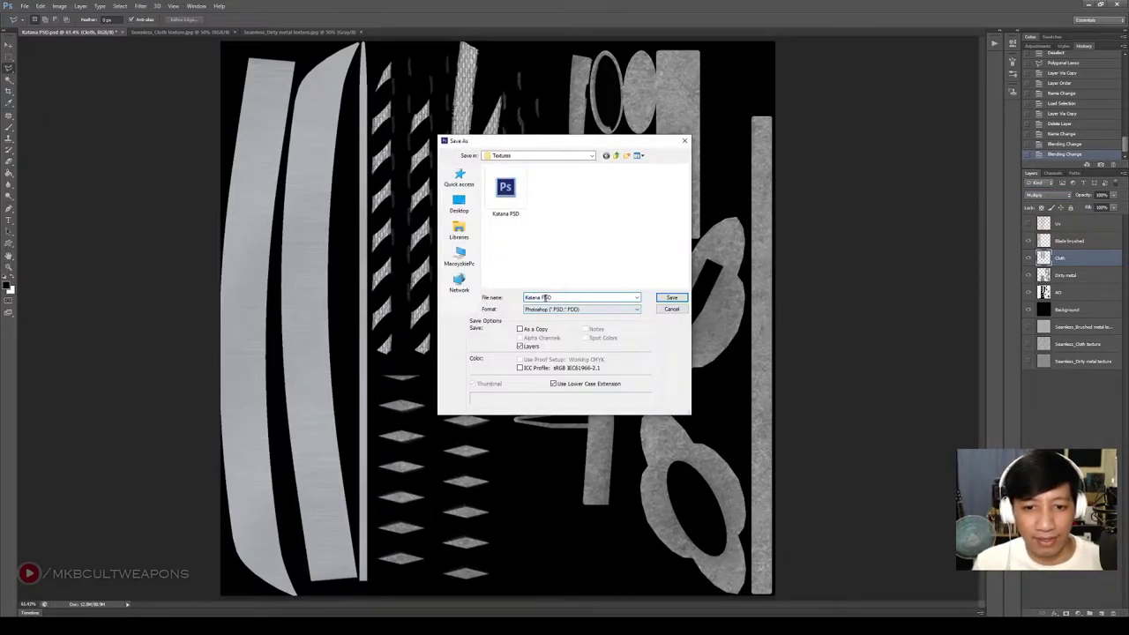
{"action": "left_click", "coordinate": [552, 310]}
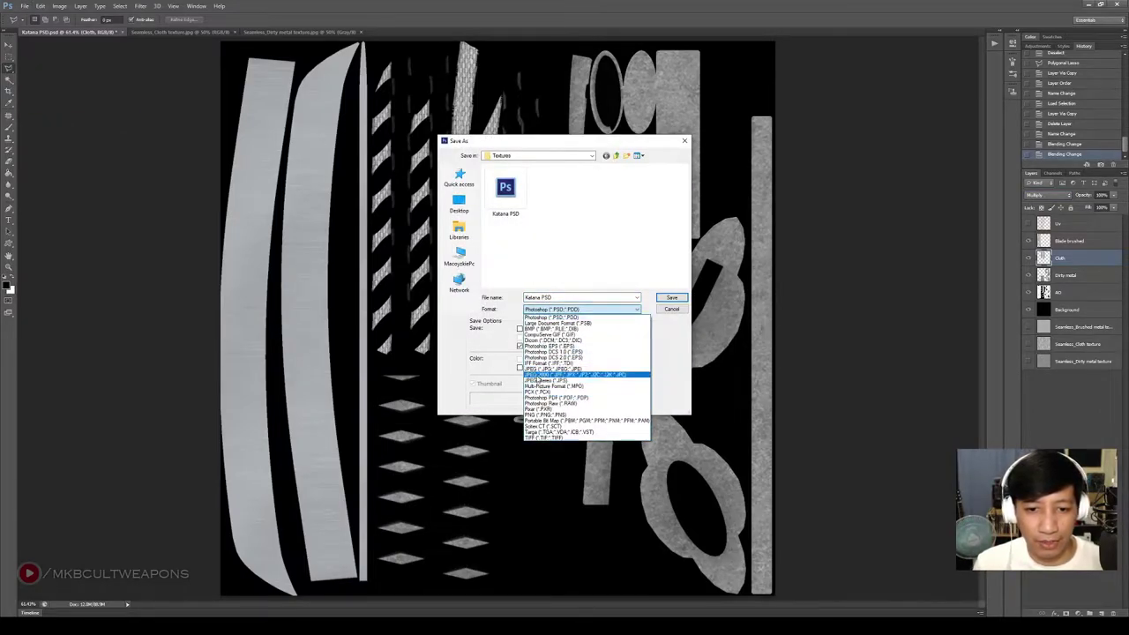
{"action": "left_click", "coordinate": [537, 370]}
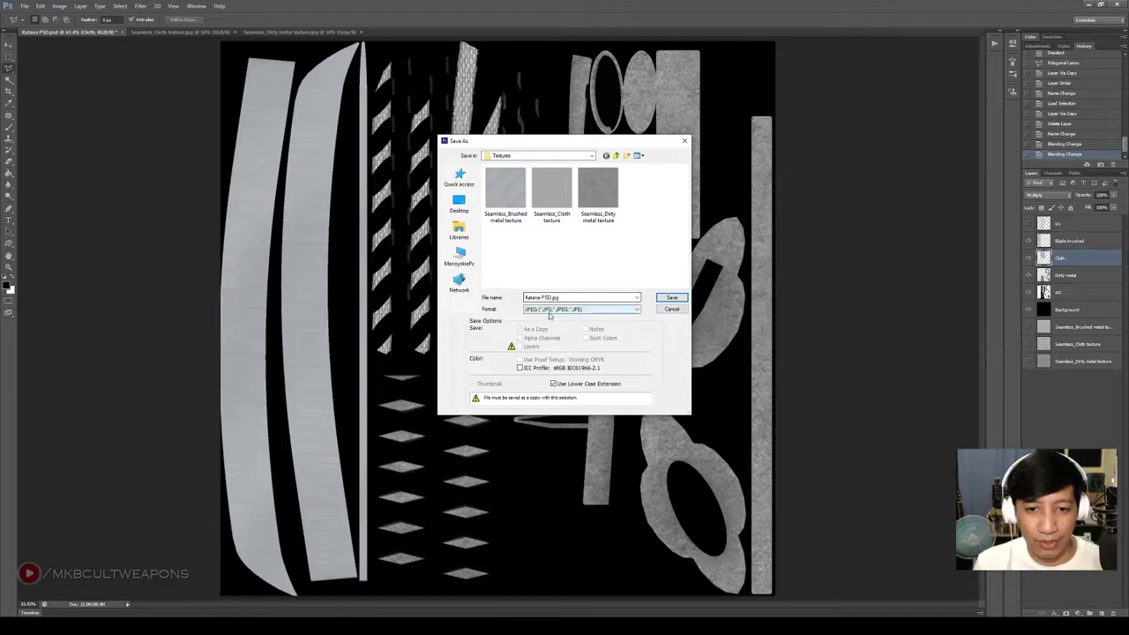
{"action": "left_click", "coordinate": [565, 297]}
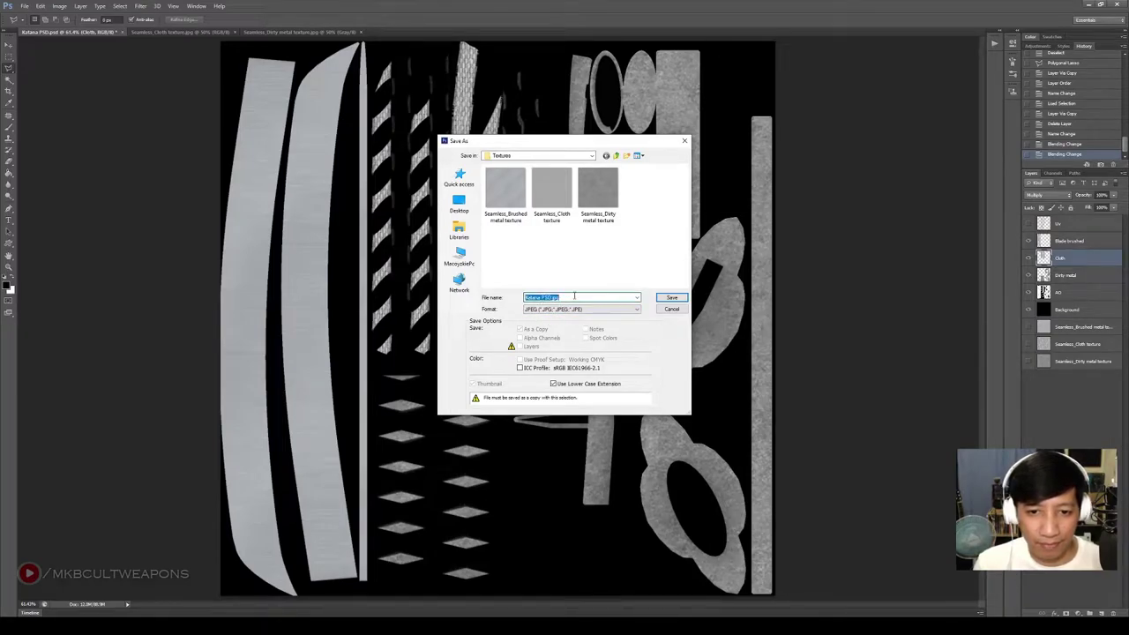
{"action": "left_click", "coordinate": [556, 298]}
{"action": "left_click_drag", "start_coordinate": [542, 297], "coordinate": [586, 296]}
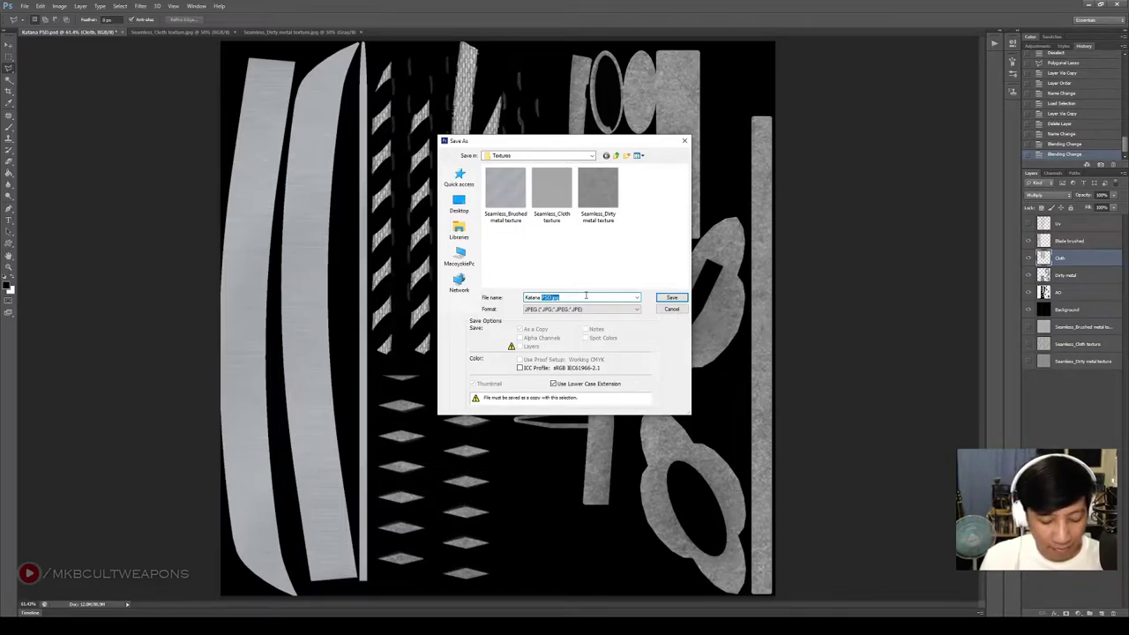
{"action": "type", "text": "Diffuse_Plain"}
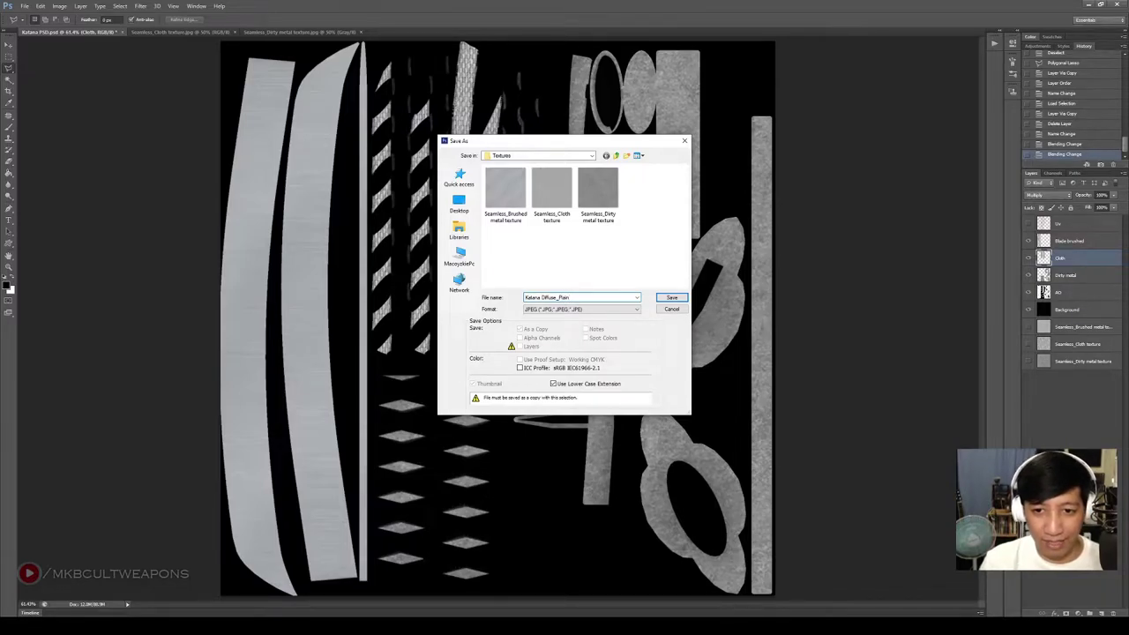
{"action": "key", "text": "Return"}
{"action": "left_click", "coordinate": [350, 81]}
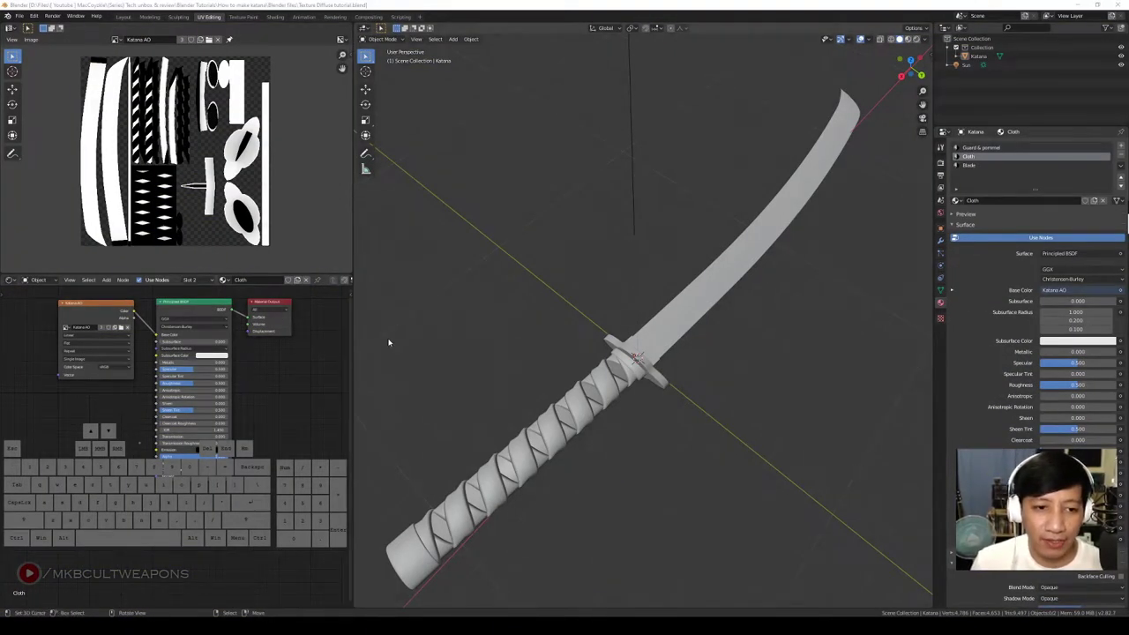
In Blender, load Katana Diffuse_Plain.jpg from the Textures folder into the Guard & pommel material's image texture and switch the viewport to Rendered shading
{"action": "left_click_drag", "start_coordinate": [754, 306], "coordinate": [708, 335]}
{"action": "scroll", "coordinate": [723, 357], "scroll_direction": "up", "scroll_amount": 3}
{"action": "left_click_drag", "start_coordinate": [739, 380], "coordinate": [737, 349]}
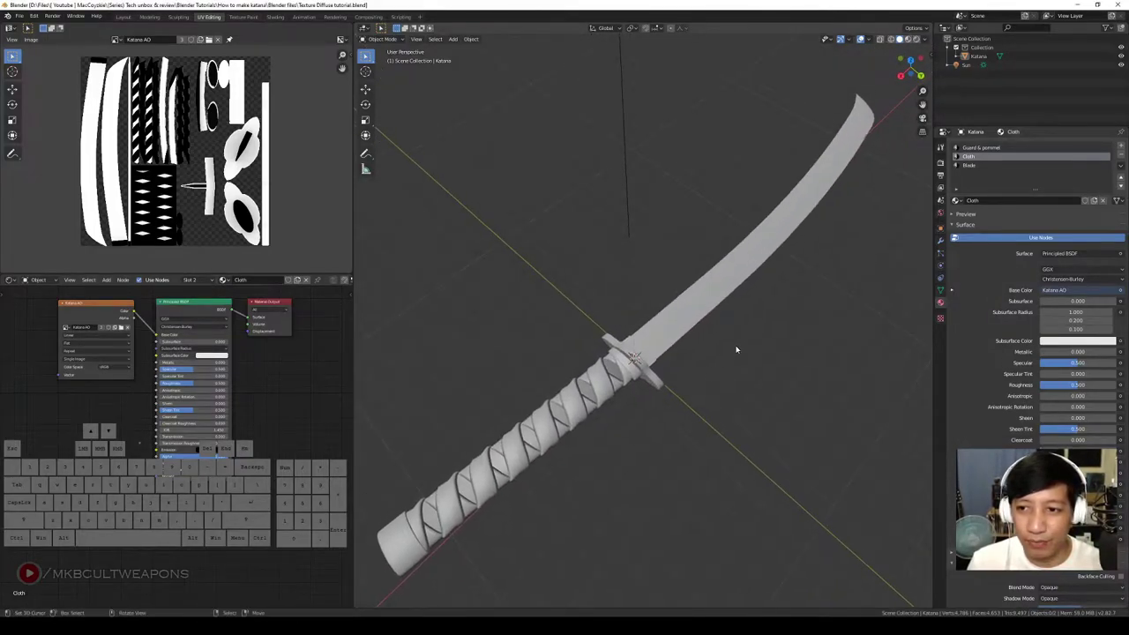
{"action": "left_click", "coordinate": [980, 148]}
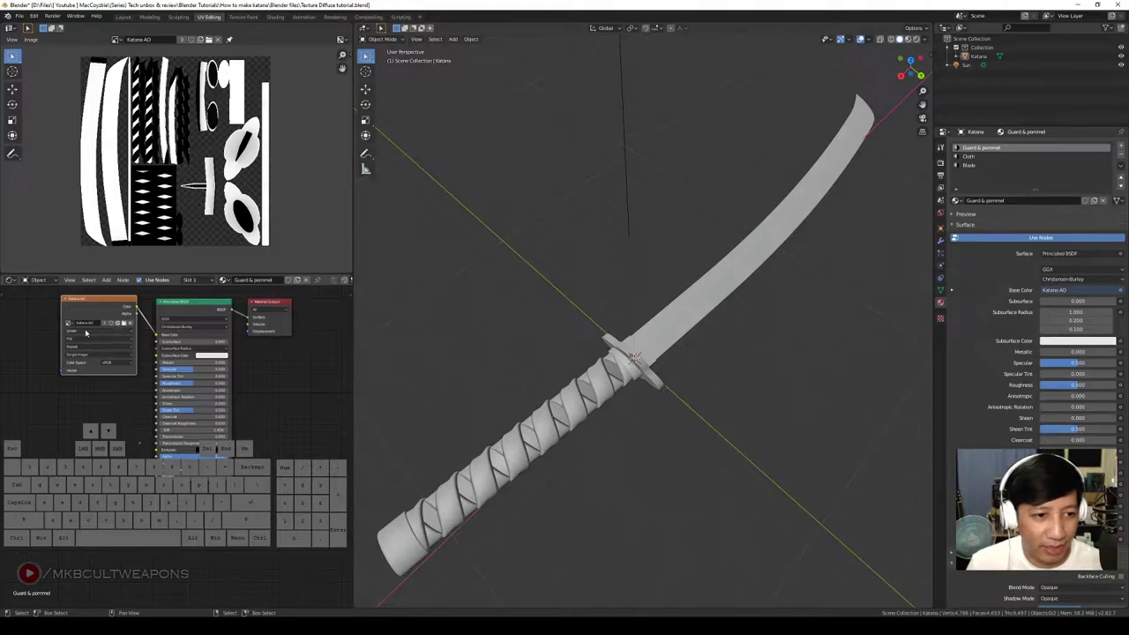
{"action": "left_click", "coordinate": [129, 325]}
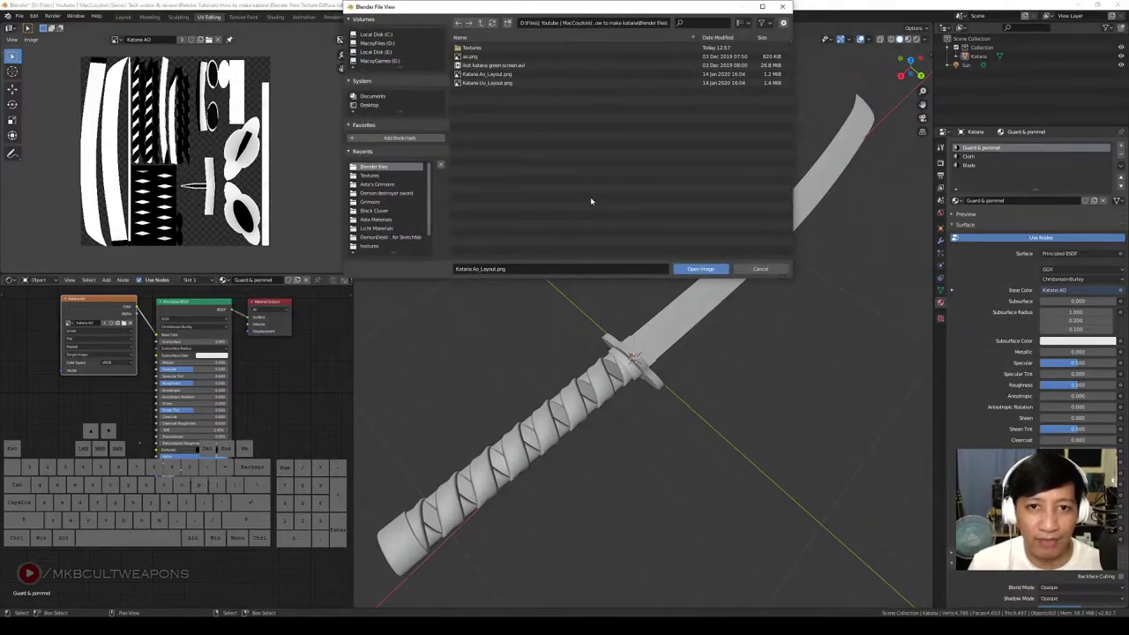
{"action": "double_click", "coordinate": [468, 48]}
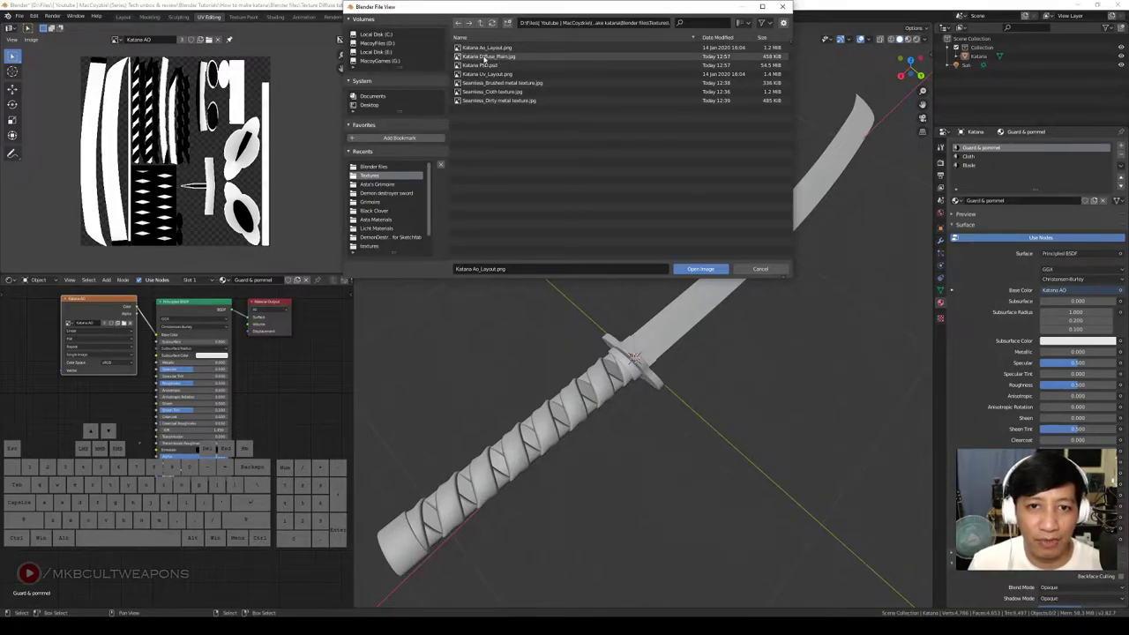
{"action": "double_click", "coordinate": [483, 56]}
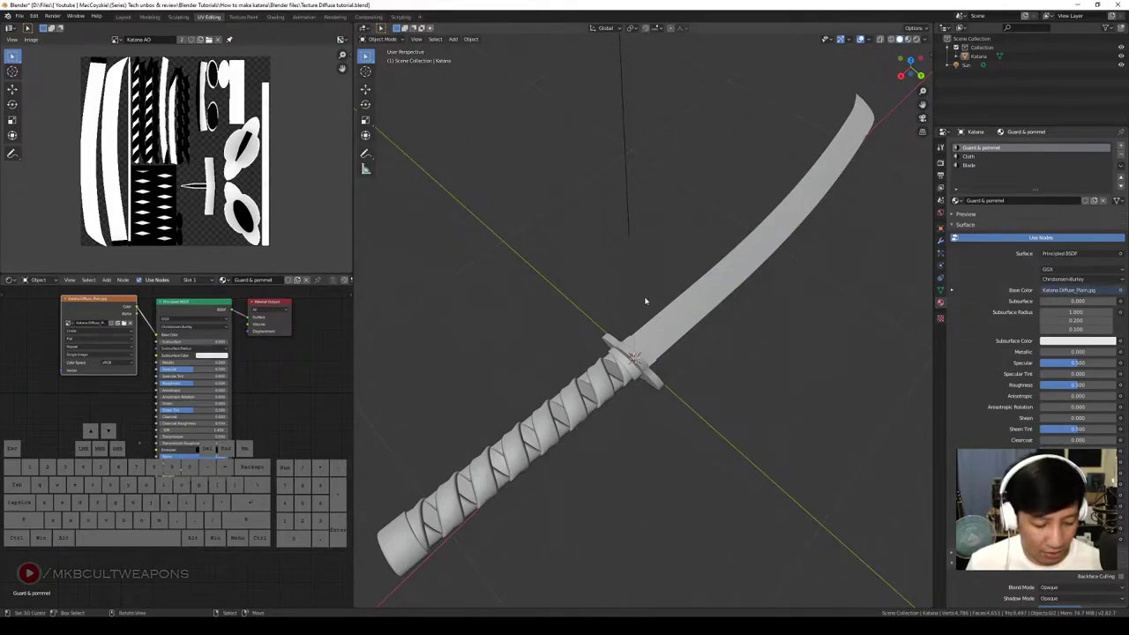
{"action": "key", "text": "z"}
{"action": "left_click", "coordinate": [651, 248]}
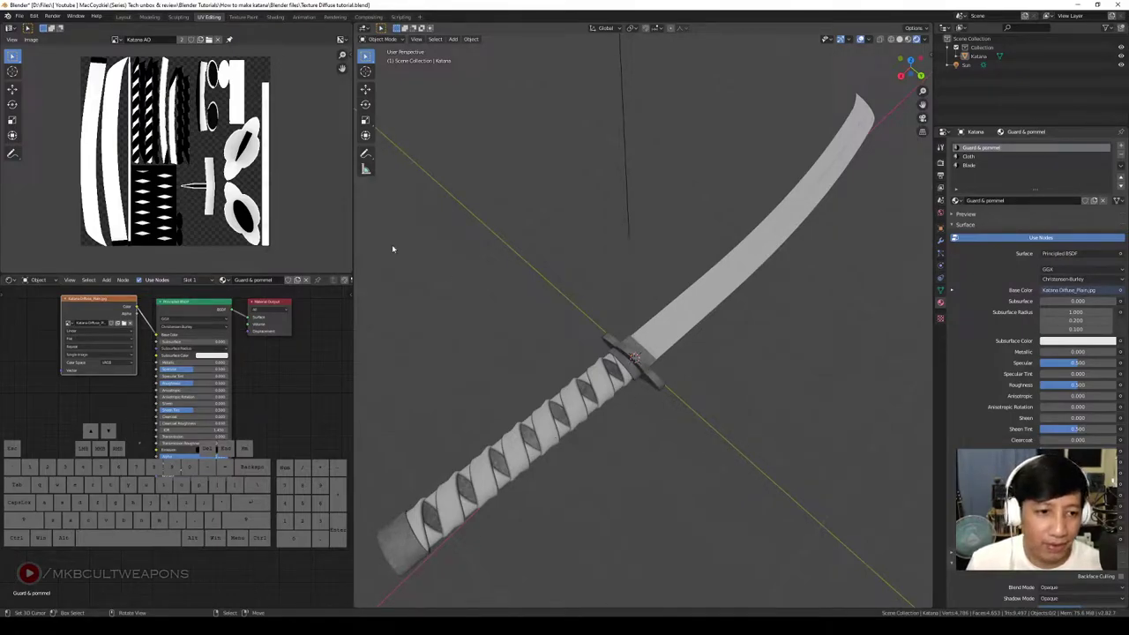
Replace the Katana AO image in the Cloth material's texture node with Katana Diffuse_Plain.jpg
{"action": "left_click", "coordinate": [978, 157]}
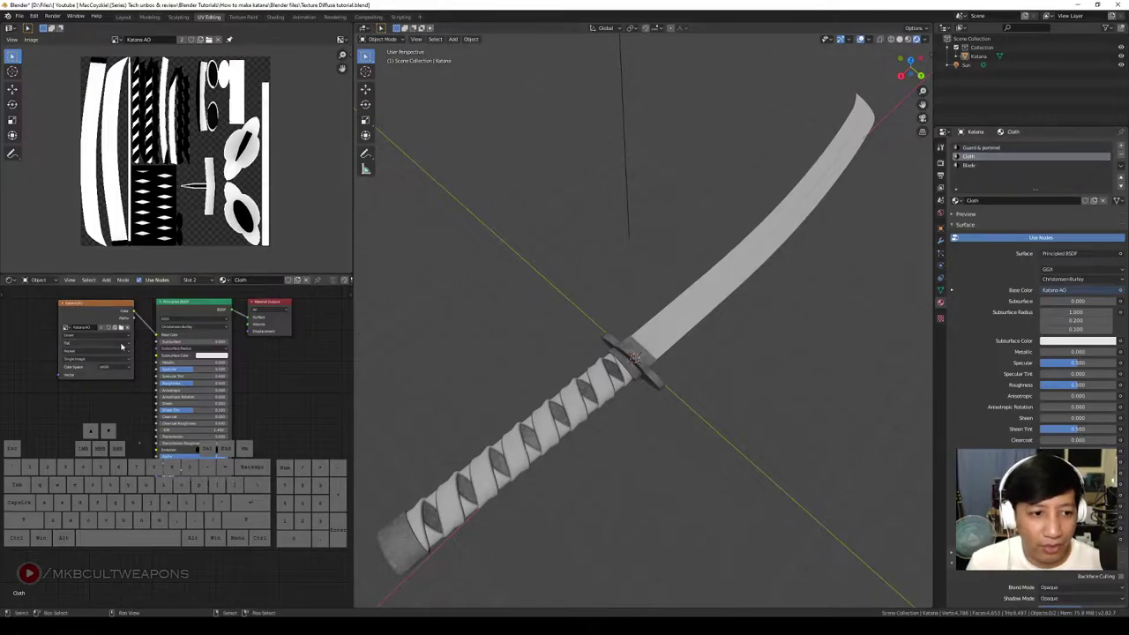
{"action": "left_click", "coordinate": [123, 328]}
{"action": "left_click", "coordinate": [159, 342]}
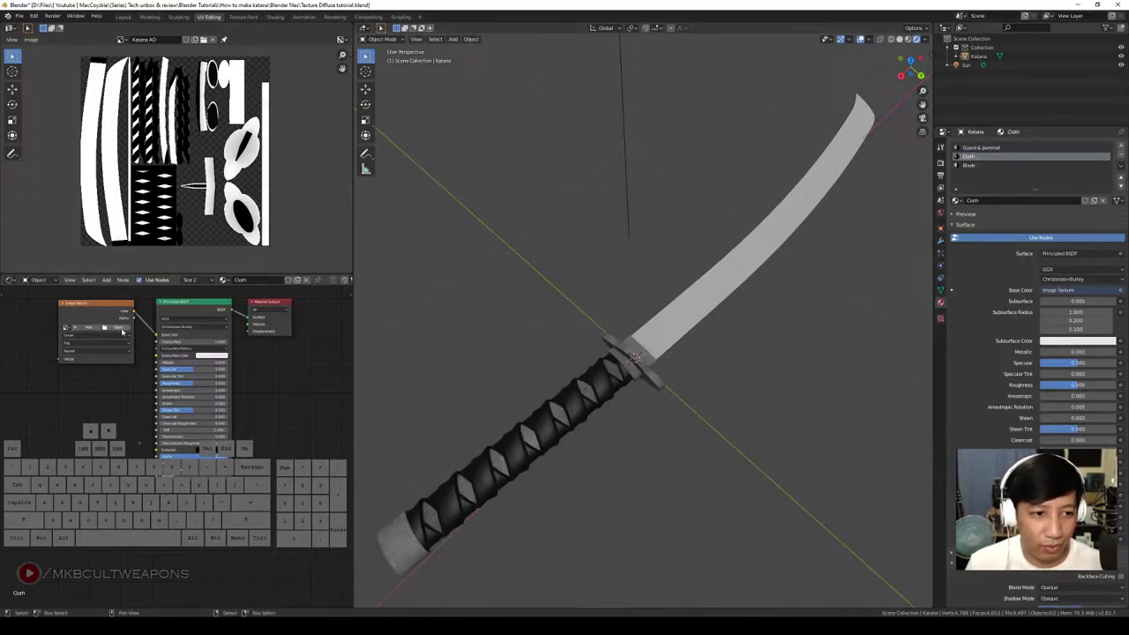
{"action": "left_click", "coordinate": [114, 328]}
{"action": "left_click", "coordinate": [369, 166]}
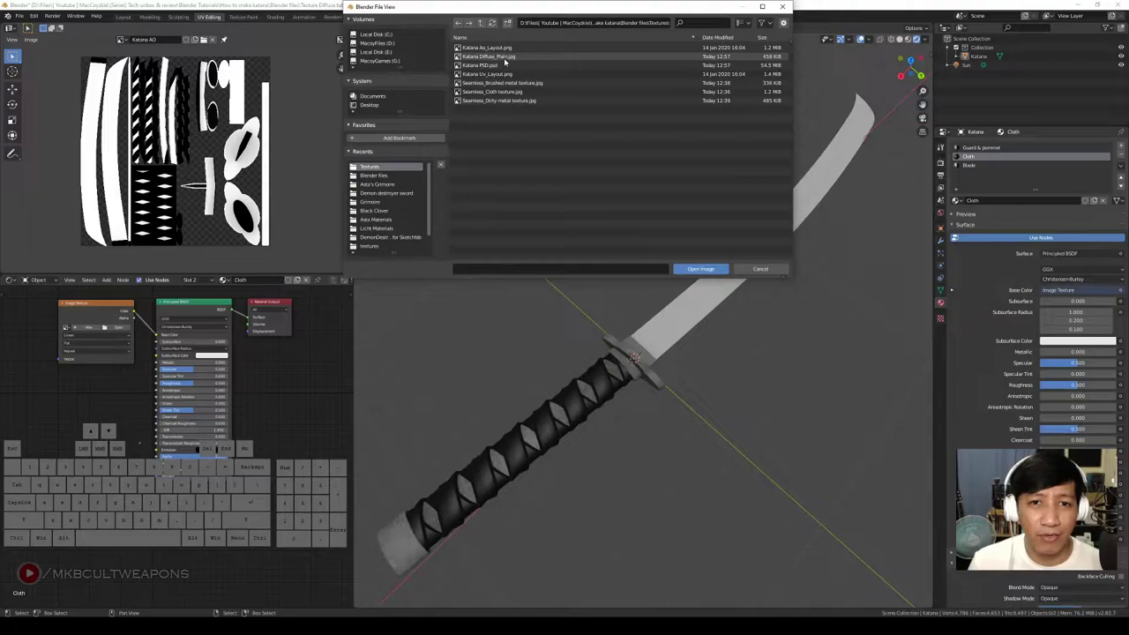
{"action": "double_click", "coordinate": [504, 56]}
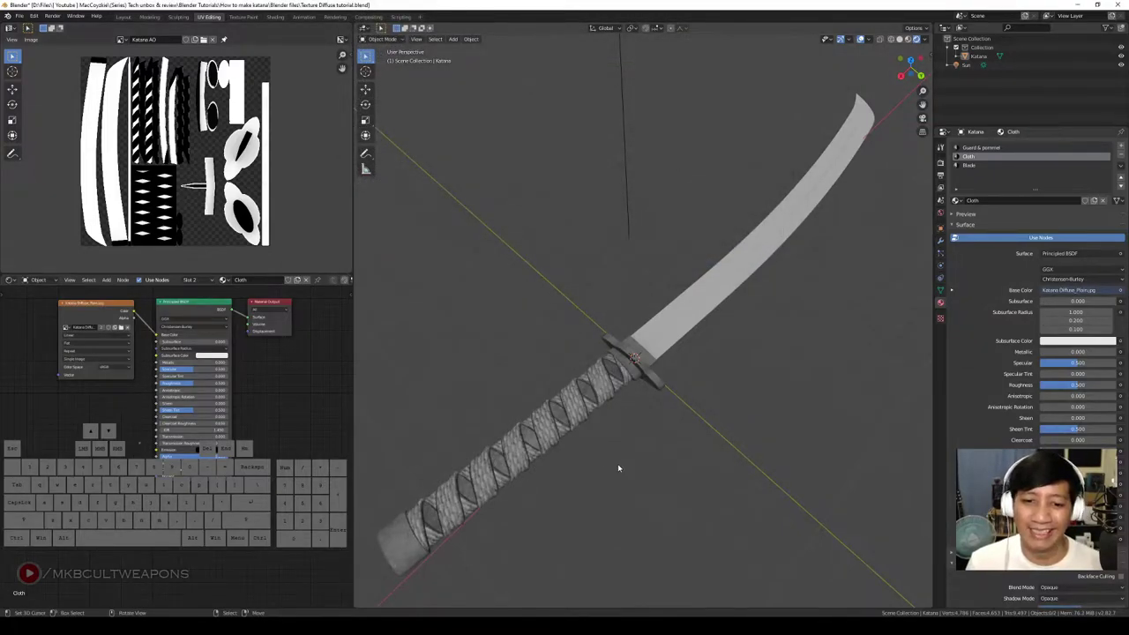
Replace the Katana AO image in the Blade material's texture node with Katana Diffuse_Plain.jpg
{"action": "left_click", "coordinate": [981, 165]}
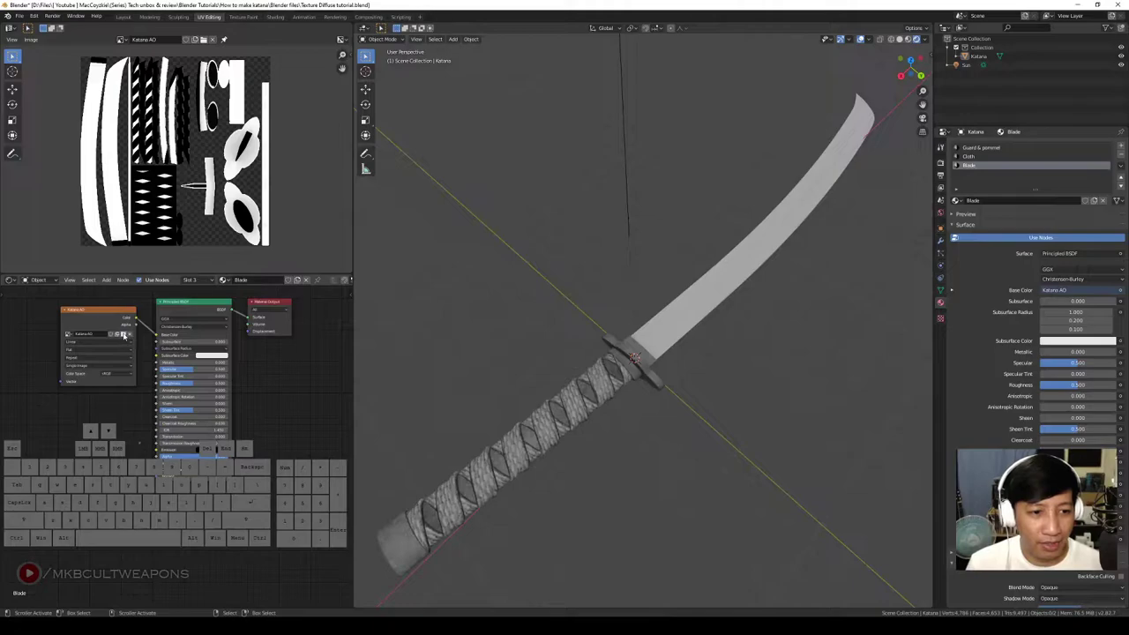
{"action": "left_click", "coordinate": [124, 335]}
{"action": "left_click", "coordinate": [481, 50]}
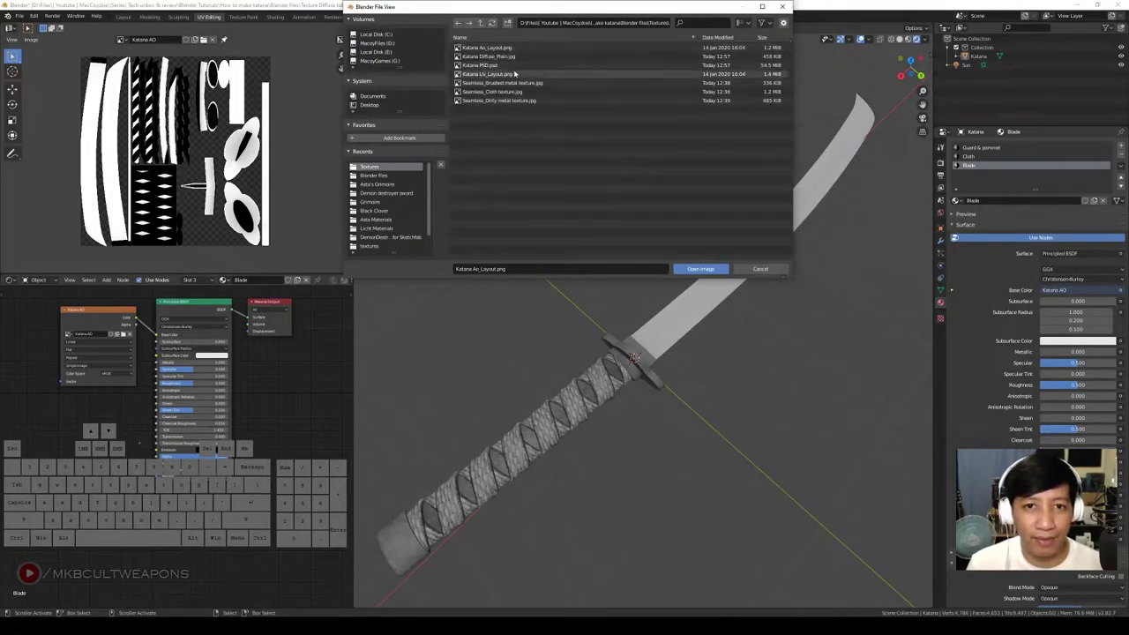
{"action": "double_click", "coordinate": [509, 57]}
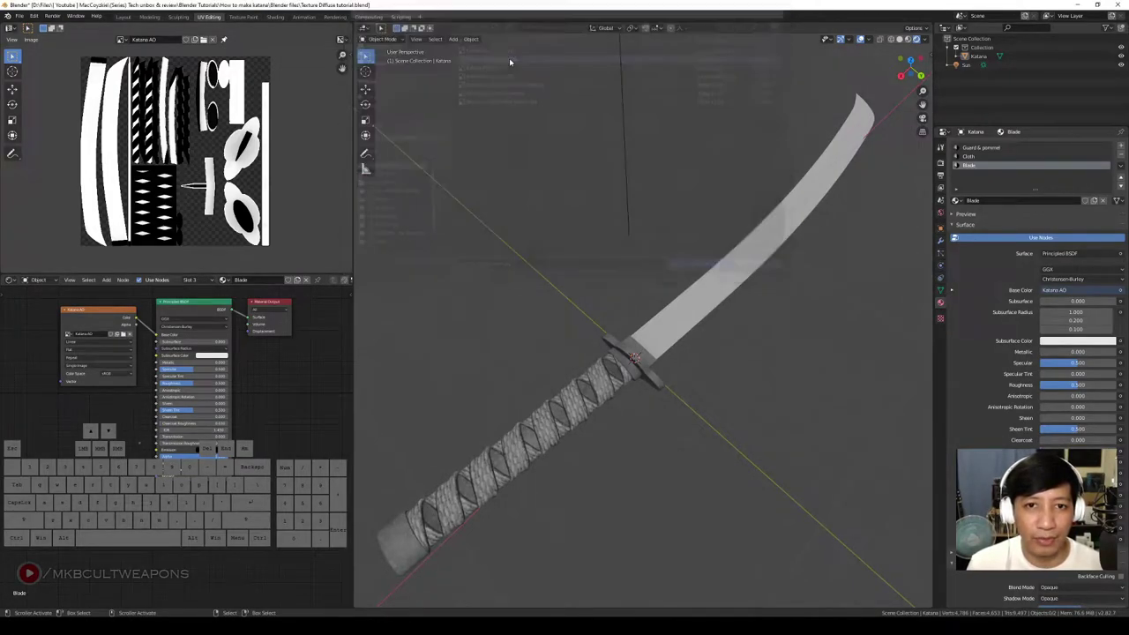
Examine the diffuse texture on the katana's blade, guard and cloth-wrapped handle from several angles
{"action": "left_click_drag", "start_coordinate": [671, 291], "coordinate": [702, 388]}
{"action": "scroll", "coordinate": [702, 388], "scroll_direction": "down", "scroll_amount": 2}
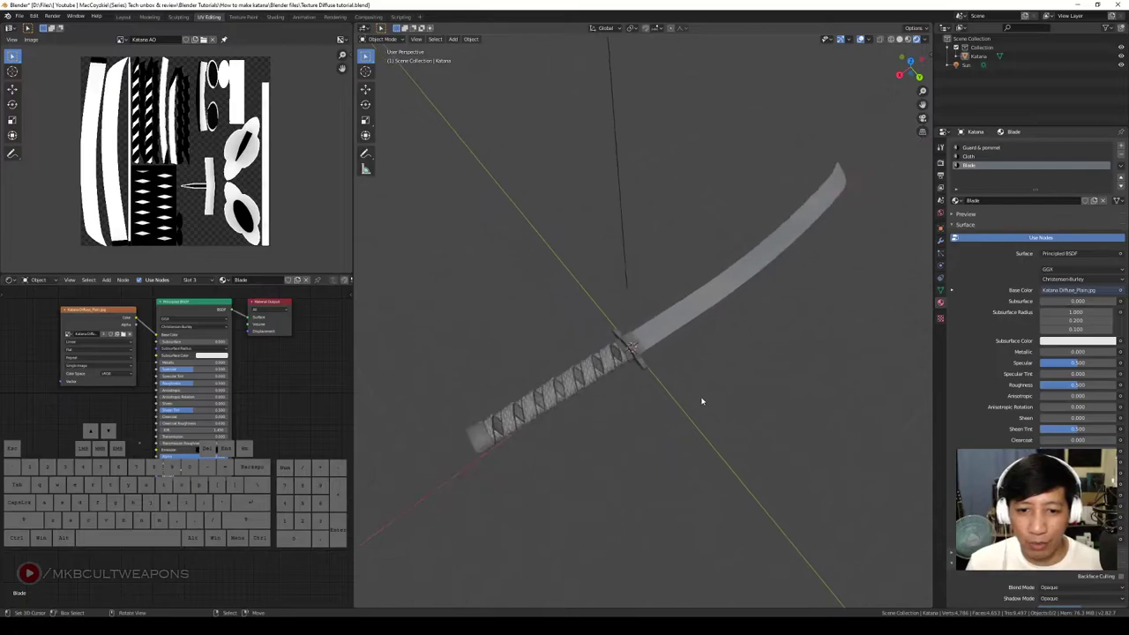
{"action": "scroll", "coordinate": [700, 398], "scroll_direction": "up", "scroll_amount": 5}
{"action": "left_click_drag", "start_coordinate": [655, 436], "coordinate": [777, 305]}
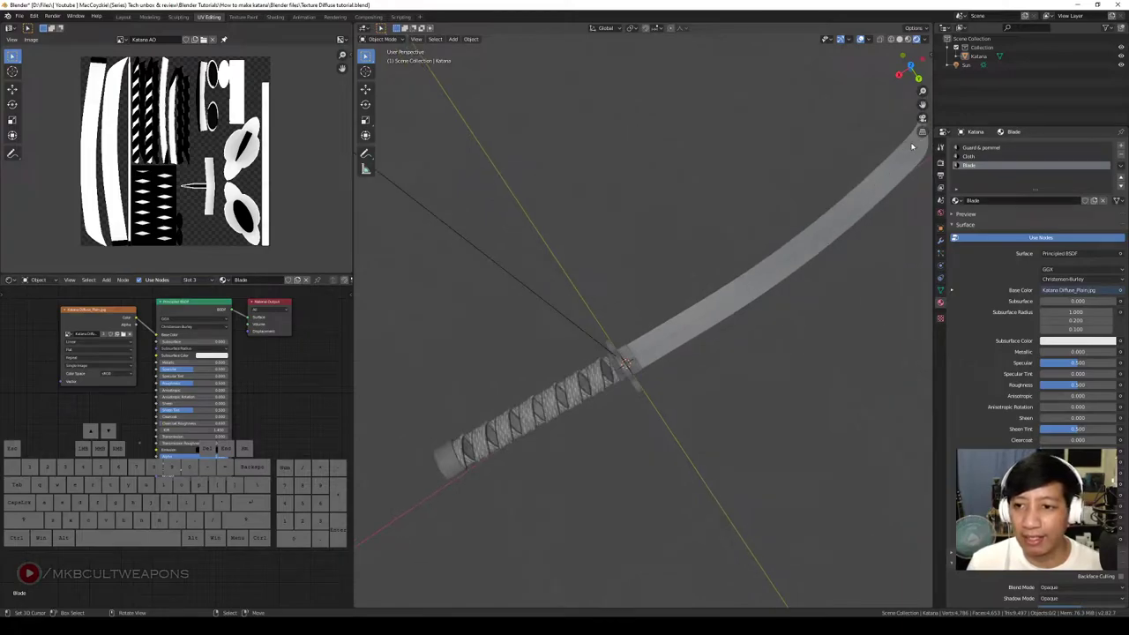
{"action": "left_click_drag", "start_coordinate": [639, 355], "coordinate": [591, 373]}
{"action": "scroll", "coordinate": [594, 396], "scroll_direction": "up", "scroll_amount": 6}
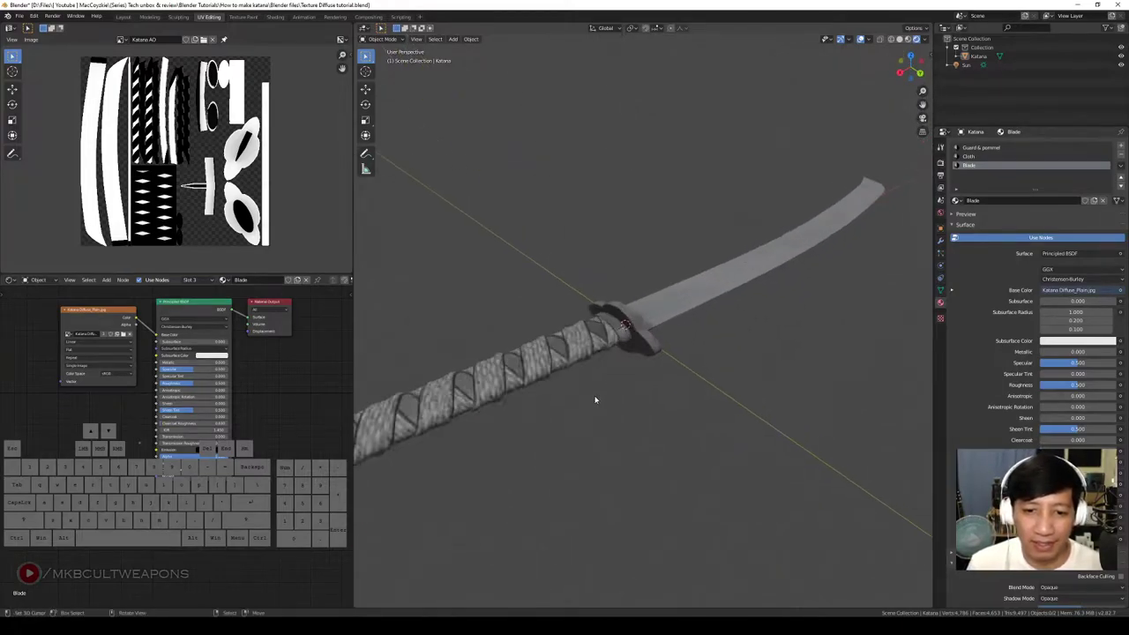
{"action": "left_click_drag", "start_coordinate": [641, 337], "coordinate": [733, 355]}
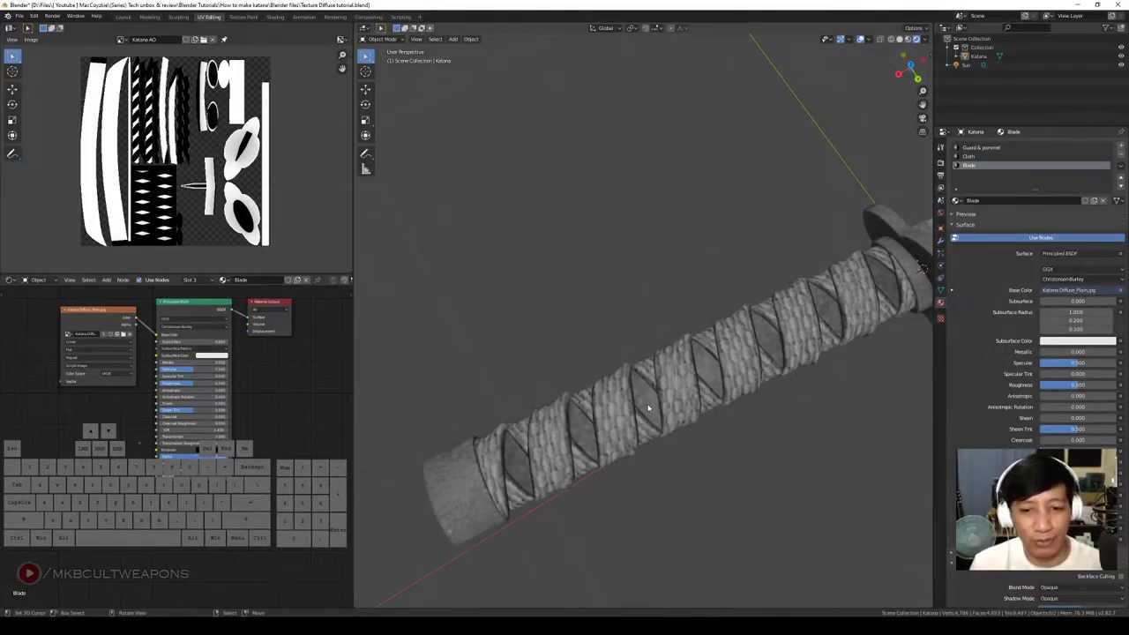
{"action": "scroll", "coordinate": [649, 409], "scroll_direction": "down", "scroll_amount": 5}
{"action": "left_click_drag", "start_coordinate": [653, 402], "coordinate": [657, 375]}
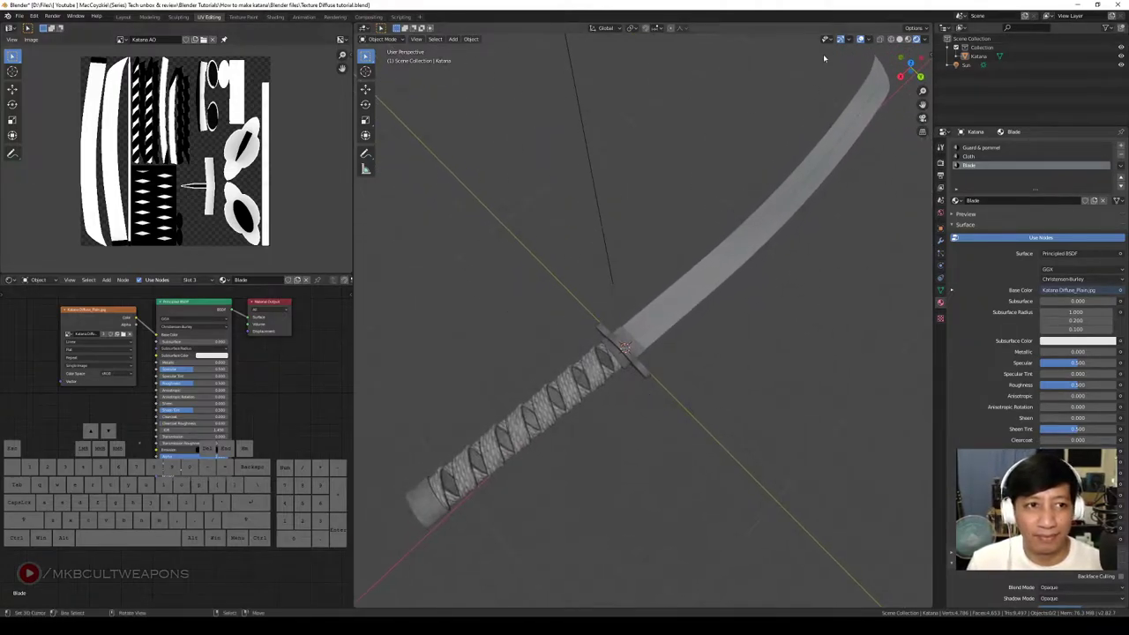
Switch to Photoshop, hide the black Background layer, and load the Blade brushed layer's outline as a selection
{"action": "left_click", "coordinate": [1078, 4]}
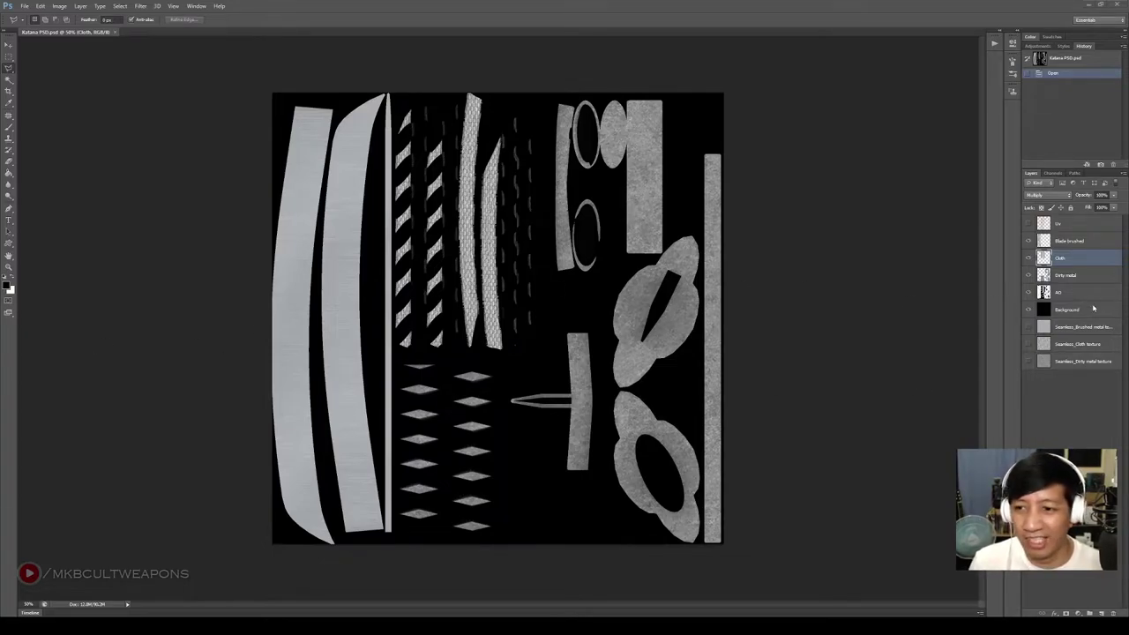
{"action": "left_click", "coordinate": [1027, 310]}
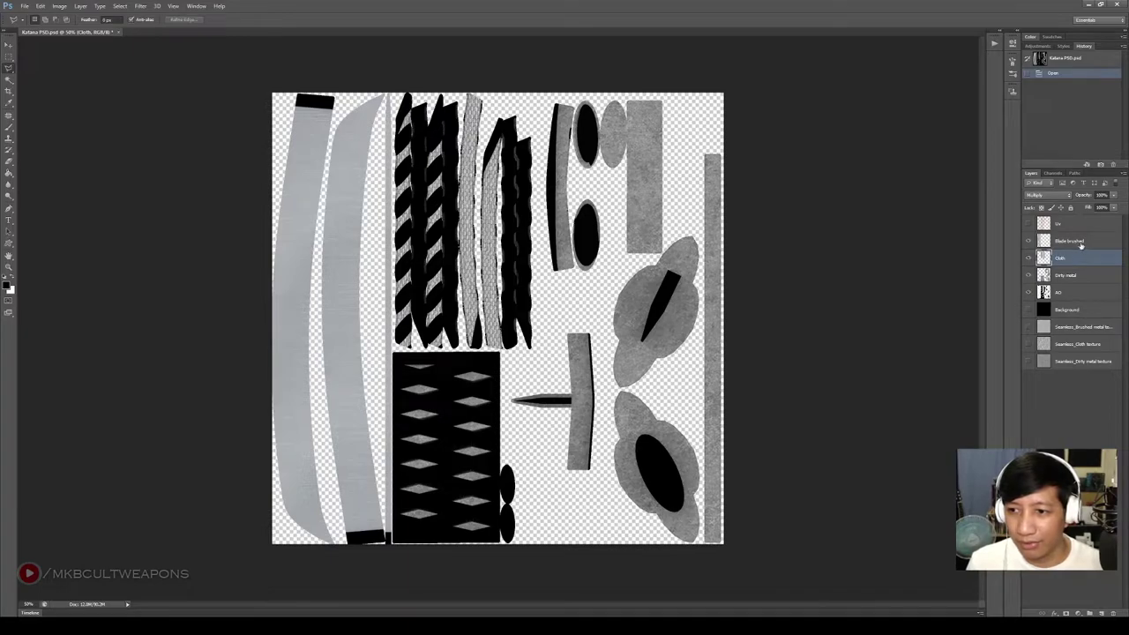
{"action": "left_click", "coordinate": [1074, 243]}
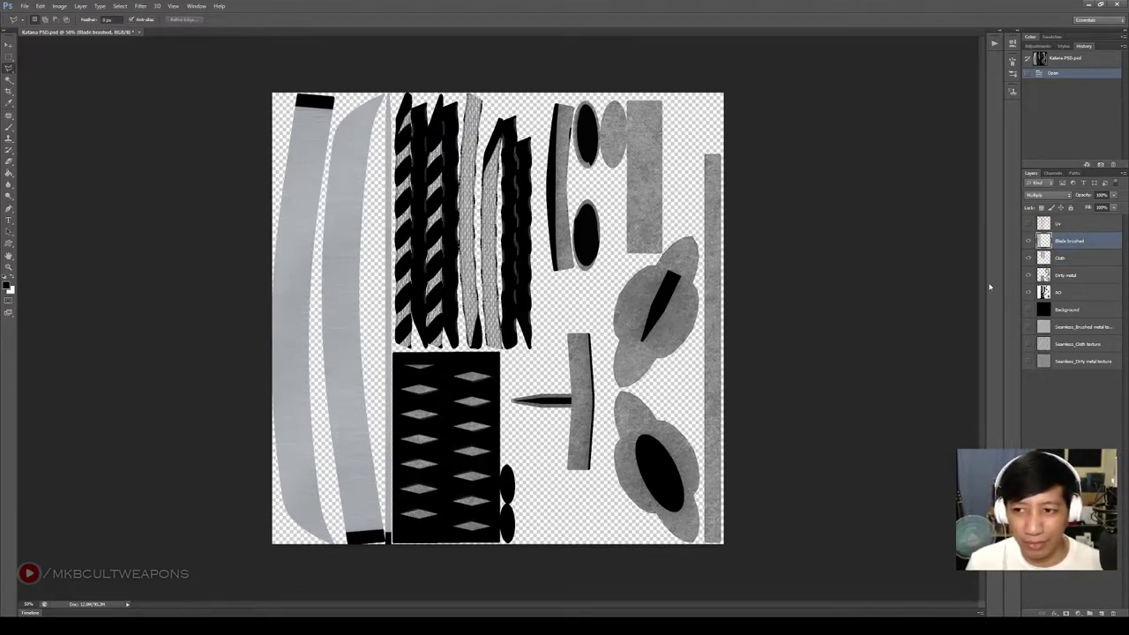
{"action": "left_click", "coordinate": [1048, 244], "text": "ctrl"}
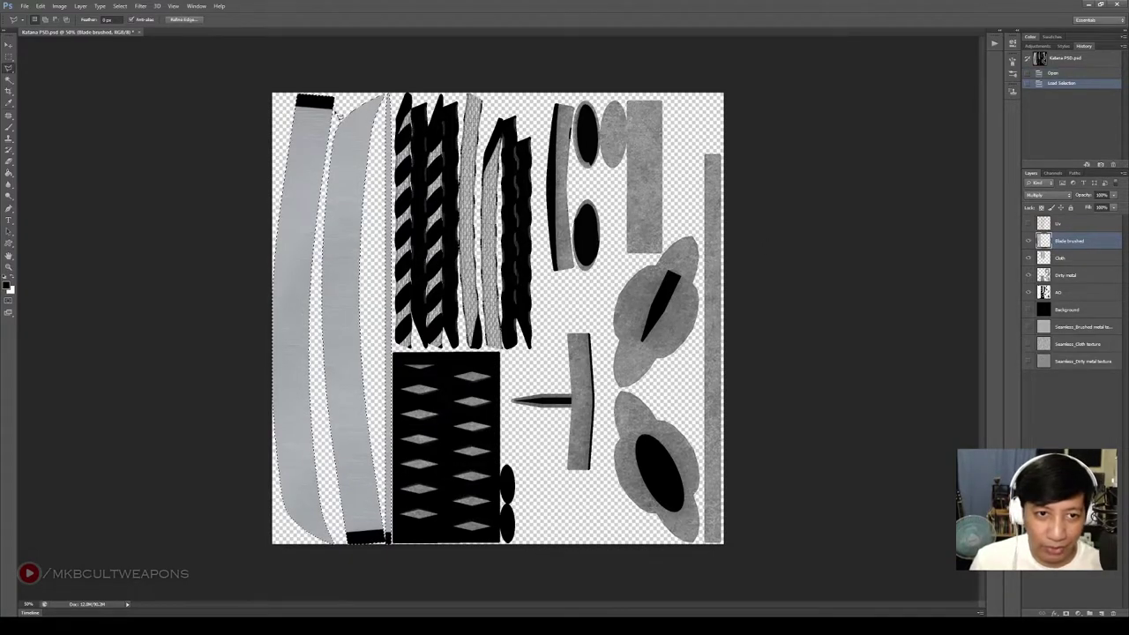
Add a new layer named Darks above the Blade brushed layer
{"action": "left_click", "coordinate": [1123, 173]}
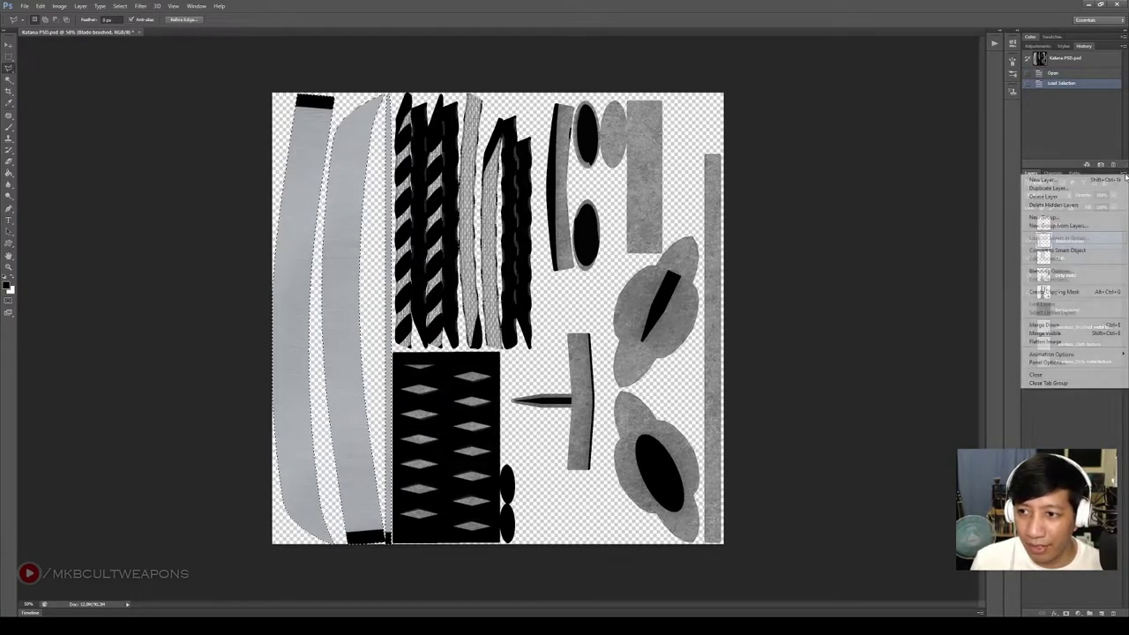
{"action": "left_click", "coordinate": [1052, 180]}
{"action": "type", "text": "Darks"}
{"action": "key", "text": "Return"}
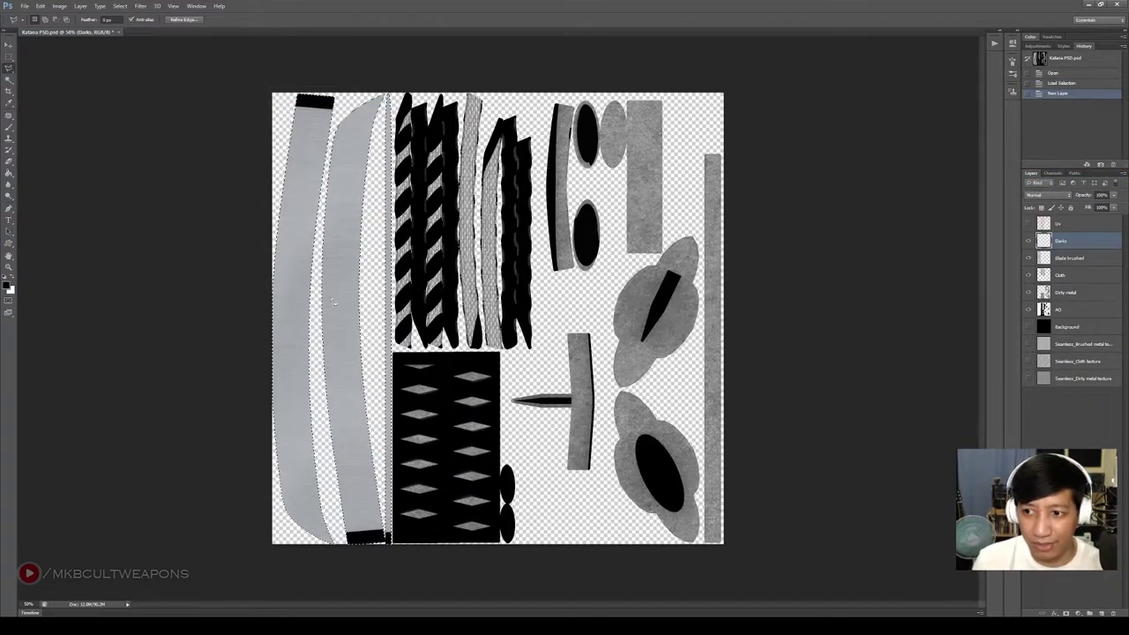
Fill the blade selection on the Darks layer with dark grey #4a4a4a using the Paint Bucket tool
{"action": "left_click", "coordinate": [7, 286]}
{"action": "left_click", "coordinate": [352, 139]}
{"action": "left_click_drag", "start_coordinate": [352, 140], "coordinate": [363, 138]}
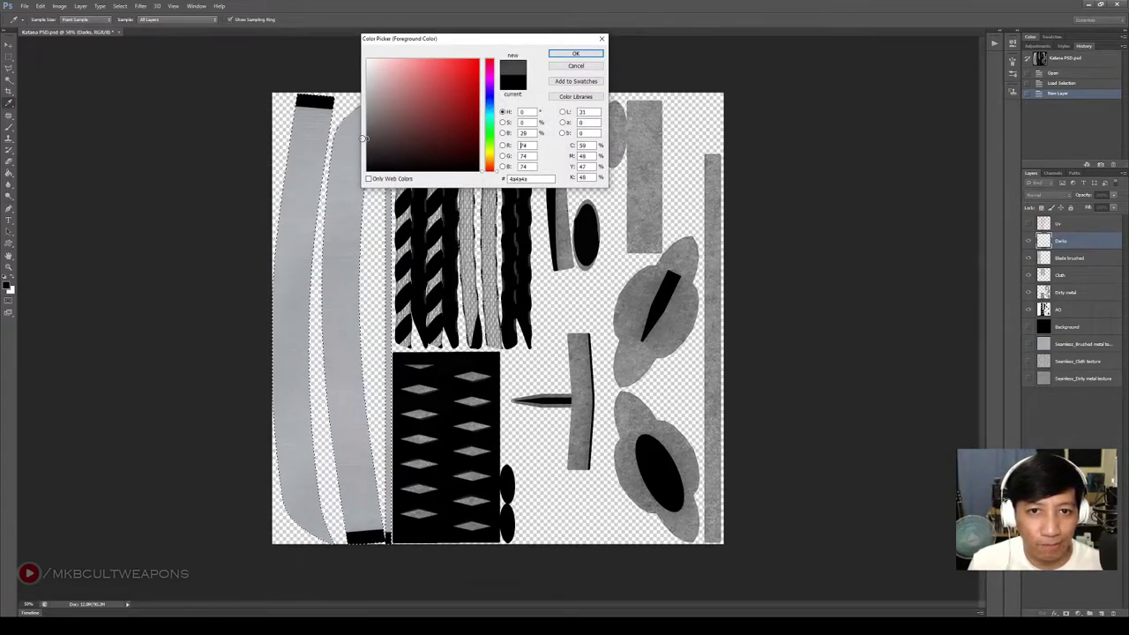
{"action": "left_click", "coordinate": [575, 53]}
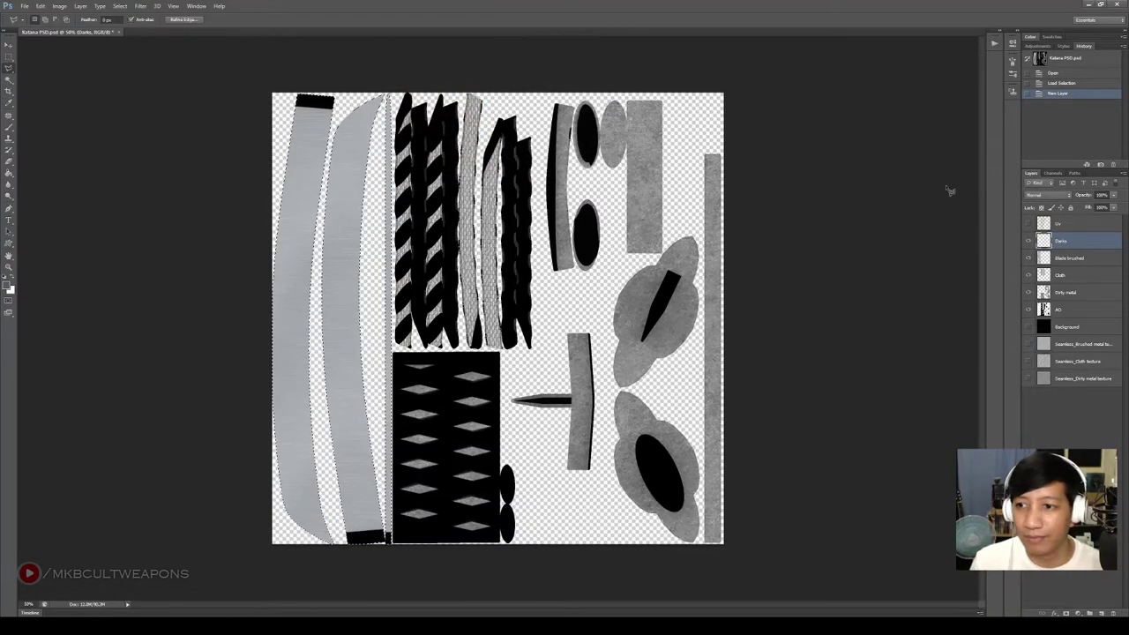
{"action": "left_click", "coordinate": [10, 174]}
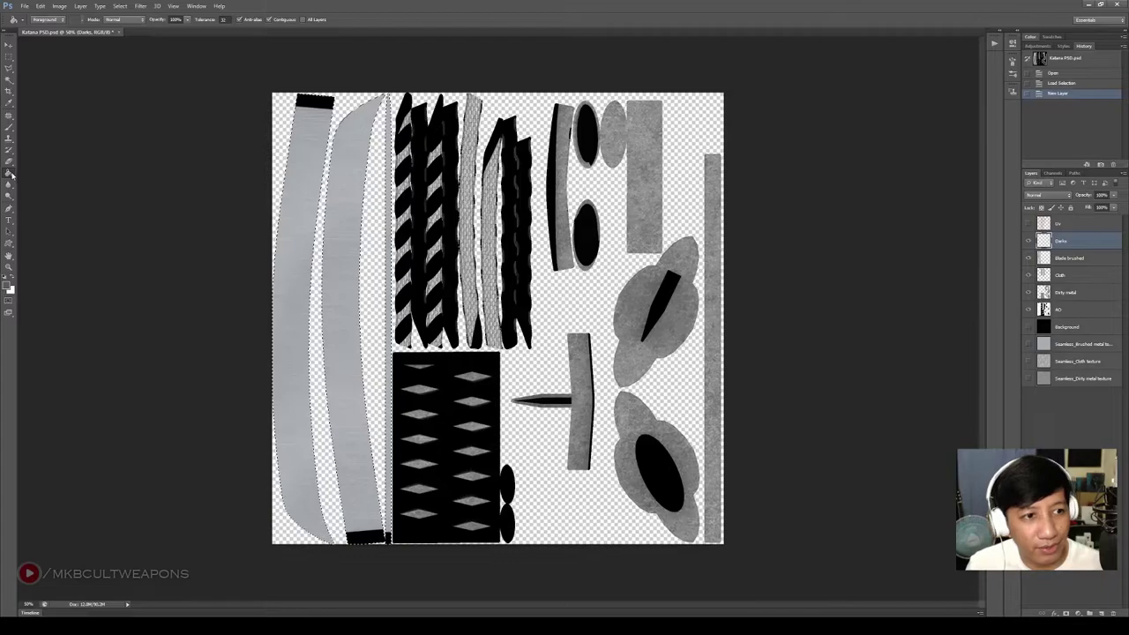
{"action": "left_click", "coordinate": [8, 174]}
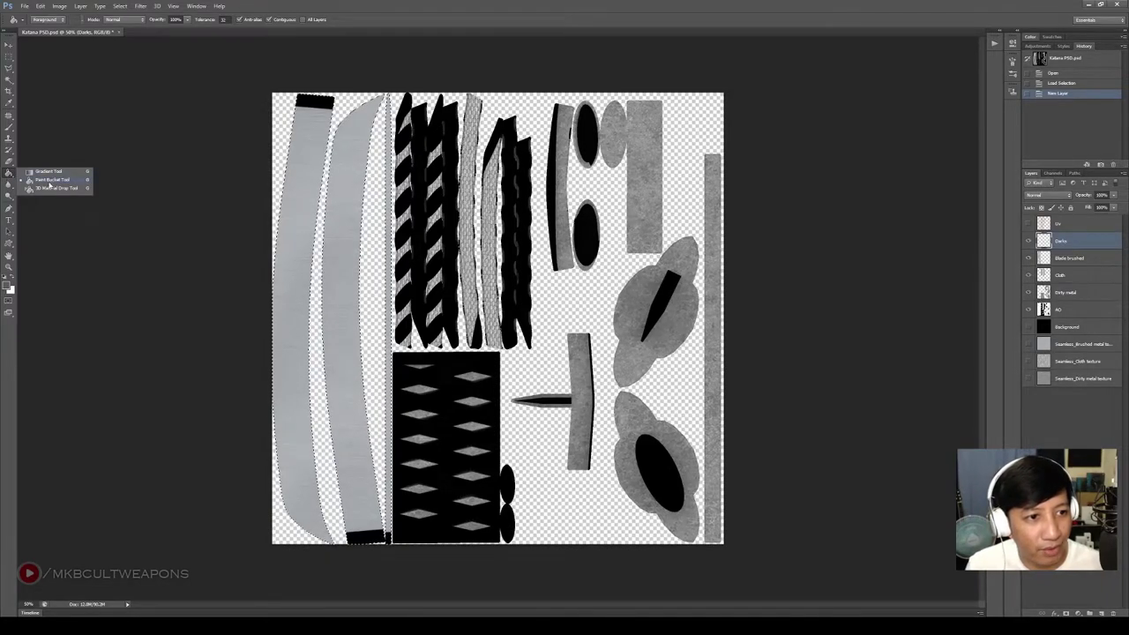
{"action": "left_click", "coordinate": [298, 245]}
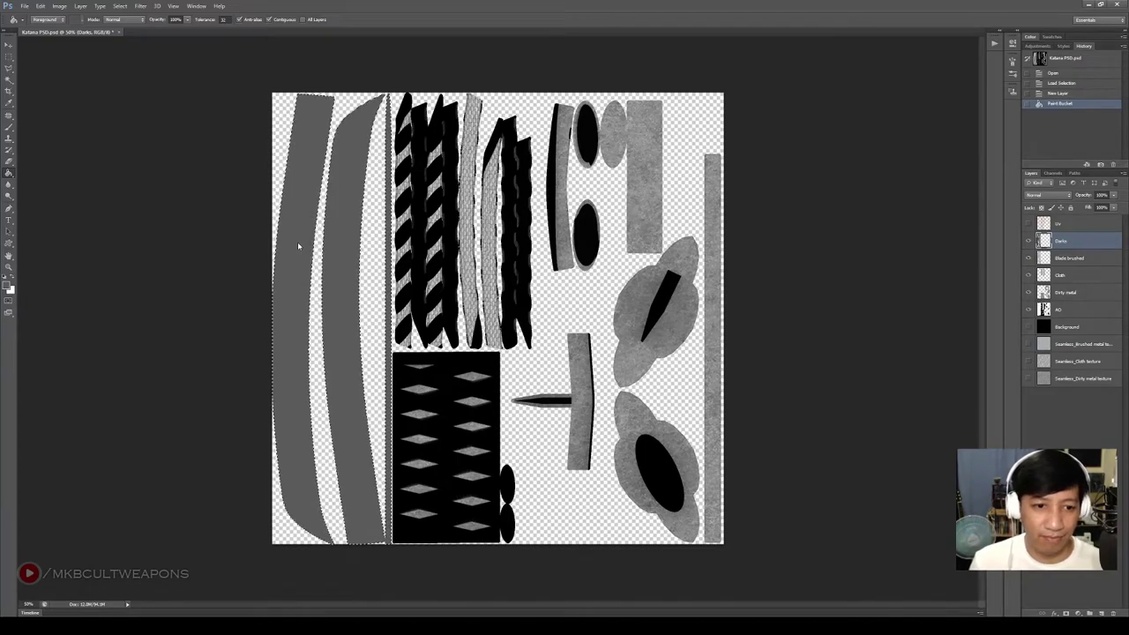
Set the Darks layer's blend mode to Multiply and deselect the blade outline
{"action": "left_click", "coordinate": [1053, 194]}
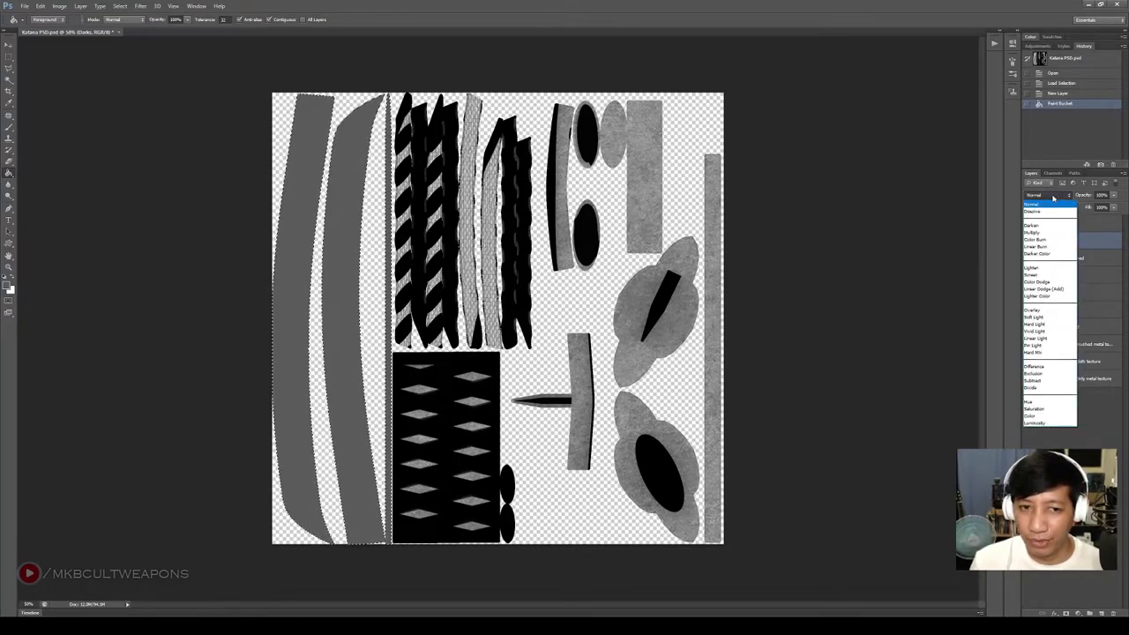
{"action": "left_click", "coordinate": [1053, 198]}
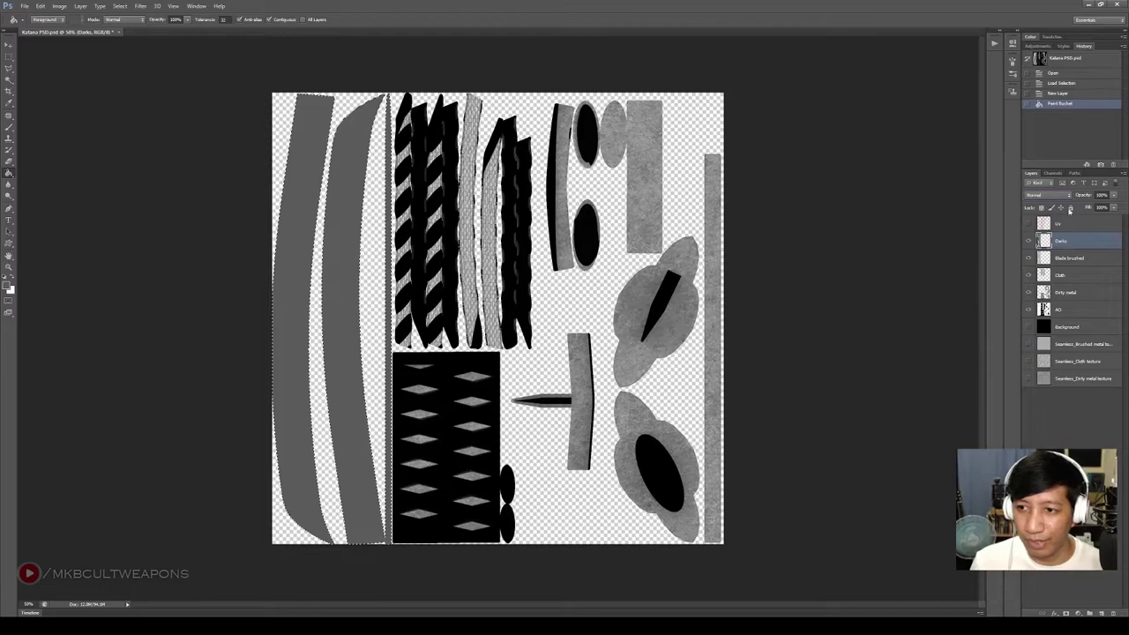
{"action": "left_click", "coordinate": [1053, 195]}
{"action": "left_click", "coordinate": [1055, 231]}
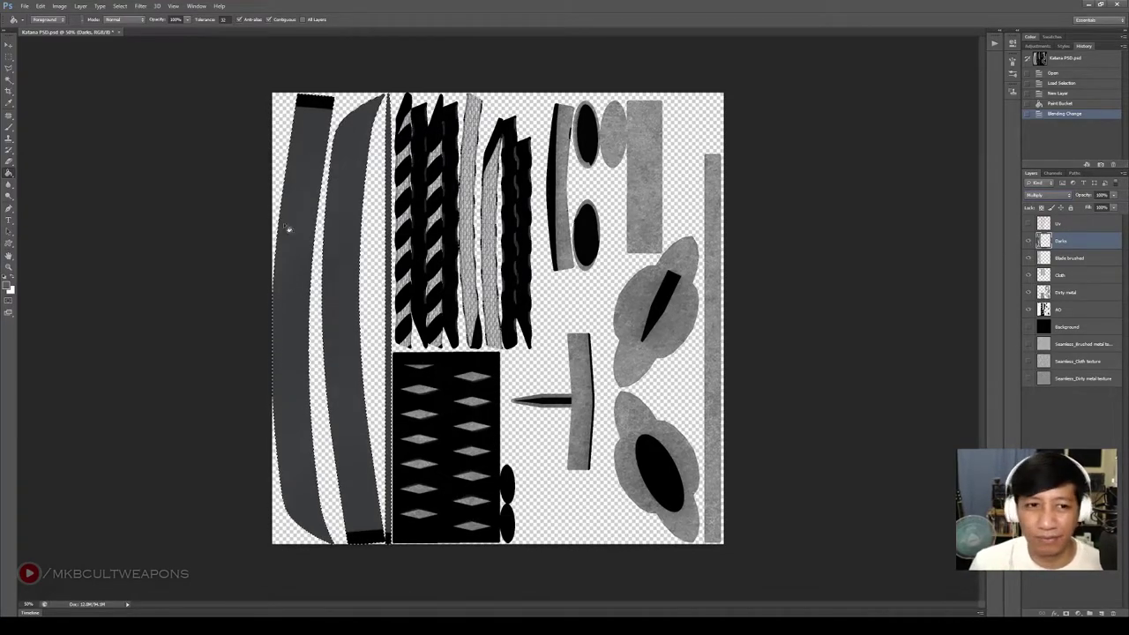
{"action": "left_click", "coordinate": [9, 57]}
{"action": "left_click", "coordinate": [164, 162]}
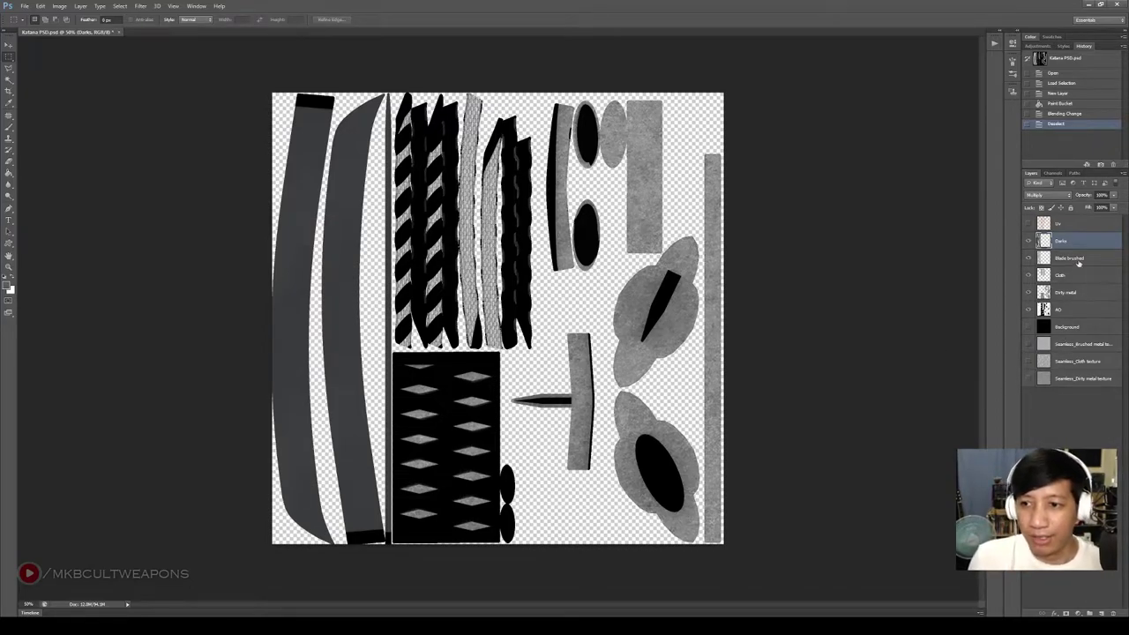
Make the Seamless_Cloth texture layer visible and move it directly above the Cloth layer
{"action": "left_click", "coordinate": [1061, 282]}
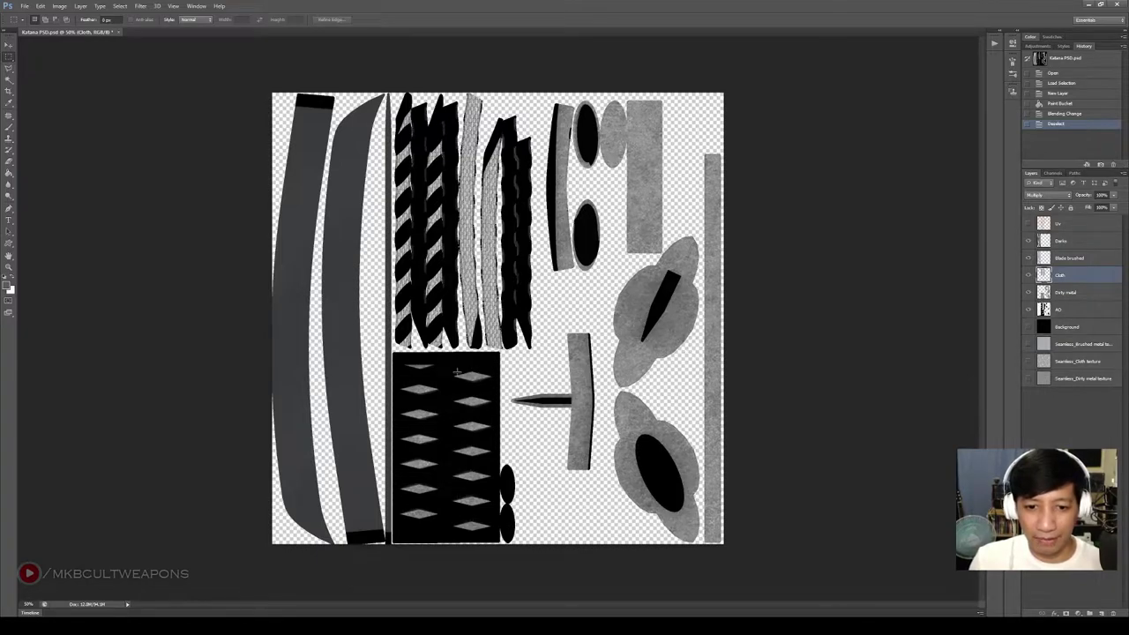
{"action": "left_click", "coordinate": [1068, 362]}
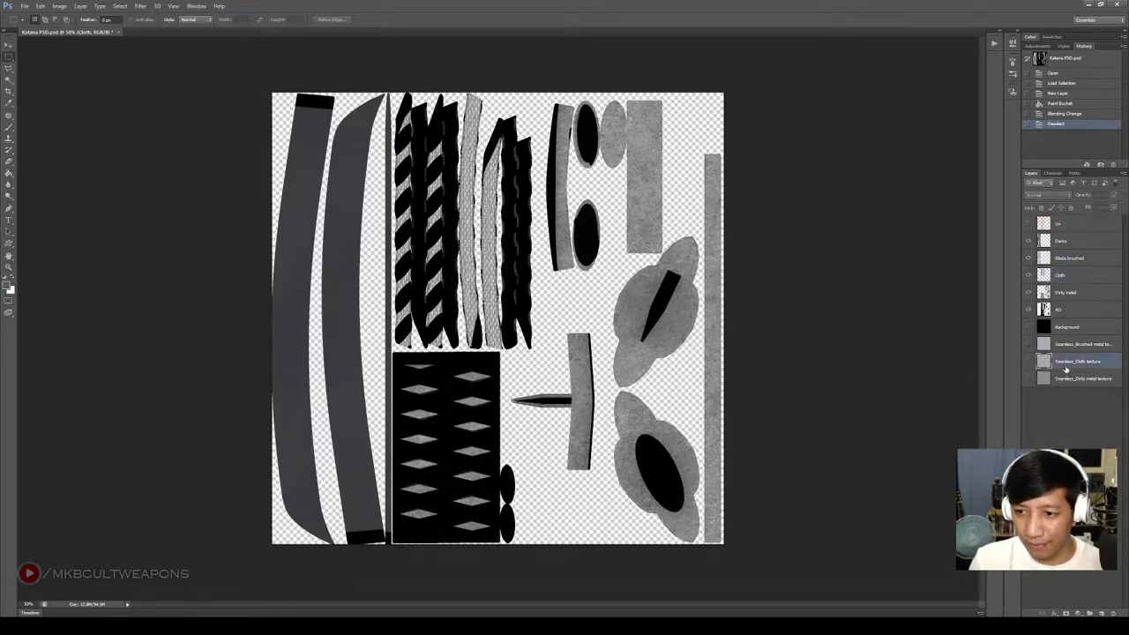
{"action": "left_click", "coordinate": [1029, 366]}
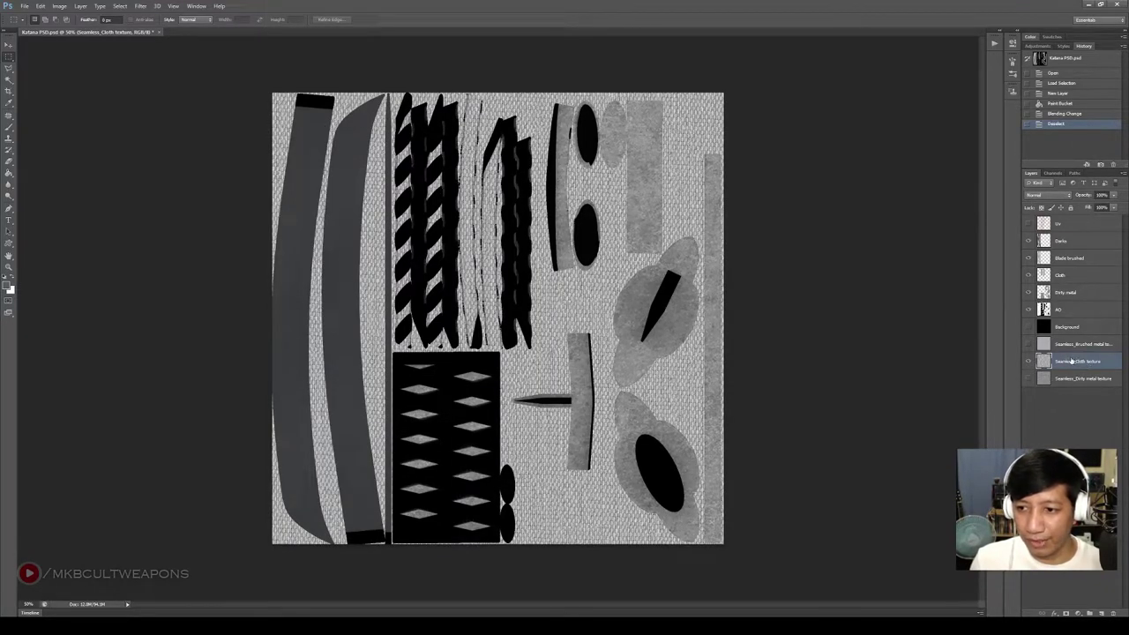
{"action": "left_click_drag", "start_coordinate": [1070, 362], "coordinate": [1079, 271]}
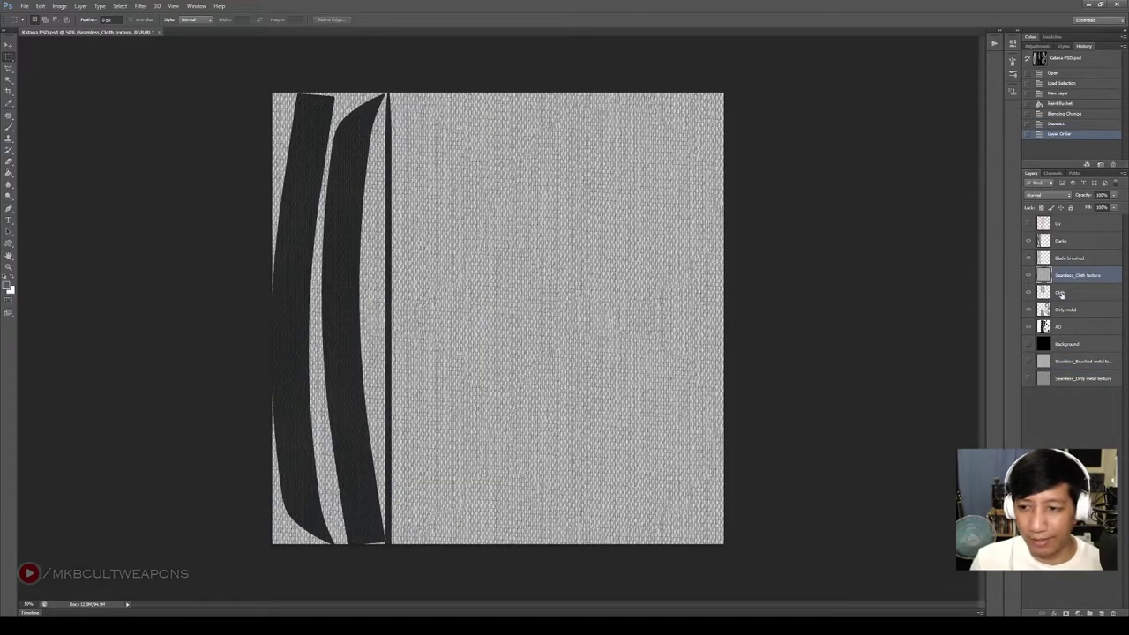
Set the Seamless_Cloth texture layer to Multiply and scale it down to cover only the handle wrap's UV islands
{"action": "left_click", "coordinate": [1042, 196]}
{"action": "left_click", "coordinate": [1038, 236]}
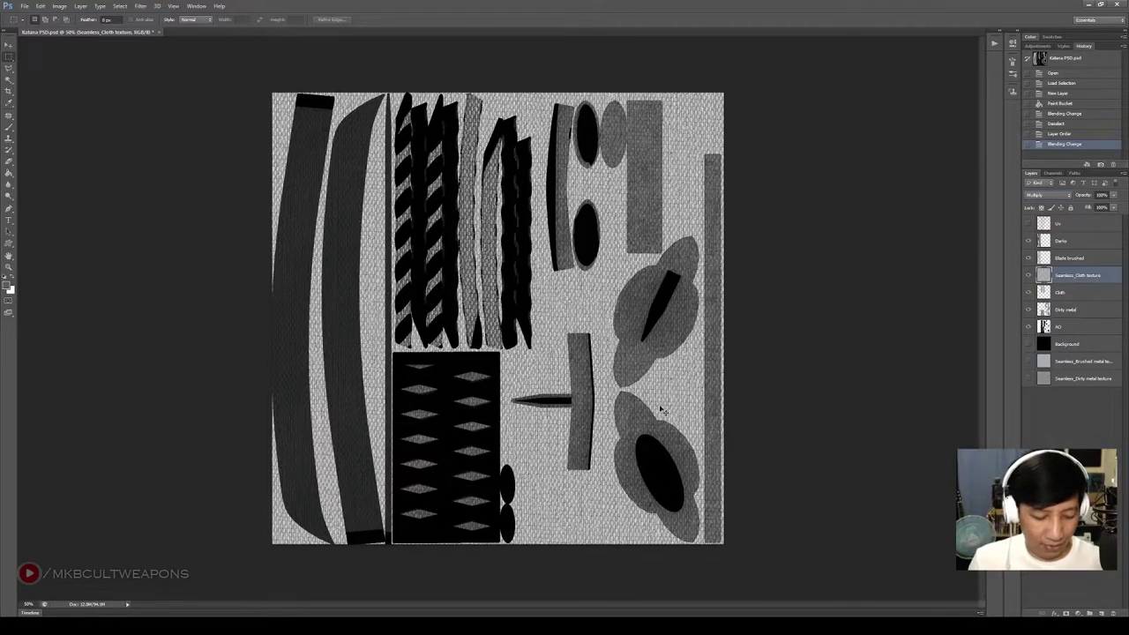
{"action": "key", "text": "ctrl+t"}
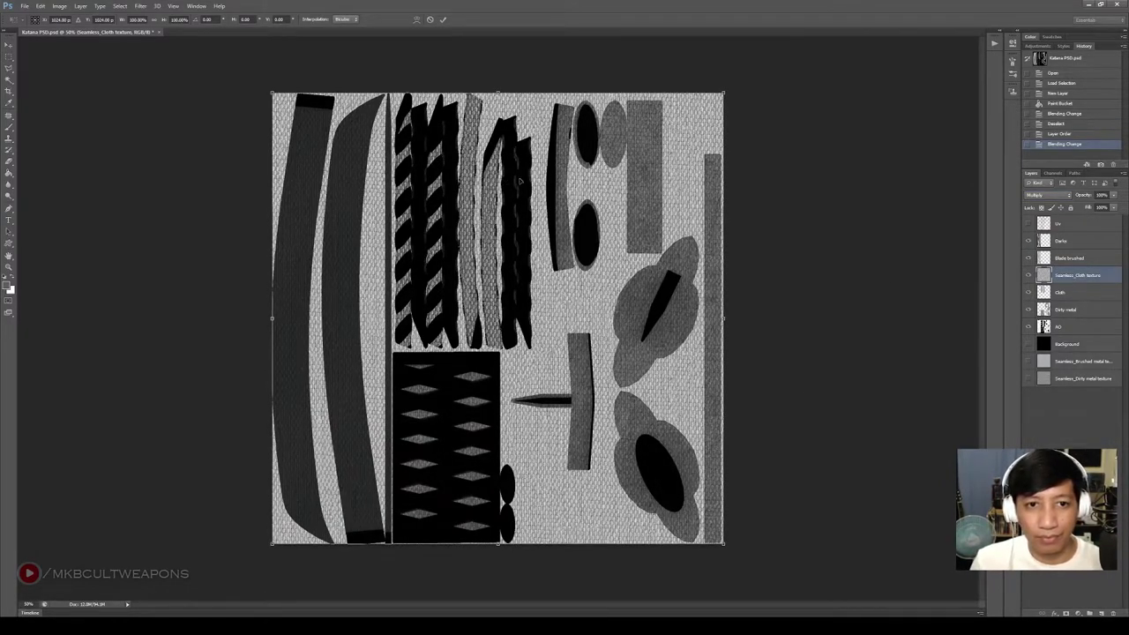
{"action": "left_click_drag", "start_coordinate": [725, 544], "coordinate": [543, 353]}
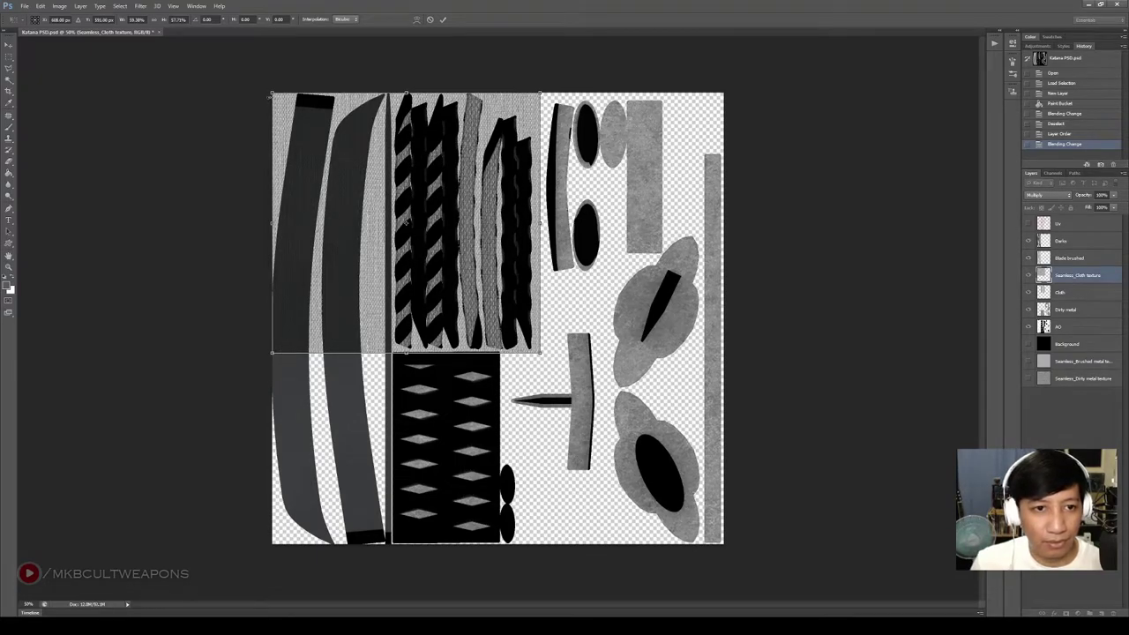
{"action": "left_click_drag", "start_coordinate": [271, 91], "coordinate": [388, 91]}
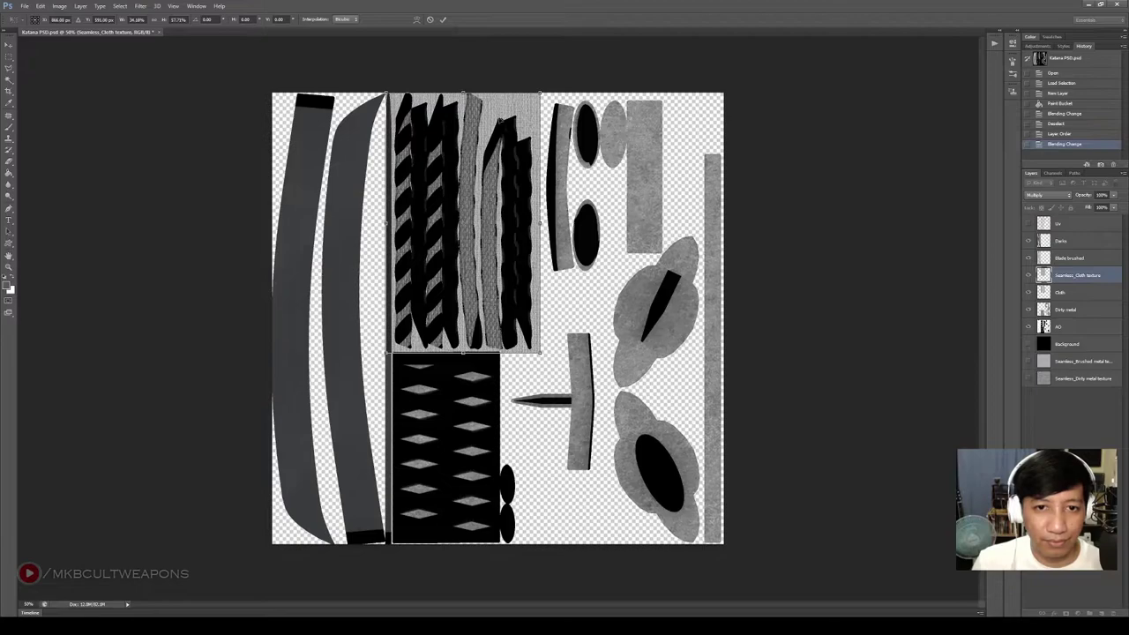
{"action": "key", "text": "Return"}
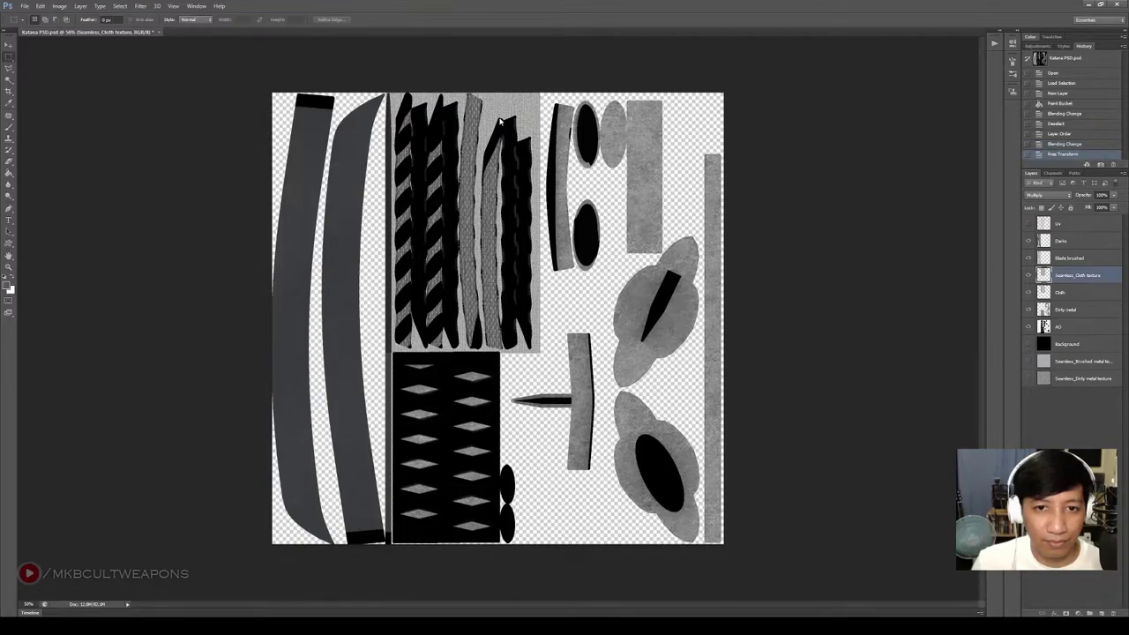
Load the Cloth layer's outline as a selection and copy that area of the Seamless_Cloth texture to a new layer
{"action": "left_click", "coordinate": [1066, 292]}
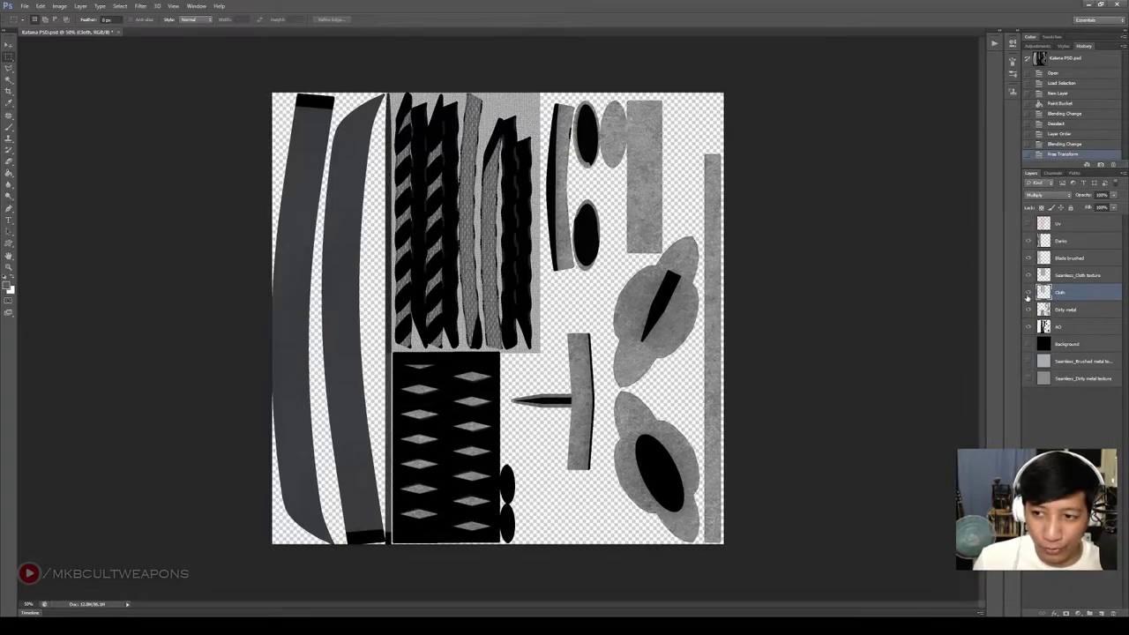
{"action": "left_click", "coordinate": [1046, 294], "text": "ctrl"}
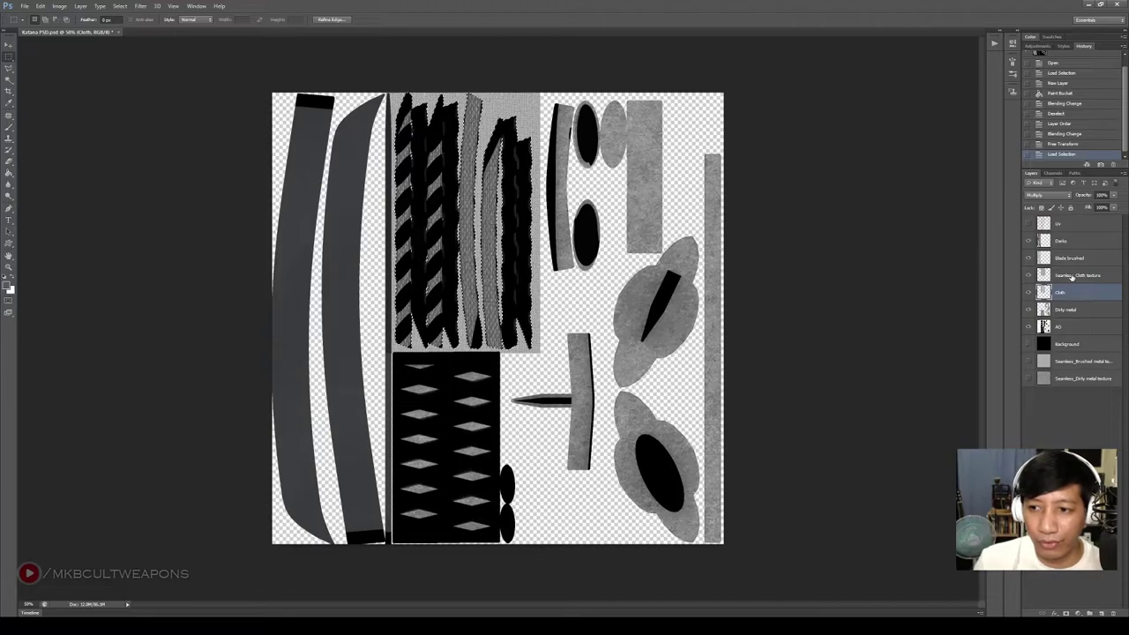
{"action": "left_click", "coordinate": [1078, 277]}
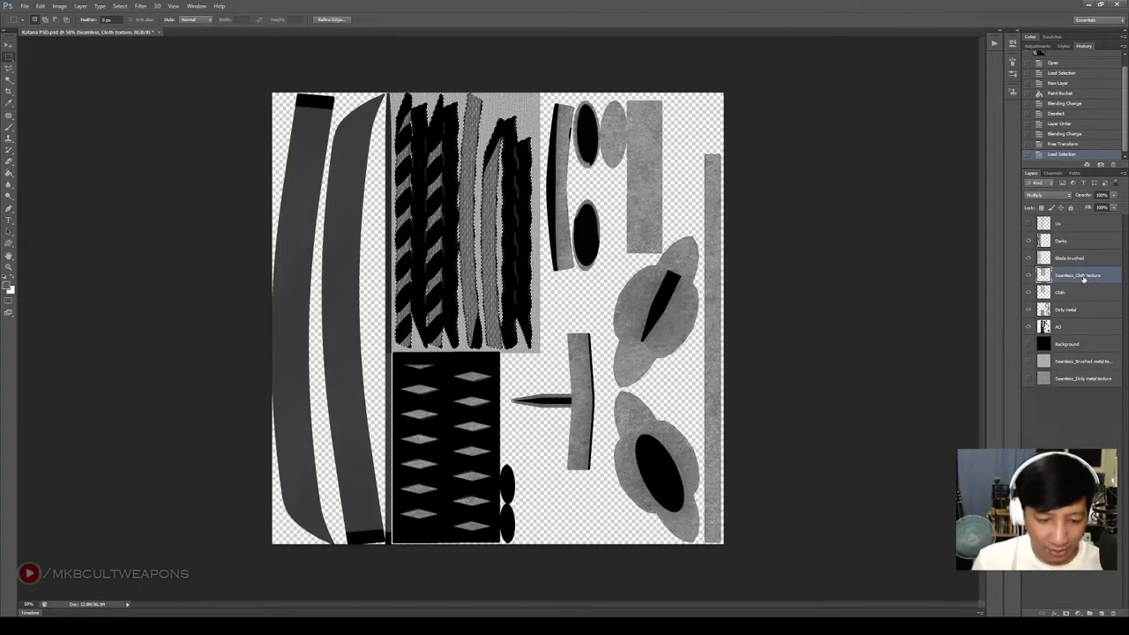
{"action": "key", "text": "ctrl+j"}
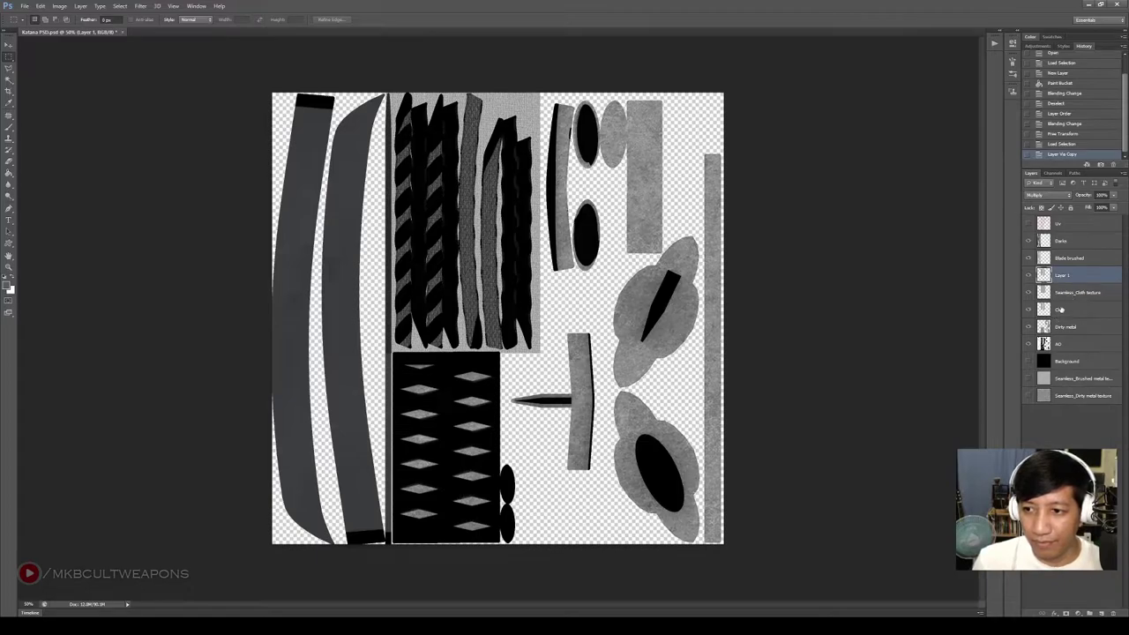
Delete the old Cloth layer and move the scaled Seamless_Cloth texture layer to the bottom of the layer stack
{"action": "left_click", "coordinate": [1065, 311]}
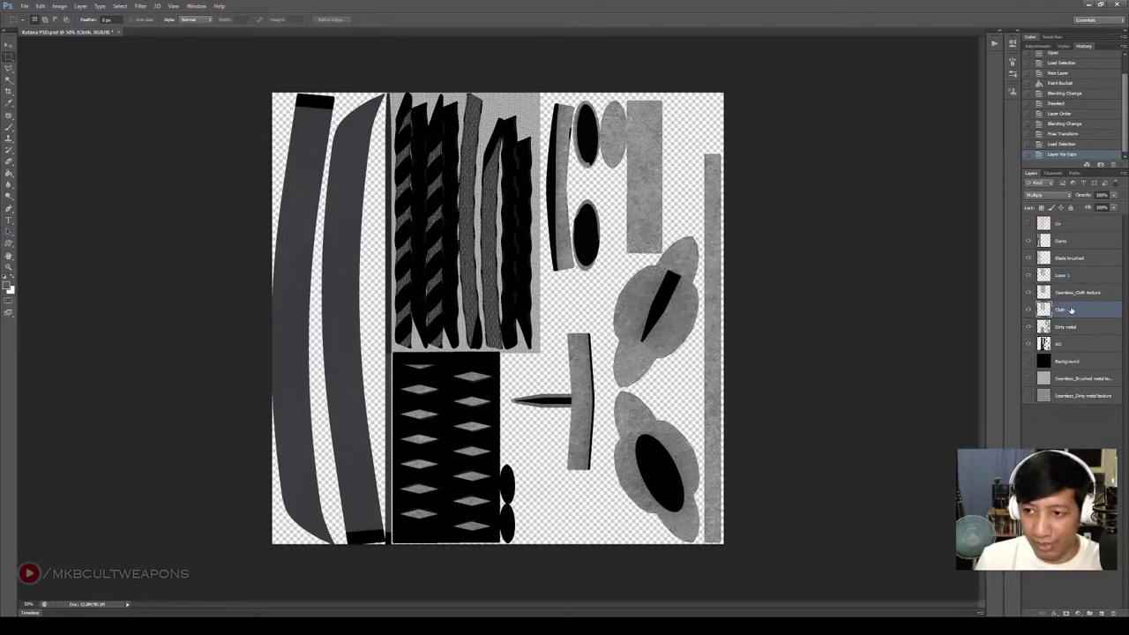
{"action": "key", "text": "Delete"}
{"action": "left_click_drag", "start_coordinate": [1065, 295], "coordinate": [1071, 392]}
Rename the copied layer as Cloth, and switch visibility from the Seamless_Cloth texture layer to the black Background layer
{"action": "double_click", "coordinate": [1063, 277]}
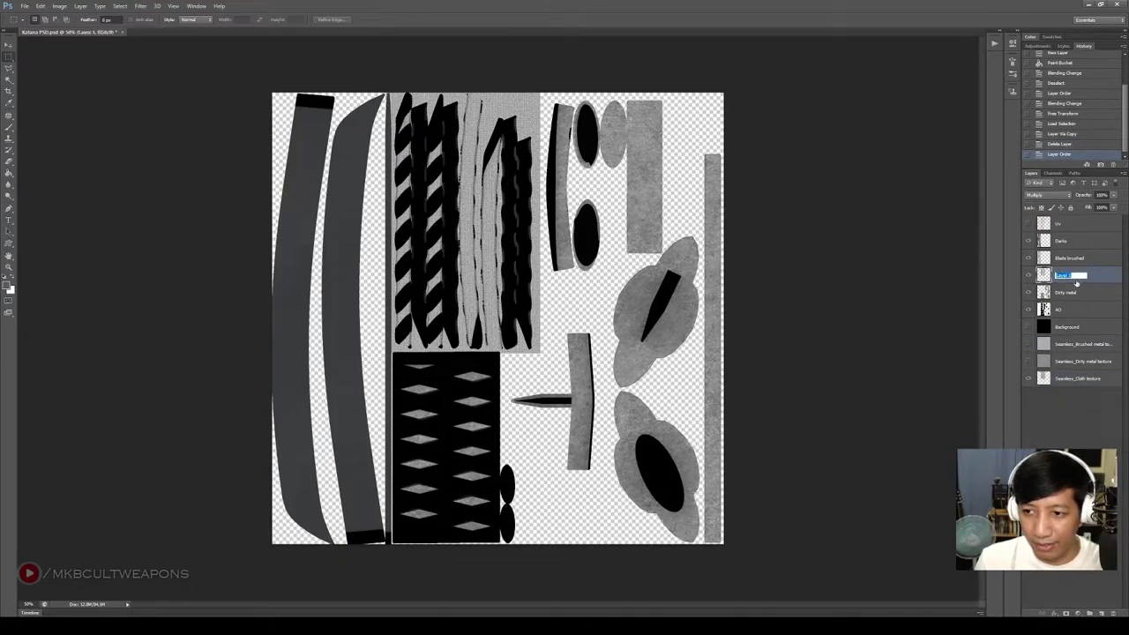
{"action": "key", "text": "Return"}
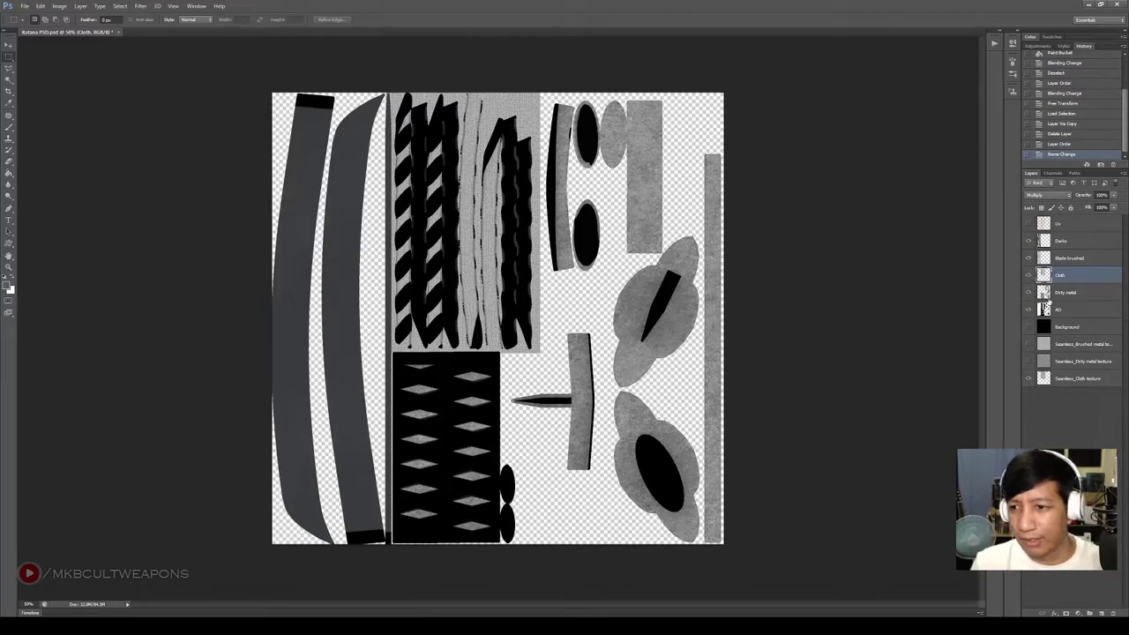
{"action": "left_click", "coordinate": [1029, 379]}
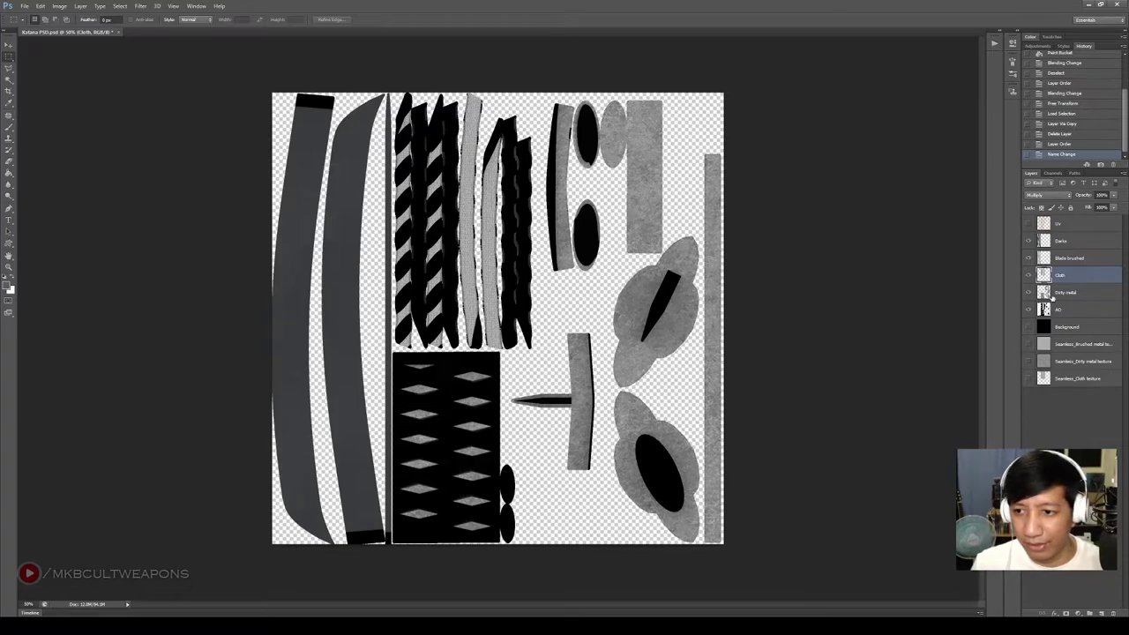
{"action": "left_click", "coordinate": [1027, 328]}
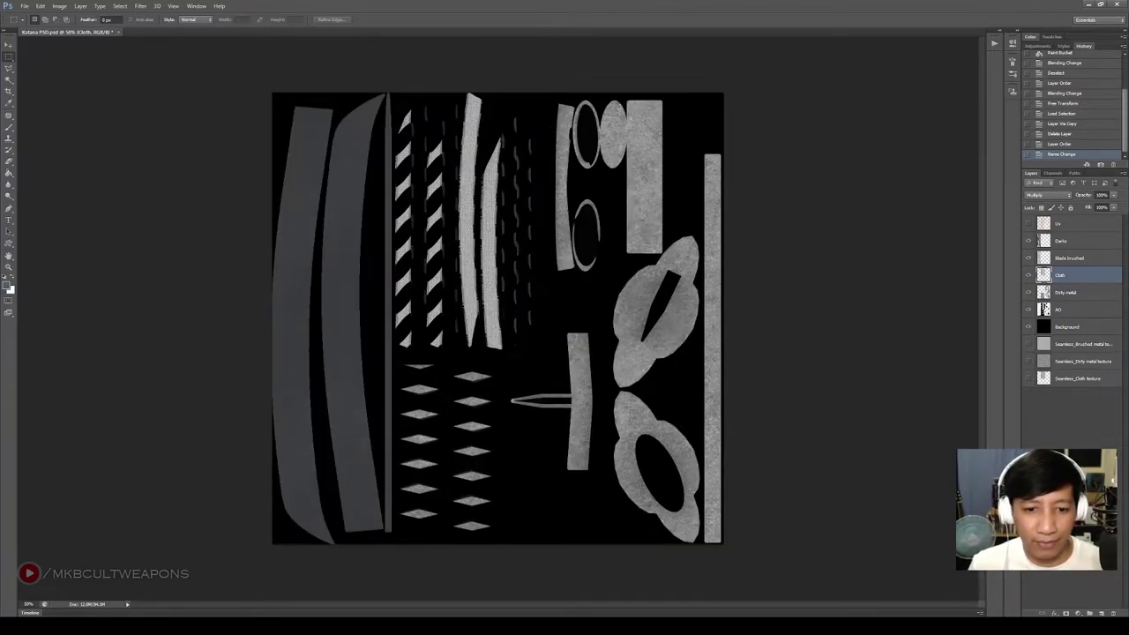
Save the texture as a JPEG, replacing the existing Katana Diffuse_Plain file in the Textures folder
{"action": "left_click", "coordinate": [25, 7]}
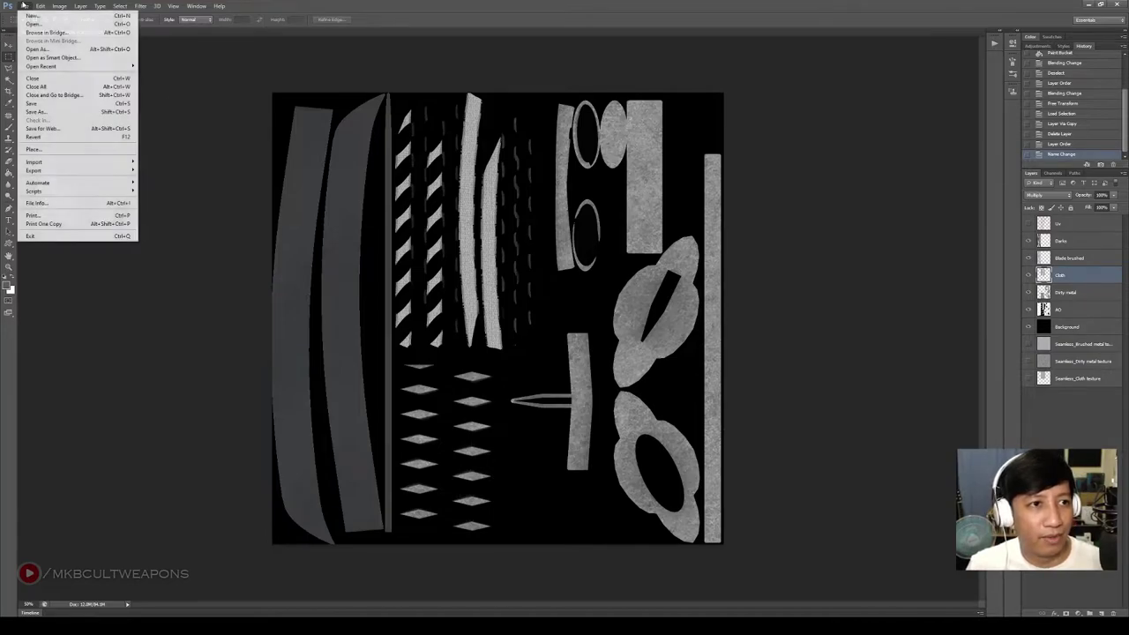
{"action": "left_click", "coordinate": [53, 112]}
{"action": "left_click", "coordinate": [542, 309]}
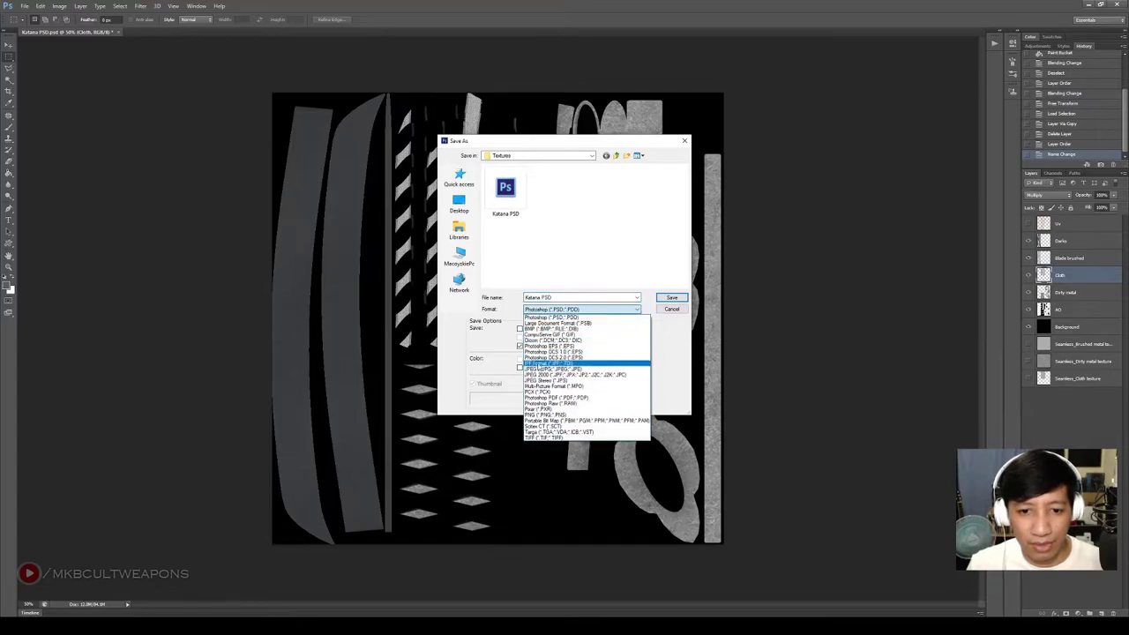
{"action": "left_click", "coordinate": [536, 370]}
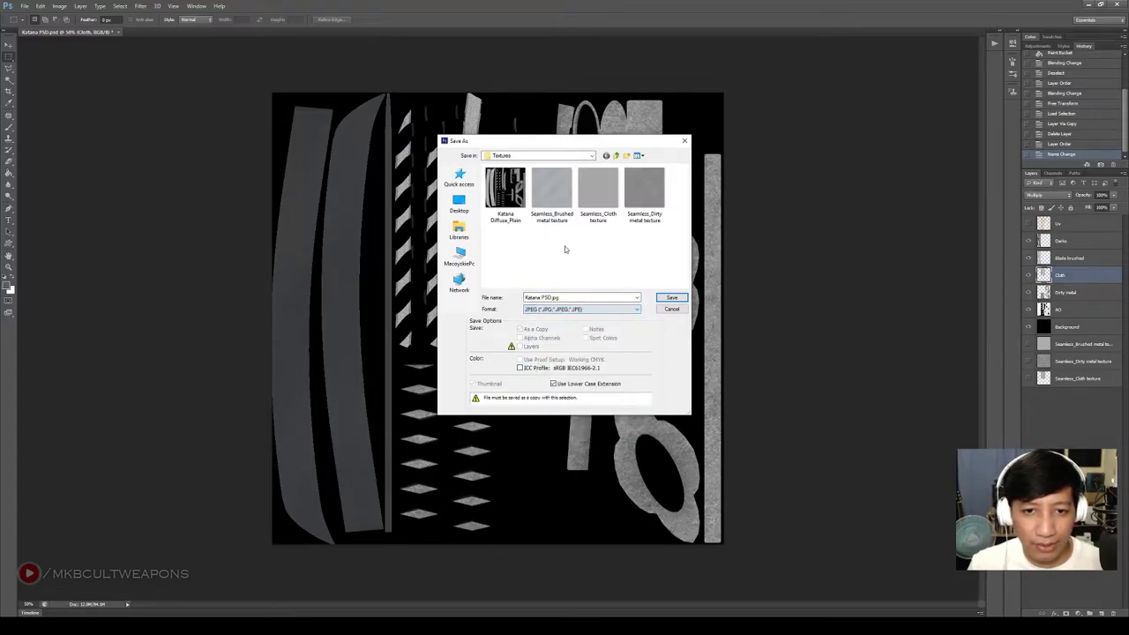
{"action": "left_click", "coordinate": [513, 201]}
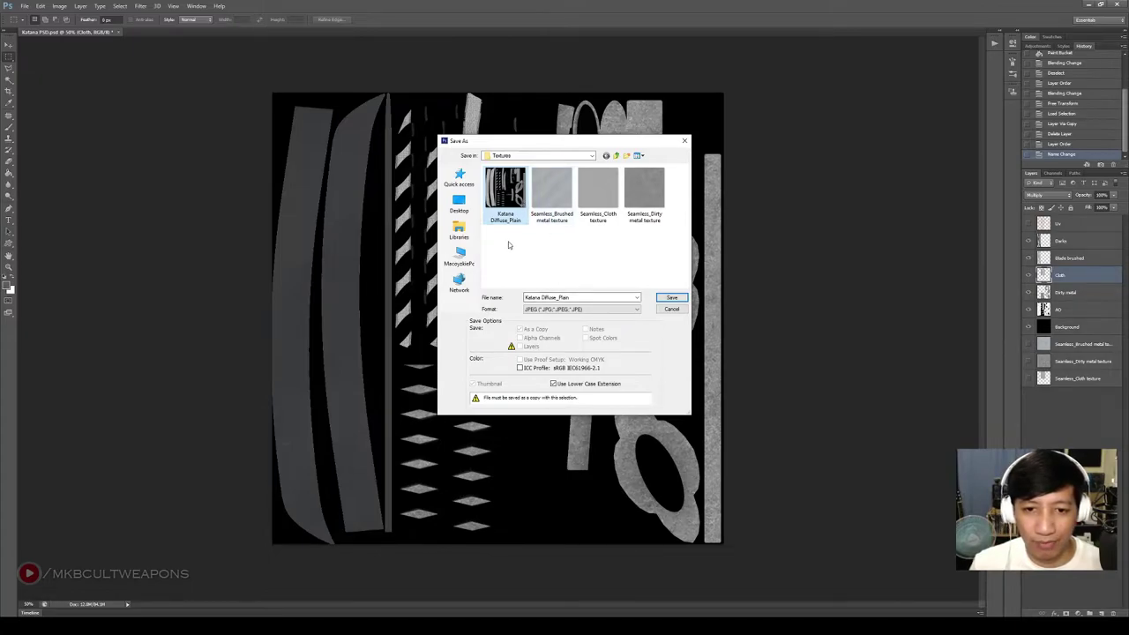
{"action": "left_click", "coordinate": [675, 299]}
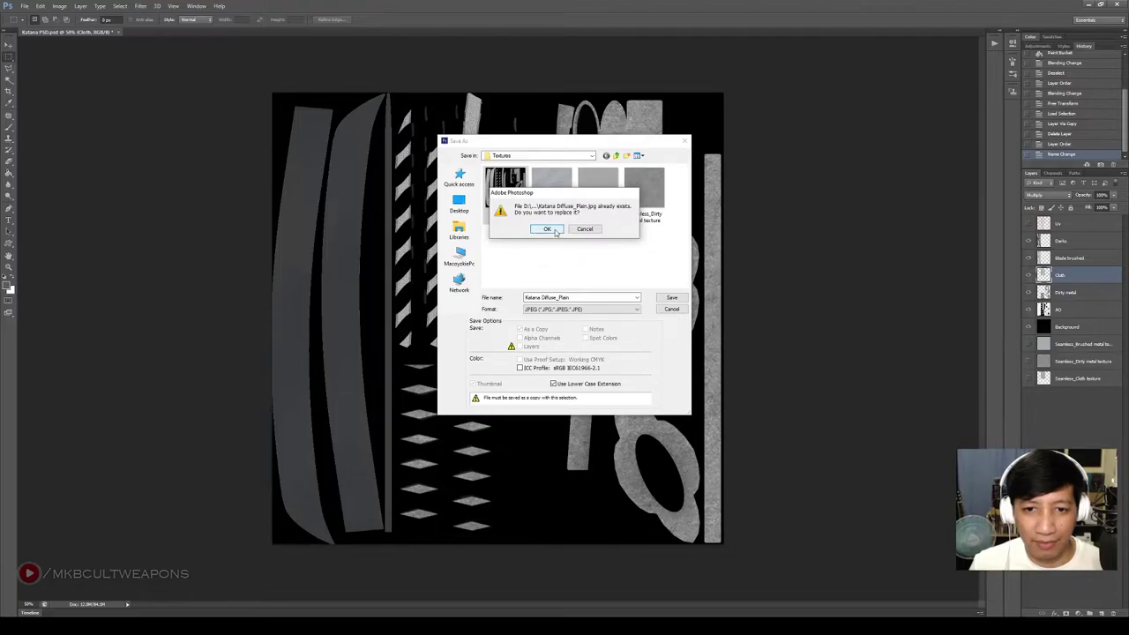
{"action": "left_click", "coordinate": [553, 230]}
{"action": "left_click", "coordinate": [353, 82]}
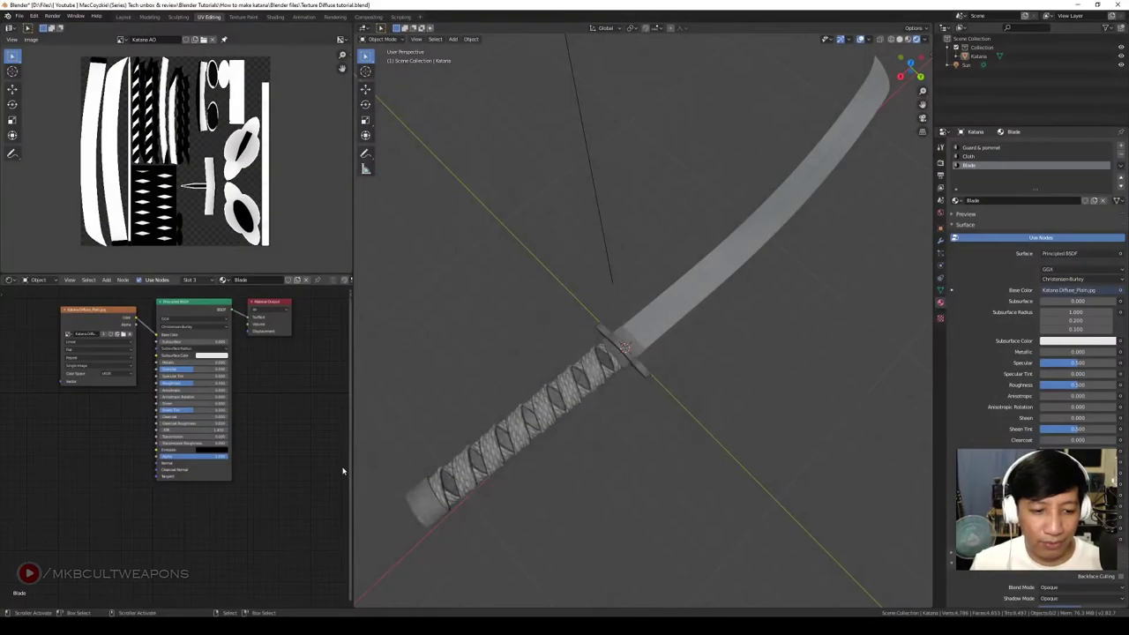
Switch to Blender and reload Katana Diffuse_Plain.jpg in the Guard & pommel material's image texture node
{"action": "left_click", "coordinate": [1087, 3]}
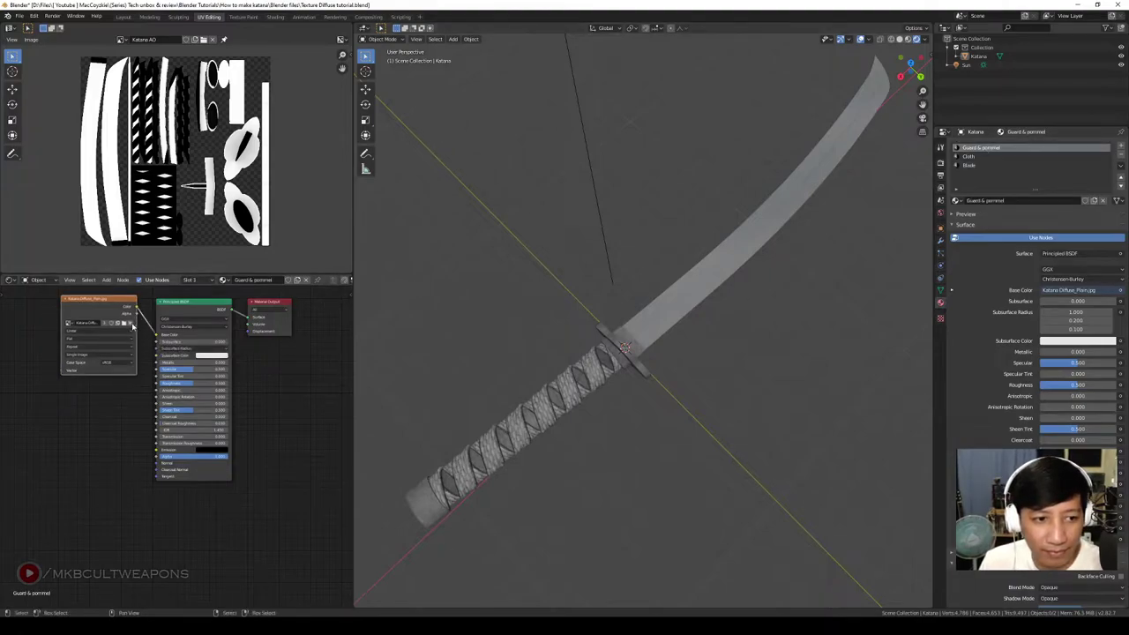
{"action": "left_click", "coordinate": [130, 324]}
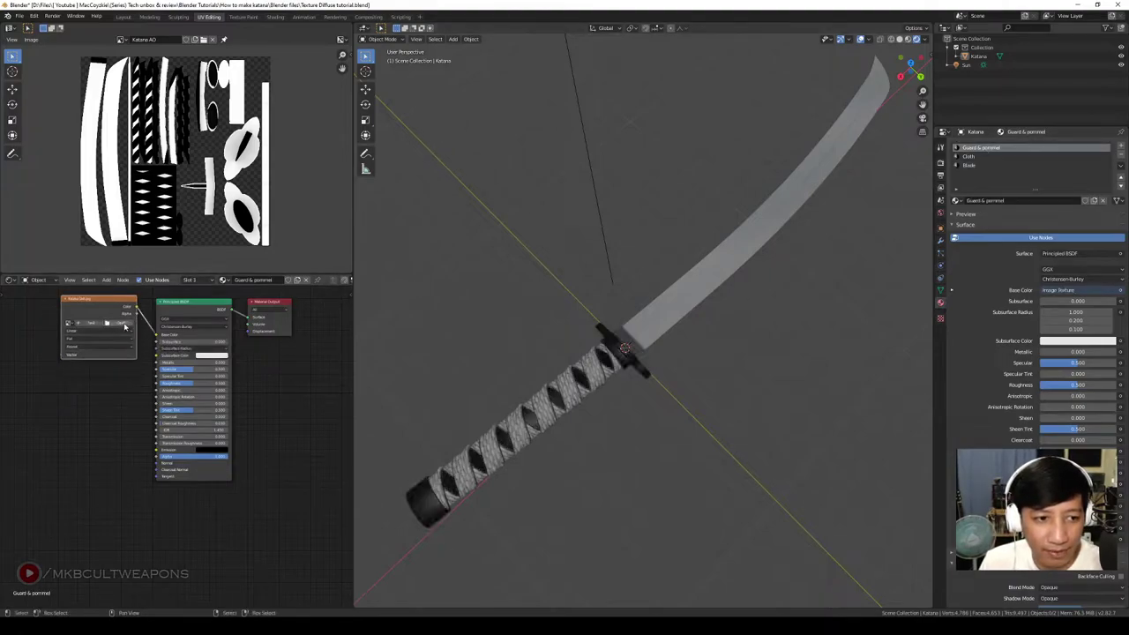
{"action": "left_click", "coordinate": [106, 323]}
{"action": "double_click", "coordinate": [465, 47]}
{"action": "double_click", "coordinate": [502, 55]}
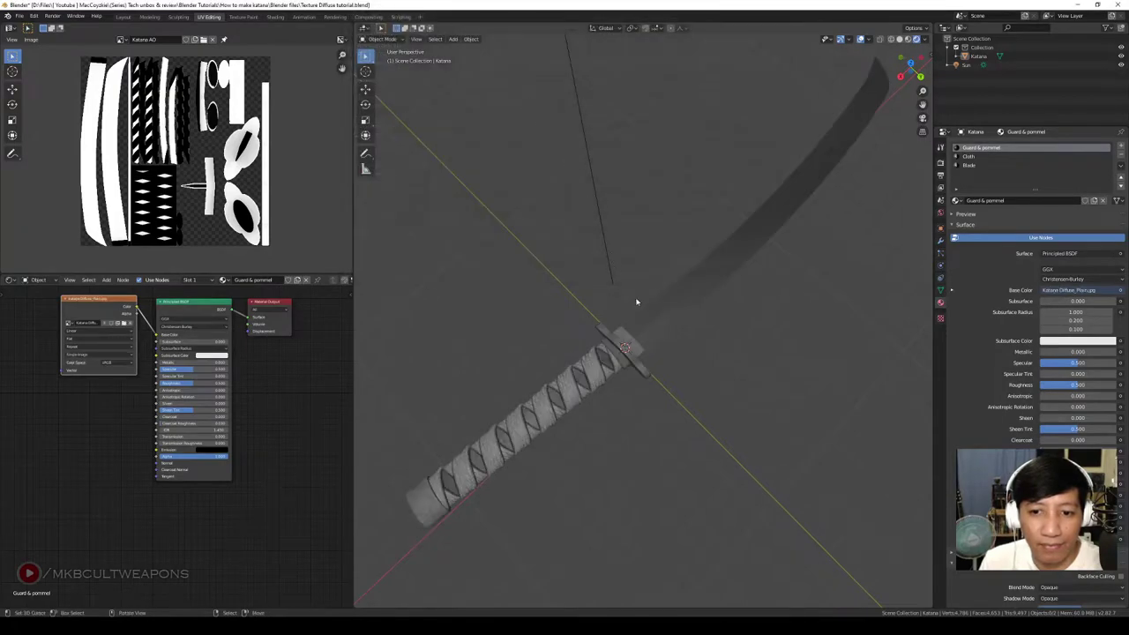
Examine the updated cloth texture on the handle and the darkened blade from several angles
{"action": "scroll", "coordinate": [700, 409], "scroll_direction": "up", "scroll_amount": 4}
{"action": "left_click_drag", "start_coordinate": [537, 468], "coordinate": [712, 326]}
{"action": "left_click_drag", "start_coordinate": [613, 439], "coordinate": [665, 420]}
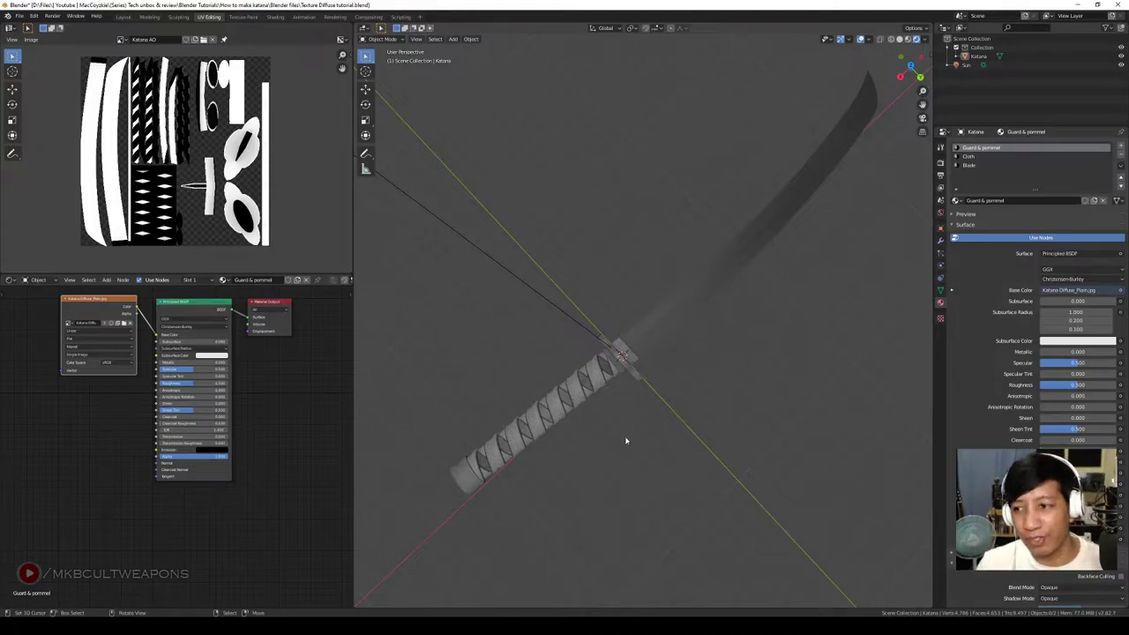
{"action": "scroll", "coordinate": [622, 432], "scroll_direction": "up", "scroll_amount": 3}
{"action": "scroll", "coordinate": [621, 433], "scroll_direction": "down", "scroll_amount": 3}
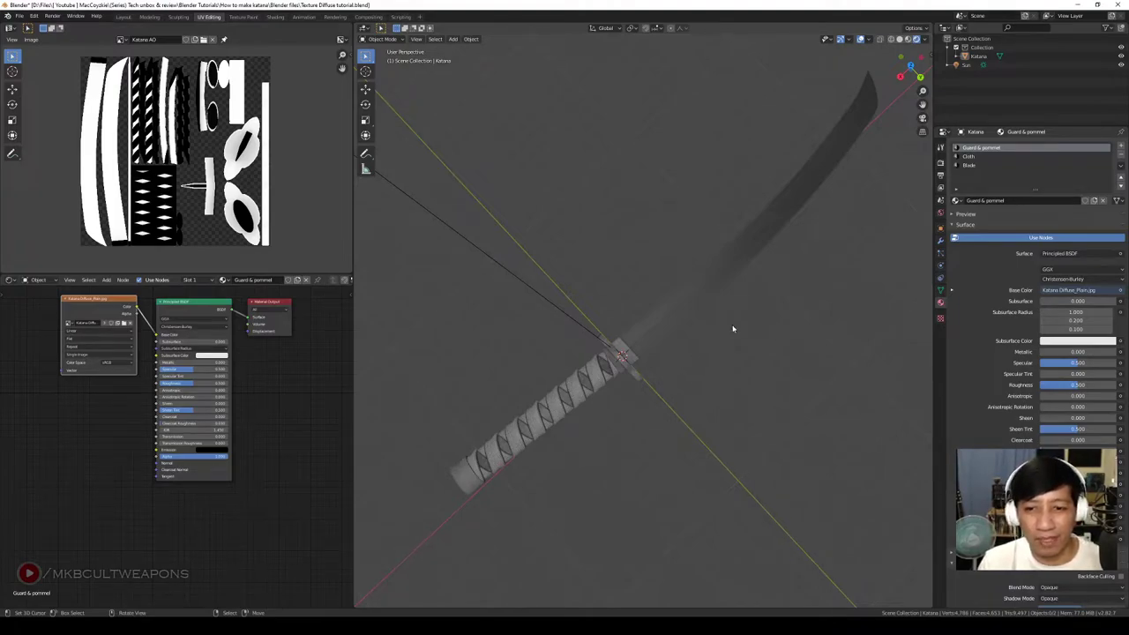
{"action": "left_click_drag", "start_coordinate": [739, 353], "coordinate": [703, 386]}
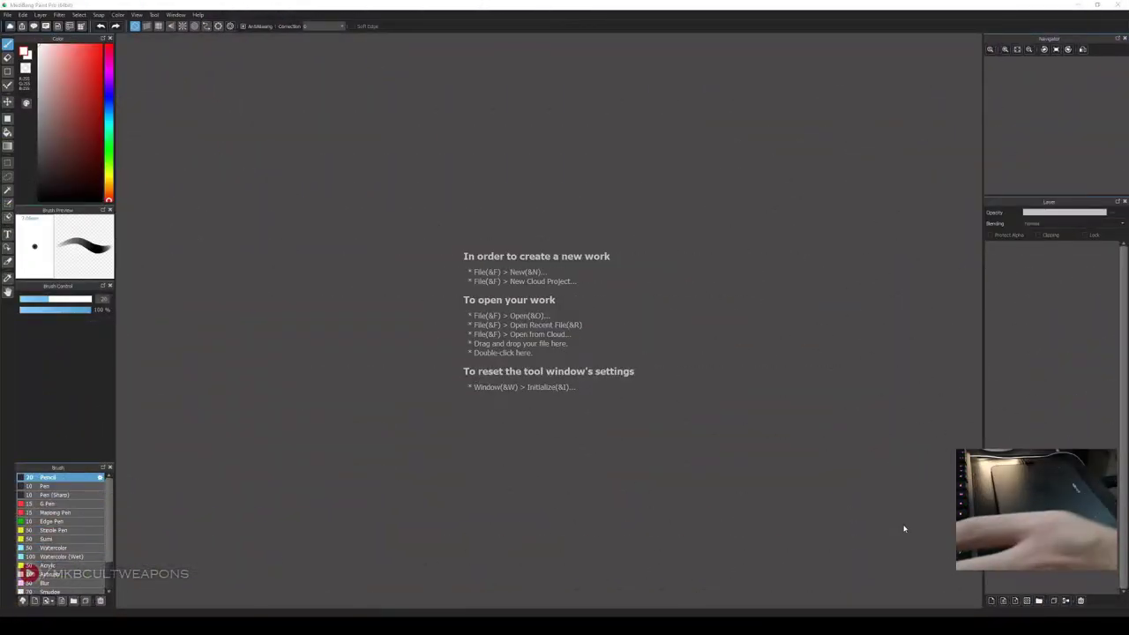
Switch to MediBang Paint Pro and open the Katana PSD file
{"action": "left_click", "coordinate": [11, 15]}
{"action": "left_click", "coordinate": [10, 15]}
{"action": "left_click", "coordinate": [11, 15]}
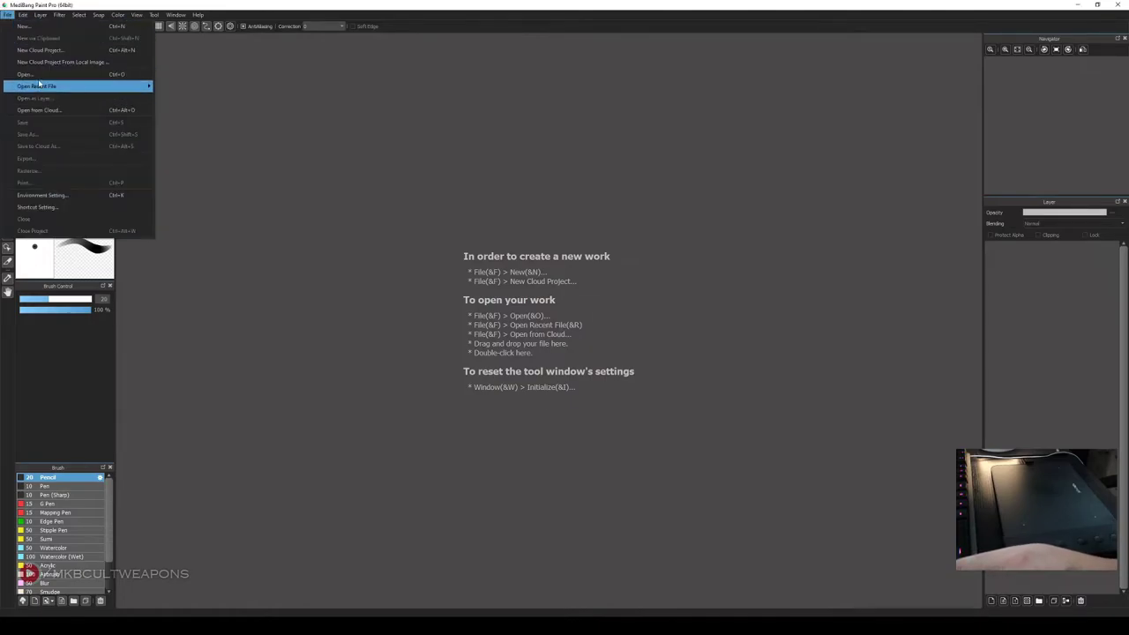
{"action": "left_click", "coordinate": [35, 74]}
{"action": "double_click", "coordinate": [209, 84]}
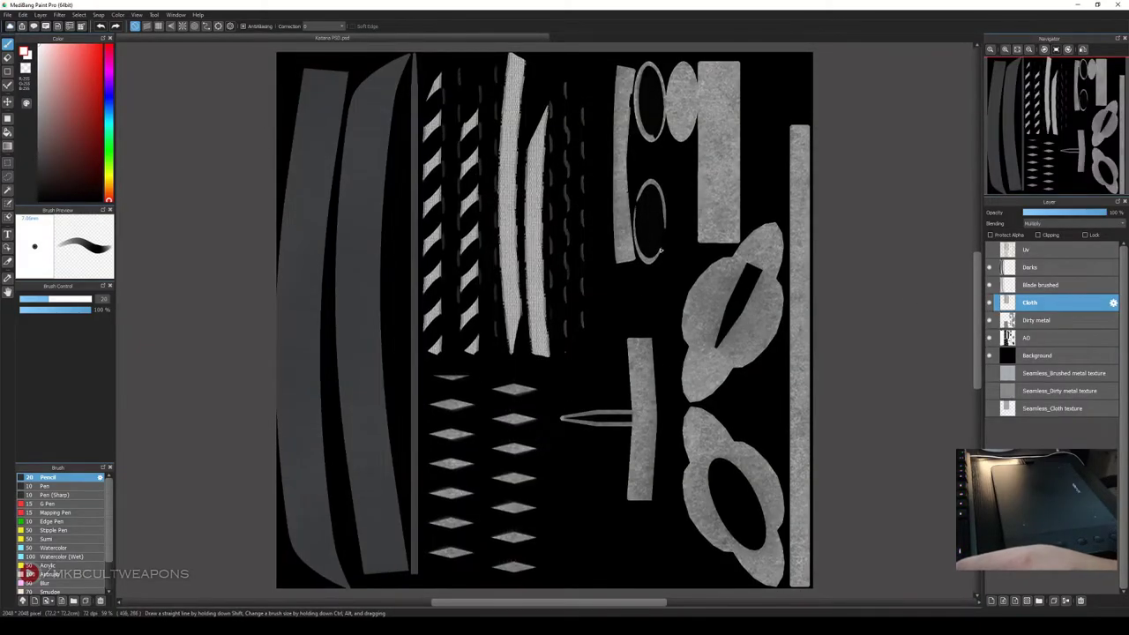
Create a new 1600 x 1200 px image at 350 dpi with a black background and a color layer
{"action": "left_click", "coordinate": [8, 15]}
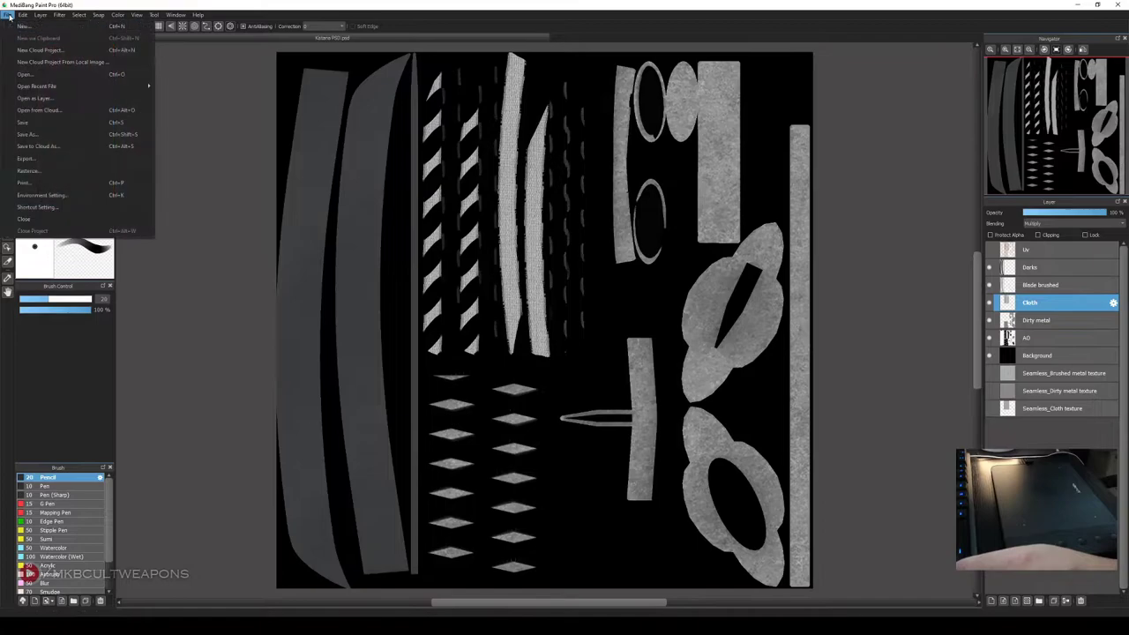
{"action": "left_click", "coordinate": [20, 31]}
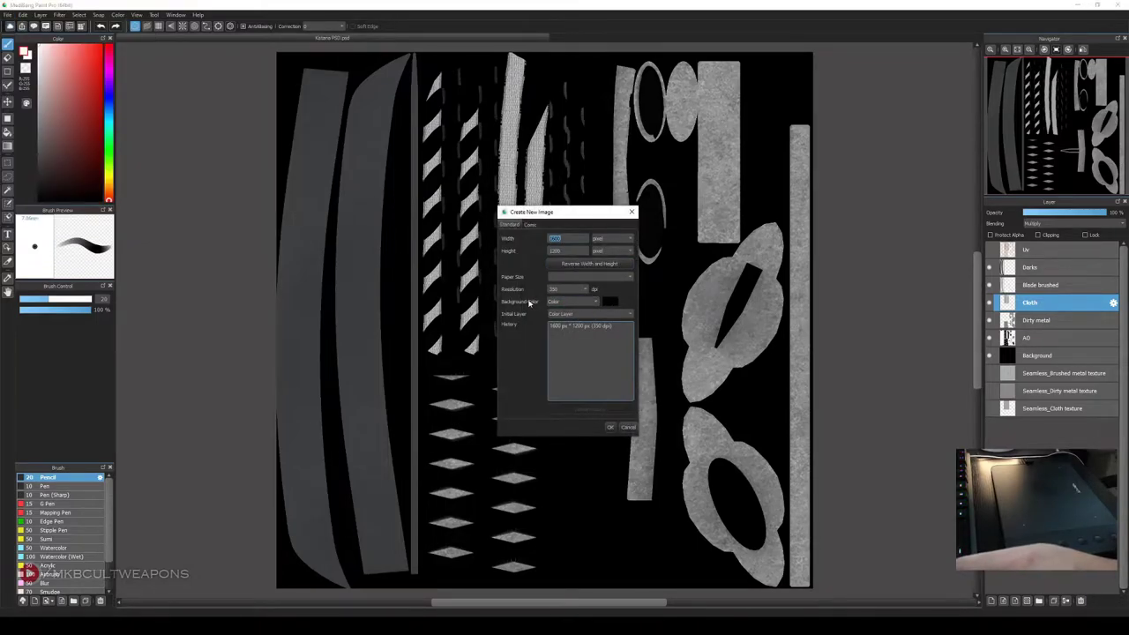
{"action": "left_click", "coordinate": [609, 427]}
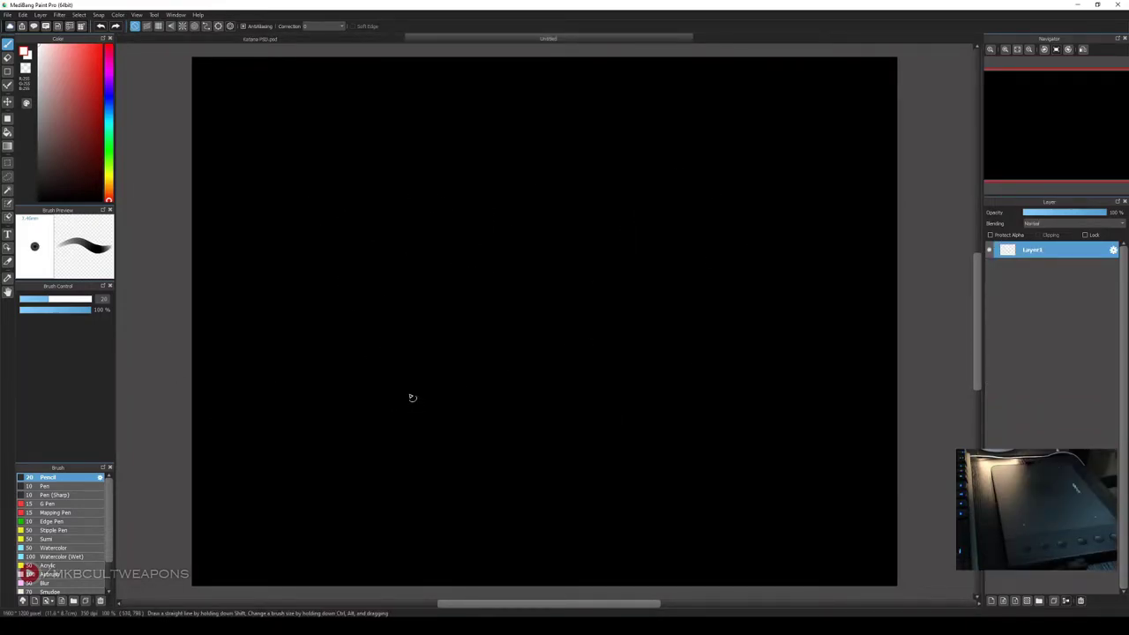
Paint white Pencil test strokes on the black canvas with heavy and light pen pressure, and close the untitled image without saving
{"action": "mouse_move", "coordinate": [298, 334]}
{"action": "left_mouse_down"}
{"action": "mouse_move", "coordinate": [343, 302]}
{"action": "mouse_move", "coordinate": [343, 386]}
{"action": "mouse_move", "coordinate": [399, 311]}
{"action": "mouse_move", "coordinate": [406, 413]}
{"action": "mouse_move", "coordinate": [481, 336]}
{"action": "mouse_move", "coordinate": [499, 414]}
{"action": "mouse_move", "coordinate": [611, 400]}
{"action": "mouse_move", "coordinate": [660, 425]}
{"action": "left_mouse_up"}
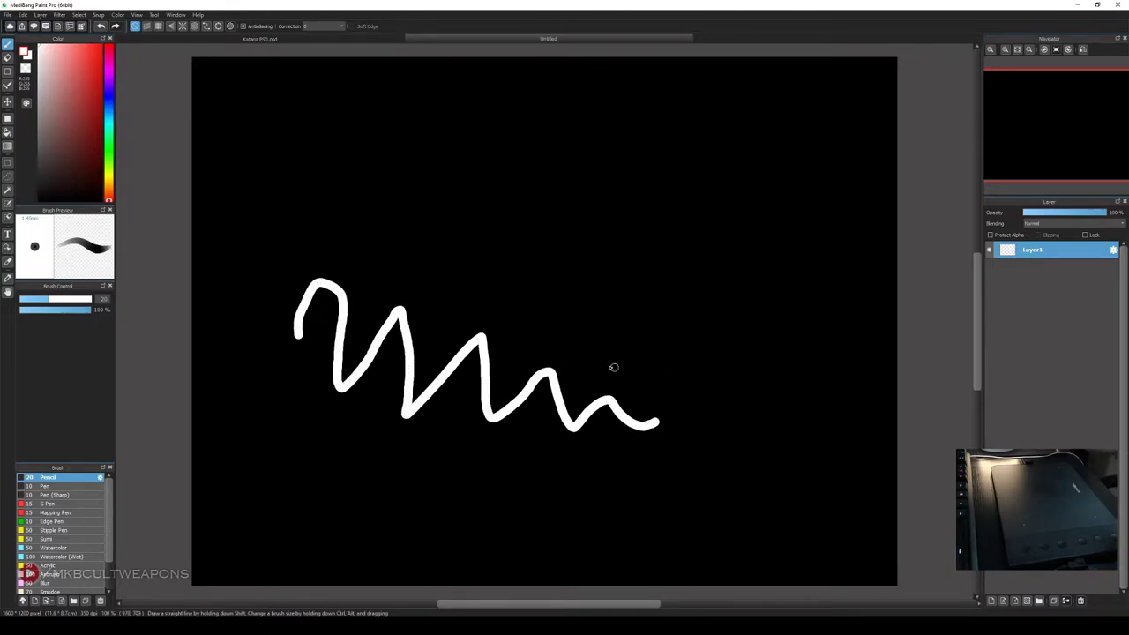
{"action": "mouse_move", "coordinate": [605, 333]}
{"action": "left_mouse_down"}
{"action": "mouse_move", "coordinate": [683, 327]}
{"action": "mouse_move", "coordinate": [727, 351]}
{"action": "mouse_move", "coordinate": [753, 333]}
{"action": "mouse_move", "coordinate": [685, 266]}
{"action": "mouse_move", "coordinate": [570, 224]}
{"action": "mouse_move", "coordinate": [345, 221]}
{"action": "mouse_move", "coordinate": [264, 264]}
{"action": "mouse_move", "coordinate": [256, 354]}
{"action": "mouse_move", "coordinate": [292, 437]}
{"action": "mouse_move", "coordinate": [392, 473]}
{"action": "mouse_move", "coordinate": [507, 498]}
{"action": "mouse_move", "coordinate": [656, 481]}
{"action": "left_mouse_up"}
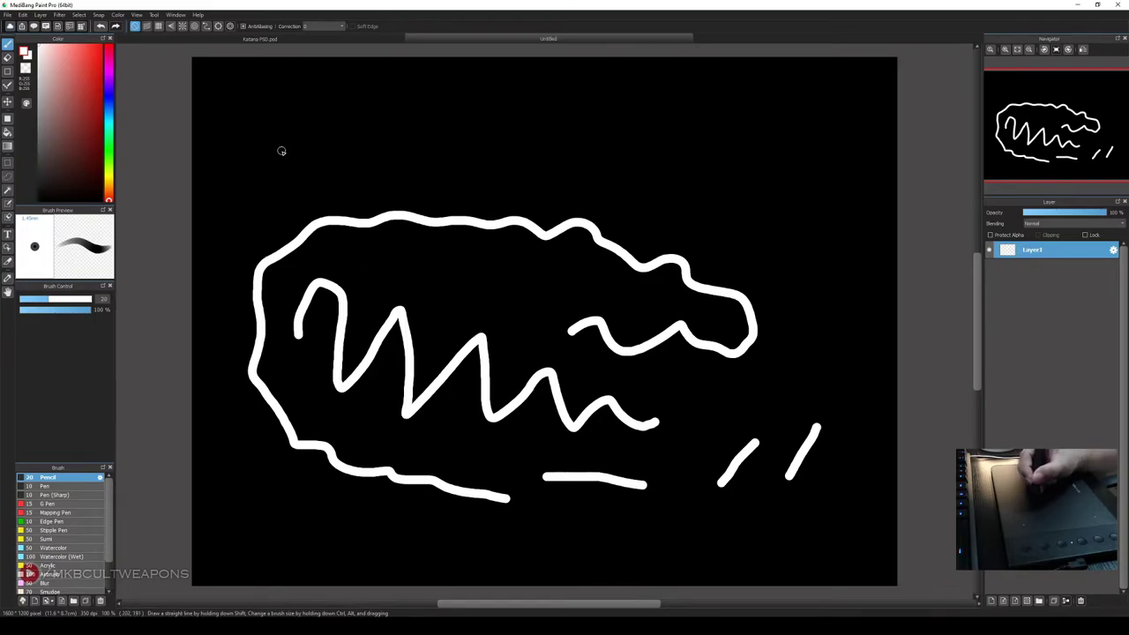
{"action": "left_click_drag", "start_coordinate": [313, 167], "coordinate": [346, 142]}
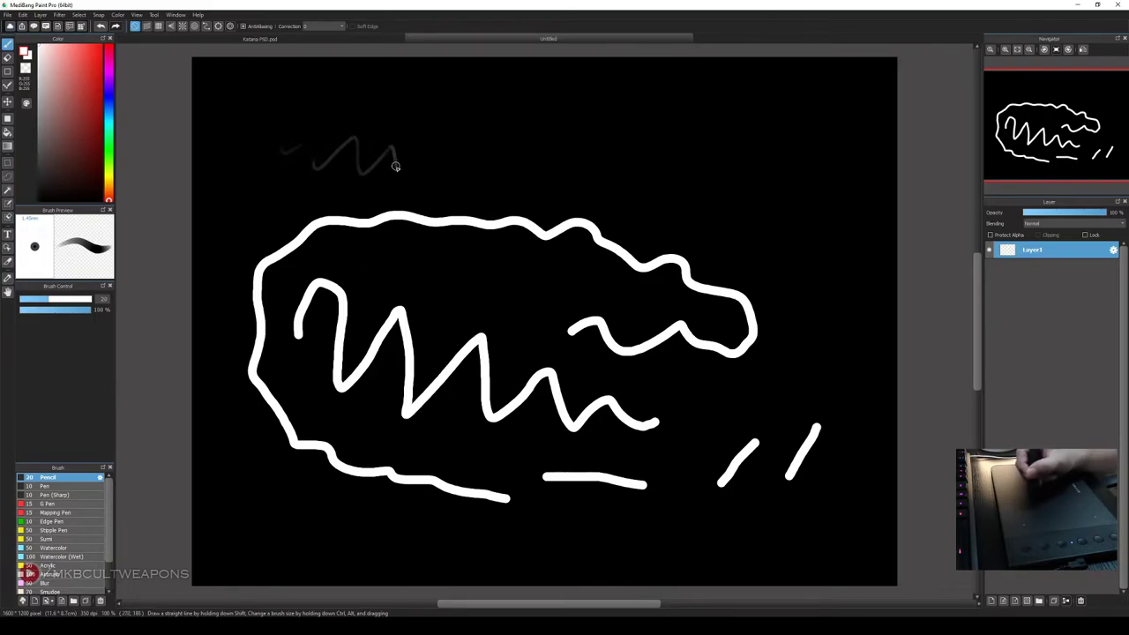
{"action": "mouse_move", "coordinate": [425, 168]}
{"action": "left_mouse_down"}
{"action": "mouse_move", "coordinate": [461, 149]}
{"action": "mouse_move", "coordinate": [499, 155]}
{"action": "mouse_move", "coordinate": [655, 134]}
{"action": "mouse_move", "coordinate": [671, 174]}
{"action": "mouse_move", "coordinate": [743, 160]}
{"action": "mouse_move", "coordinate": [803, 234]}
{"action": "mouse_move", "coordinate": [813, 293]}
{"action": "mouse_move", "coordinate": [732, 395]}
{"action": "left_mouse_up"}
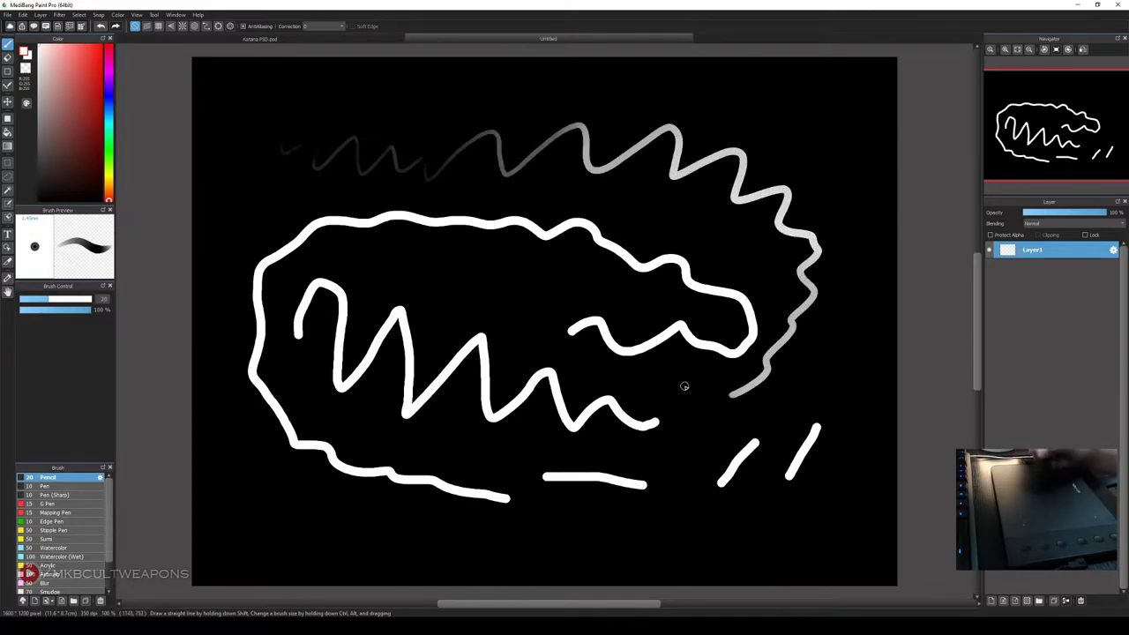
{"action": "mouse_move", "coordinate": [469, 258]}
{"action": "left_mouse_down"}
{"action": "mouse_move", "coordinate": [441, 296]}
{"action": "mouse_move", "coordinate": [448, 309]}
{"action": "left_mouse_up"}
{"action": "left_click_drag", "start_coordinate": [520, 265], "coordinate": [475, 318]}
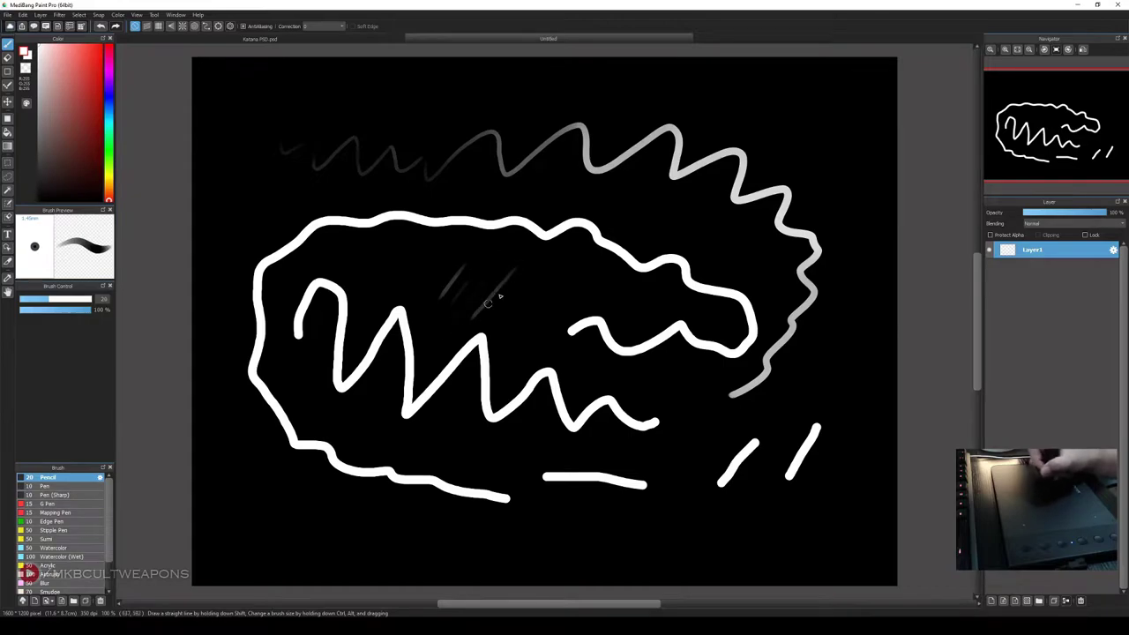
{"action": "mouse_move", "coordinate": [554, 272]}
{"action": "left_mouse_down"}
{"action": "mouse_move", "coordinate": [524, 311]}
{"action": "mouse_move", "coordinate": [540, 337]}
{"action": "left_mouse_up"}
{"action": "left_click_drag", "start_coordinate": [585, 304], "coordinate": [554, 335]}
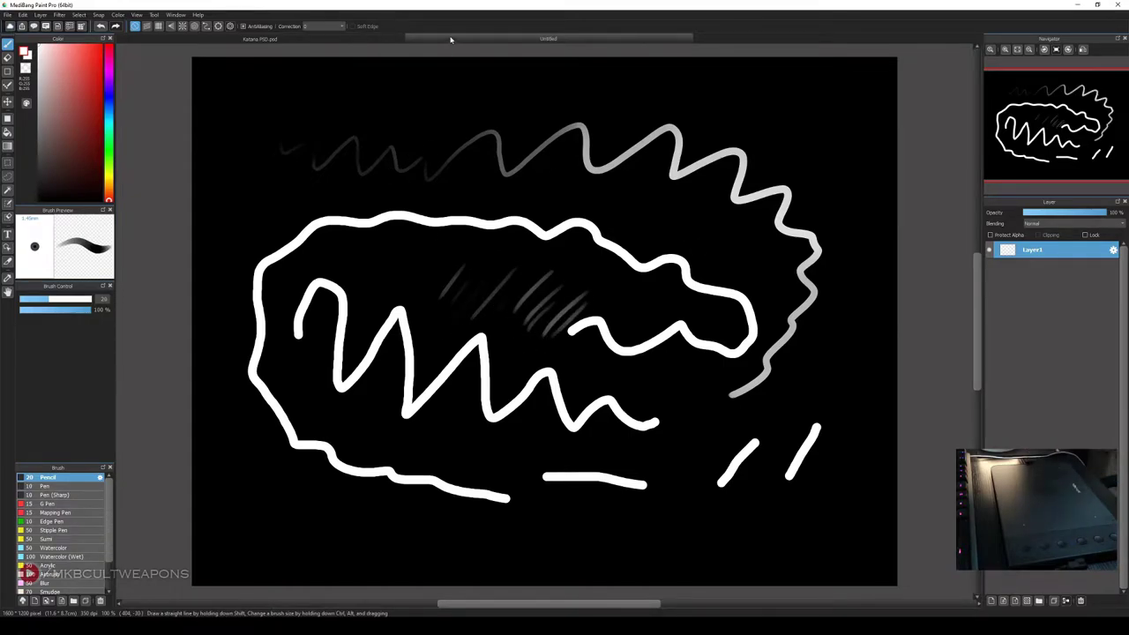
{"action": "left_click", "coordinate": [689, 40]}
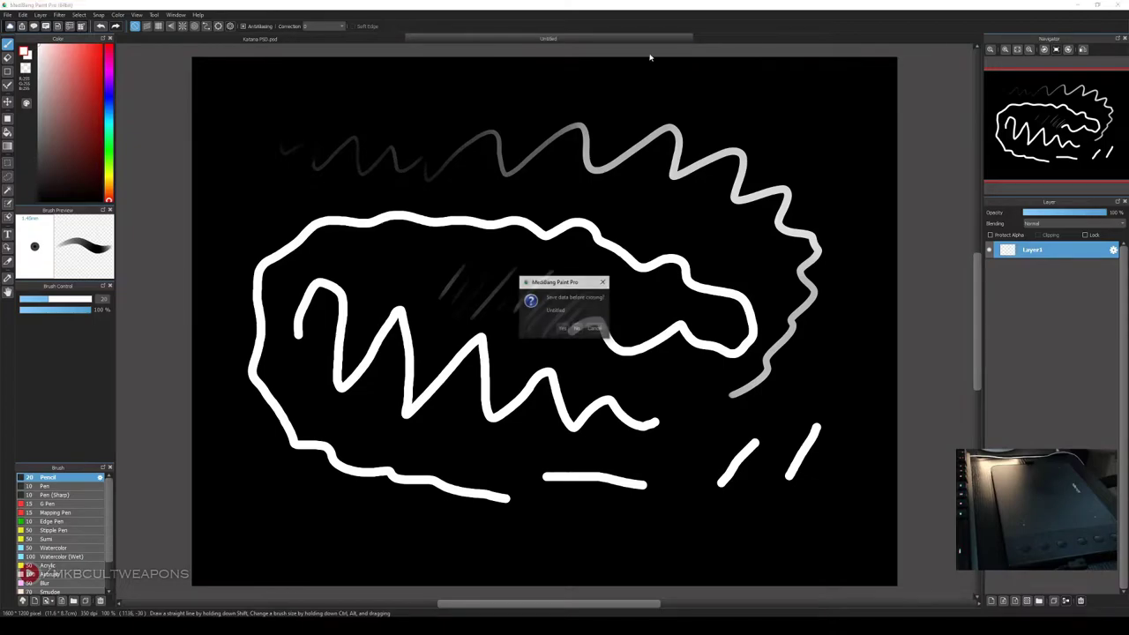
{"action": "left_click", "coordinate": [577, 329]}
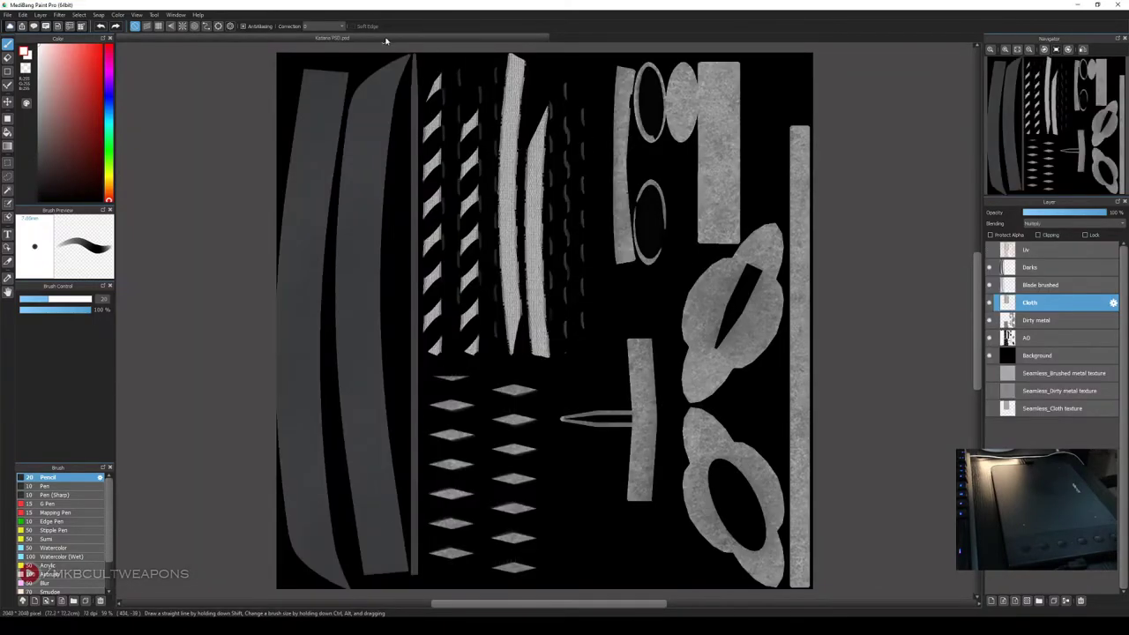
Set the Pencil brush size to 100 and add two empty layers above the Darks layer
{"action": "key", "text": "bracketright"}
{"action": "key", "text": "alt+bracketright"}
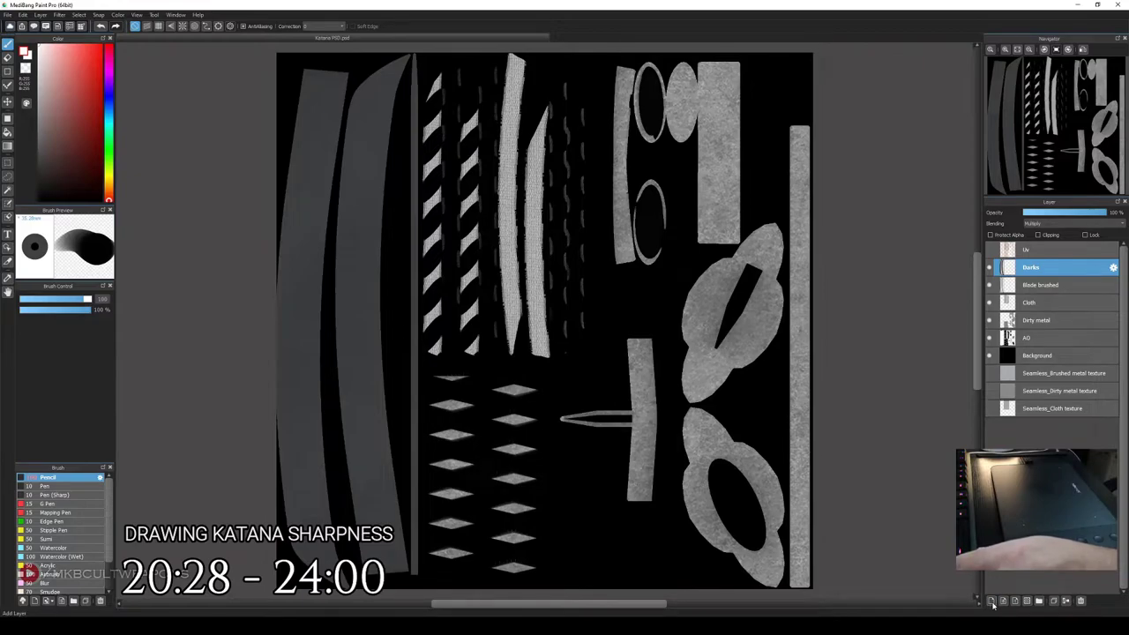
{"action": "left_click", "coordinate": [991, 602]}
{"action": "left_click", "coordinate": [992, 602]}
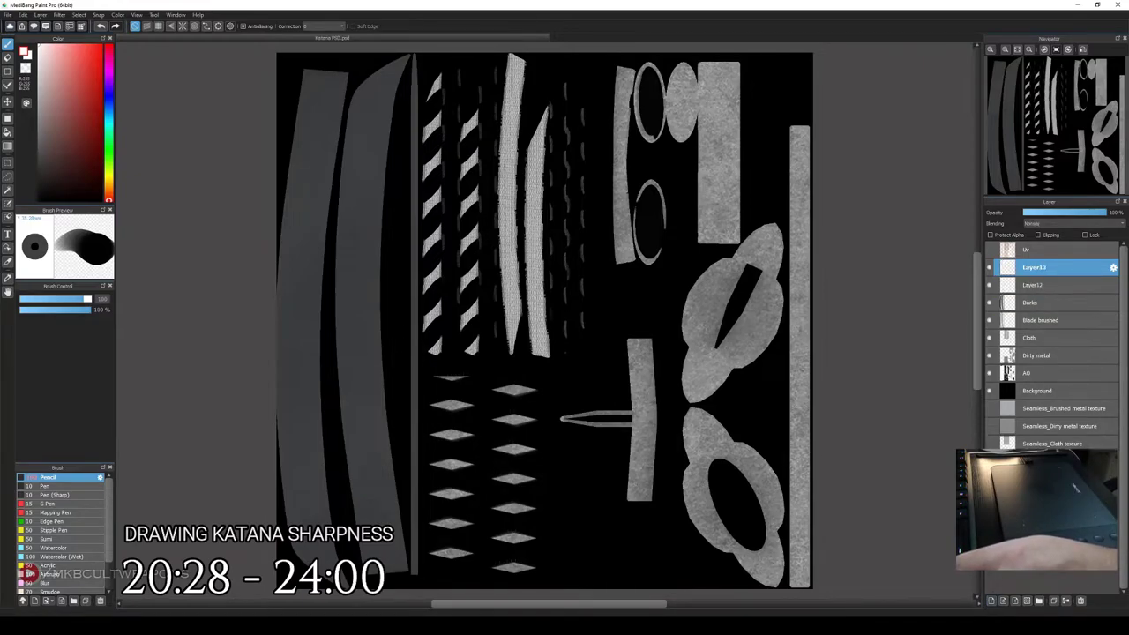
Rename the two new layers Sharp 1 and Sharp 2, with Sharp 2 as the upper one
{"action": "double_click", "coordinate": [1035, 286]}
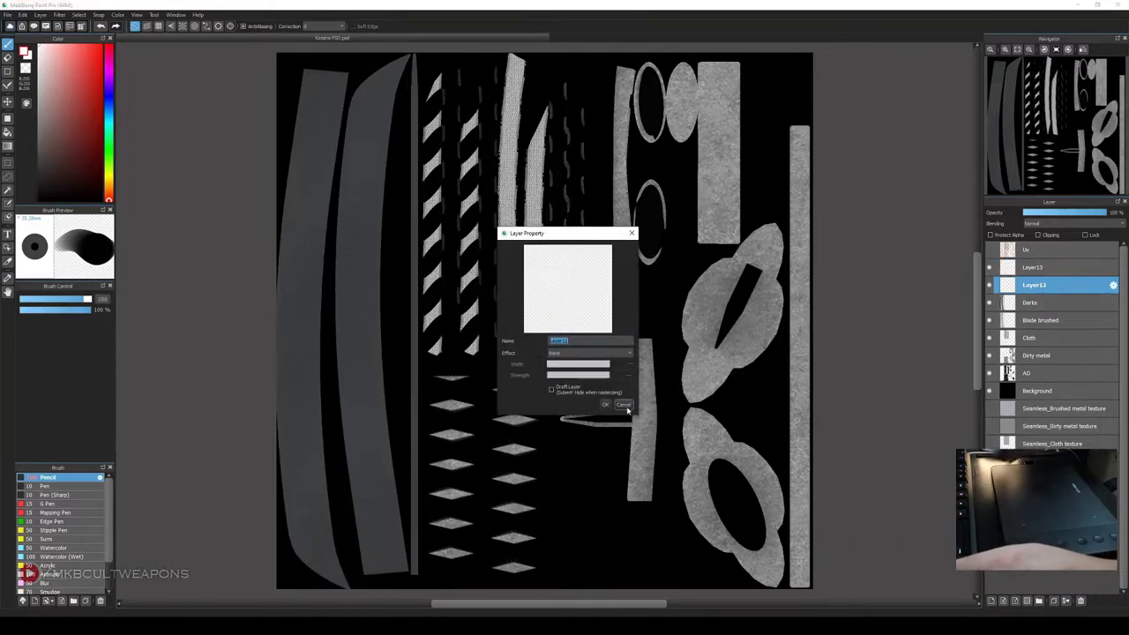
{"action": "type", "text": "Sharp"}
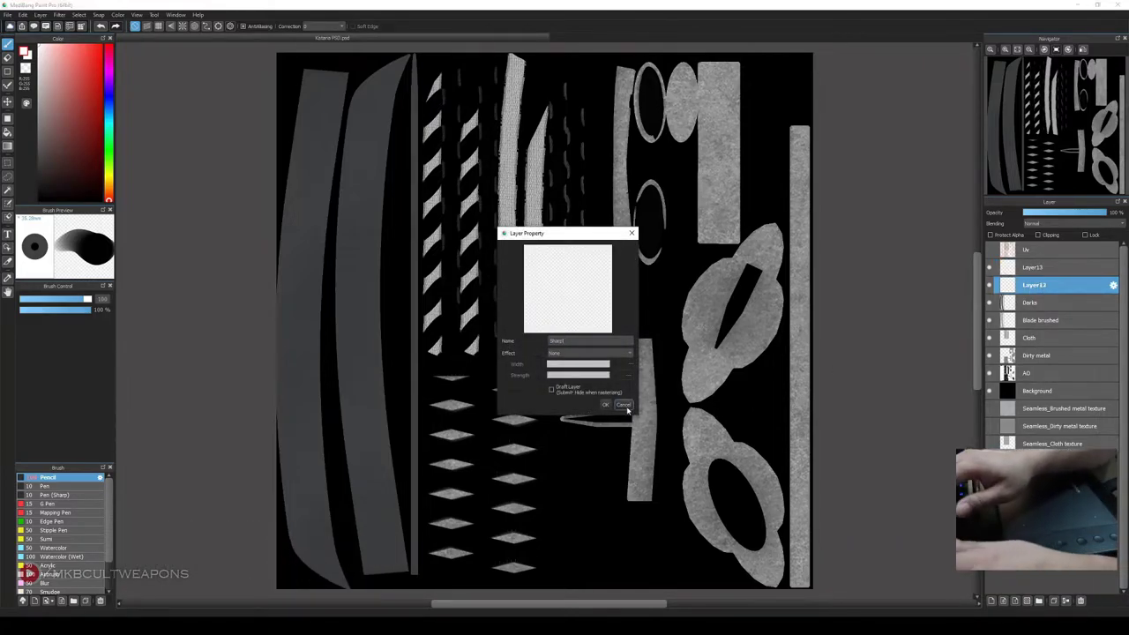
{"action": "left_click", "coordinate": [625, 407]}
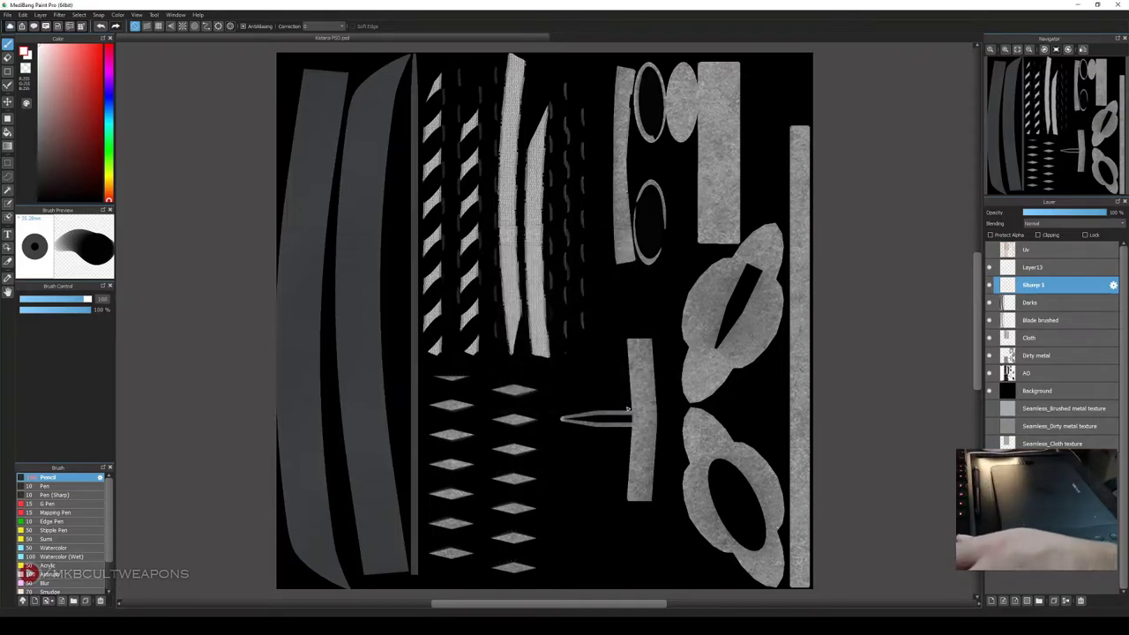
{"action": "left_click", "coordinate": [1041, 268]}
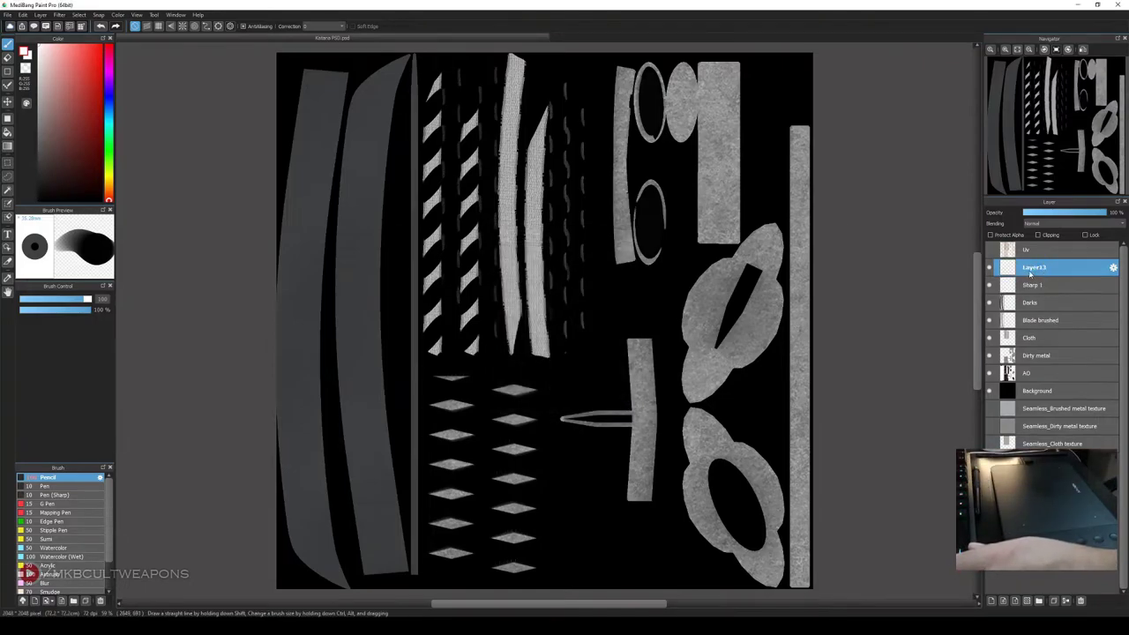
{"action": "double_click", "coordinate": [1025, 270]}
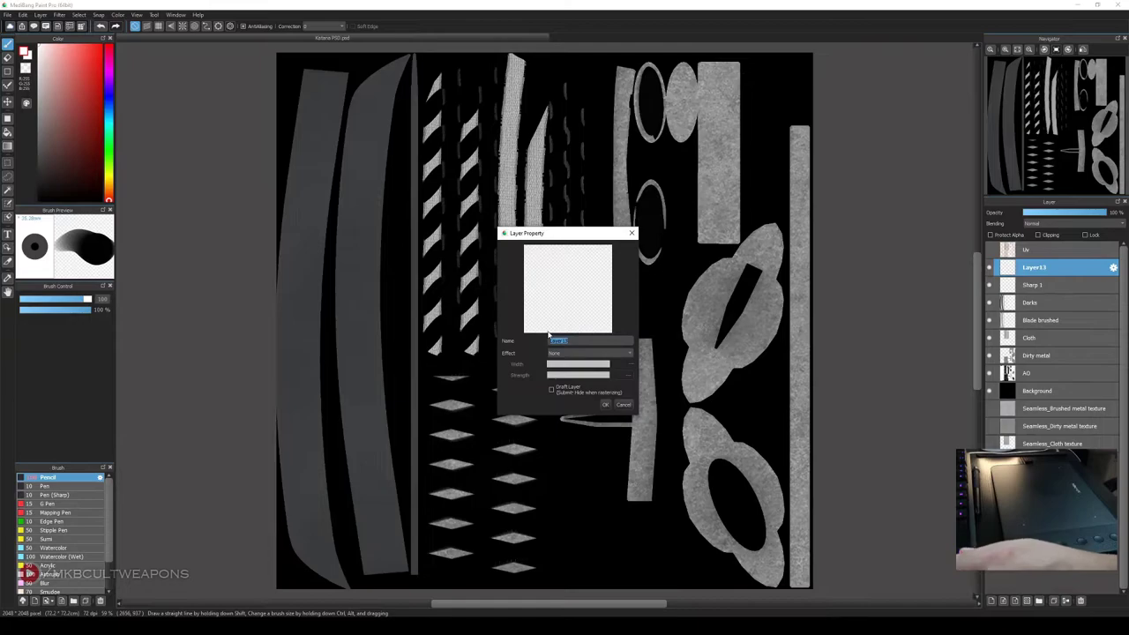
{"action": "type", "text": "Sharp 3"}
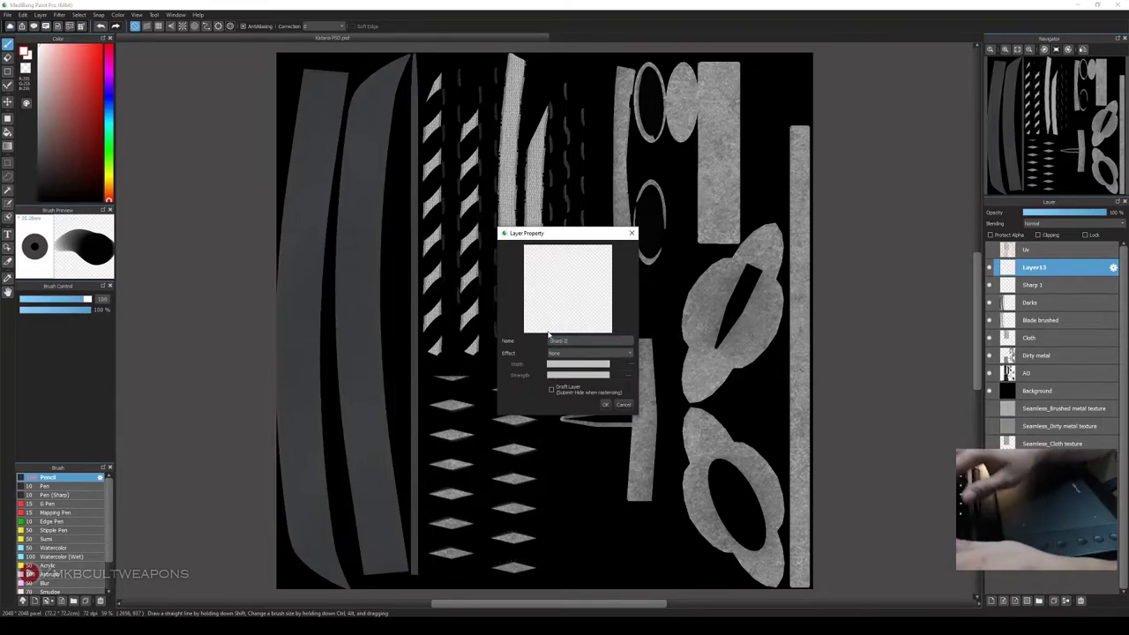
{"action": "key", "text": "Return"}
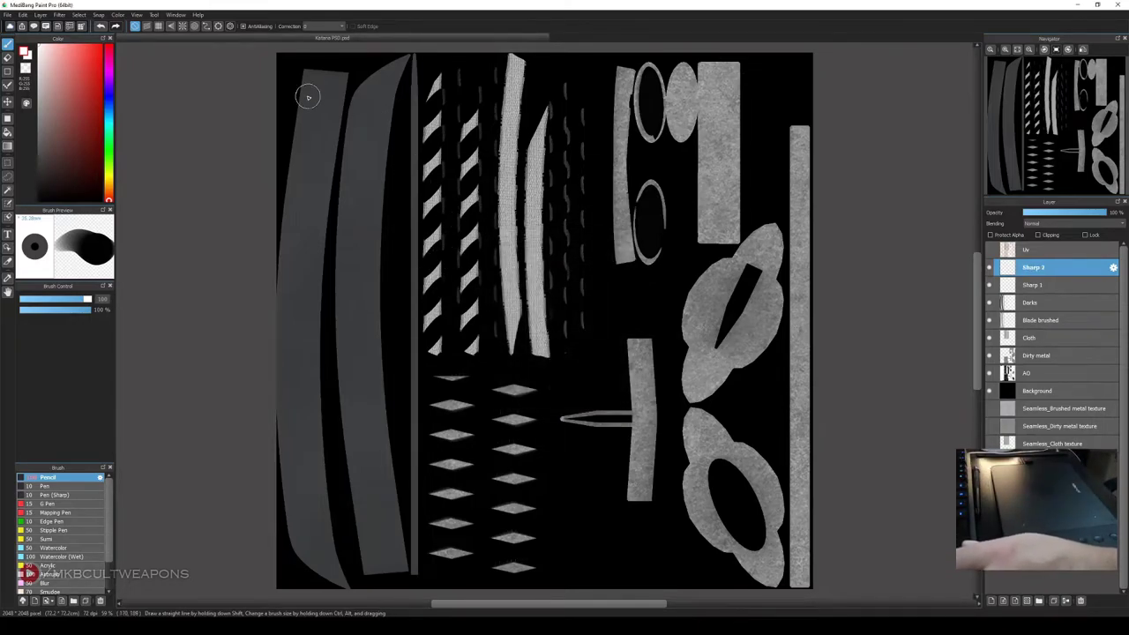
Show the Uv layer and set the blending of the Sharp 1 and Sharp 2 layers to Overlay
{"action": "left_click", "coordinate": [990, 250]}
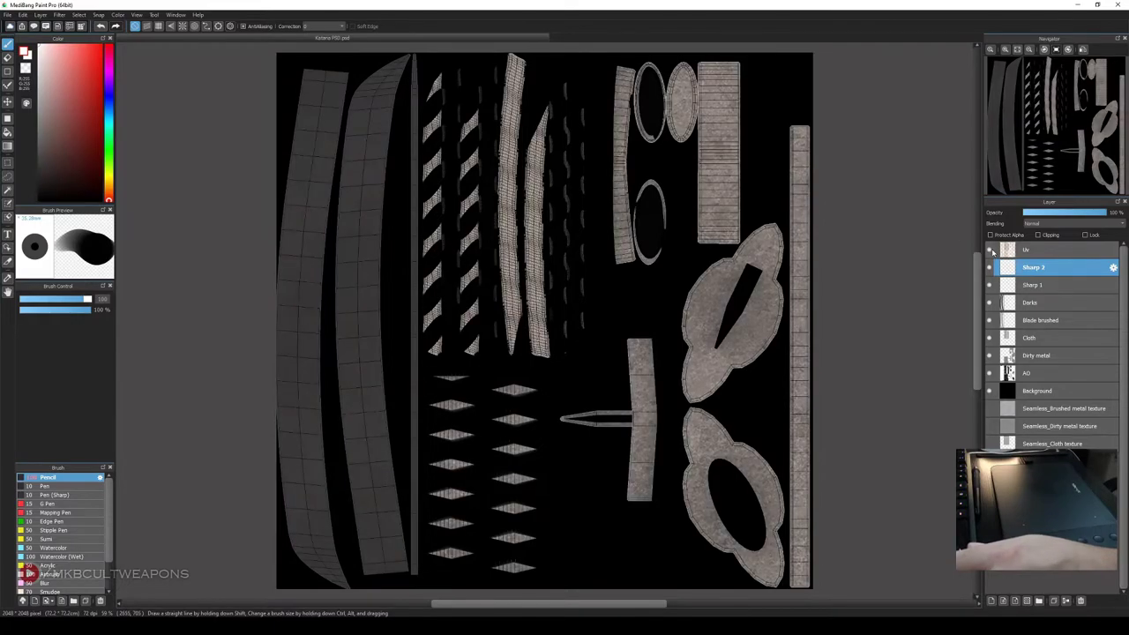
{"action": "left_click", "coordinate": [1025, 252]}
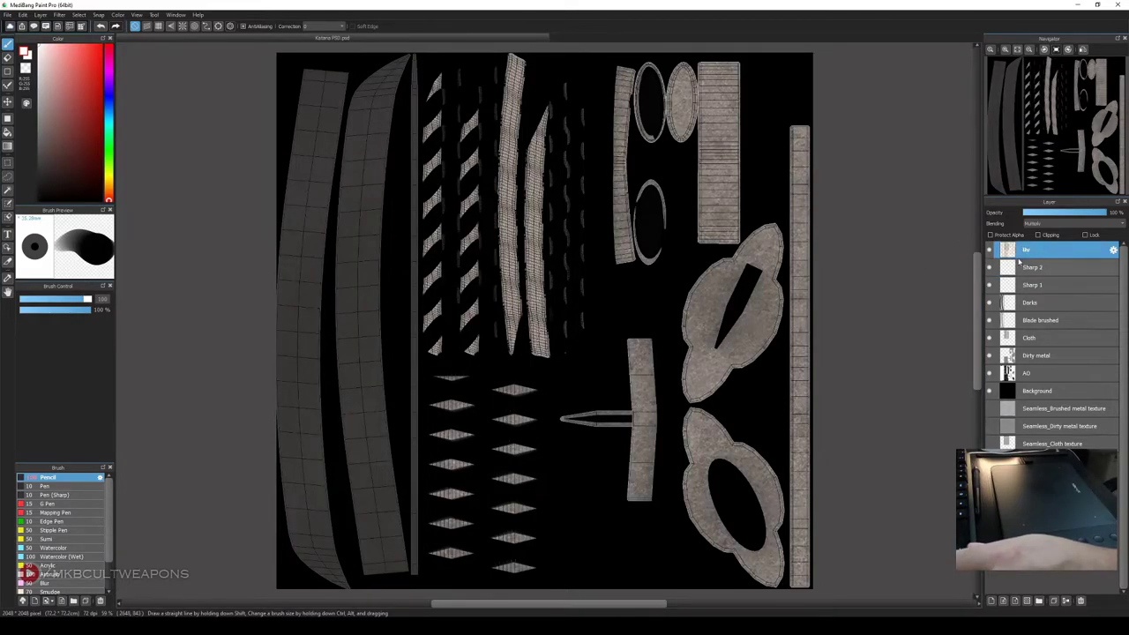
{"action": "left_click", "coordinate": [1031, 266]}
{"action": "left_click", "coordinate": [1043, 285]}
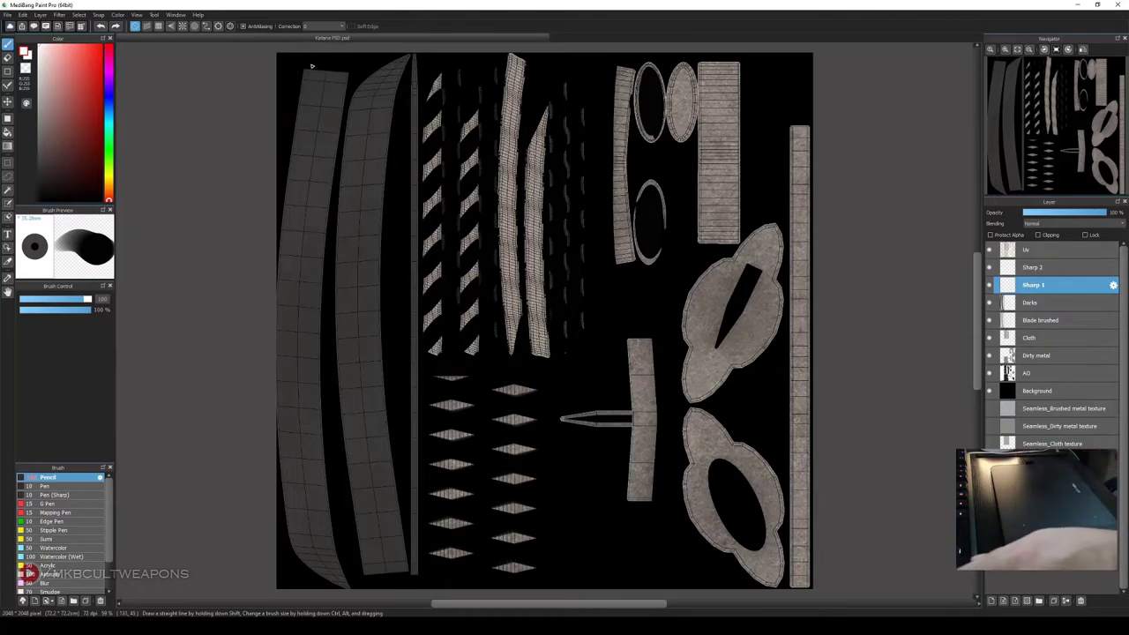
{"action": "left_click", "coordinate": [1049, 225]}
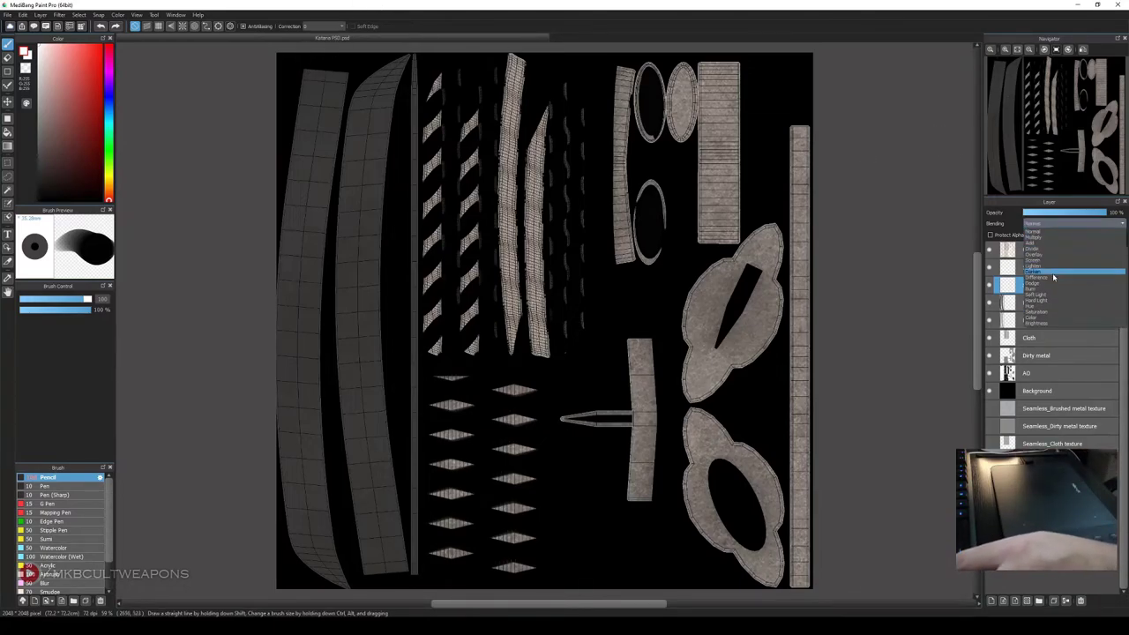
{"action": "left_click", "coordinate": [1047, 256]}
{"action": "left_click", "coordinate": [1046, 267]}
{"action": "left_click", "coordinate": [1046, 224]}
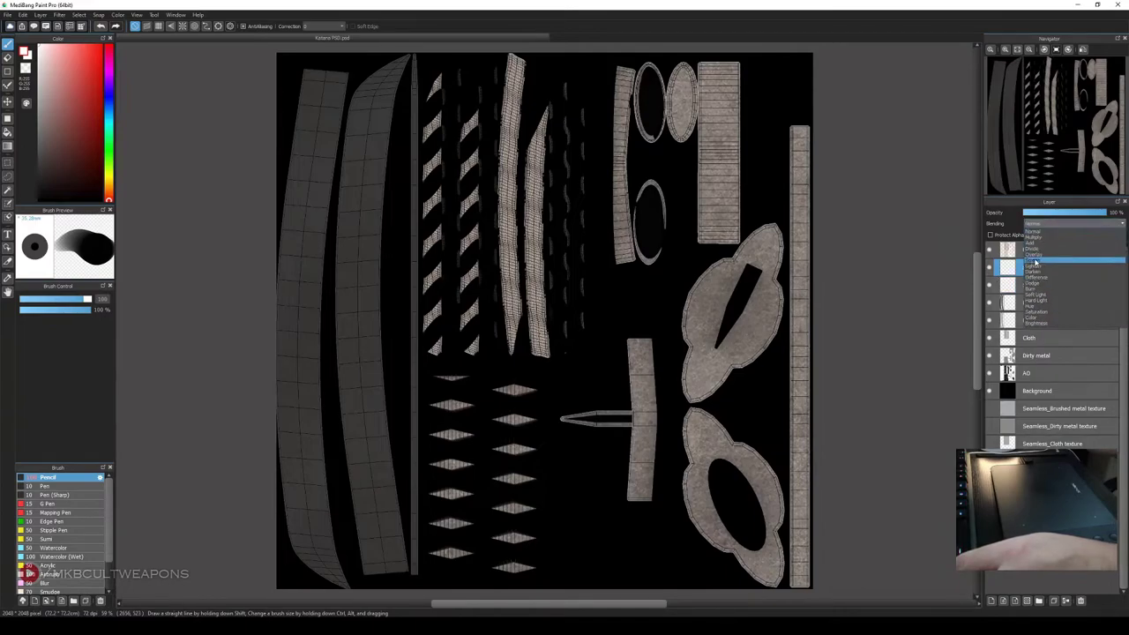
{"action": "left_click", "coordinate": [1046, 256]}
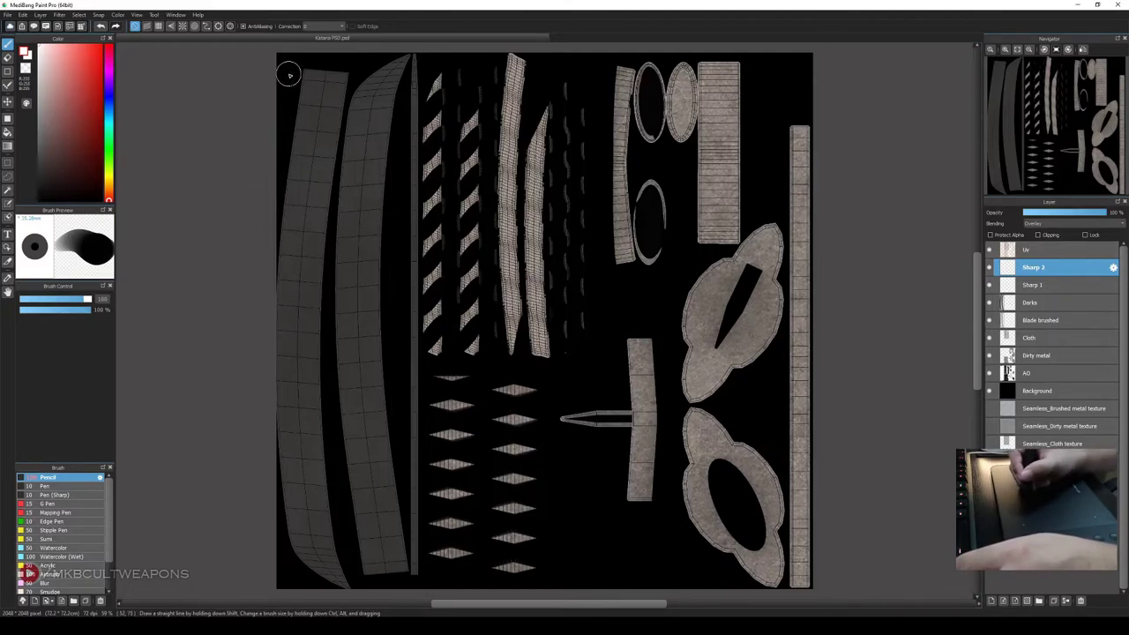
On the Sharp 1 layer, paint a wavy white sharpness band along the outer edge of the leftmost blade piece
{"action": "left_click", "coordinate": [1030, 285]}
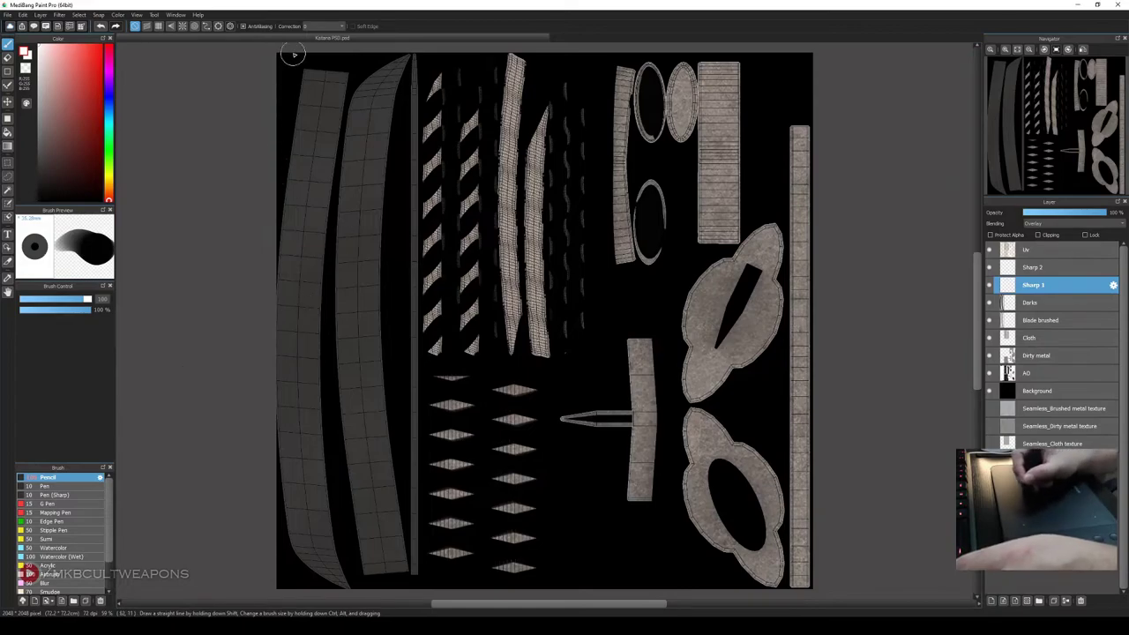
{"action": "left_click_drag", "start_coordinate": [296, 112], "coordinate": [280, 238]}
{"action": "left_click_drag", "start_coordinate": [279, 284], "coordinate": [280, 461]}
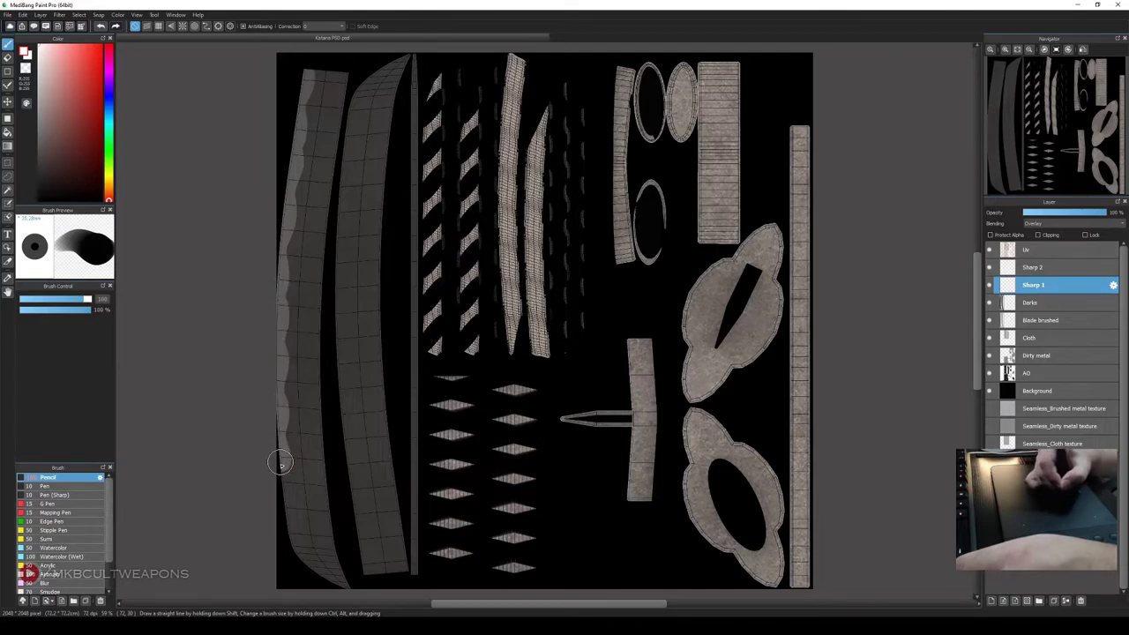
{"action": "left_click_drag", "start_coordinate": [283, 504], "coordinate": [297, 557]}
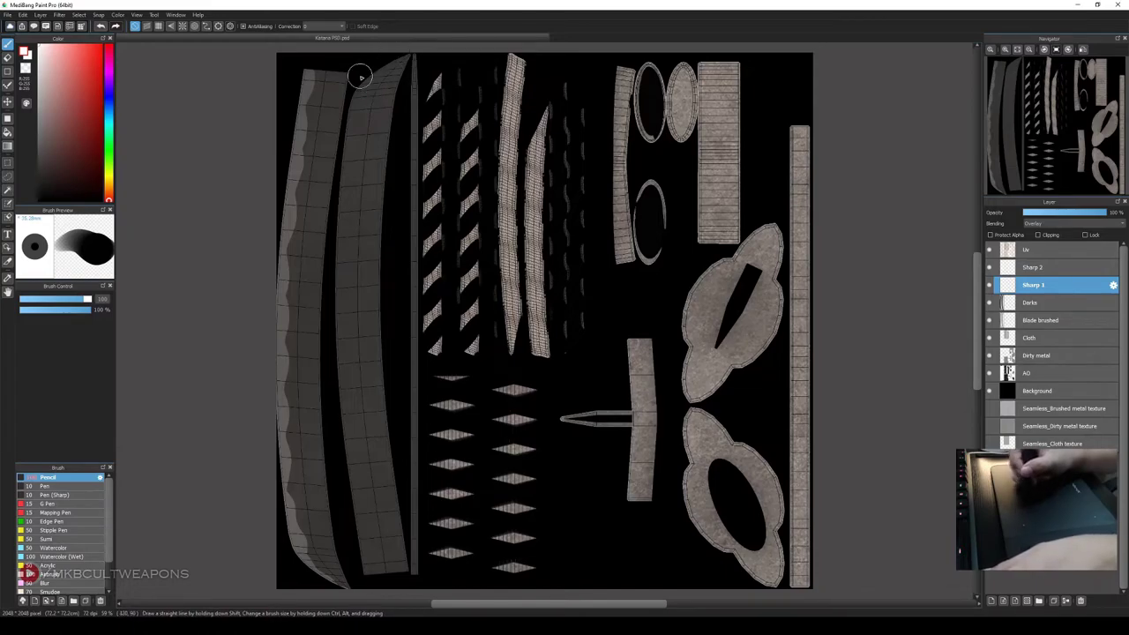
On the Sharp 2 layer, paint a wavy white sharpness band down the second blade piece's cutting edge, and save the file
{"action": "left_click", "coordinate": [1041, 267]}
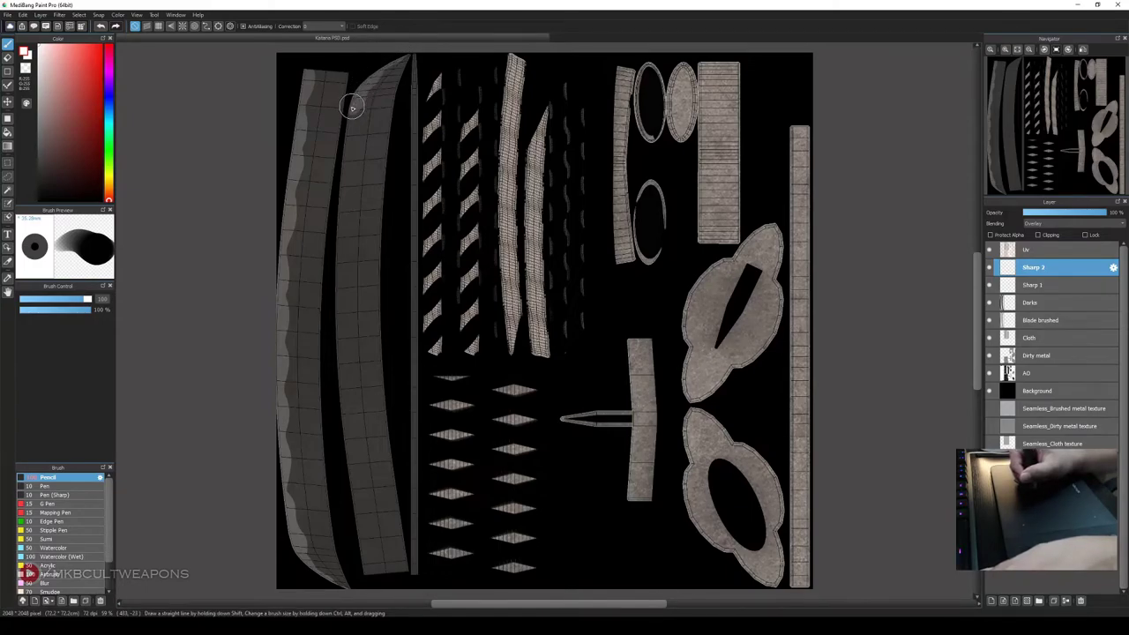
{"action": "left_click_drag", "start_coordinate": [345, 132], "coordinate": [338, 219]}
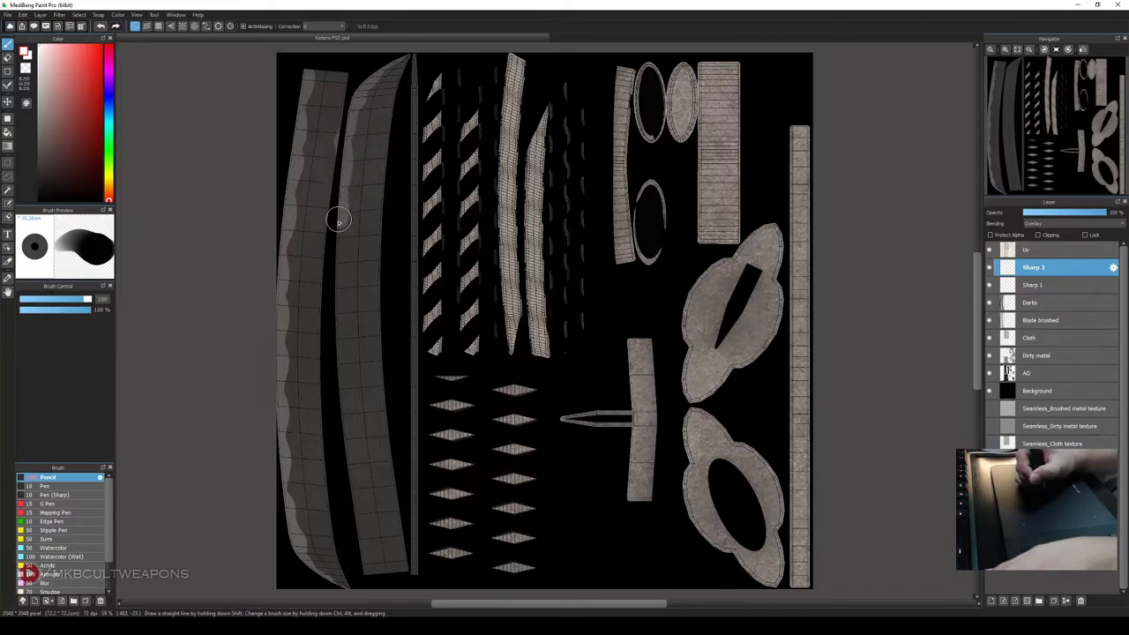
{"action": "left_click_drag", "start_coordinate": [334, 306], "coordinate": [375, 589]}
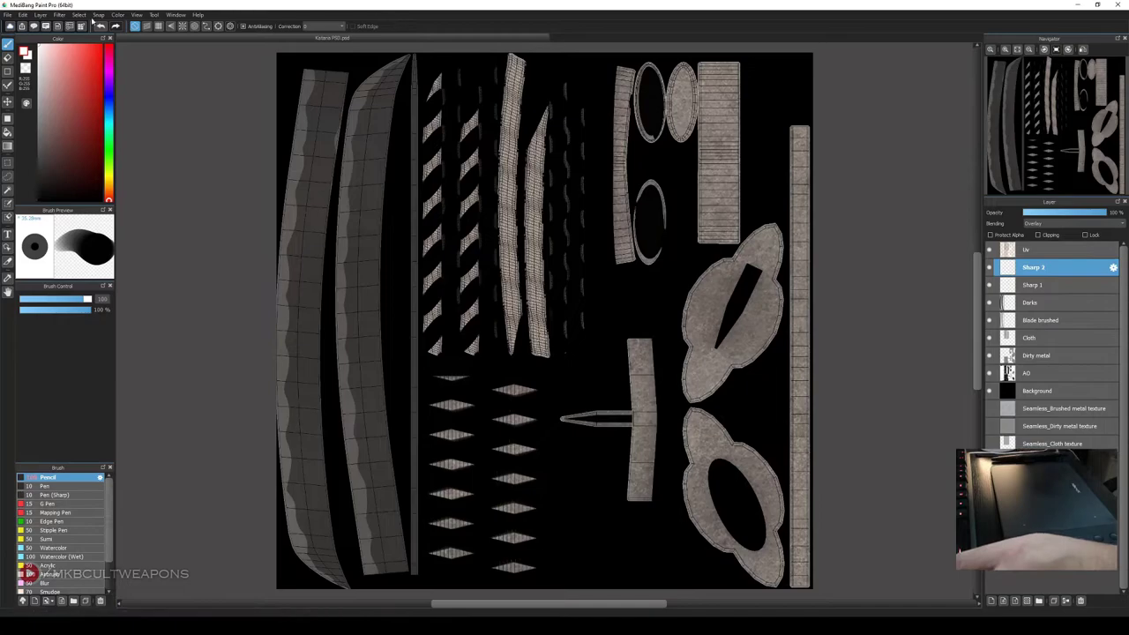
{"action": "left_click", "coordinate": [9, 16]}
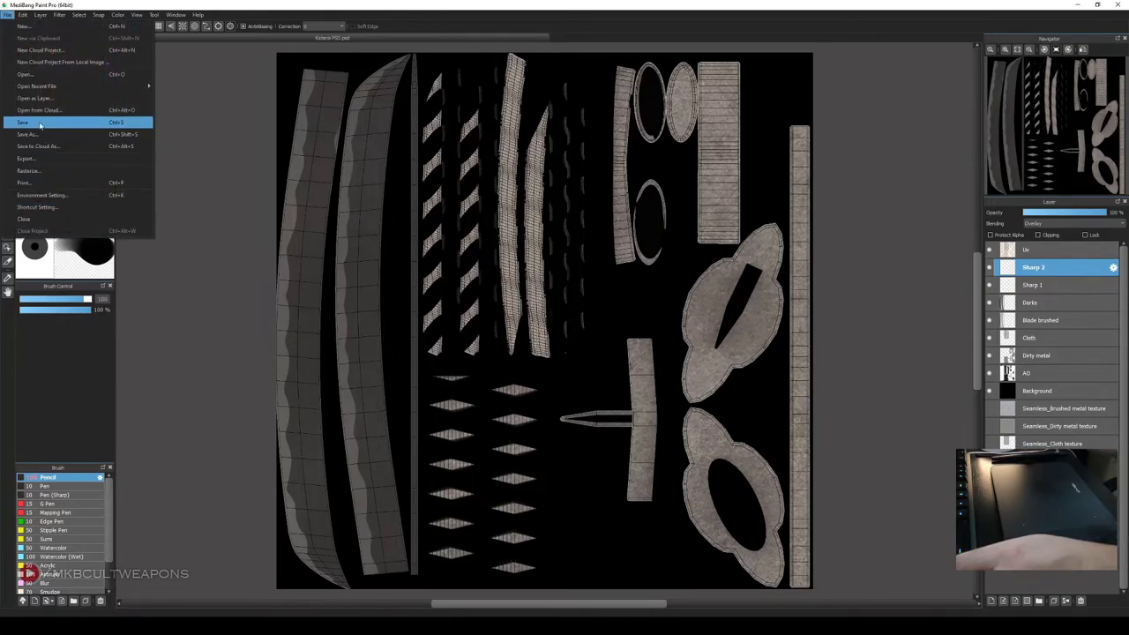
{"action": "left_click", "coordinate": [37, 121]}
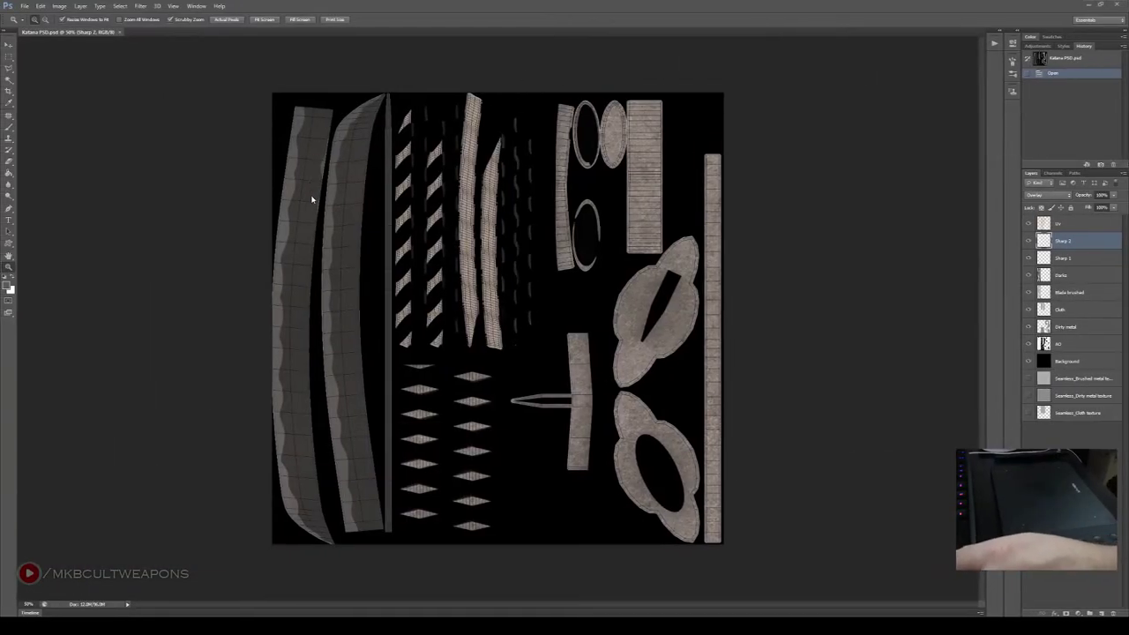
In Photoshop, examine the blade edges of Katana PSD.psd up close, comparing them with the Sharp 2 layer hidden and shown
{"action": "left_click", "coordinate": [308, 150]}
{"action": "left_click", "coordinate": [305, 146]}
{"action": "left_click", "coordinate": [334, 198]}
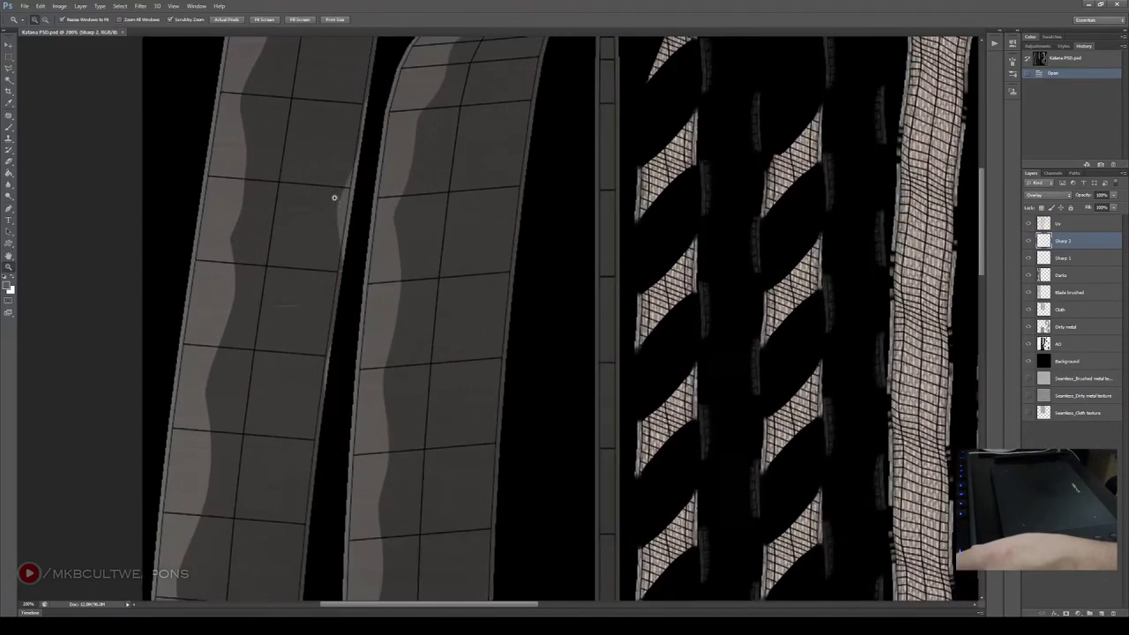
{"action": "scroll", "coordinate": [891, 306], "scroll_direction": "up", "scroll_amount": 1}
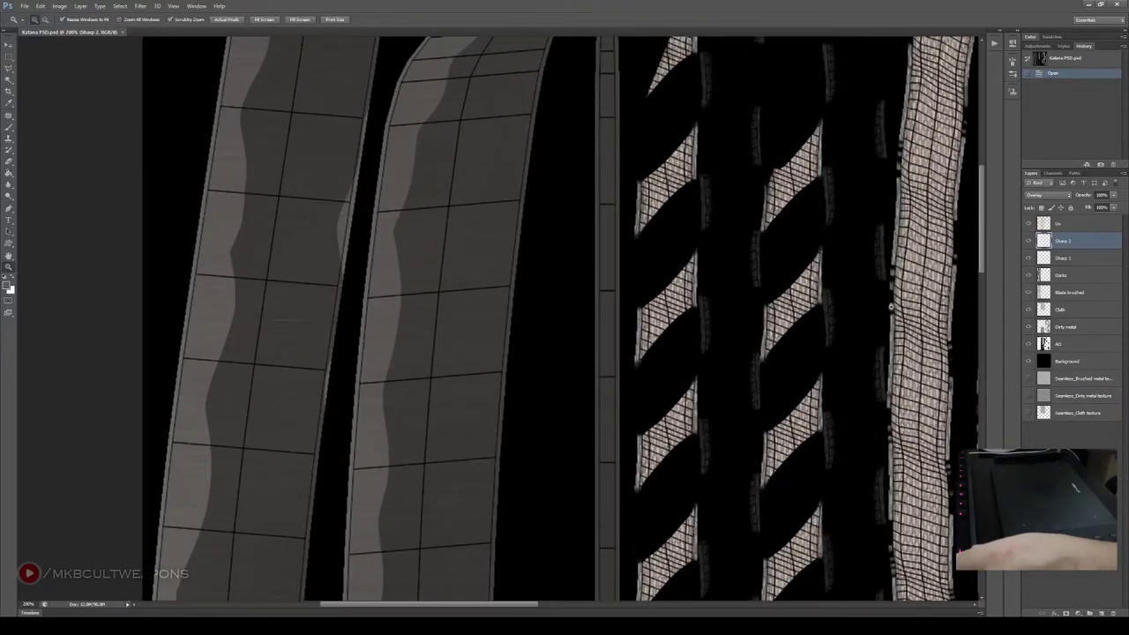
{"action": "left_click", "coordinate": [1029, 241]}
{"action": "left_click", "coordinate": [1028, 240]}
{"action": "left_click", "coordinate": [1028, 240]}
{"action": "left_click", "coordinate": [1028, 241]}
Erase the stray white patch on the inner edge of the leftmost blade piece on the Sharp 2 layer
{"action": "right_click", "coordinate": [323, 270]}
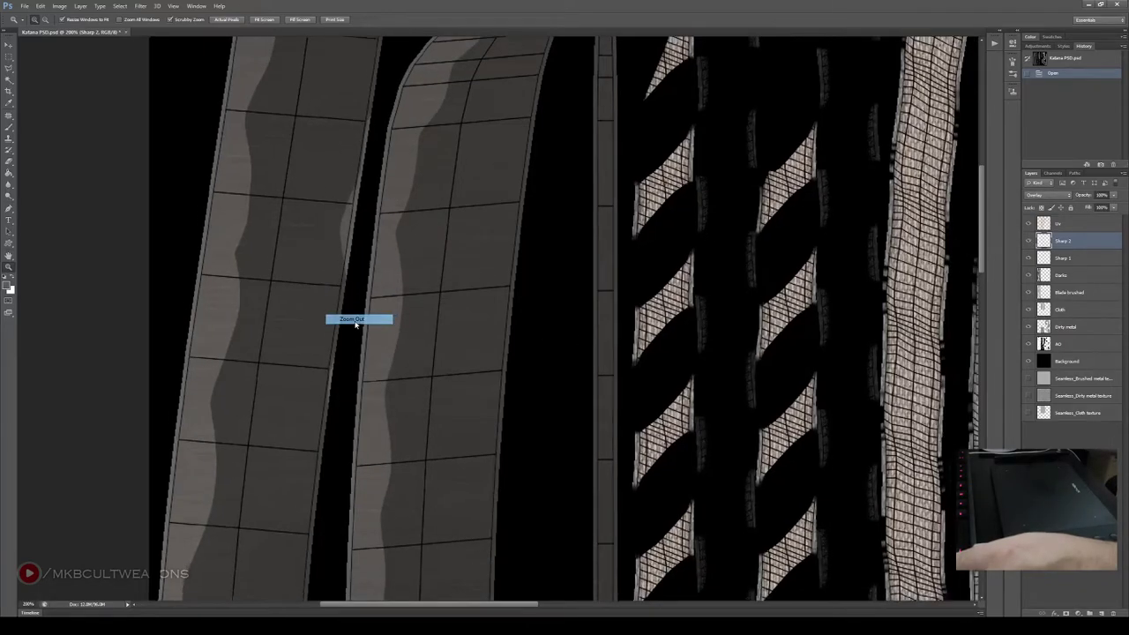
{"action": "left_click", "coordinate": [357, 321]}
{"action": "left_click", "coordinate": [9, 163]}
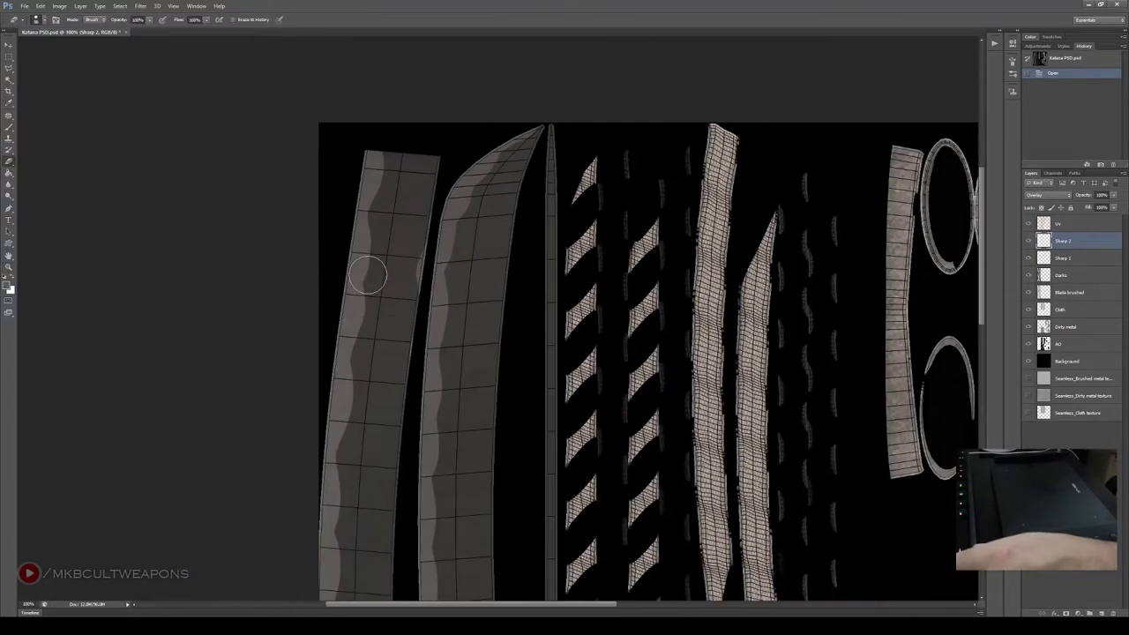
{"action": "right_click", "coordinate": [416, 219]}
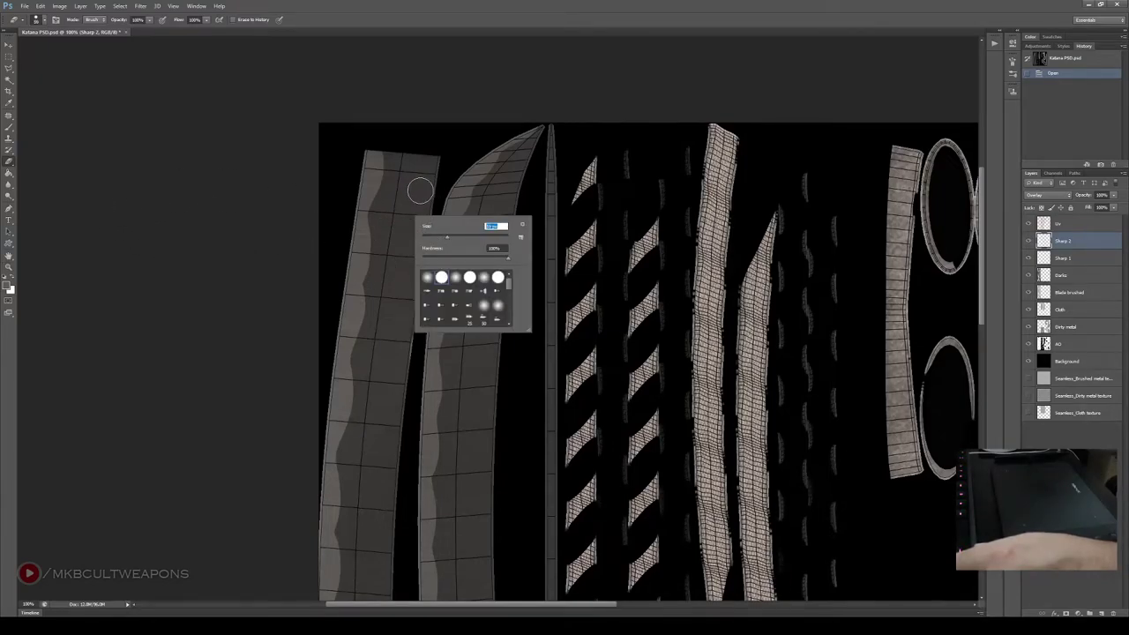
{"action": "key", "text": "Return"}
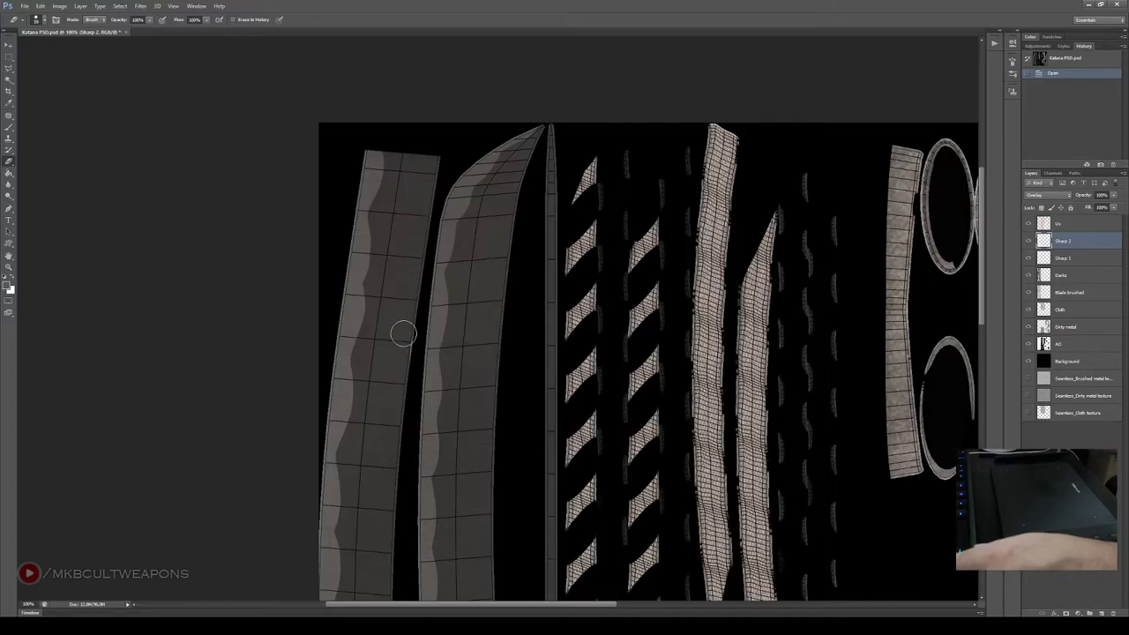
{"action": "left_click_drag", "start_coordinate": [398, 377], "coordinate": [397, 434]}
Hide the Uv layer with the whole texture sheet in view
{"action": "left_click", "coordinate": [8, 266]}
{"action": "right_click", "coordinate": [414, 256]}
{"action": "left_click", "coordinate": [437, 261]}
{"action": "right_click", "coordinate": [501, 420]}
{"action": "left_click", "coordinate": [528, 472]}
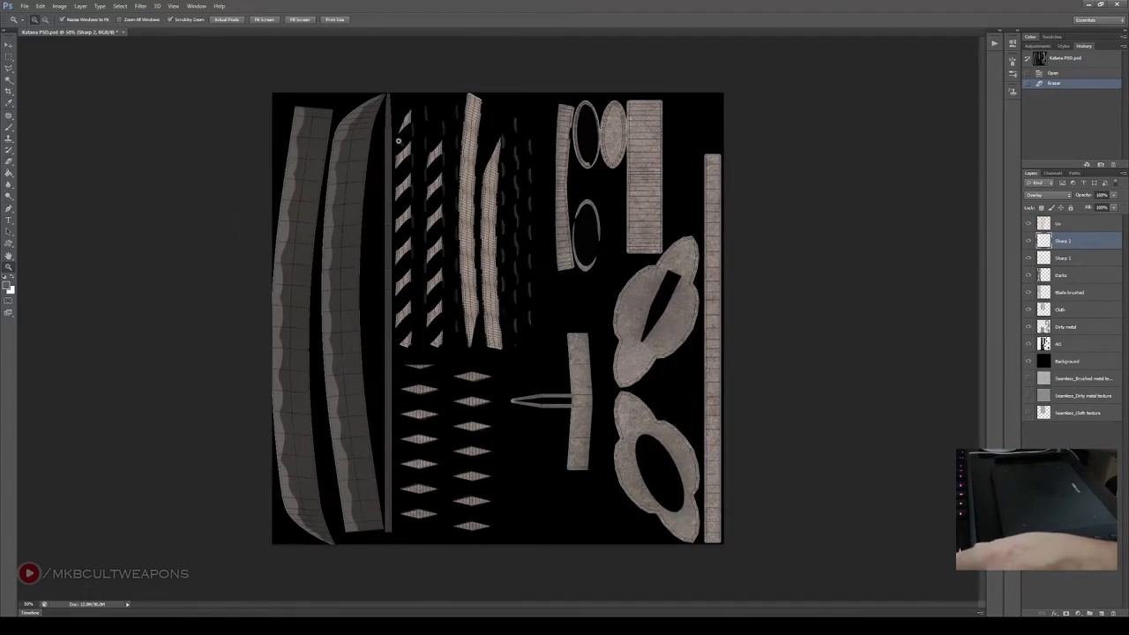
{"action": "left_click", "coordinate": [1027, 224]}
{"action": "left_click", "coordinate": [1088, 226]}
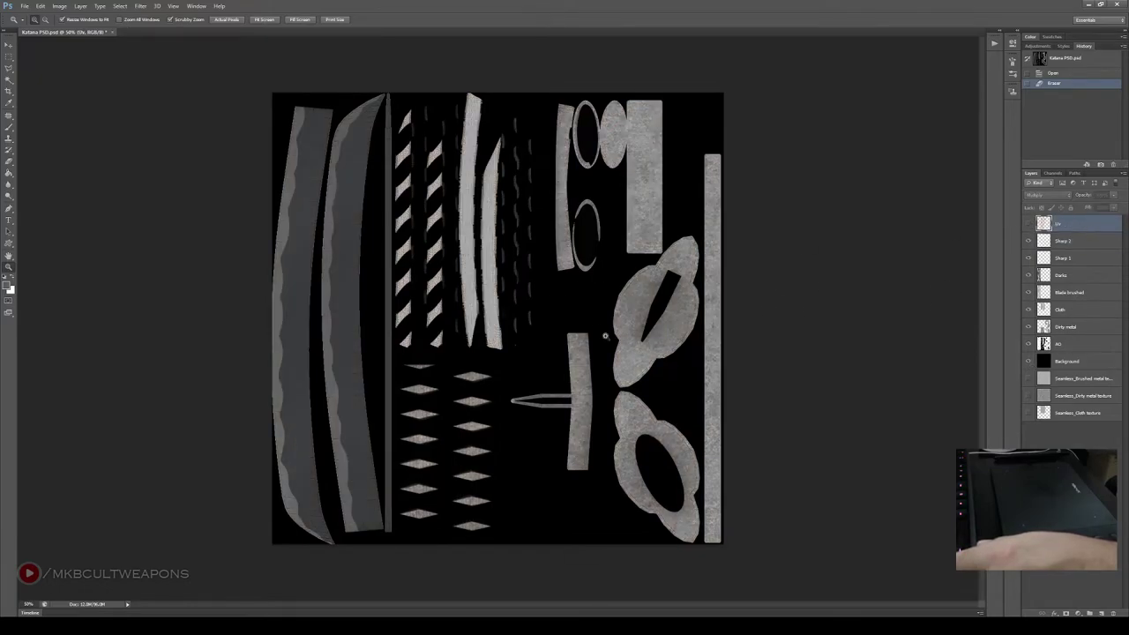
Export the texture as a maximum-quality progressive JPEG over Katana Diffuse_Plain in the Textures folder, and save Katana PSD.psd
{"action": "left_click", "coordinate": [25, 6]}
{"action": "left_click", "coordinate": [53, 114]}
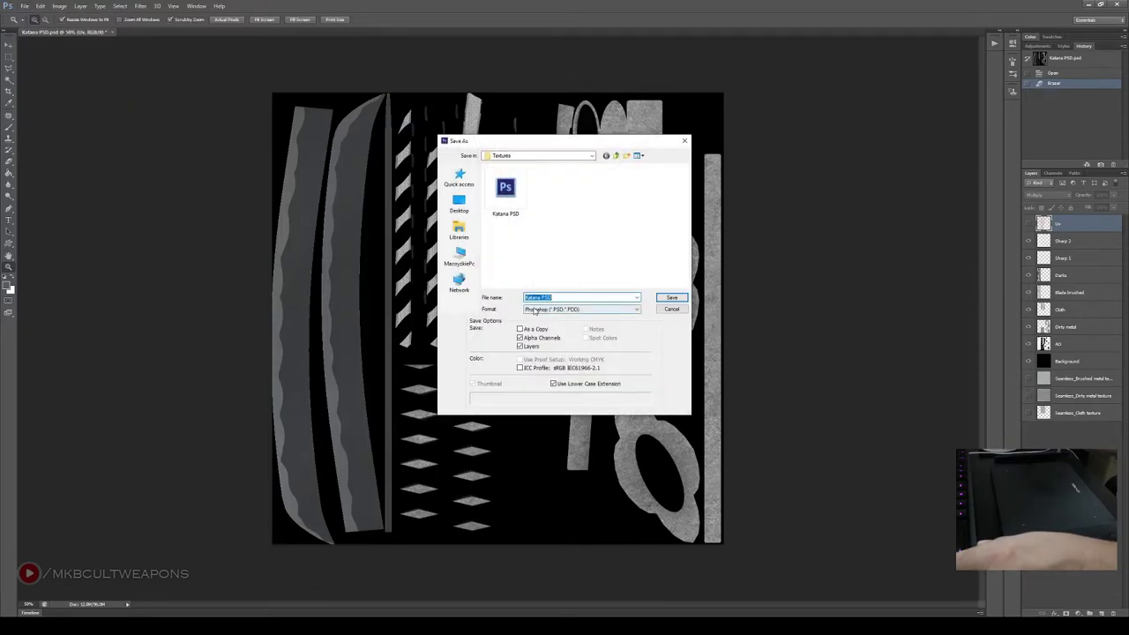
{"action": "left_click", "coordinate": [534, 310]}
{"action": "left_click", "coordinate": [541, 371]}
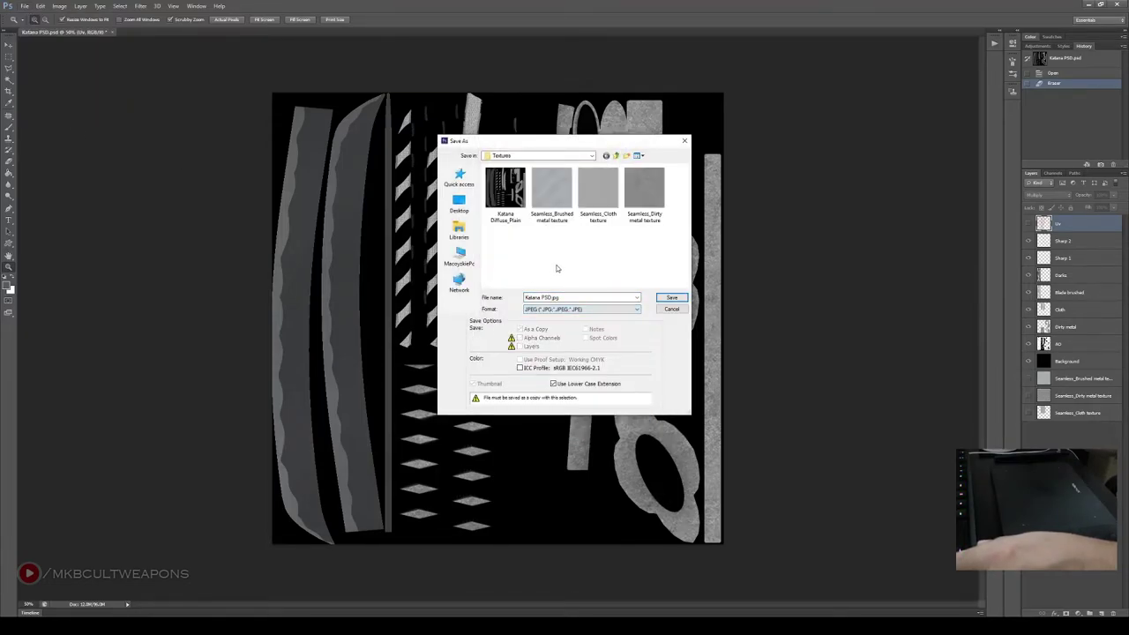
{"action": "left_click", "coordinate": [505, 216]}
{"action": "left_click", "coordinate": [672, 298]}
{"action": "left_click", "coordinate": [541, 228]}
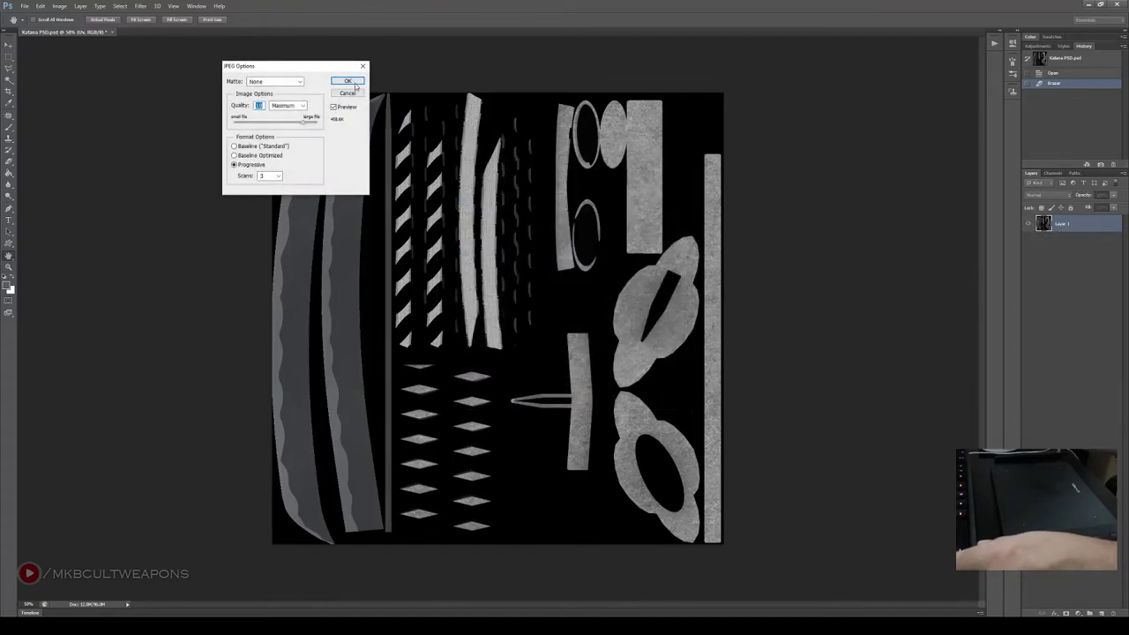
{"action": "left_click", "coordinate": [348, 81]}
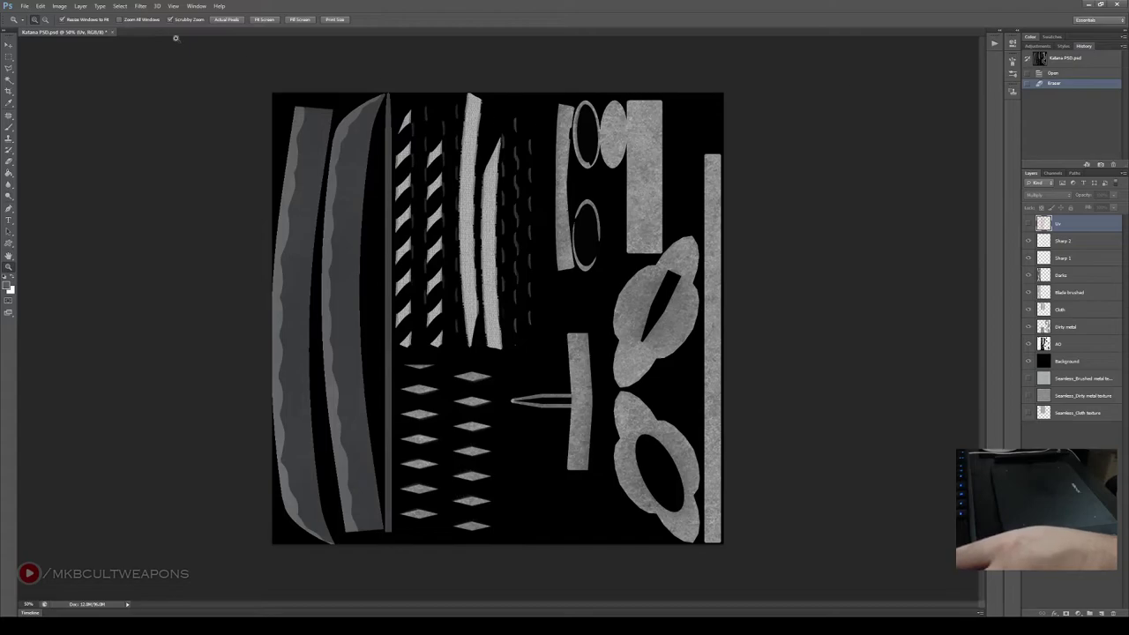
{"action": "left_click", "coordinate": [24, 6]}
{"action": "left_click", "coordinate": [40, 104]}
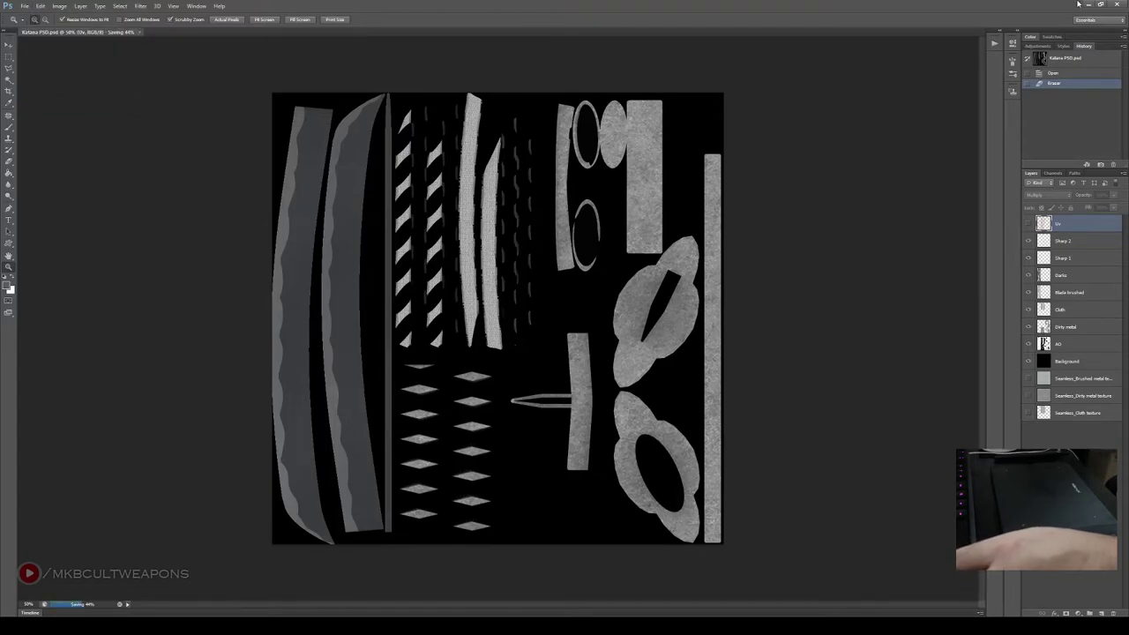
Switch to Blender and reload Katana Diffuse_Plain.jpg from the Textures folder into the Blade material's image texture node
{"action": "left_click", "coordinate": [1089, 6]}
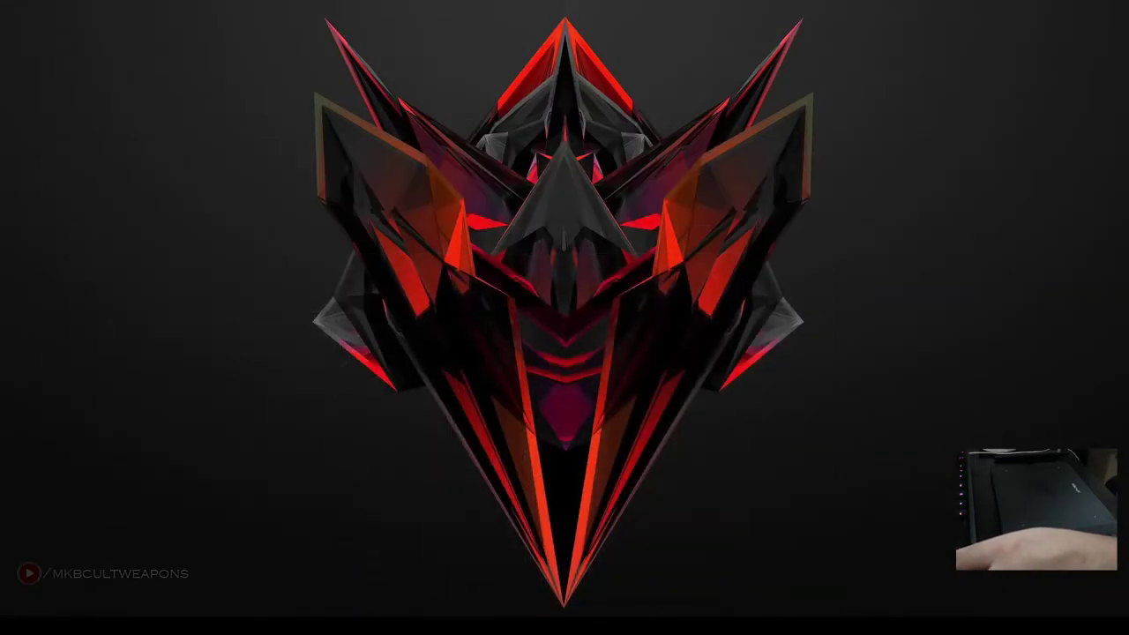
{"action": "key", "text": "alt+Tab"}
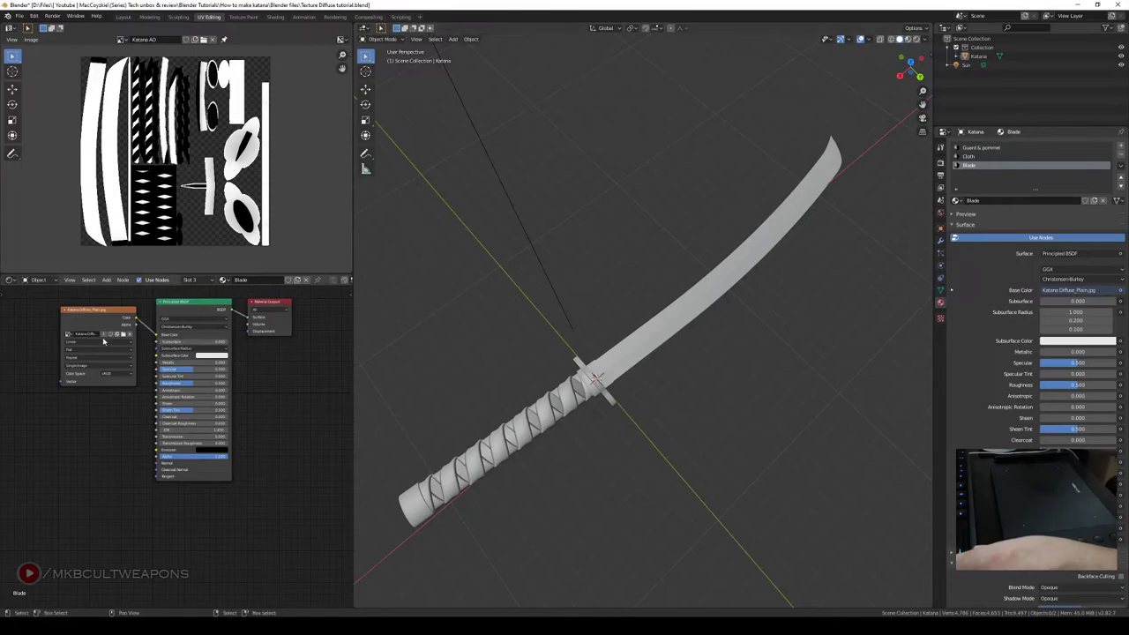
{"action": "left_click", "coordinate": [128, 336]}
{"action": "left_click", "coordinate": [126, 335]}
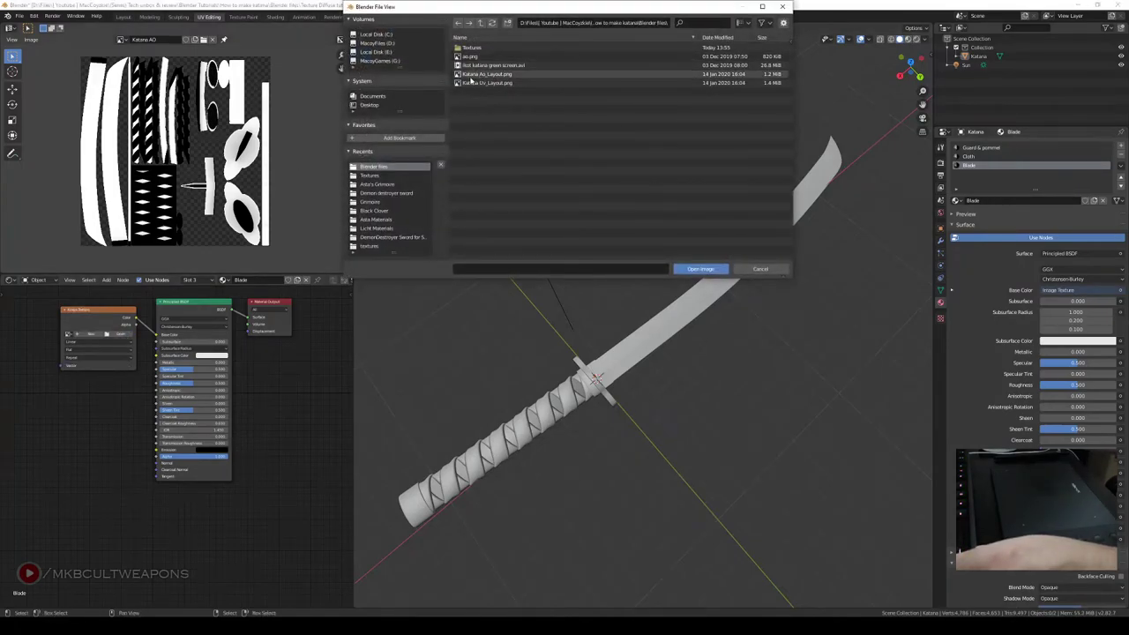
{"action": "left_click", "coordinate": [472, 48]}
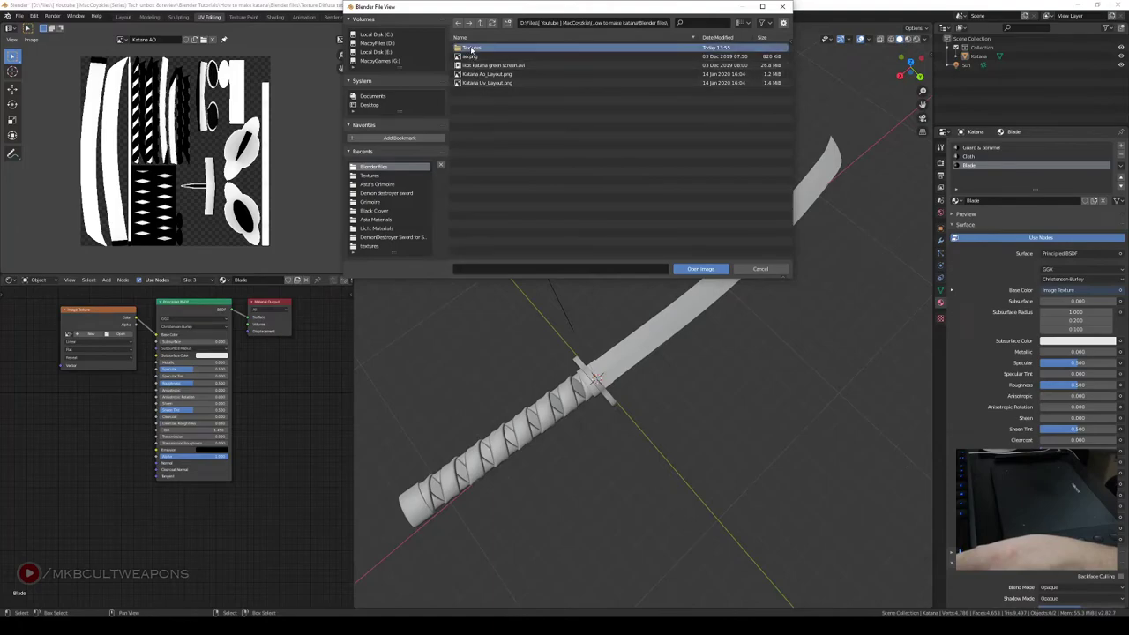
{"action": "left_click", "coordinate": [472, 48]}
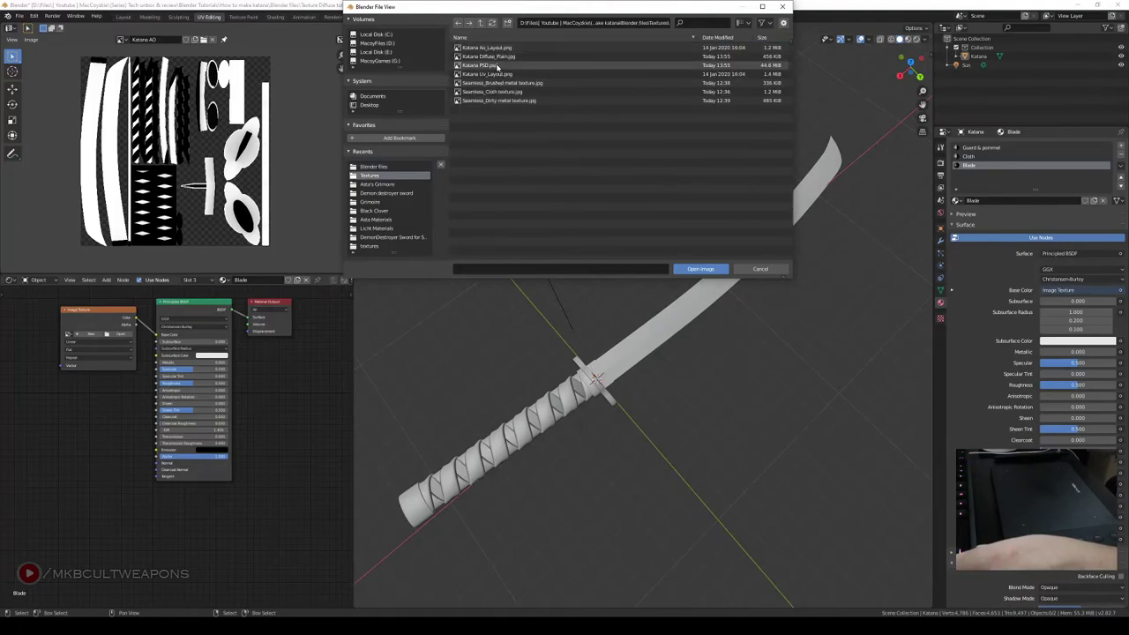
{"action": "double_click", "coordinate": [489, 56]}
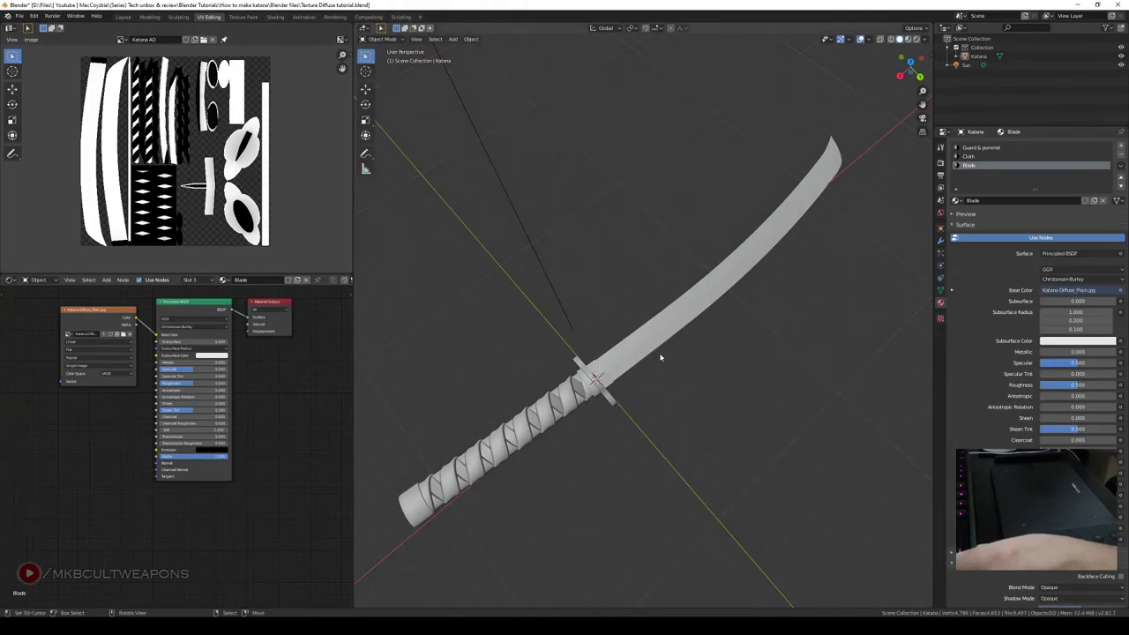
Show the katana in Rendered shading and examine the wavy sharpness band along the blade up close
{"action": "key", "text": "z"}
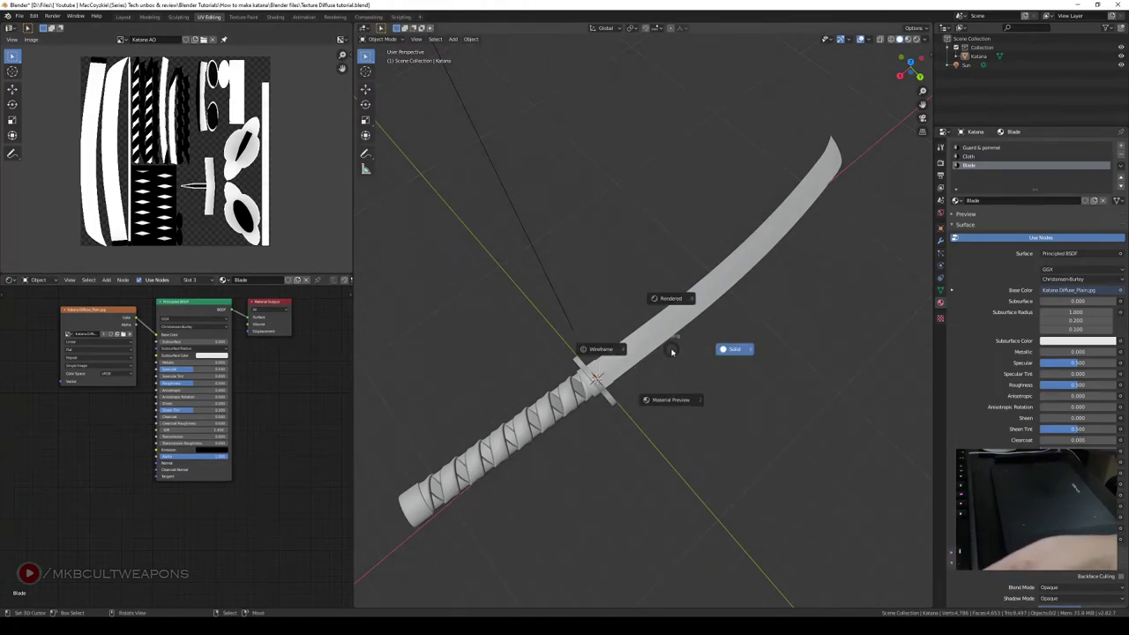
{"action": "left_click", "coordinate": [669, 301]}
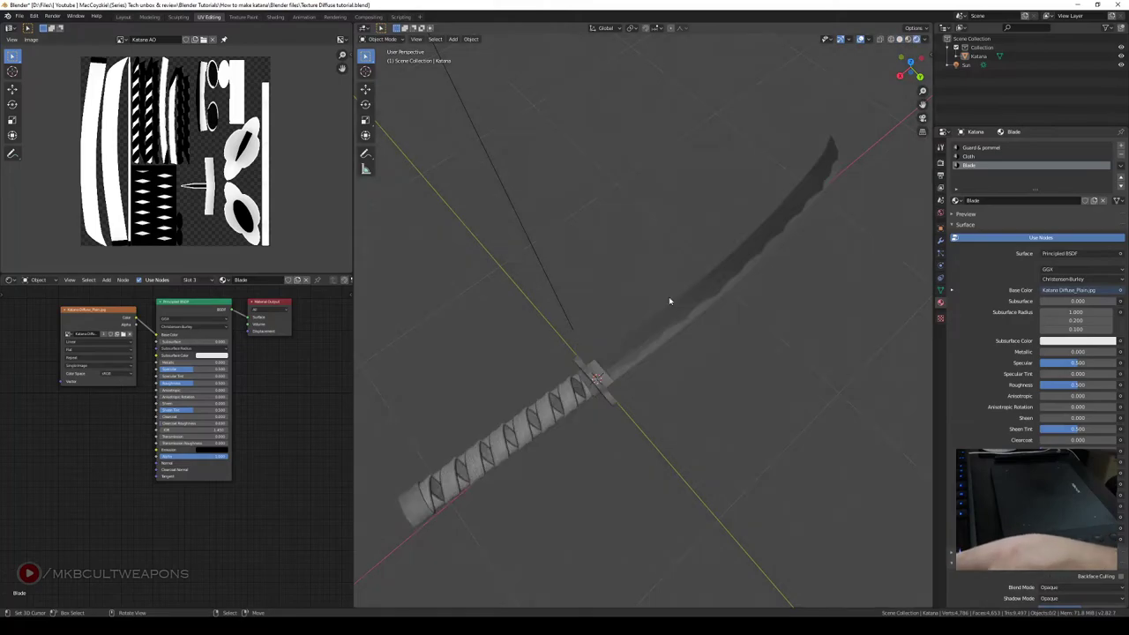
{"action": "left_click_drag", "start_coordinate": [736, 341], "coordinate": [600, 299]}
{"action": "left_click_drag", "start_coordinate": [643, 432], "coordinate": [597, 446]}
{"action": "left_click_drag", "start_coordinate": [568, 416], "coordinate": [819, 441]}
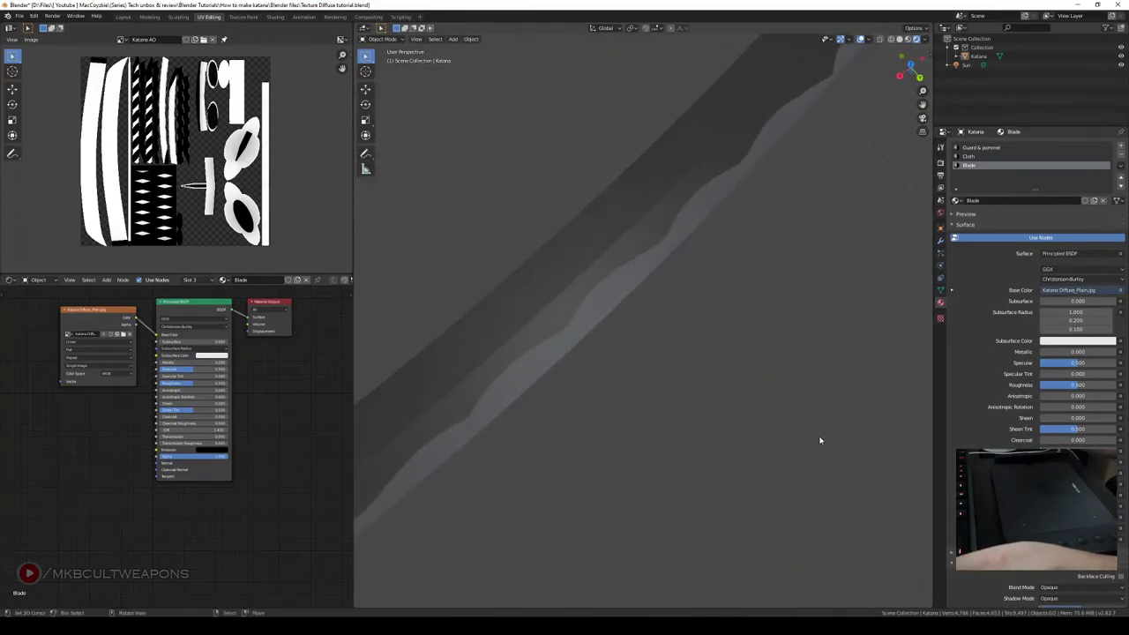
{"action": "left_click_drag", "start_coordinate": [585, 323], "coordinate": [677, 383]}
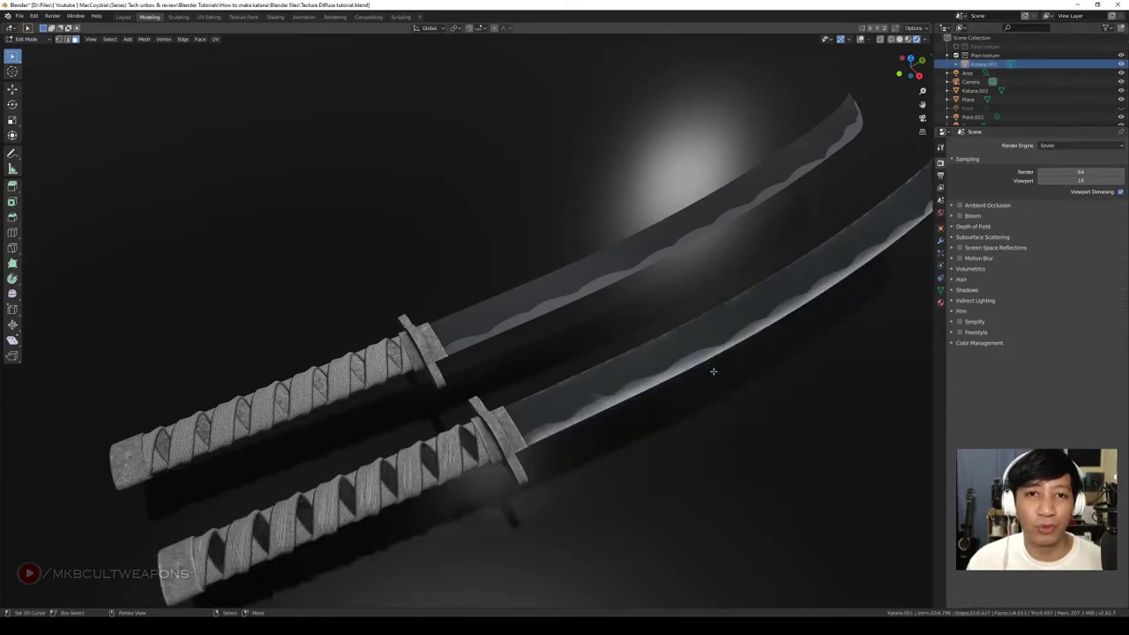
Compare the guards, handles and blades of the two textured katanas from several angles, close up and from a distance
{"action": "left_click_drag", "start_coordinate": [713, 371], "coordinate": [620, 391]}
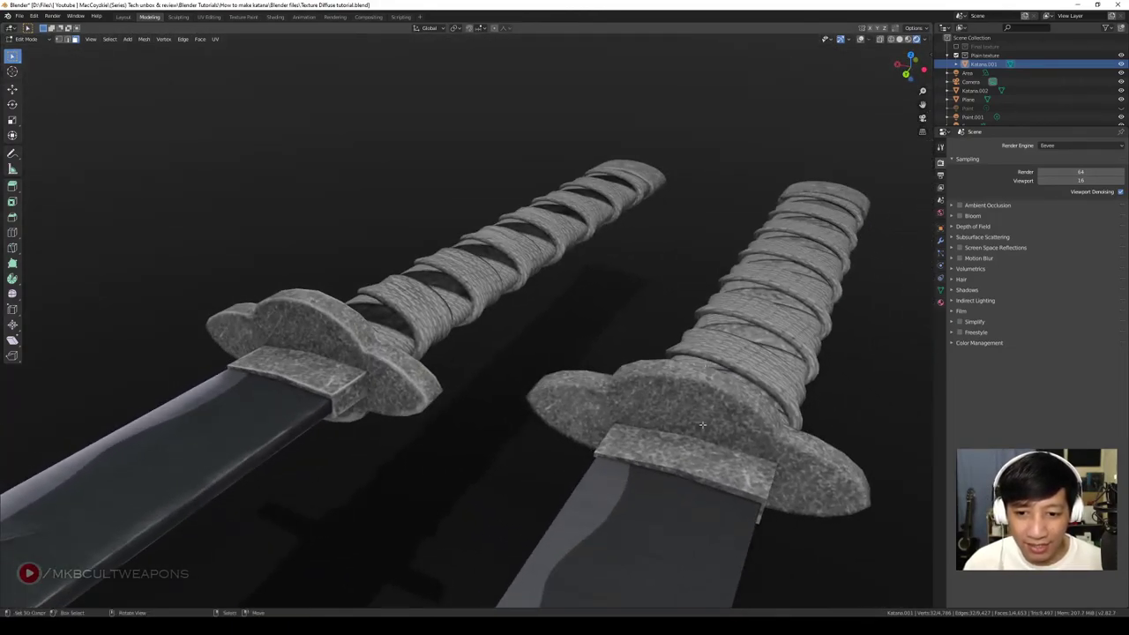
{"action": "left_click_drag", "start_coordinate": [706, 399], "coordinate": [334, 422]}
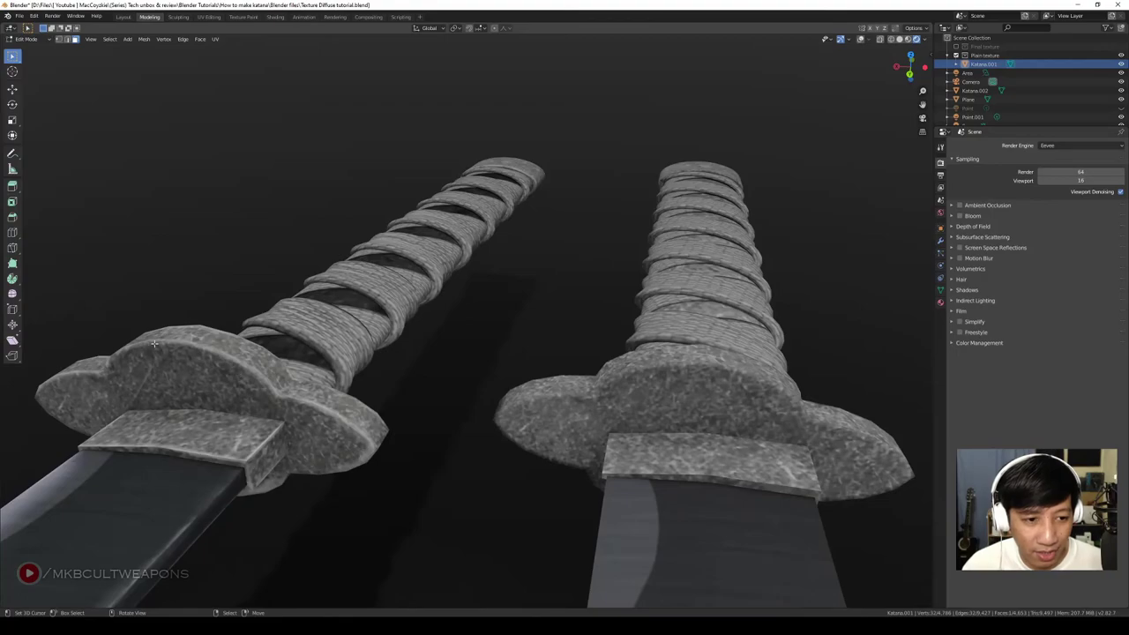
{"action": "scroll", "coordinate": [273, 437], "scroll_direction": "down", "scroll_amount": 3}
{"action": "left_click_drag", "start_coordinate": [273, 437], "coordinate": [370, 393]}
{"action": "scroll", "coordinate": [376, 404], "scroll_direction": "down", "scroll_amount": 2}
{"action": "left_click_drag", "start_coordinate": [535, 408], "coordinate": [561, 361]}
{"action": "scroll", "coordinate": [663, 395], "scroll_direction": "down", "scroll_amount": 1}
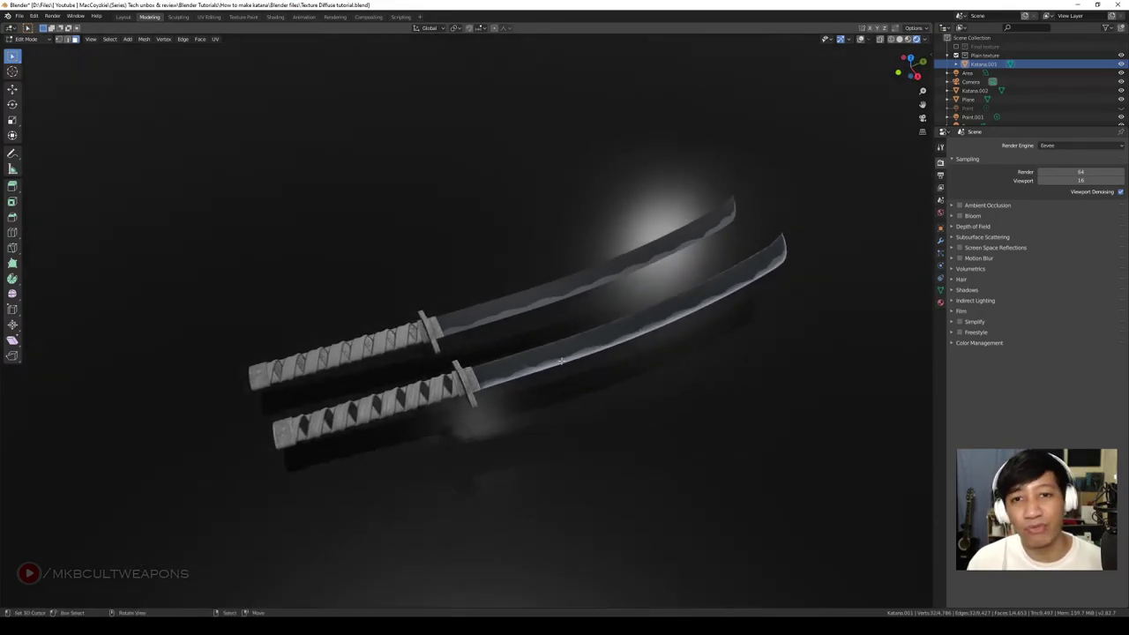